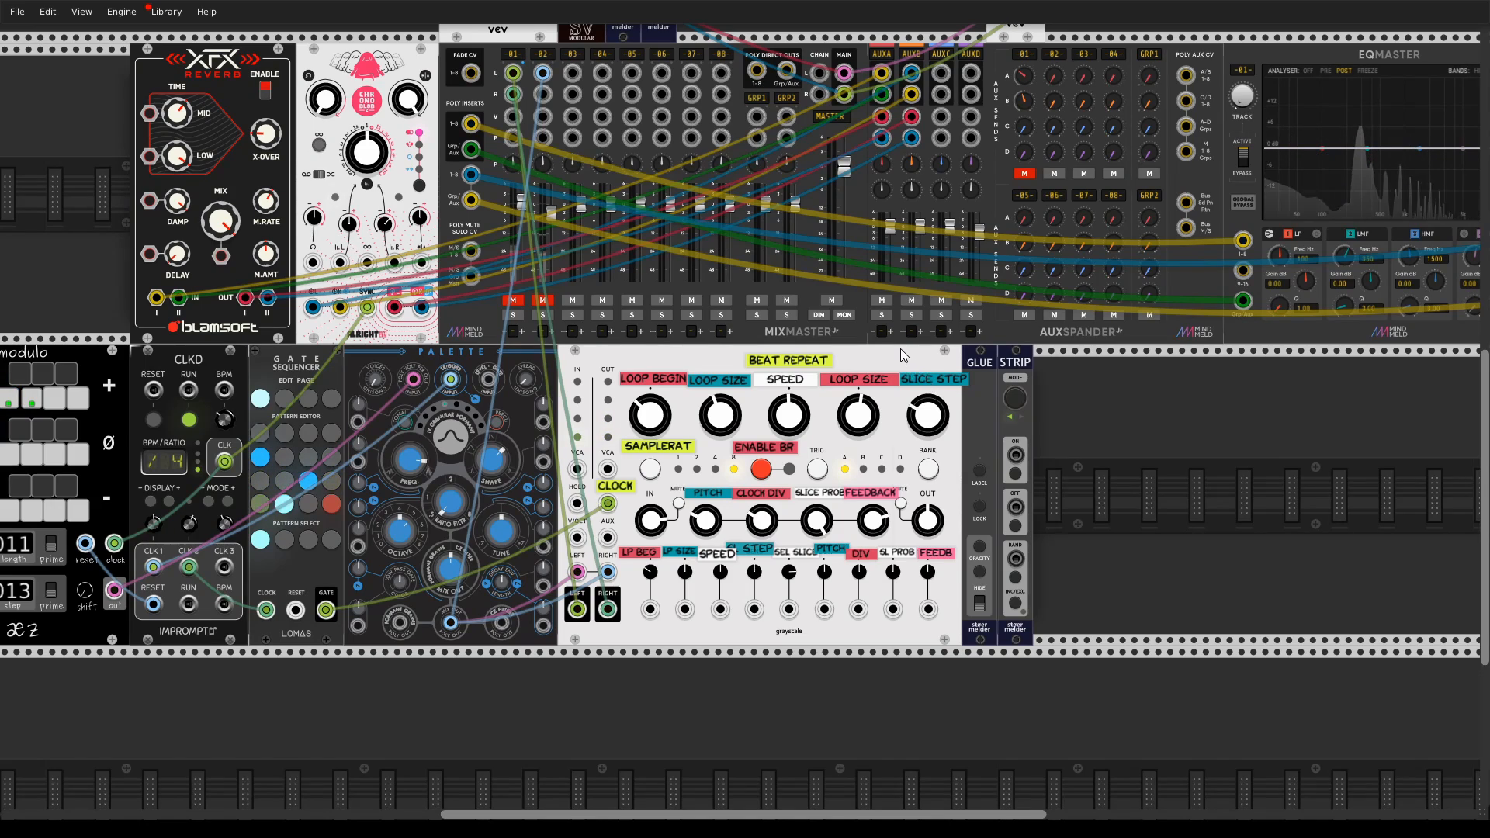
# - Review the playback modes offered in the Grayscale Supercell module's options
pyautogui.rightClick(901, 349)
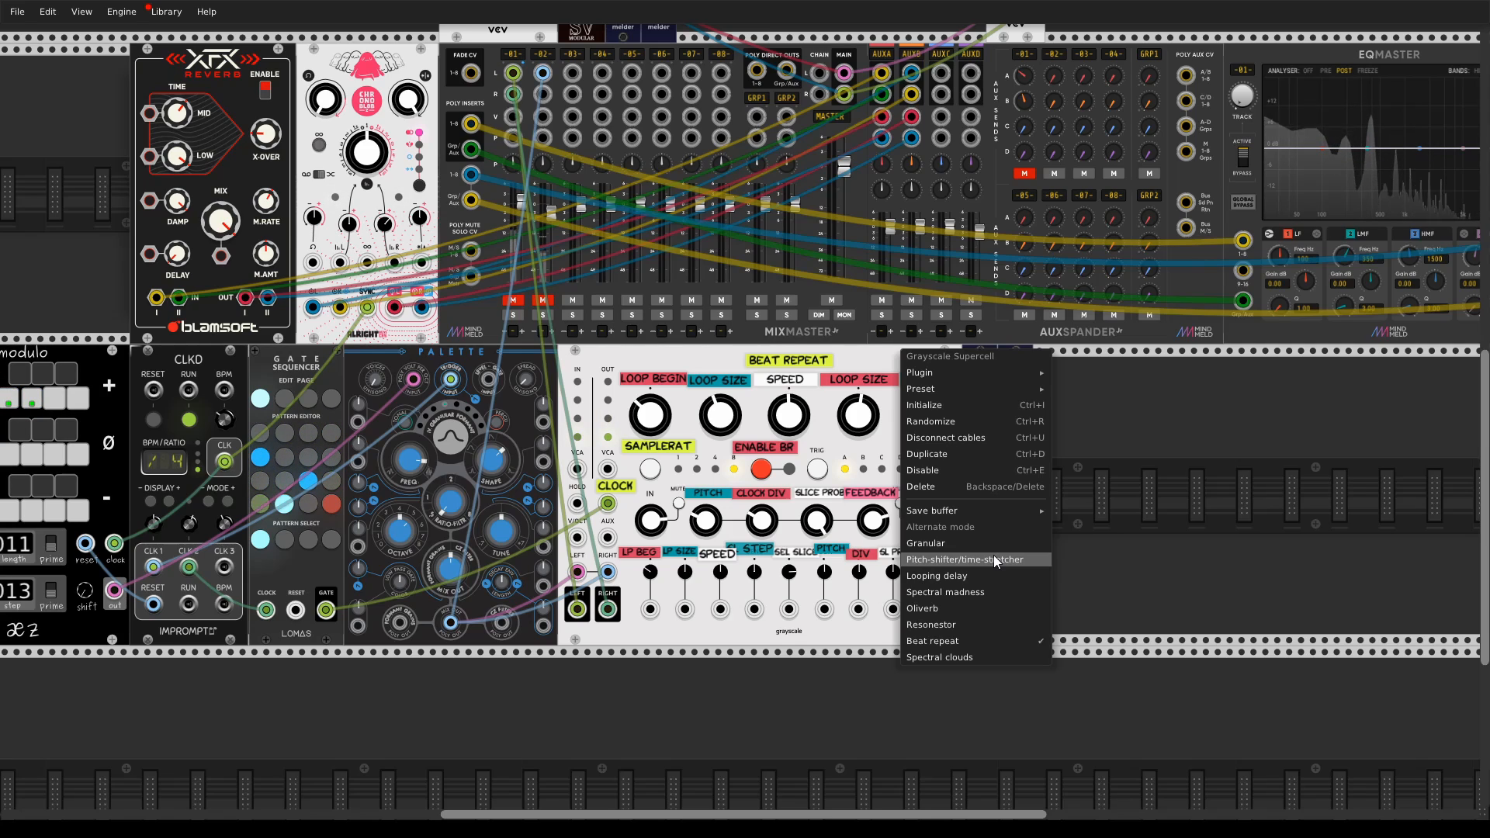
pyautogui.click(1171, 520)
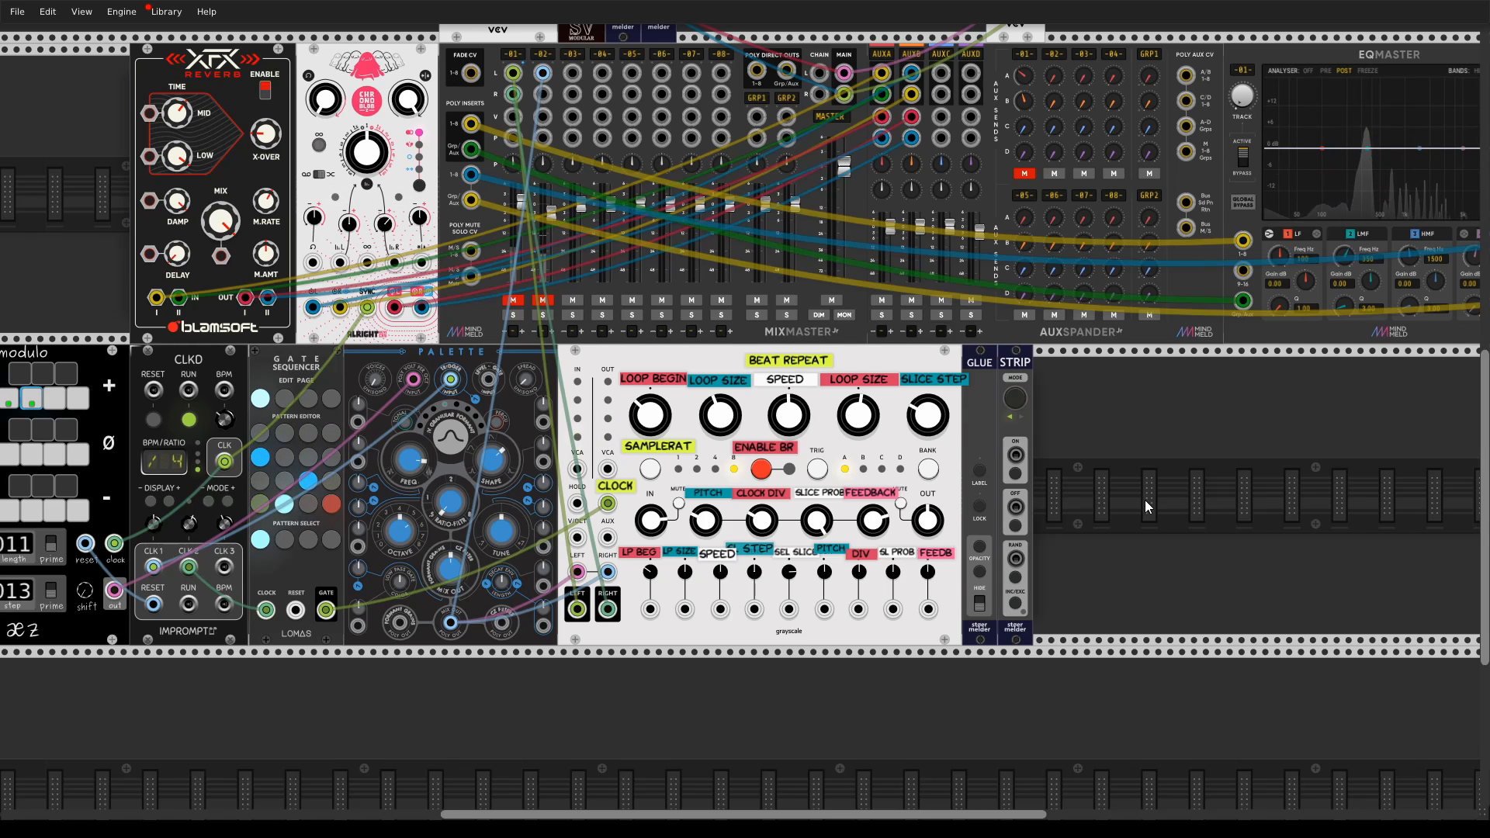
pyautogui.moveTo(1144, 500); pyautogui.dragTo(1278, 542)
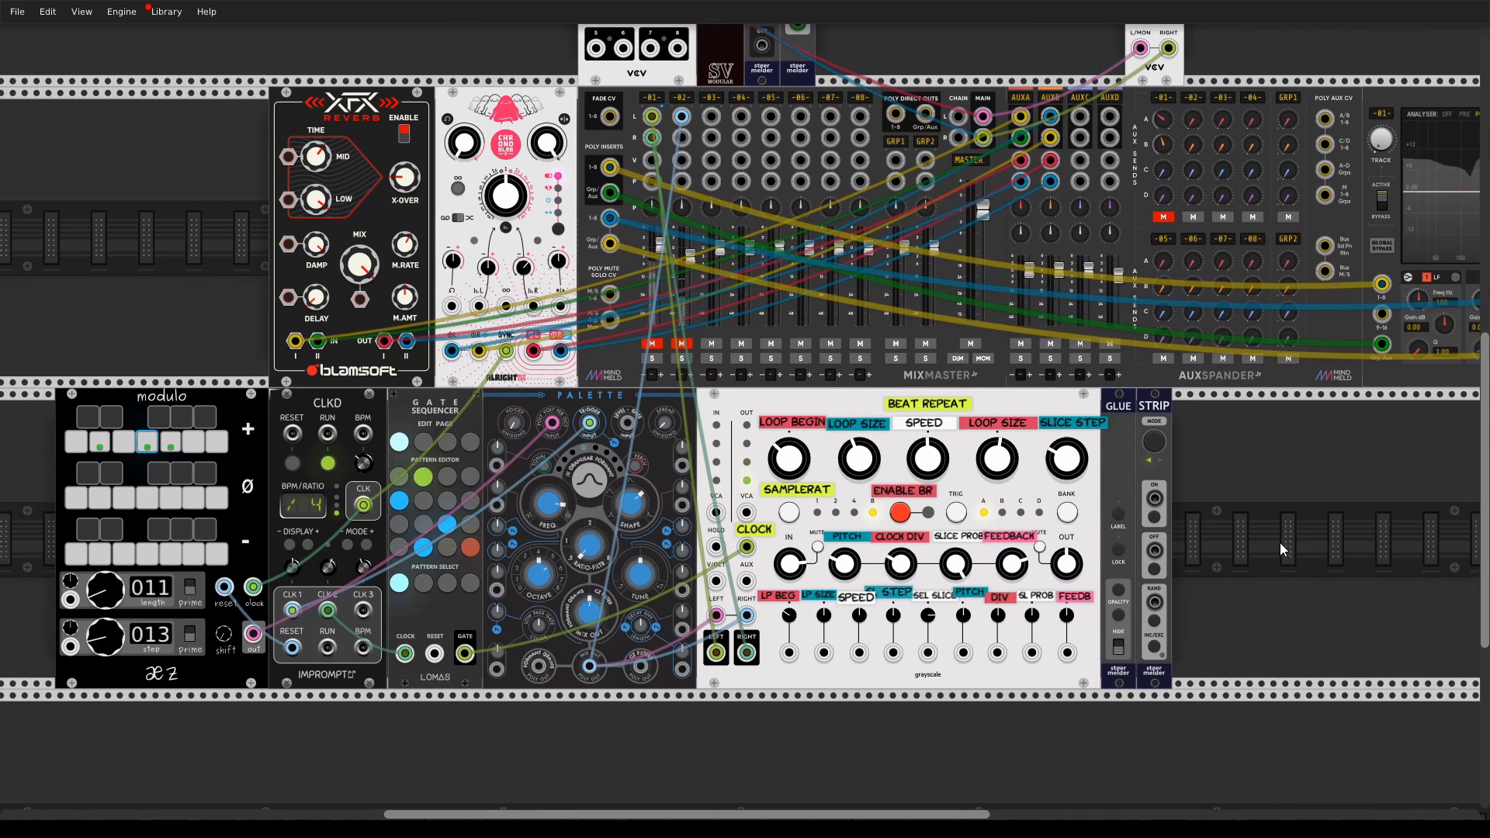
# - Audition channel 2 on the MixMaster by unmuting it briefly, and mute it again
pyautogui.click(681, 343)
pyautogui.scroll(-2, 335, 407)
pyautogui.hscroll(-4, 335, 407)
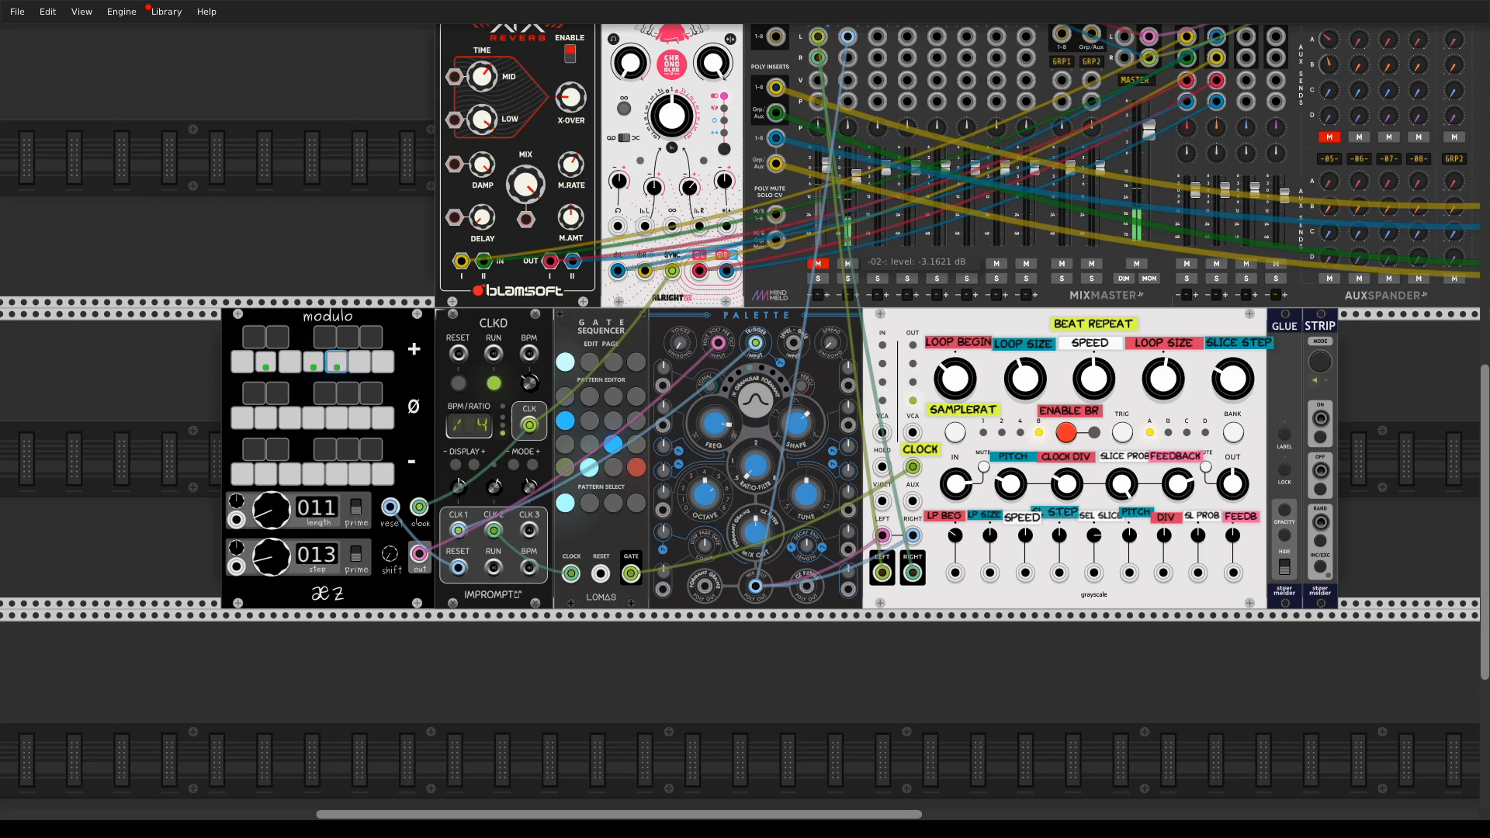
pyautogui.click(849, 263)
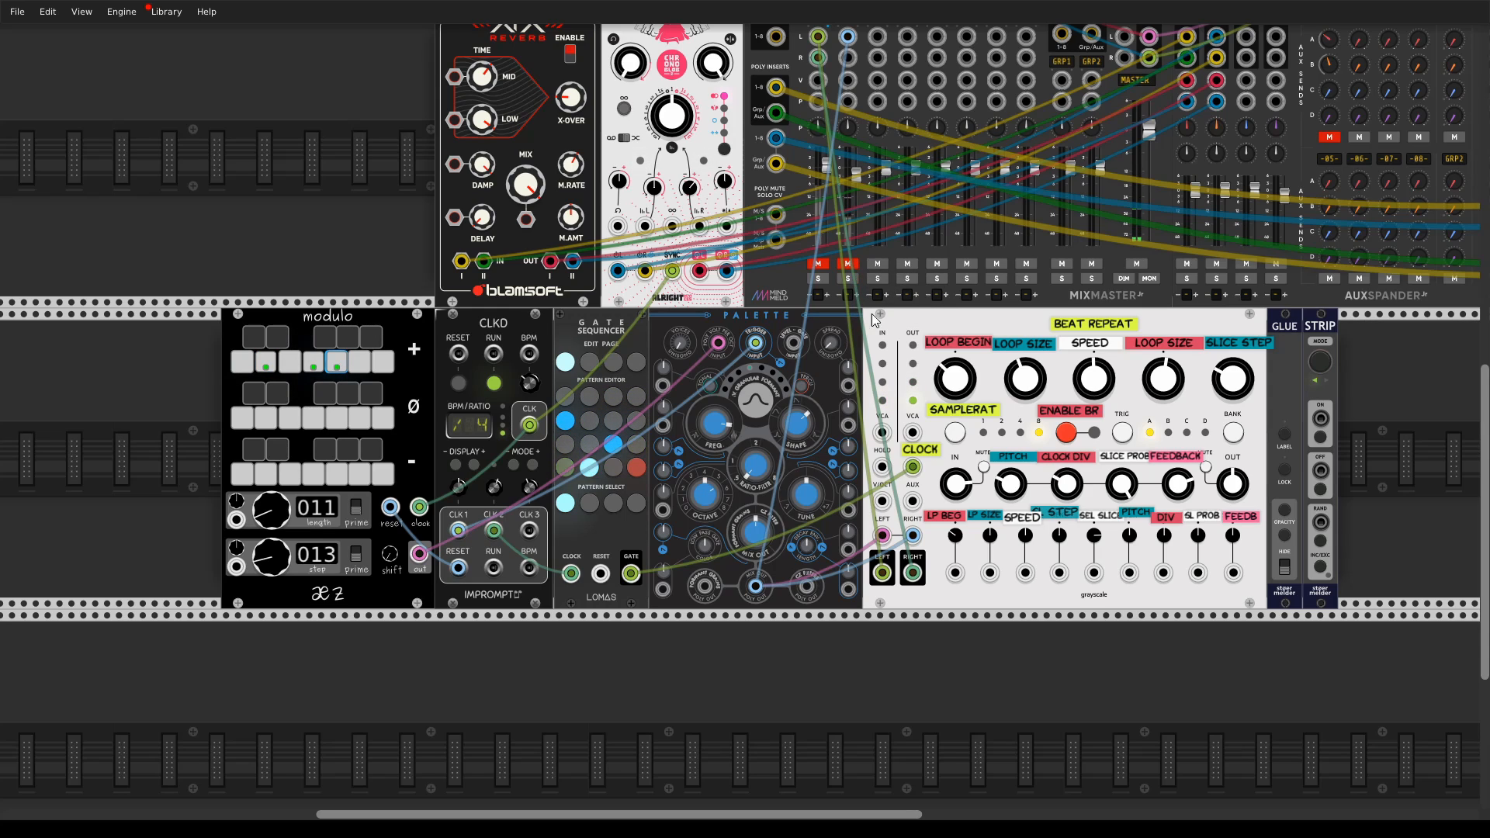
# - Unmute channel 1 on the MixMaster and lower its level to about -8.8 dB
pyautogui.hscroll(3, 902, 342)
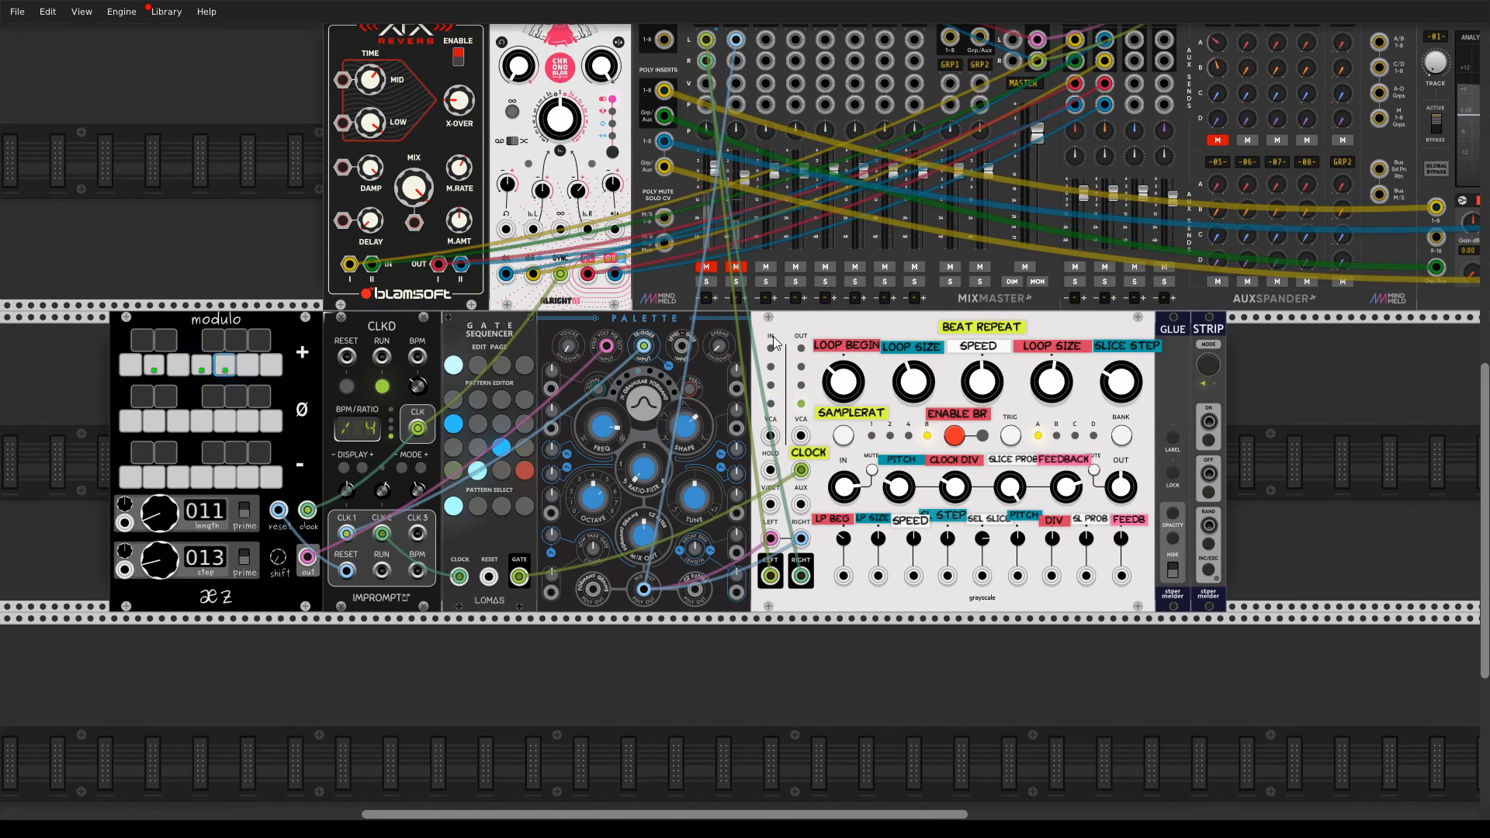
pyautogui.hscroll(3, 807, 328)
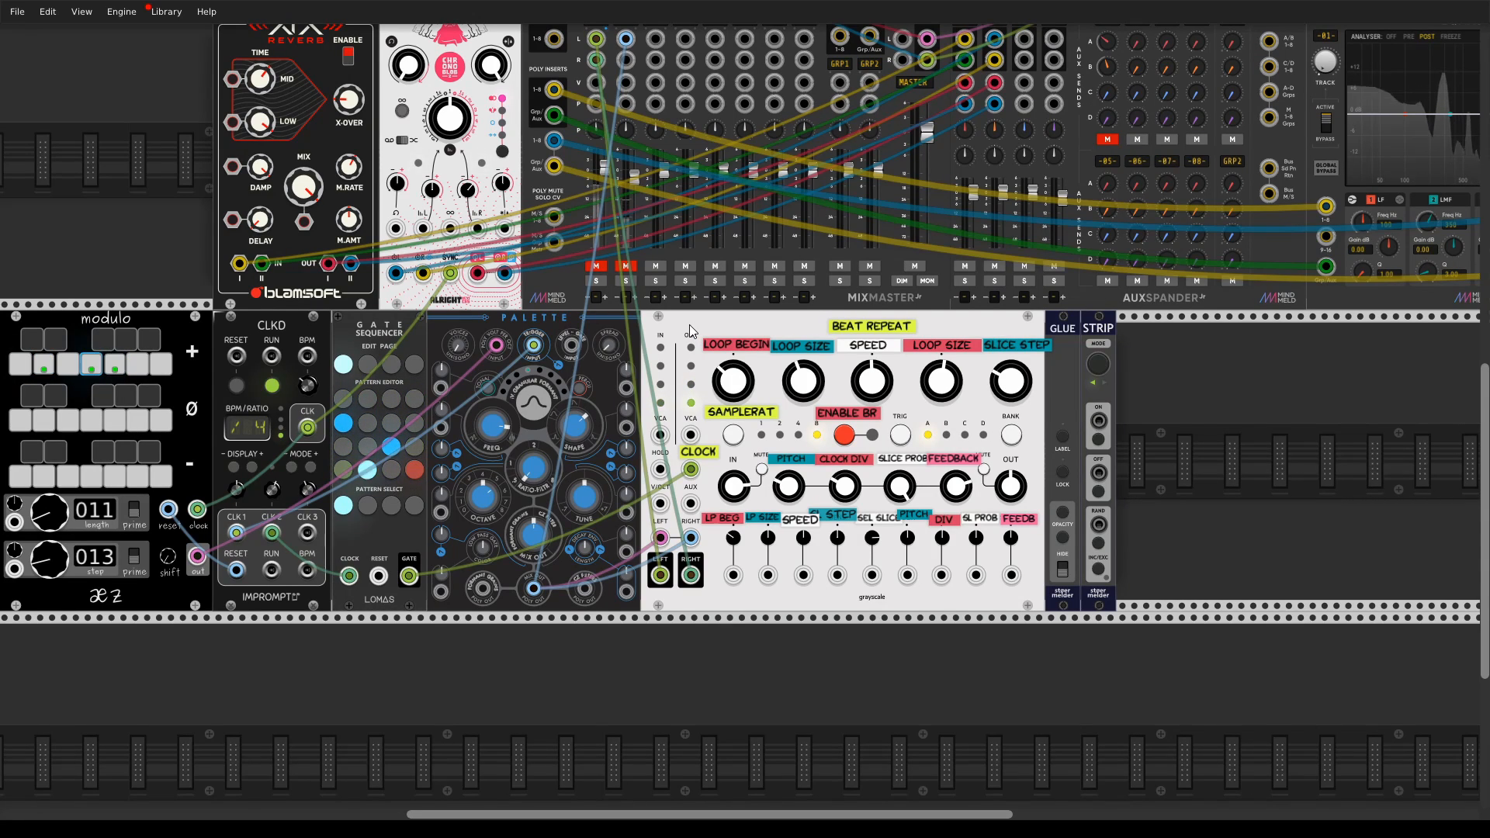
pyautogui.click(595, 265)
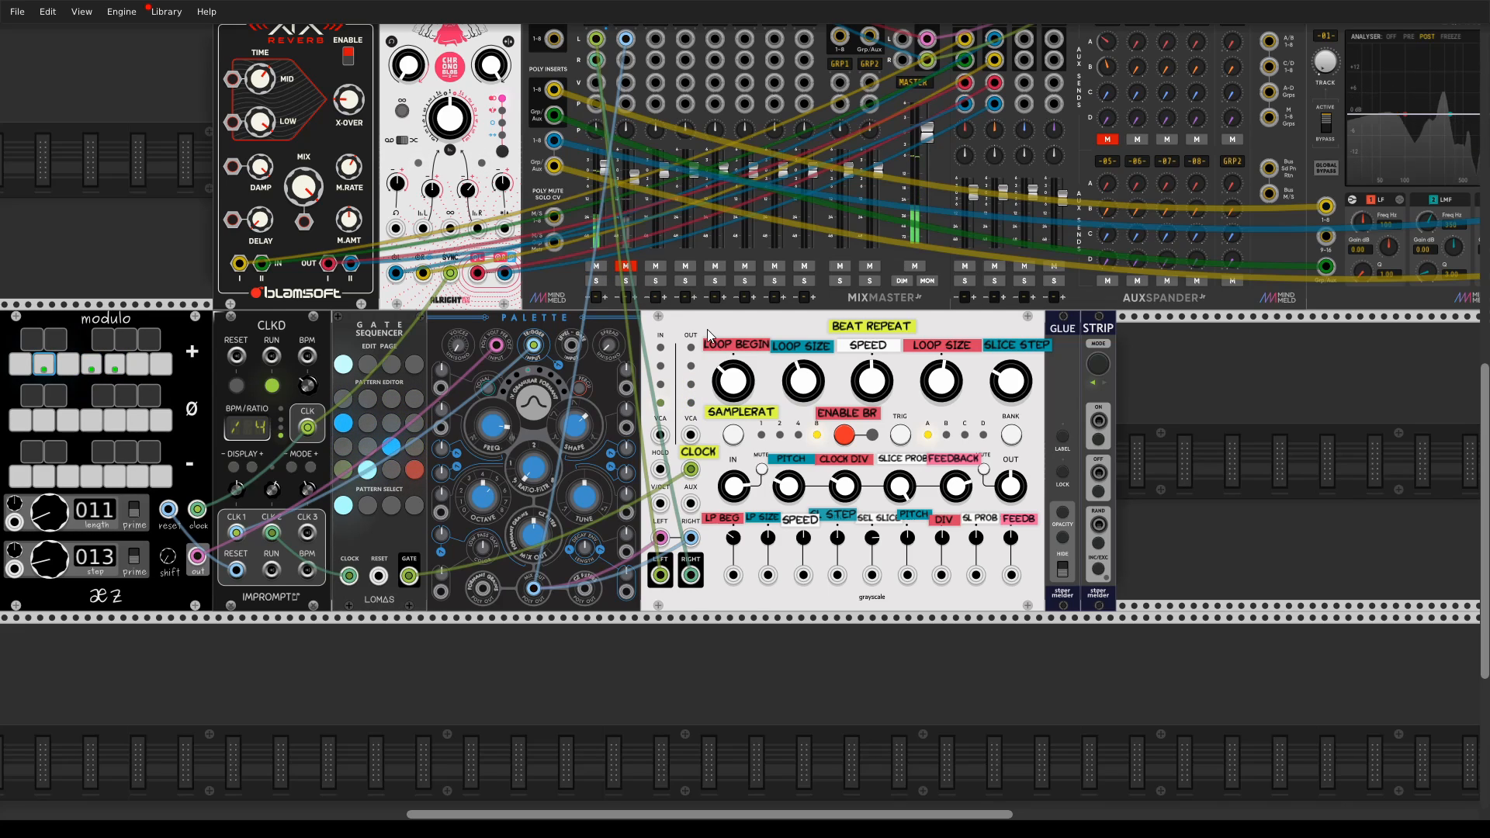
pyautogui.moveTo(698, 323); pyautogui.dragTo(676, 379)
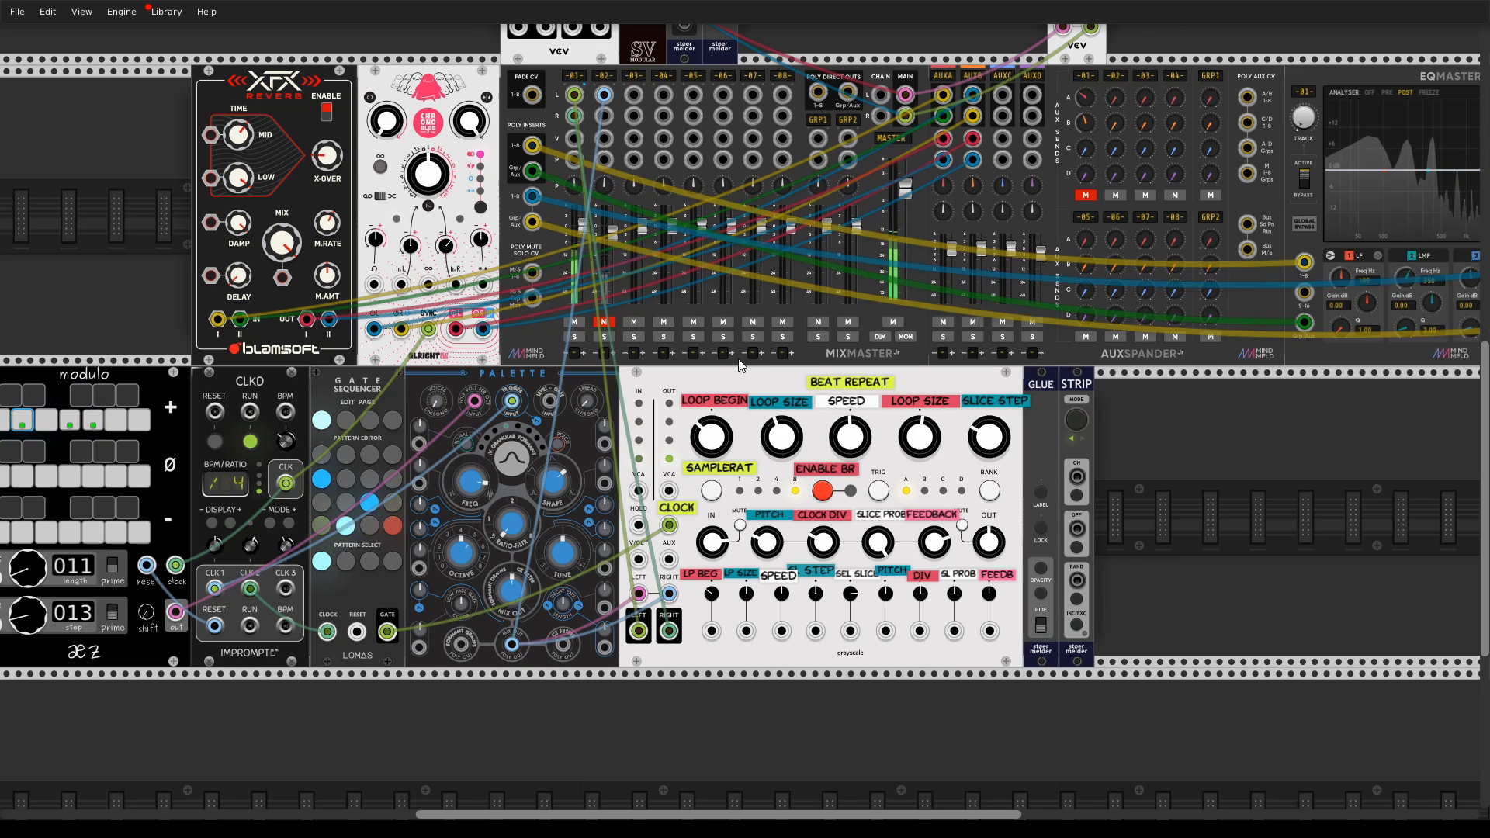
pyautogui.moveTo(743, 377); pyautogui.dragTo(685, 374)
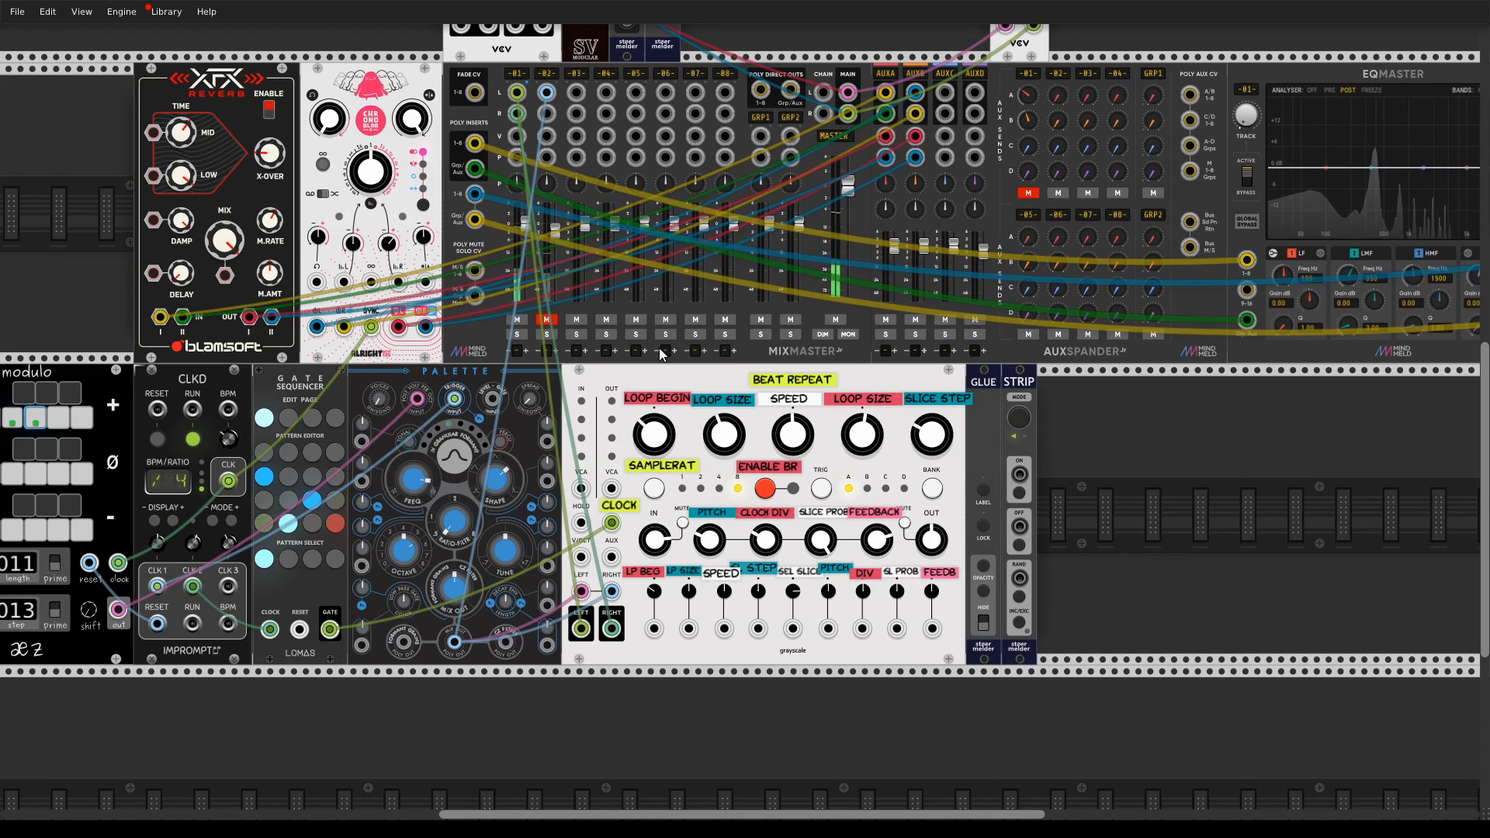
pyautogui.moveTo(527, 225); pyautogui.dragTo(527, 233)
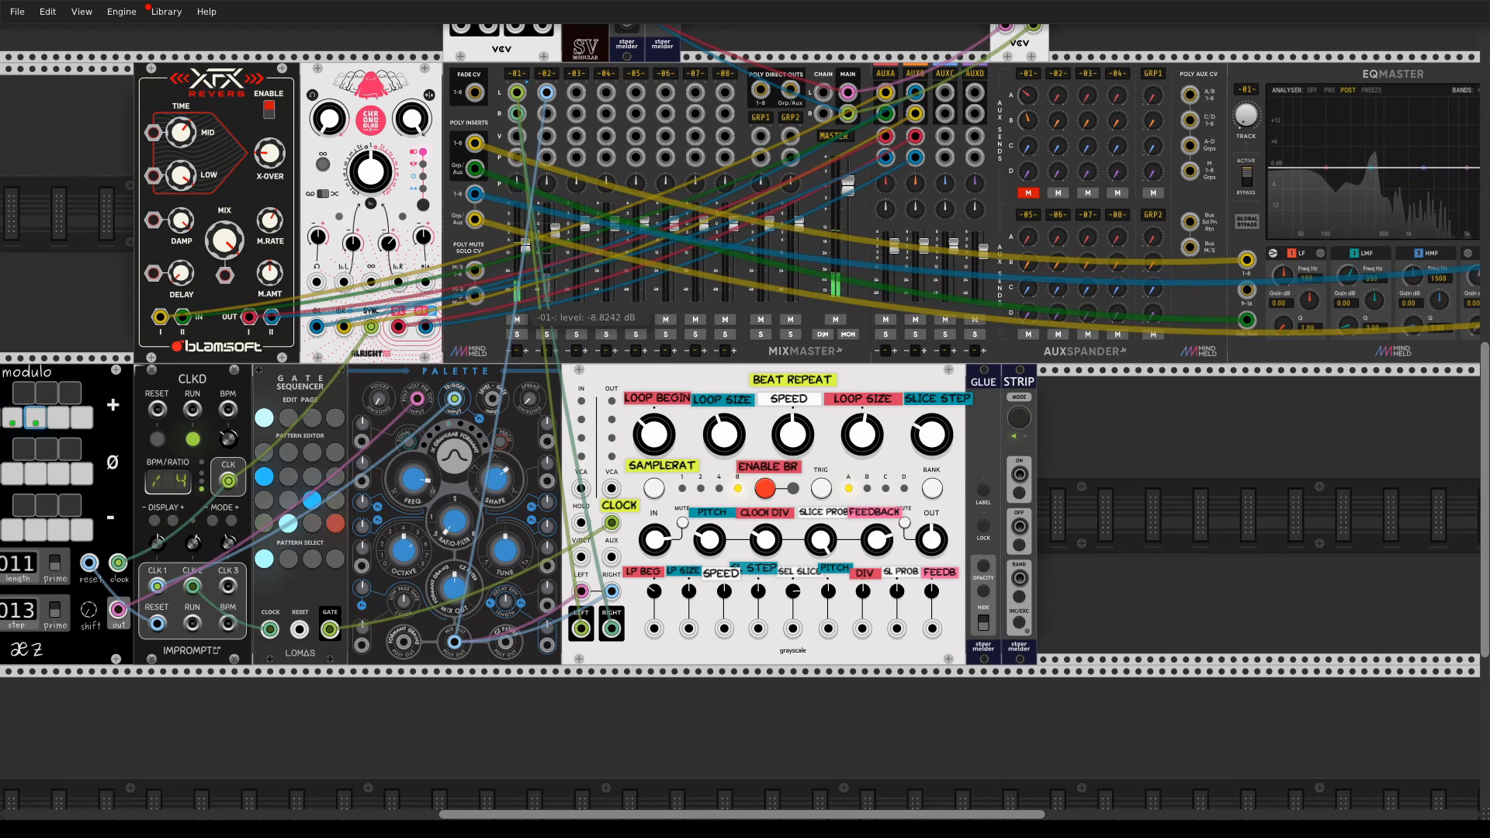
# - Disconnect the gate sequencer's cable from the Clock input of the Beat Repeat module
pyautogui.moveTo(658, 349); pyautogui.dragTo(722, 207)
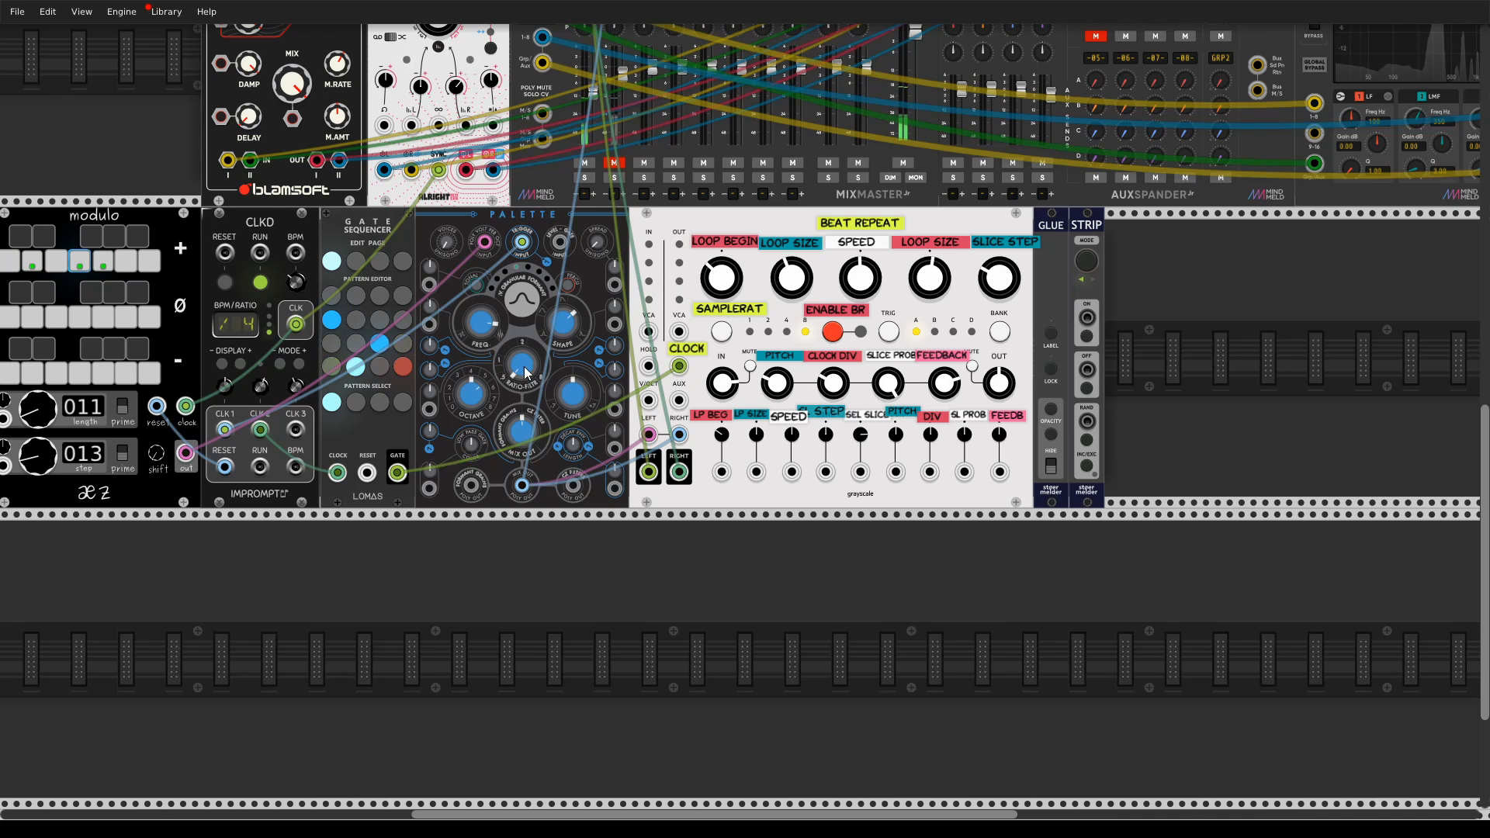
pyautogui.moveTo(765, 556); pyautogui.dragTo(630, 584)
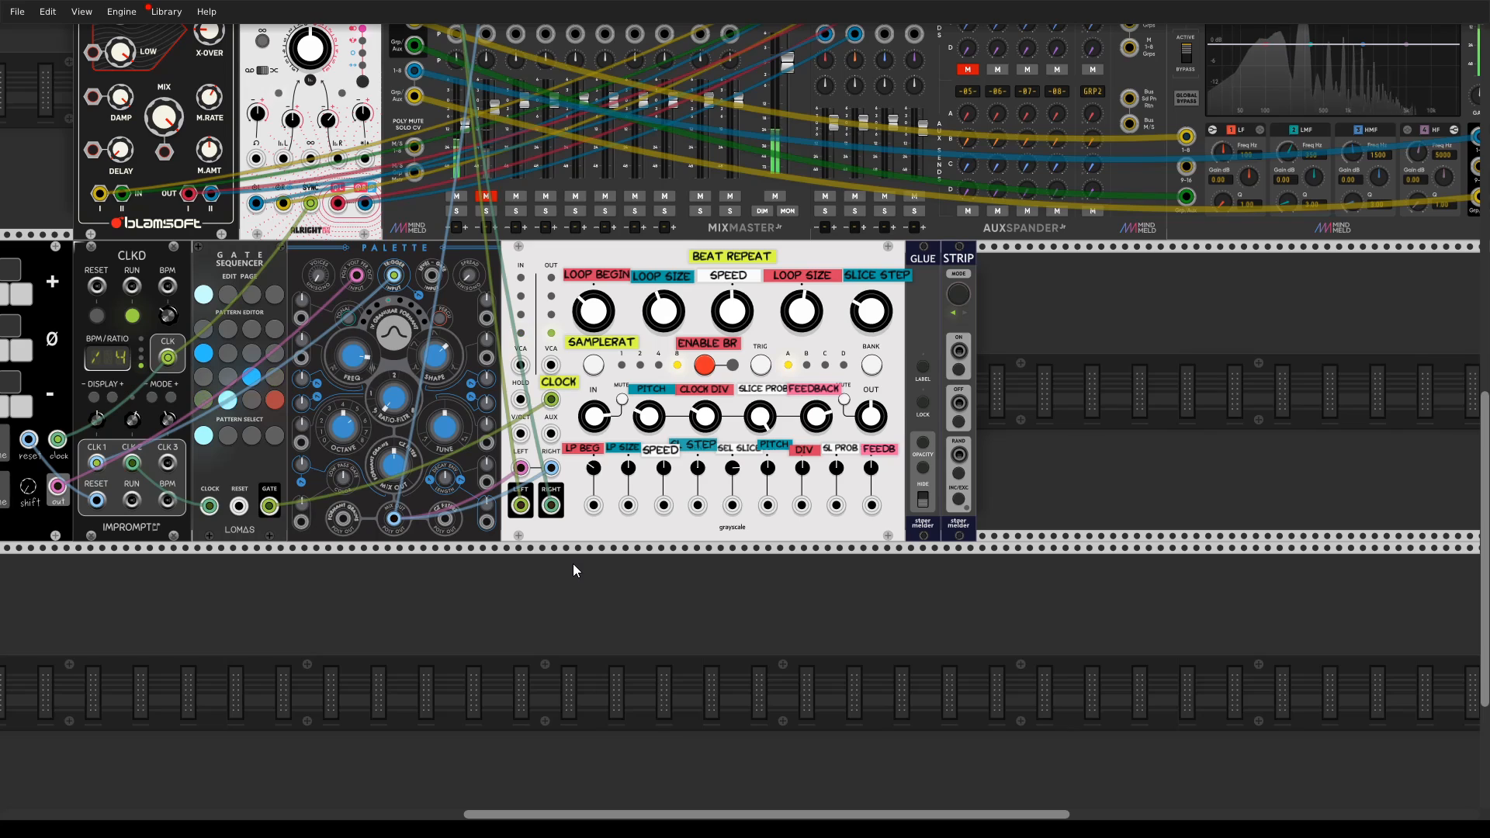
pyautogui.moveTo(756, 421)
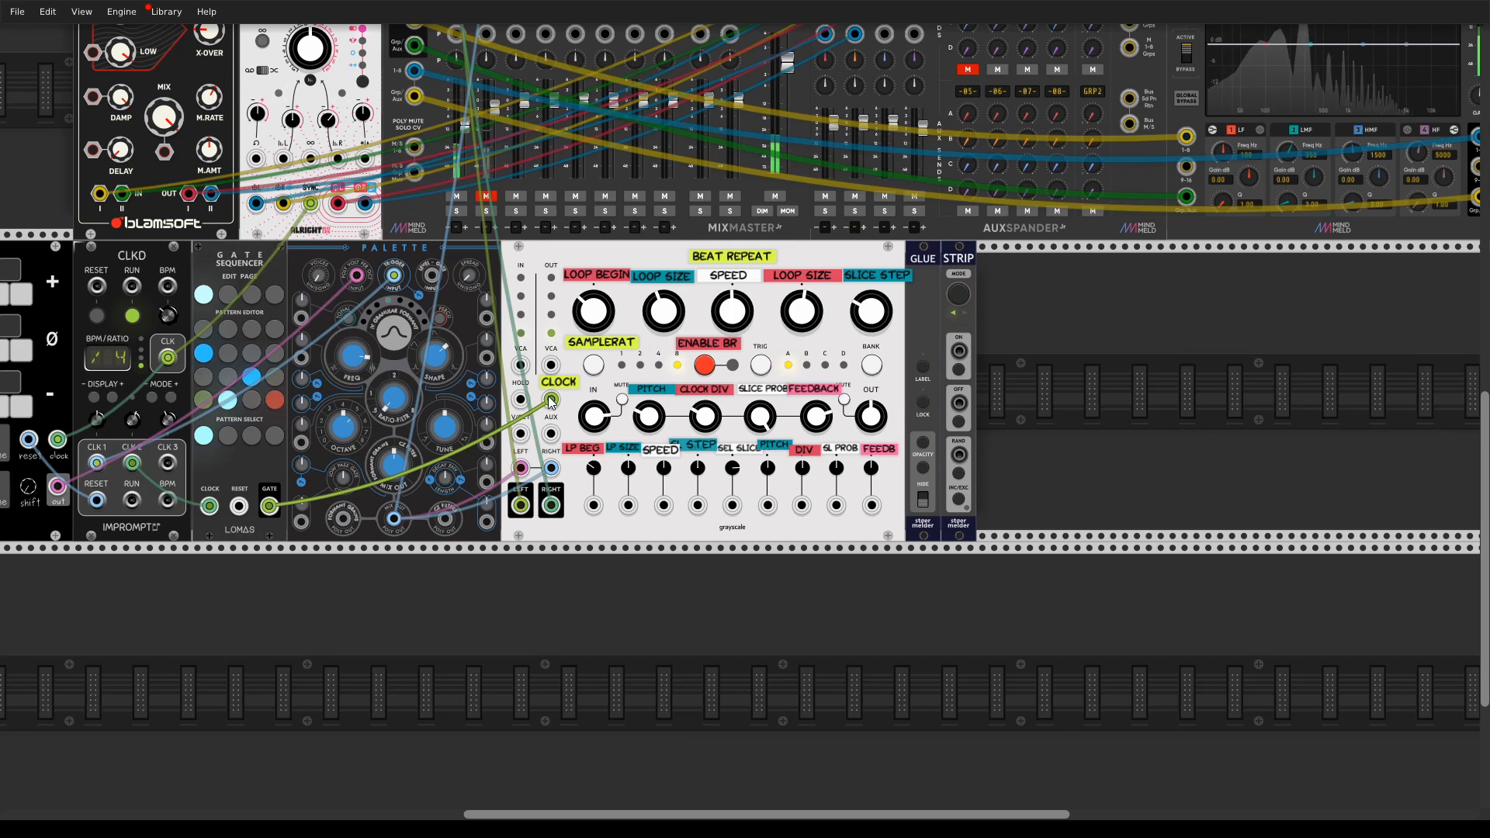
pyautogui.moveTo(551, 402); pyautogui.dragTo(570, 411)
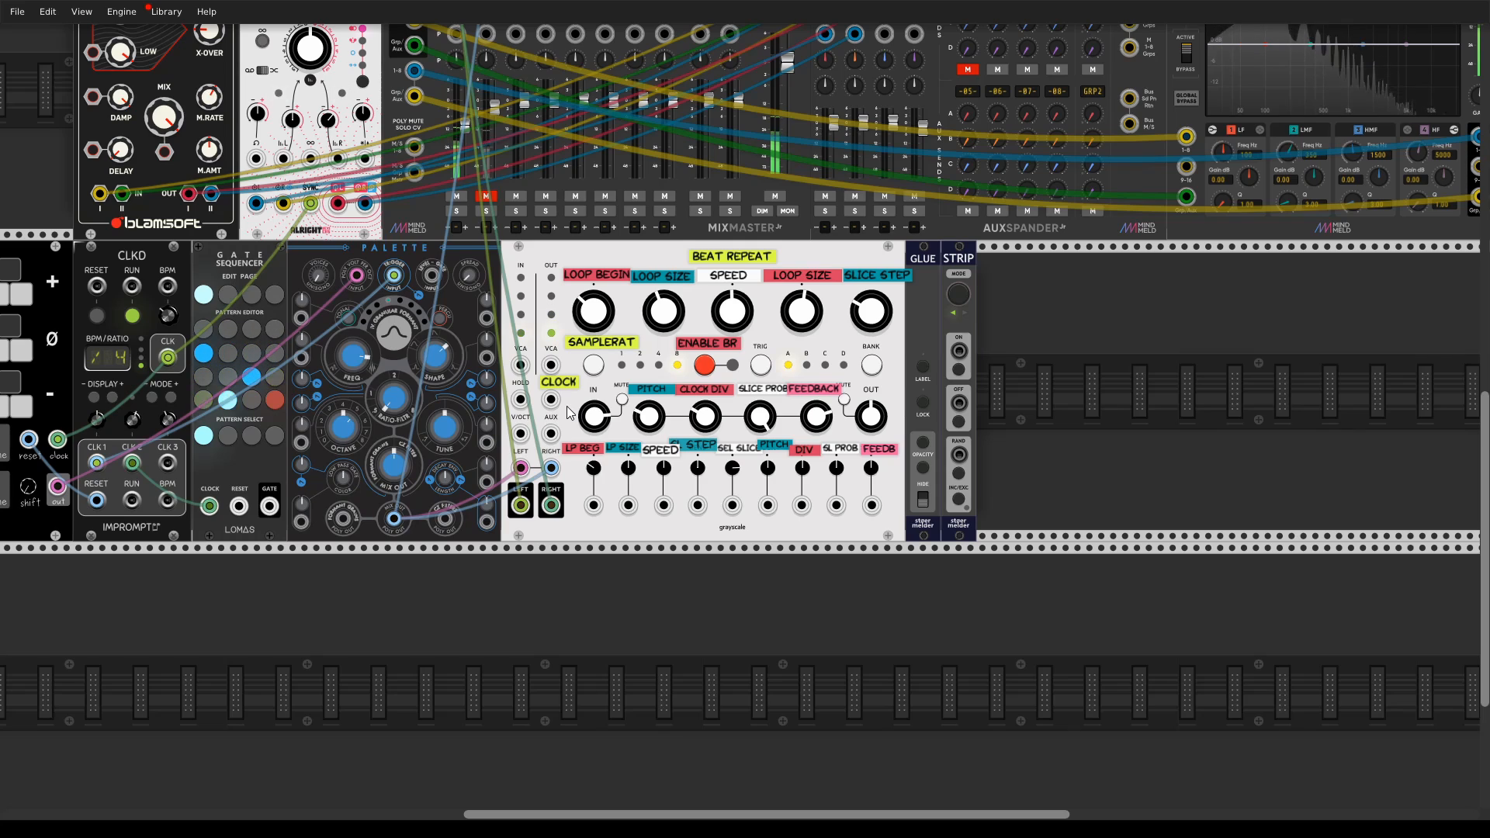
# - Enable the beat repeat on the Supercell and sweep its slice probability down and back up
pyautogui.moveTo(764, 435)
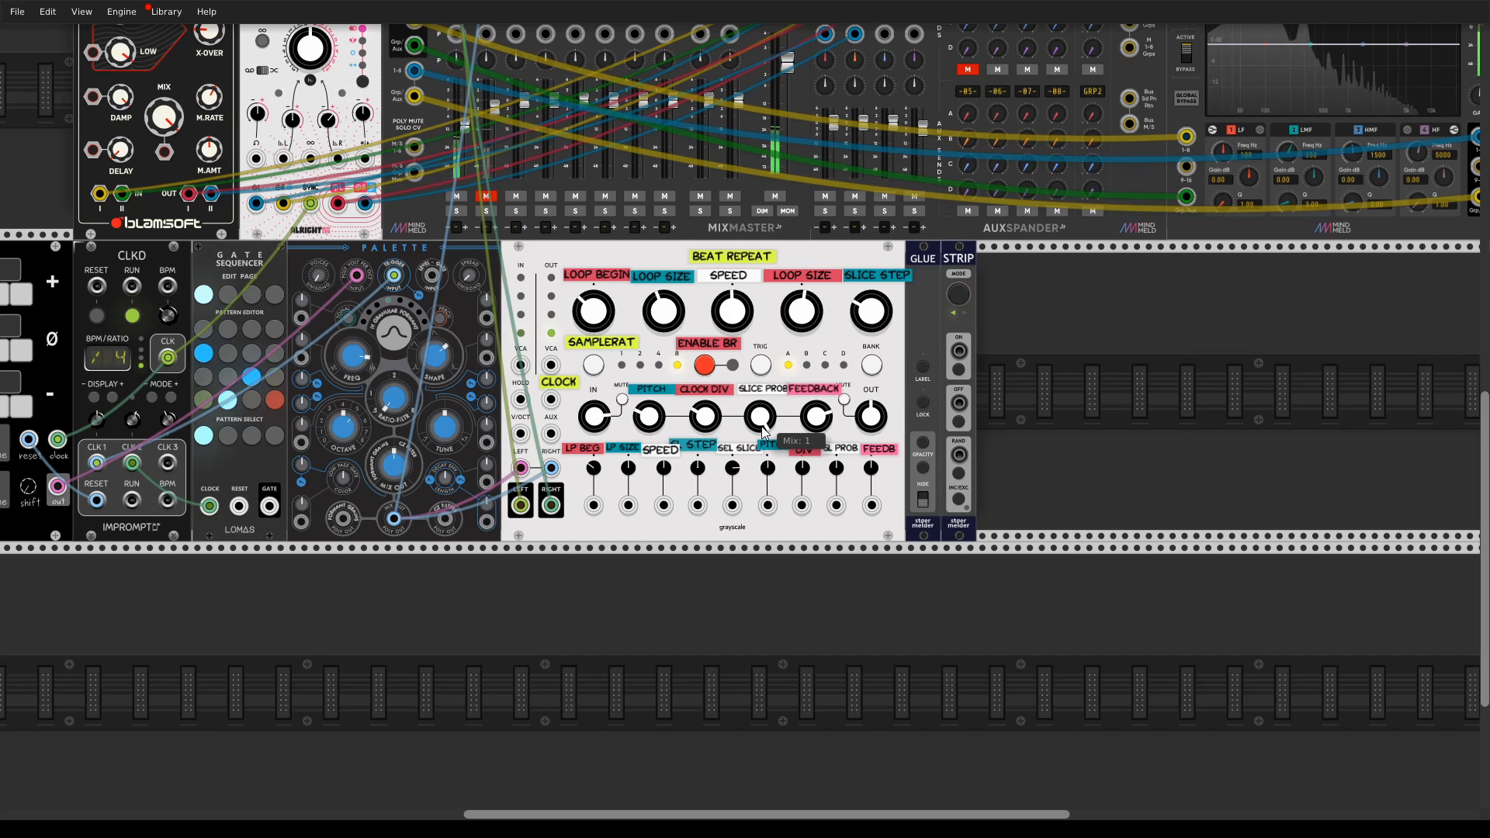
pyautogui.moveTo(764, 432); pyautogui.dragTo(764, 438)
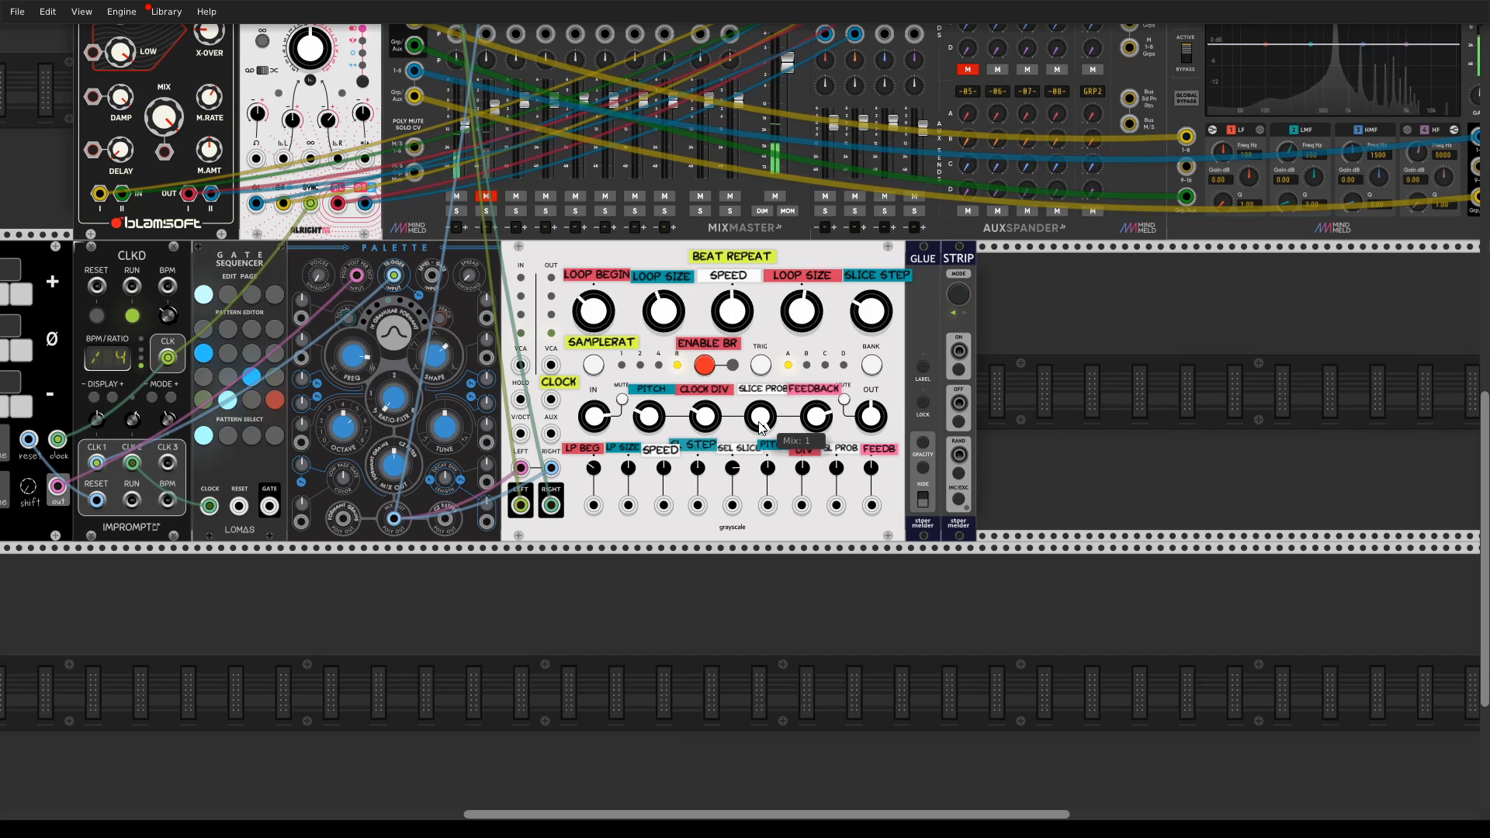
pyautogui.click(709, 373)
pyautogui.moveTo(767, 429); pyautogui.dragTo(767, 504)
pyautogui.moveTo(765, 423); pyautogui.dragTo(765, 413)
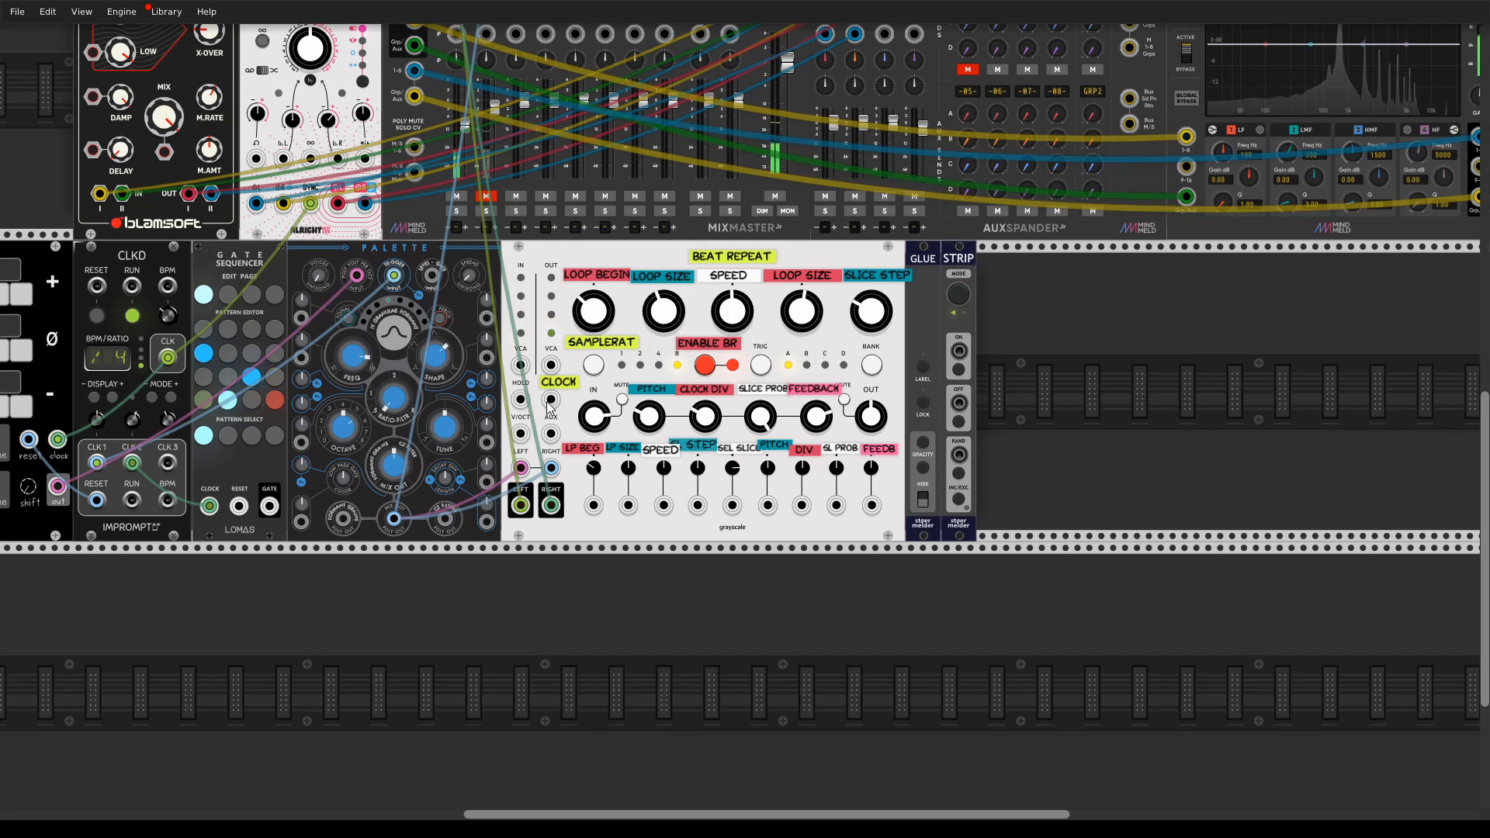
# - Patch the Gate Sequencer's gate output into the Beat Repeat Clock input and adjust the slice probability
pyautogui.moveTo(550, 401); pyautogui.dragTo(269, 506)
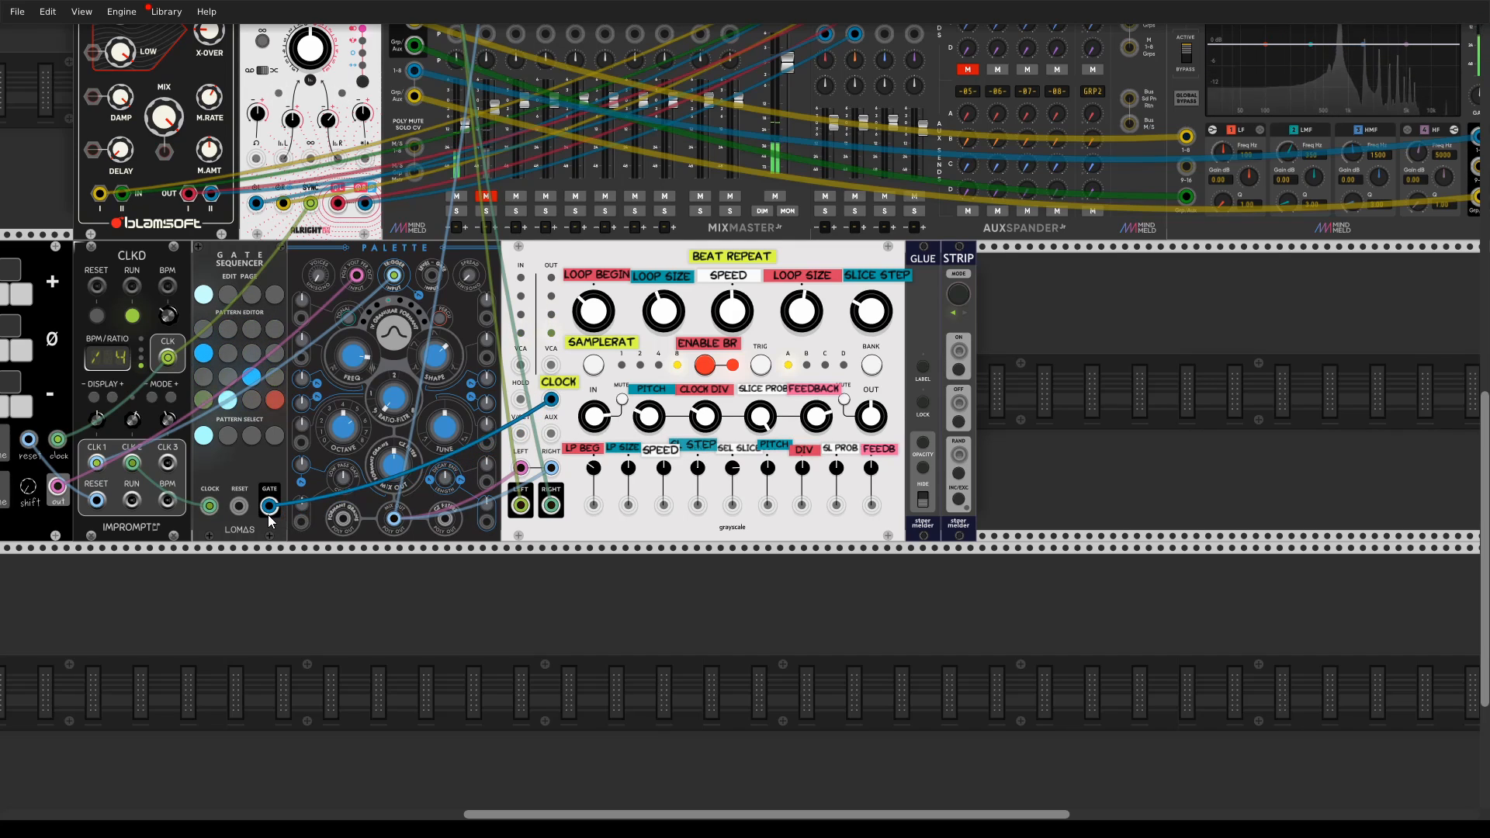
pyautogui.moveTo(763, 423); pyautogui.dragTo(763, 440)
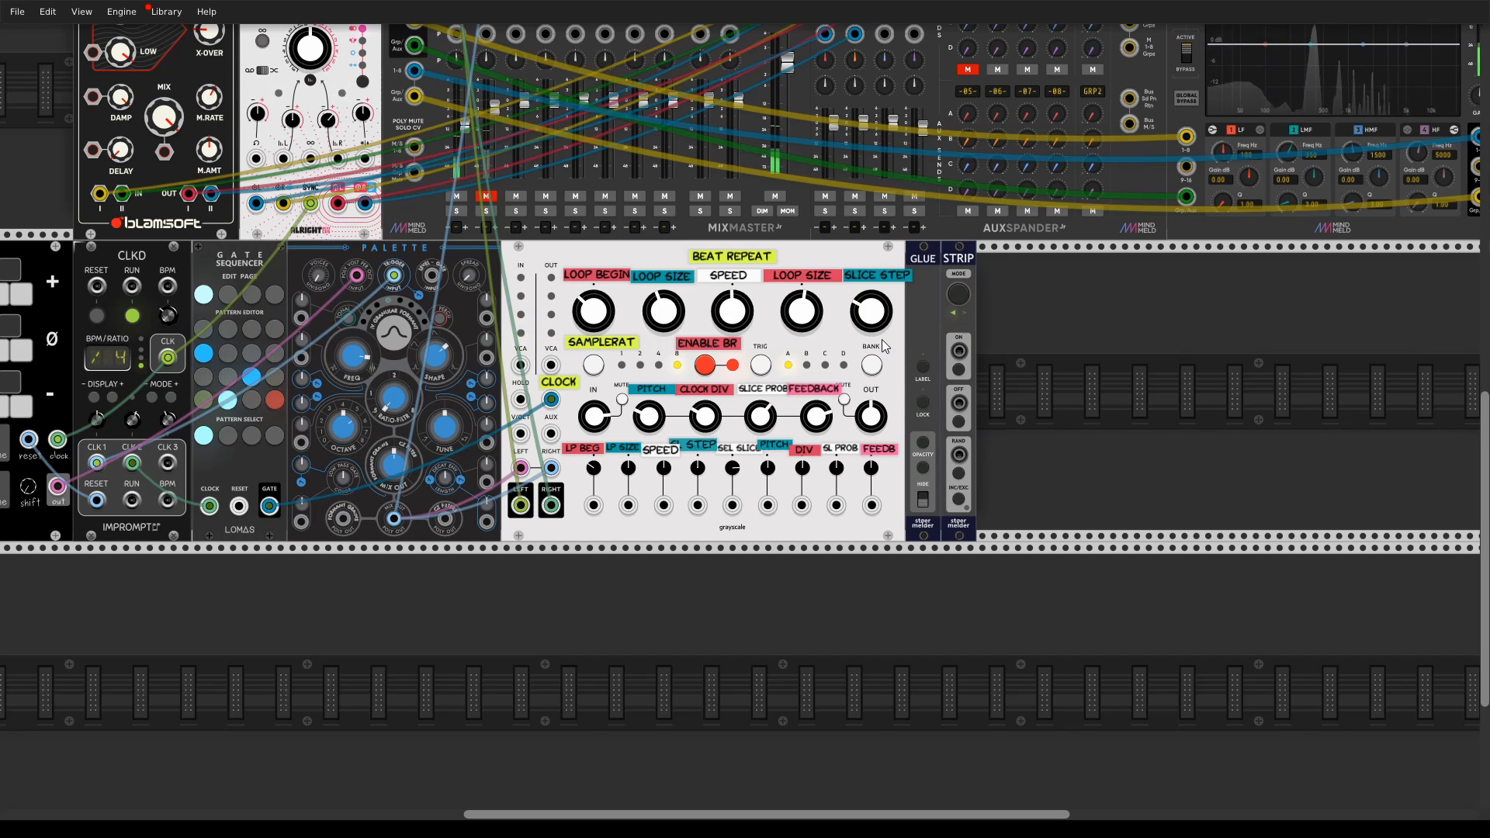
# - Set the loop begin position on the Beat Repeat module to about 0.15
pyautogui.scroll(2, 970, 392)
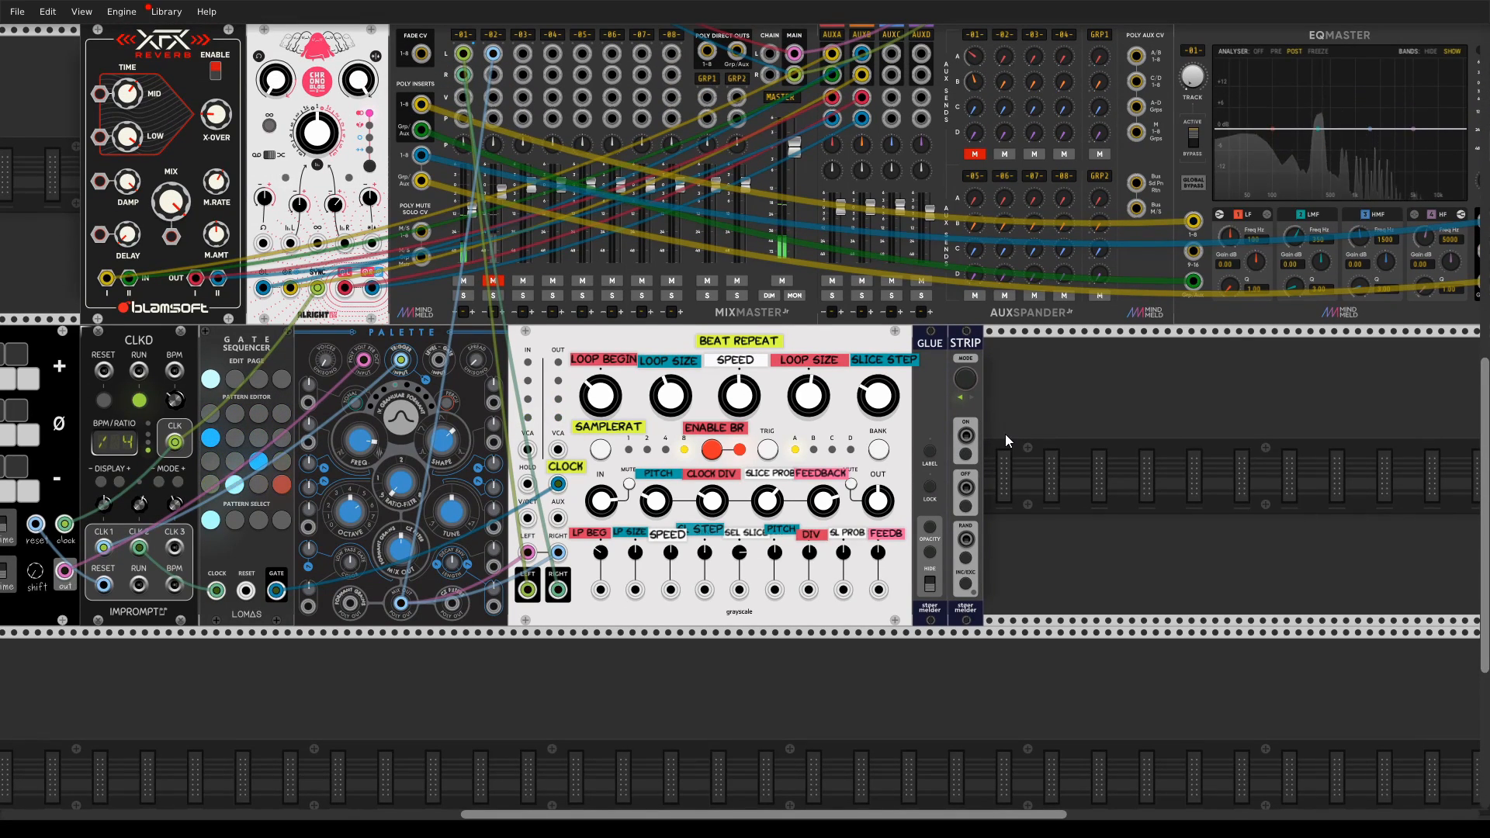
pyautogui.moveTo(1005, 435); pyautogui.dragTo(892, 338)
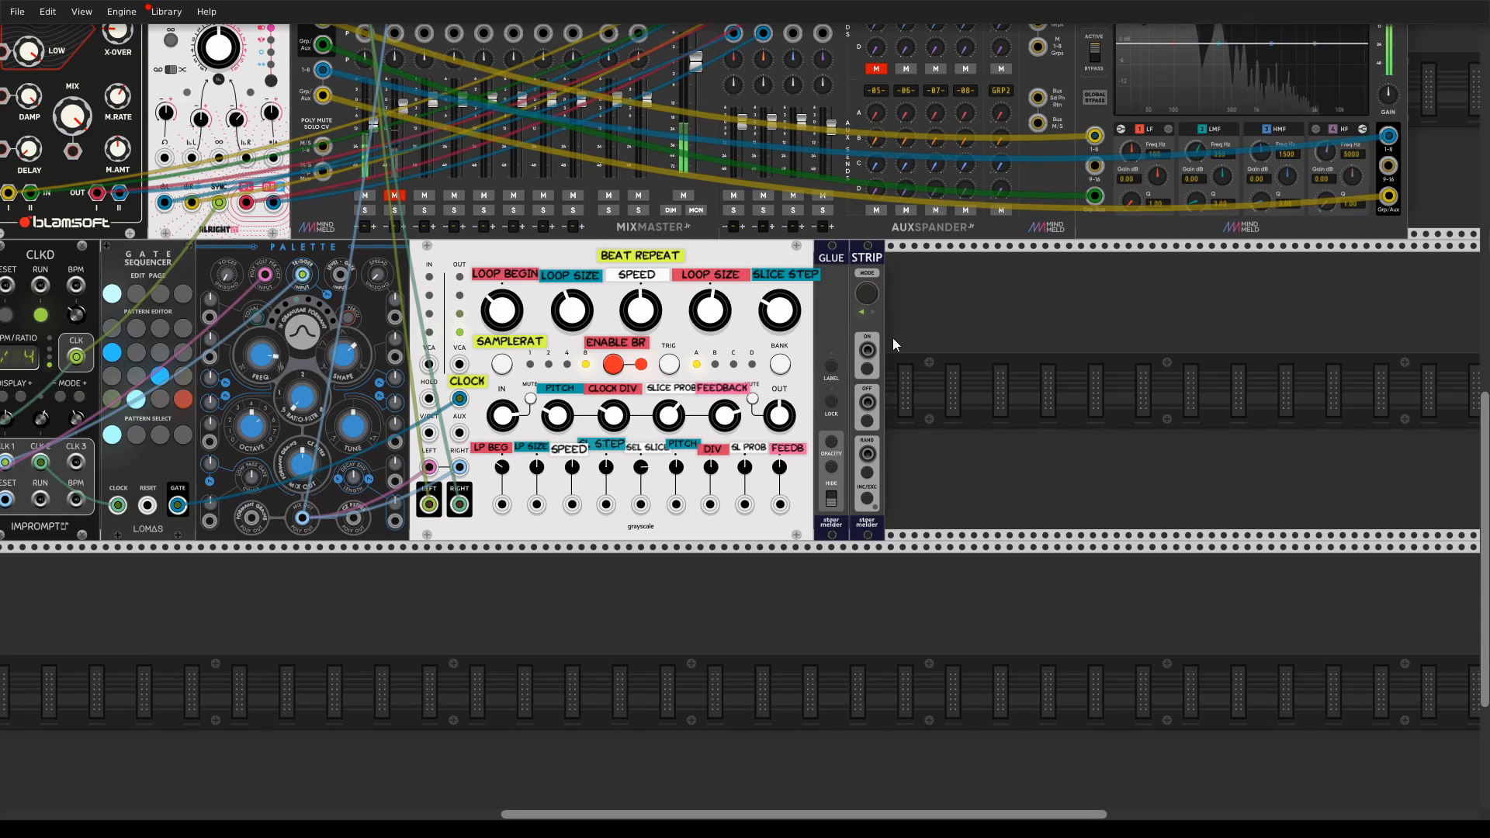
pyautogui.moveTo(892, 337); pyautogui.dragTo(989, 389)
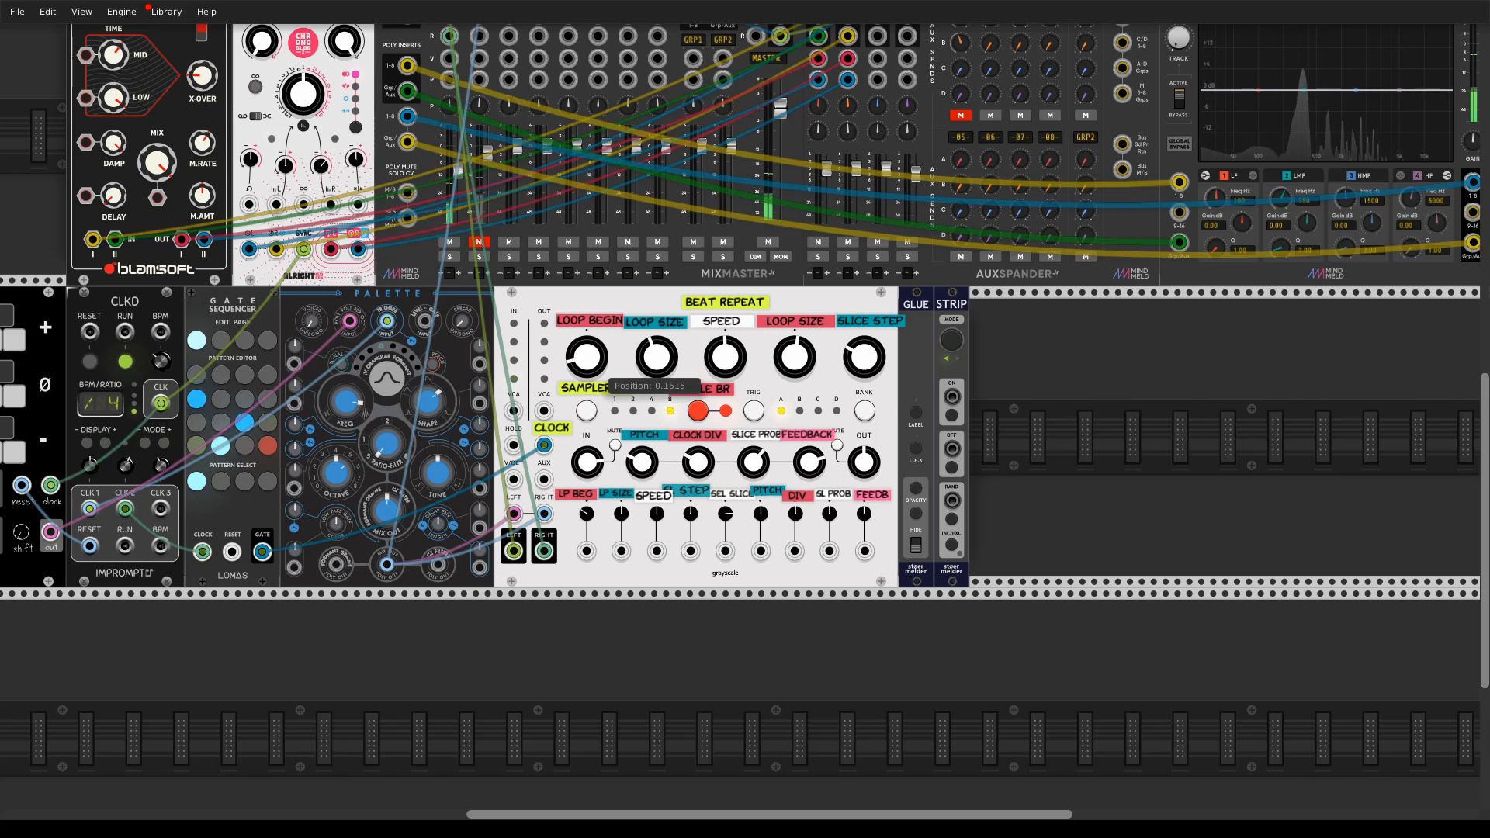
# - Bring the loop begin CV amount to about 0, and turn it down to a negative amount
pyautogui.scroll(-2, 624, 348)
pyautogui.hscroll(-2, 623, 347)
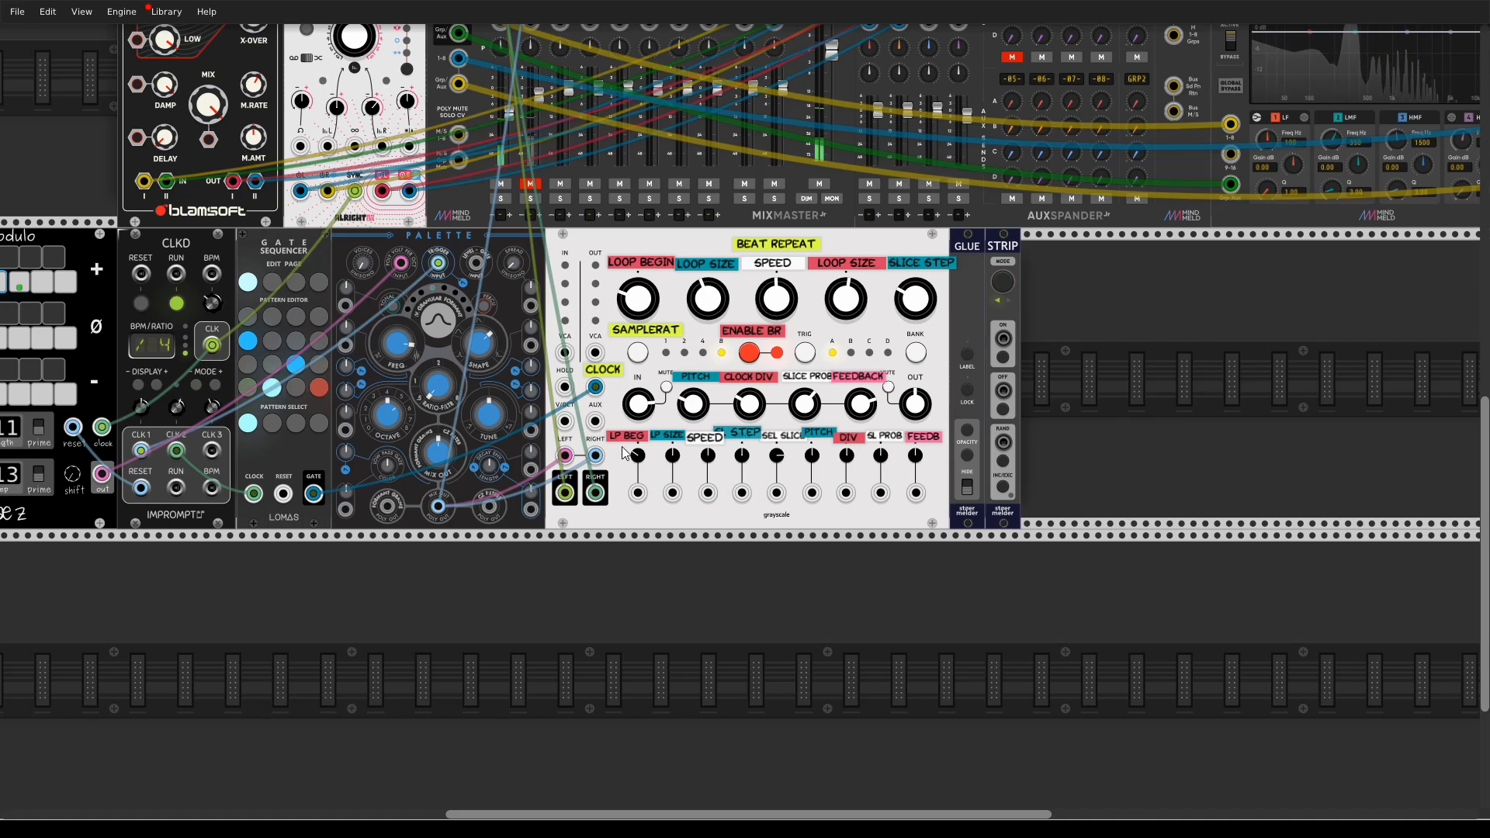
pyautogui.moveTo(644, 460)
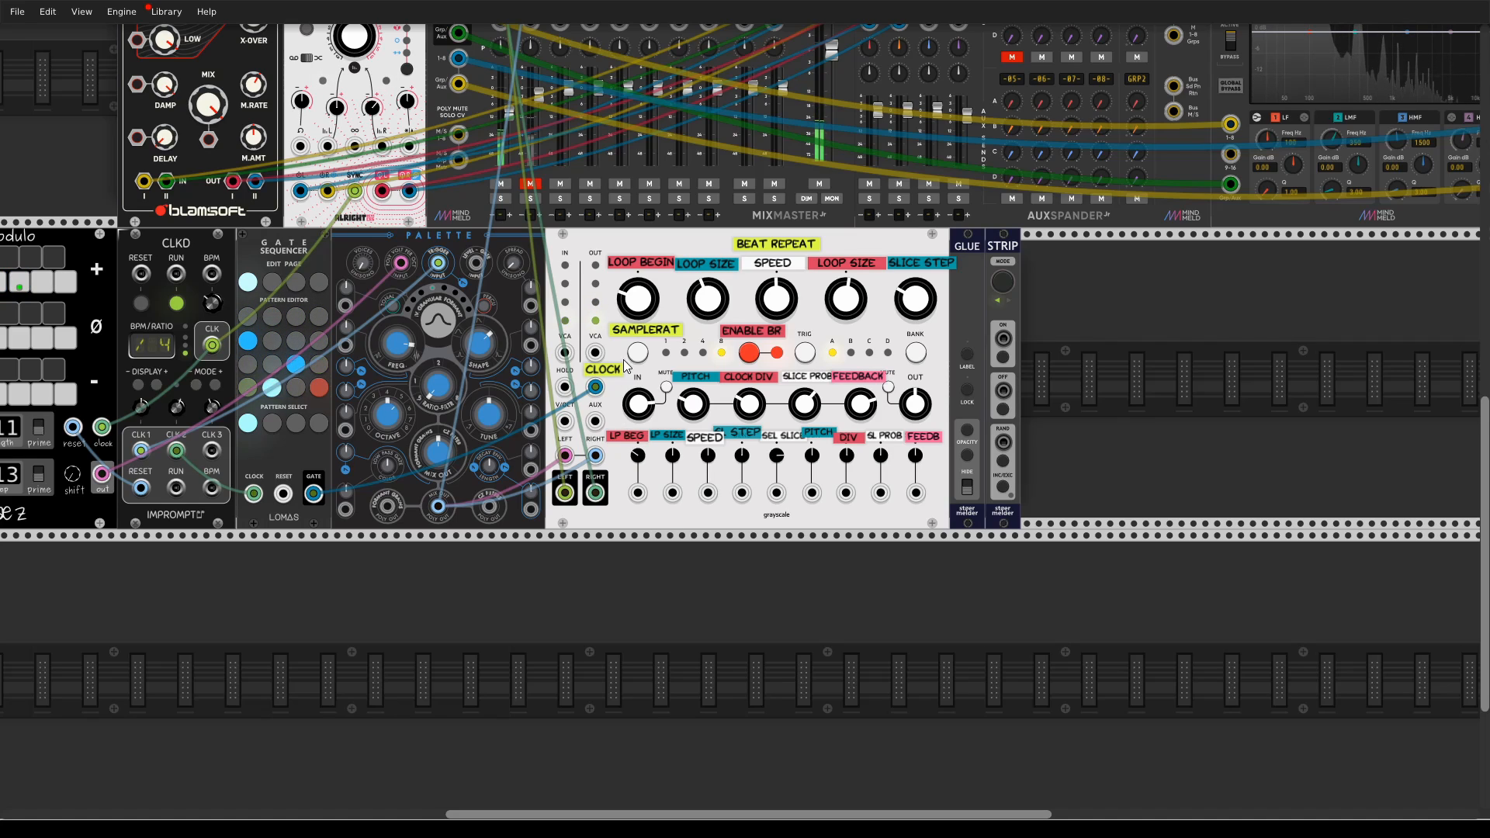
pyautogui.moveTo(816, 464)
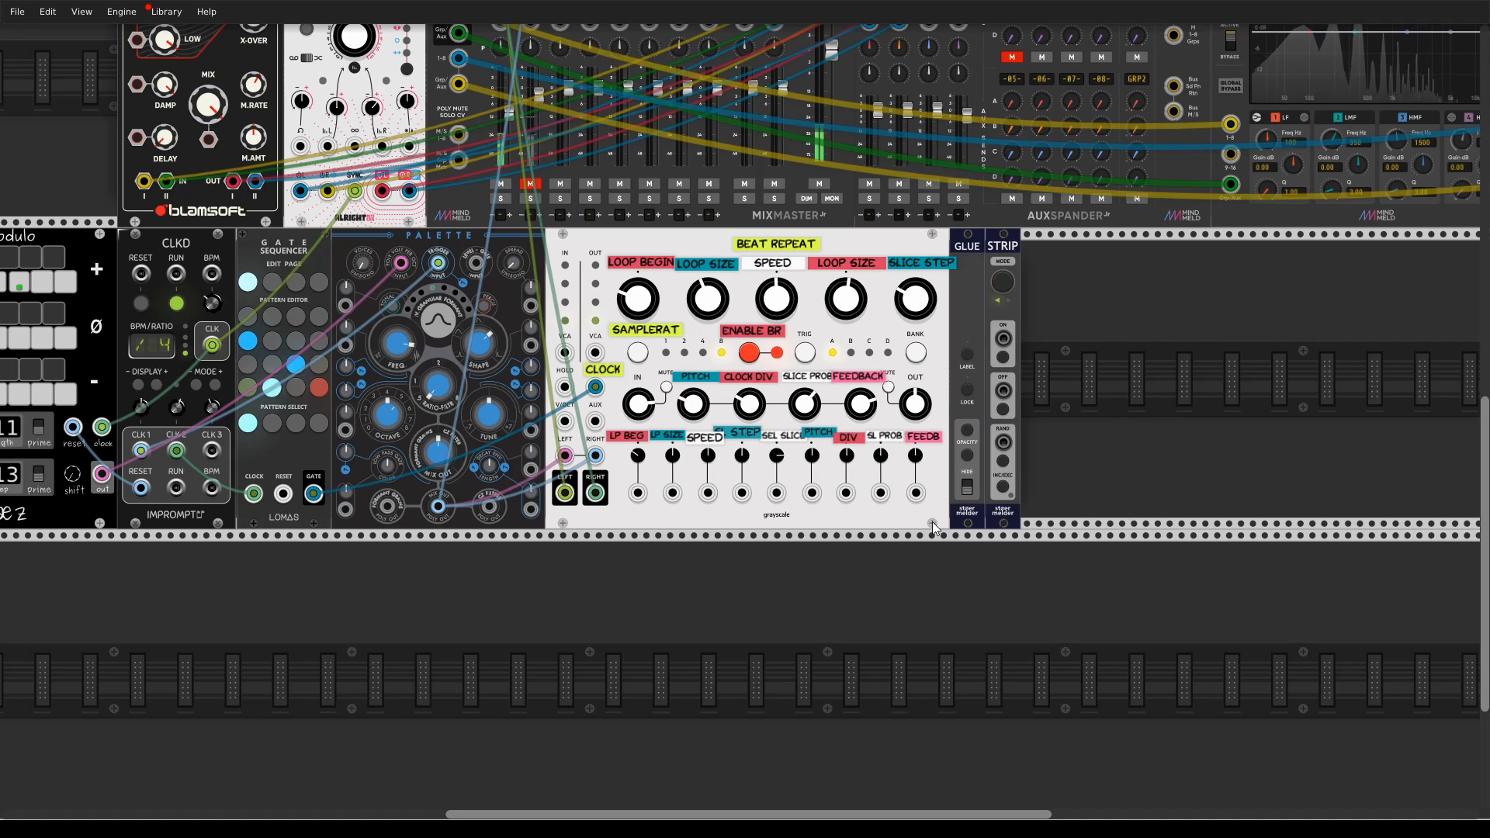
pyautogui.moveTo(798, 583); pyautogui.dragTo(833, 573)
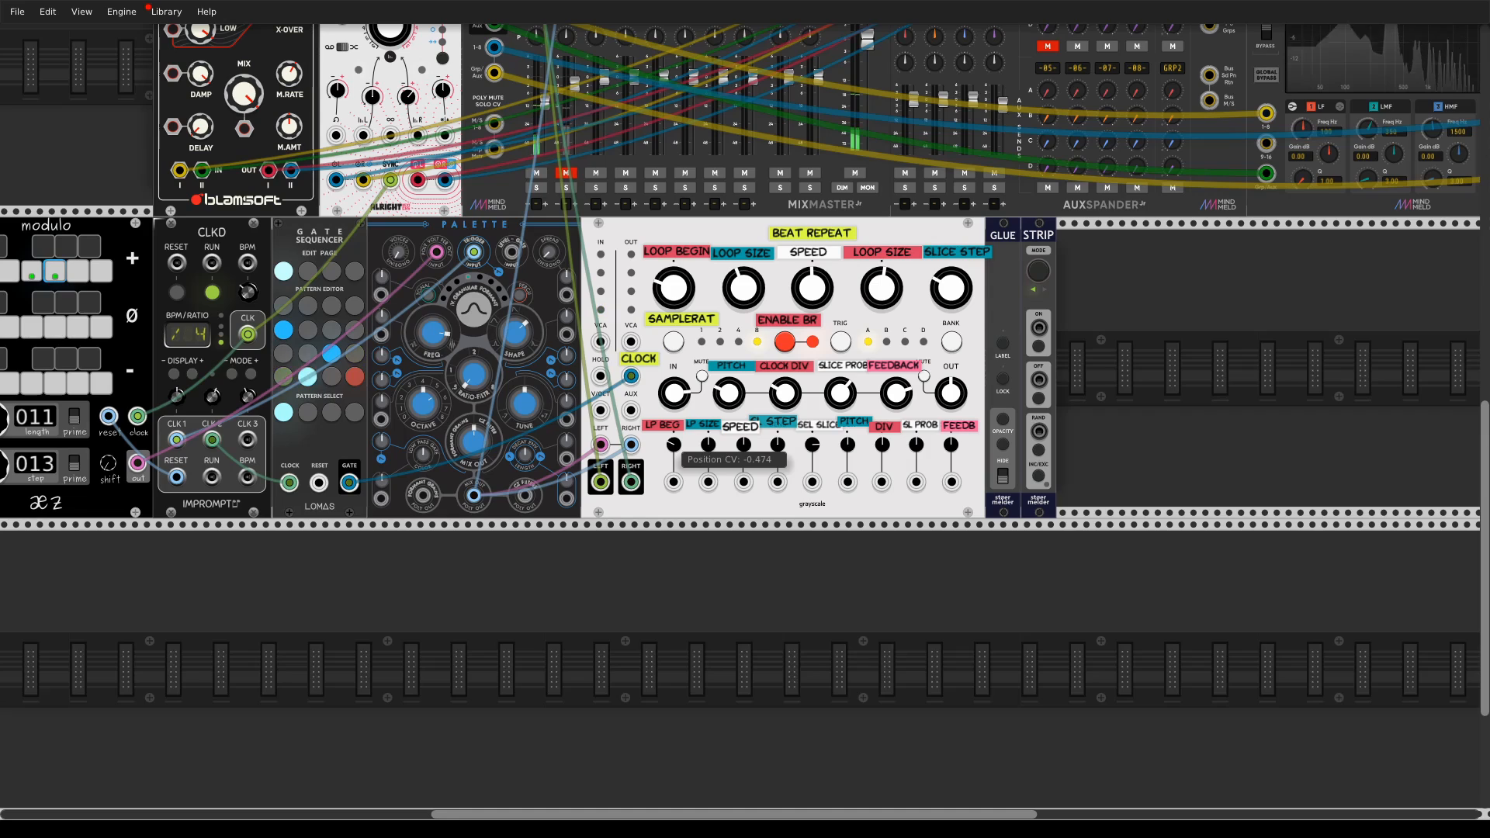
pyautogui.moveTo(673, 444); pyautogui.dragTo(673, 413)
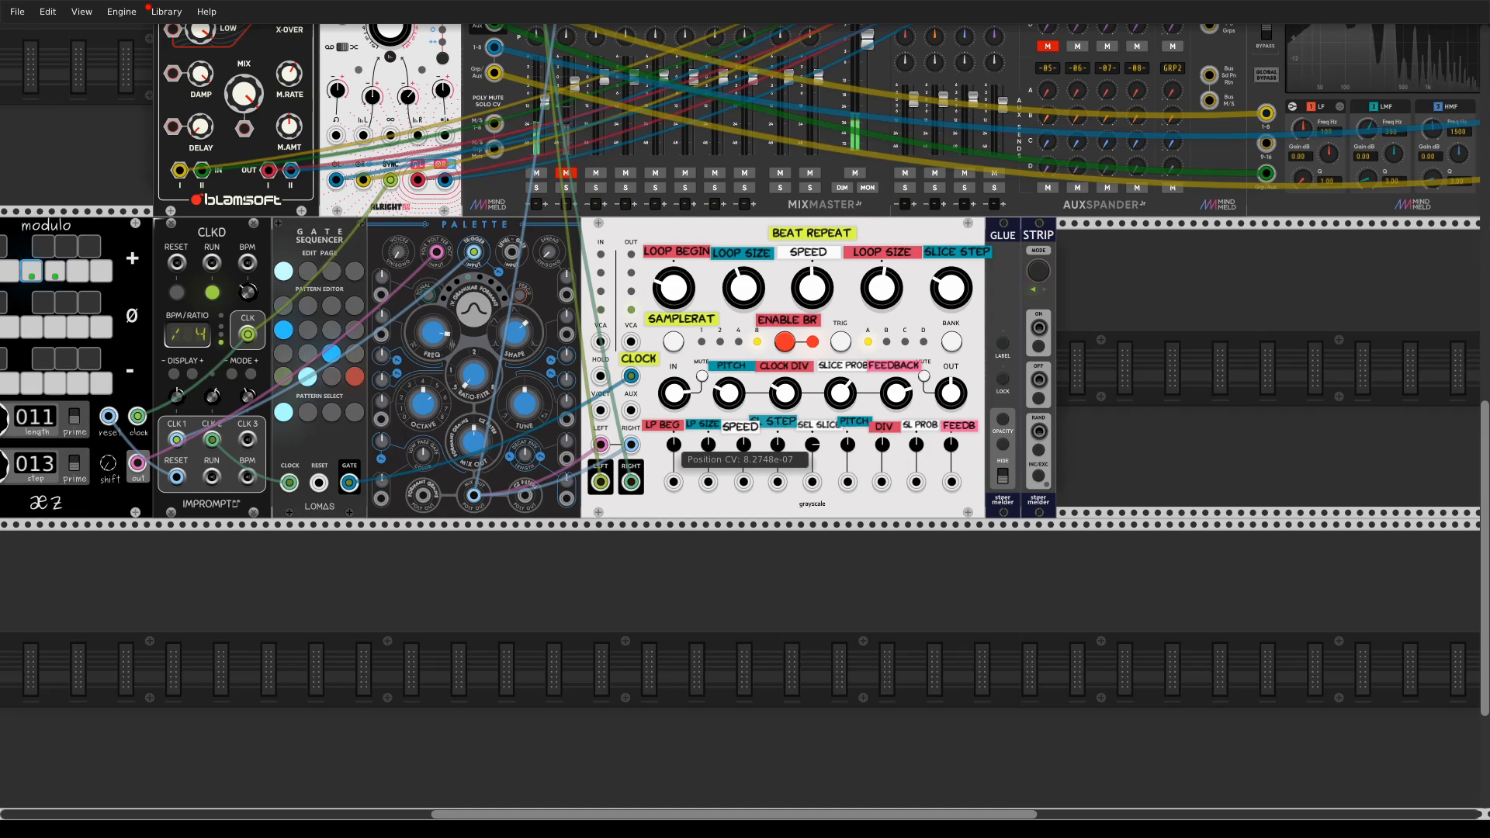
pyautogui.moveTo(671, 446); pyautogui.dragTo(671, 765)
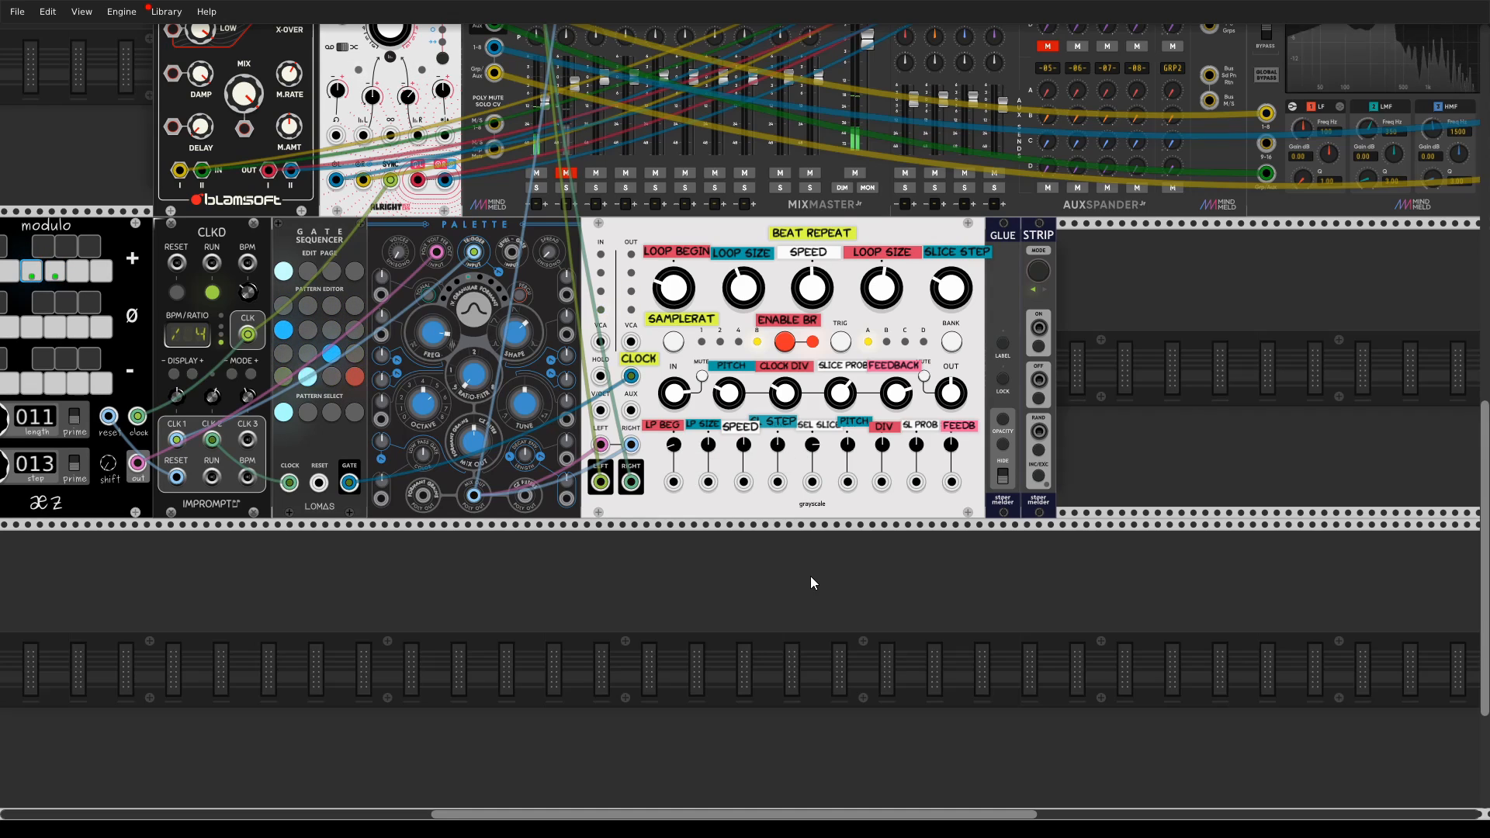
# - Set the loop size to about 0.411 with a loop size CV amount of about 0.243
pyautogui.moveTo(804, 563); pyautogui.dragTo(750, 610)
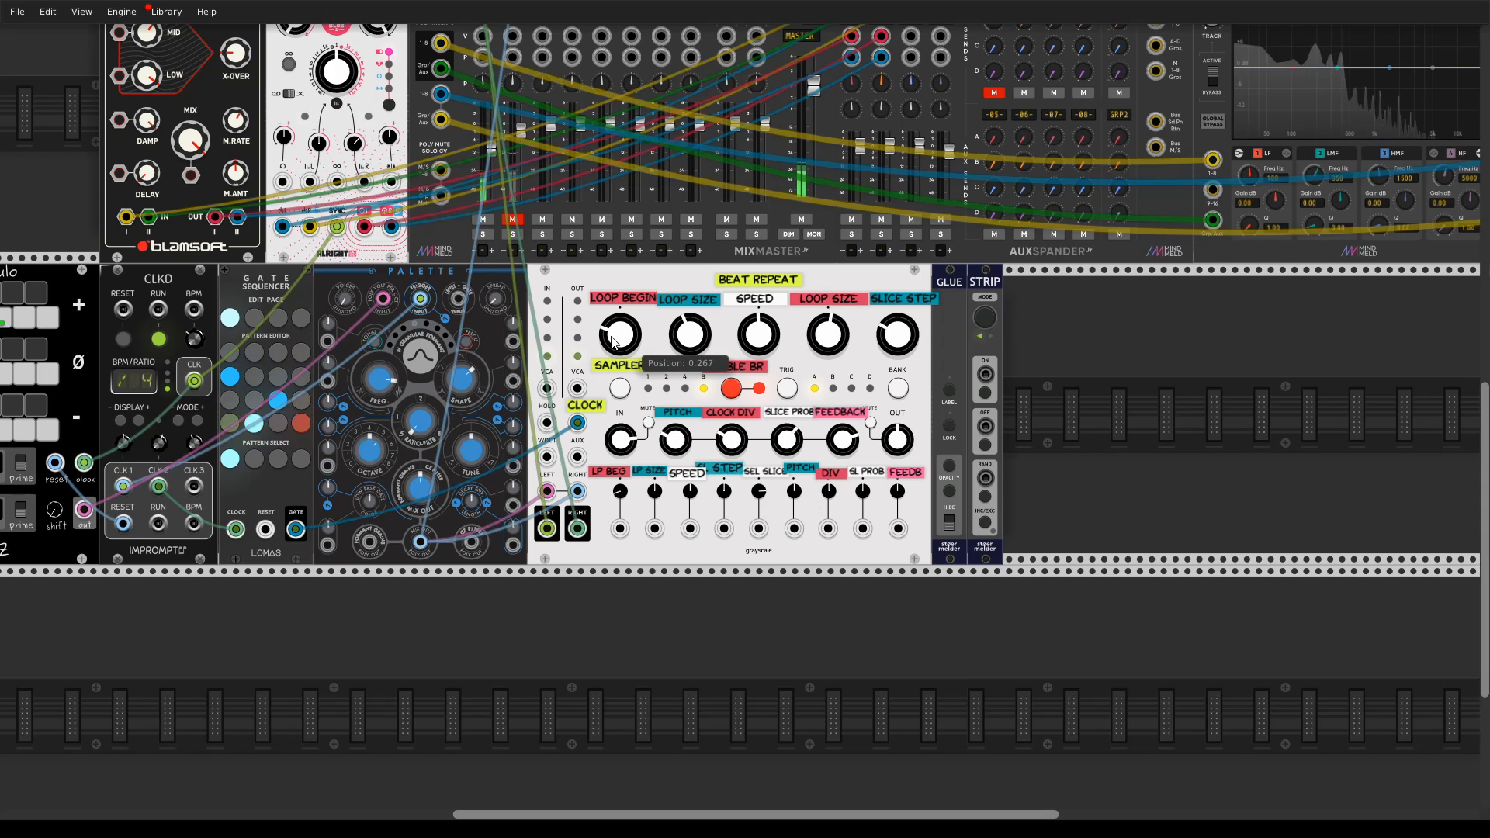
pyautogui.moveTo(697, 338)
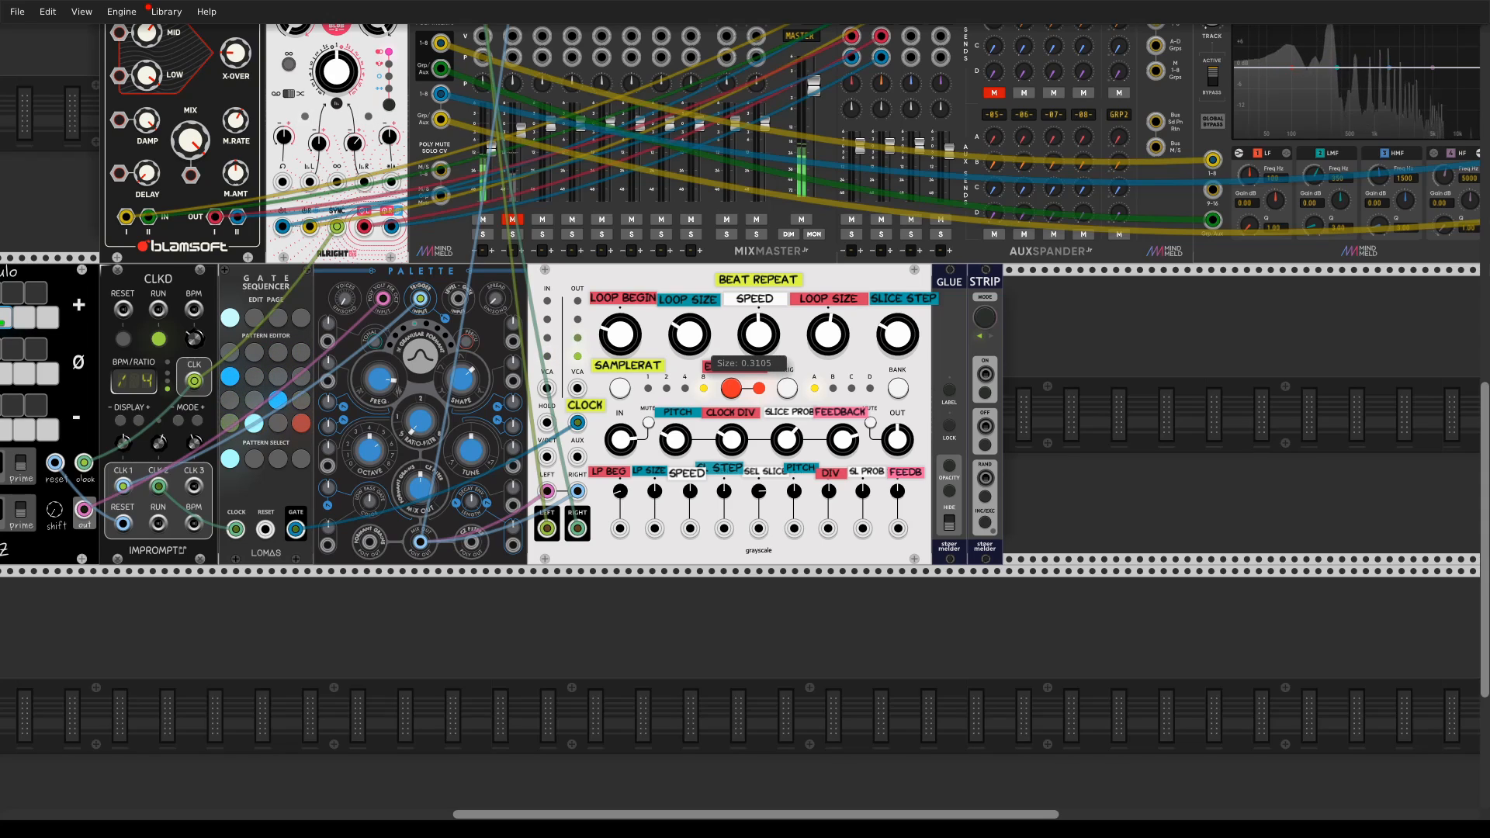
pyautogui.moveTo(655, 491)
pyautogui.moveTo(682, 352); pyautogui.dragTo(682, 348)
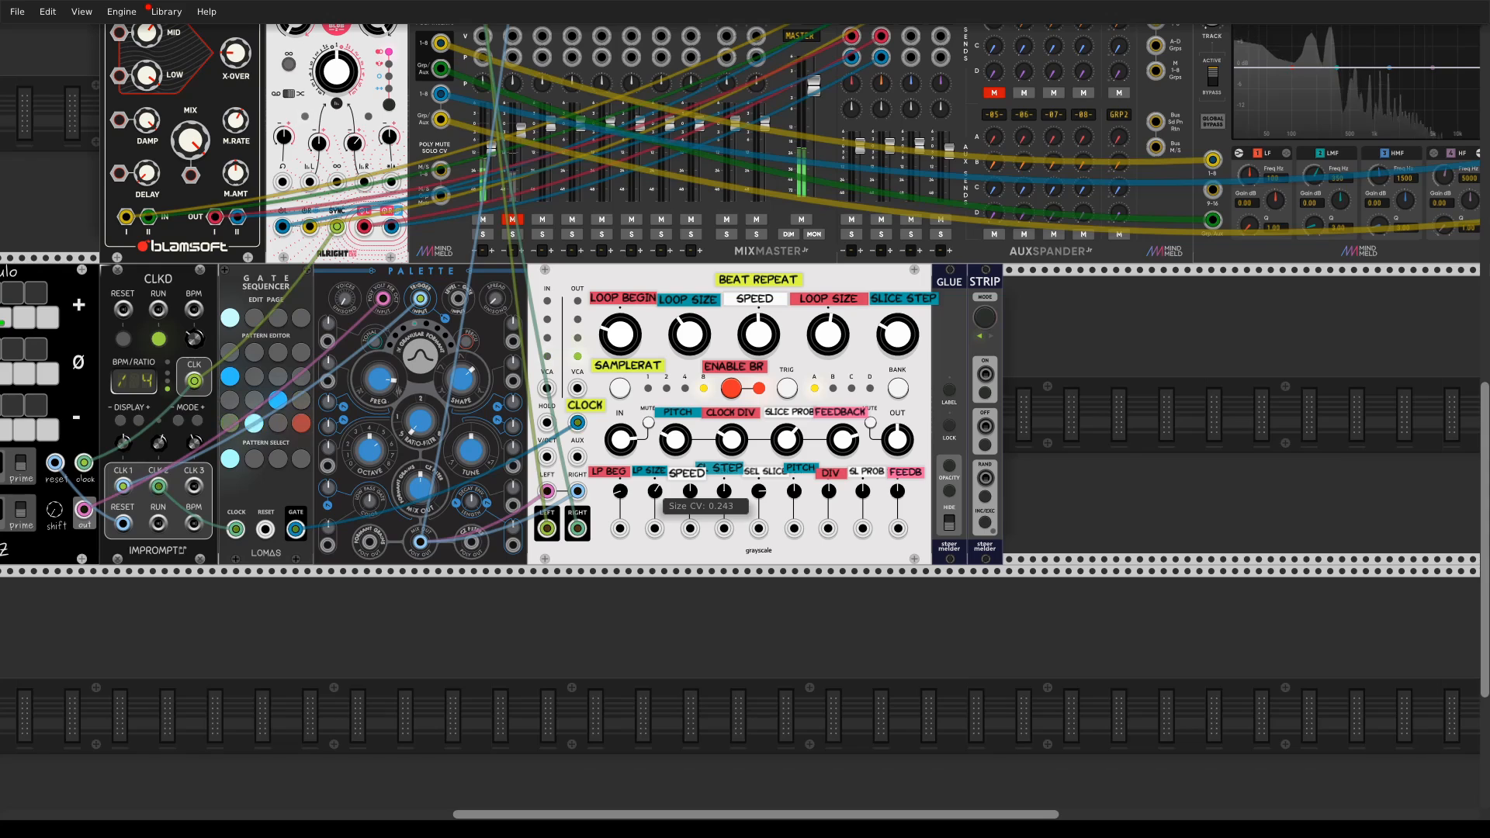
pyautogui.moveTo(689, 341); pyautogui.dragTo(689, 338)
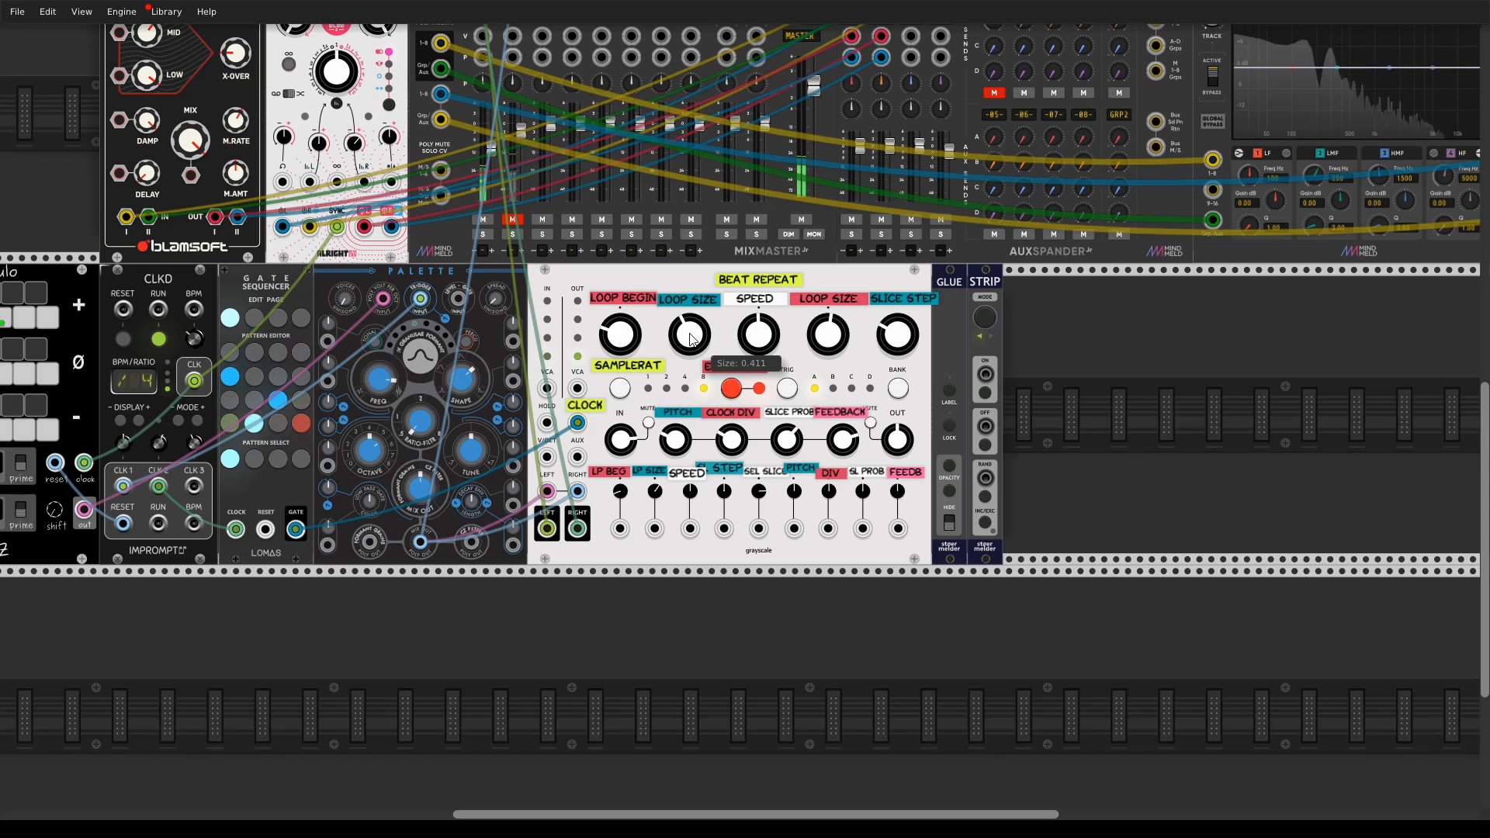
pyautogui.moveTo(867, 380); pyautogui.dragTo(888, 367)
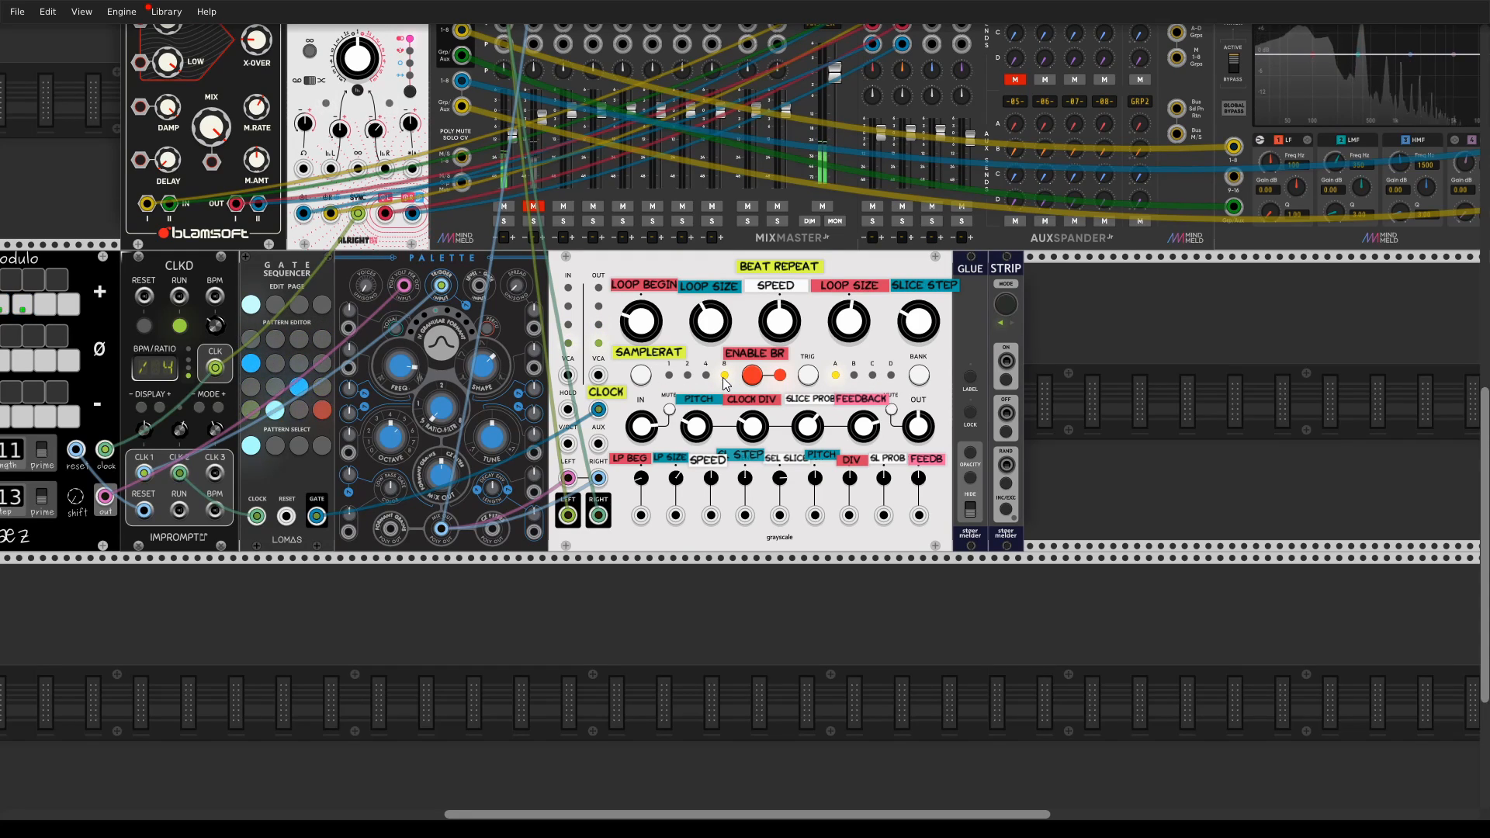
pyautogui.moveTo(724, 383); pyautogui.dragTo(779, 380)
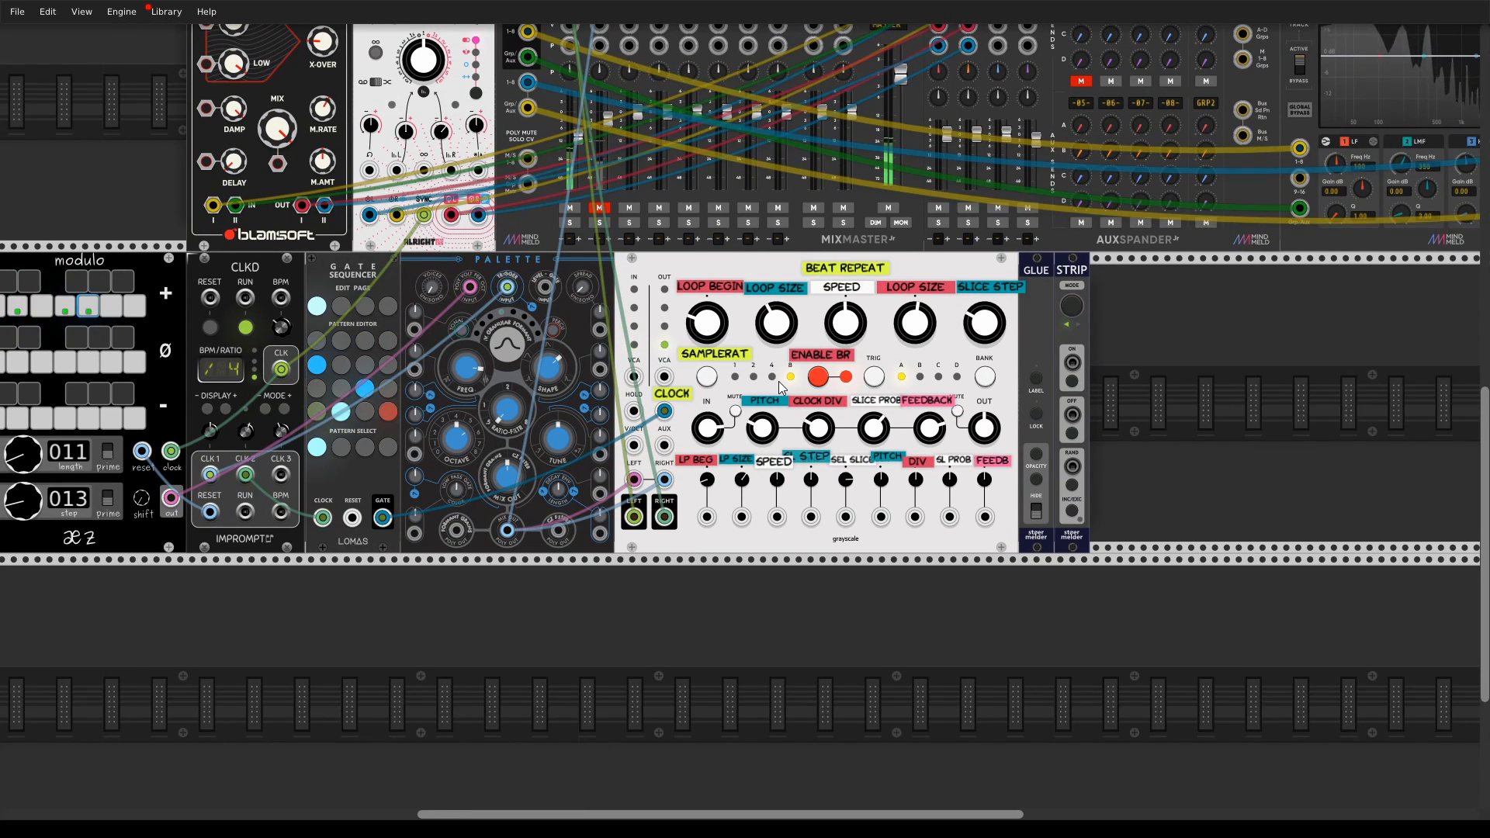
# - Try the Beat Repeat module's sample rate at setting 1 and return it to setting 8
pyautogui.moveTo(598, 222); pyautogui.dragTo(594, 256)
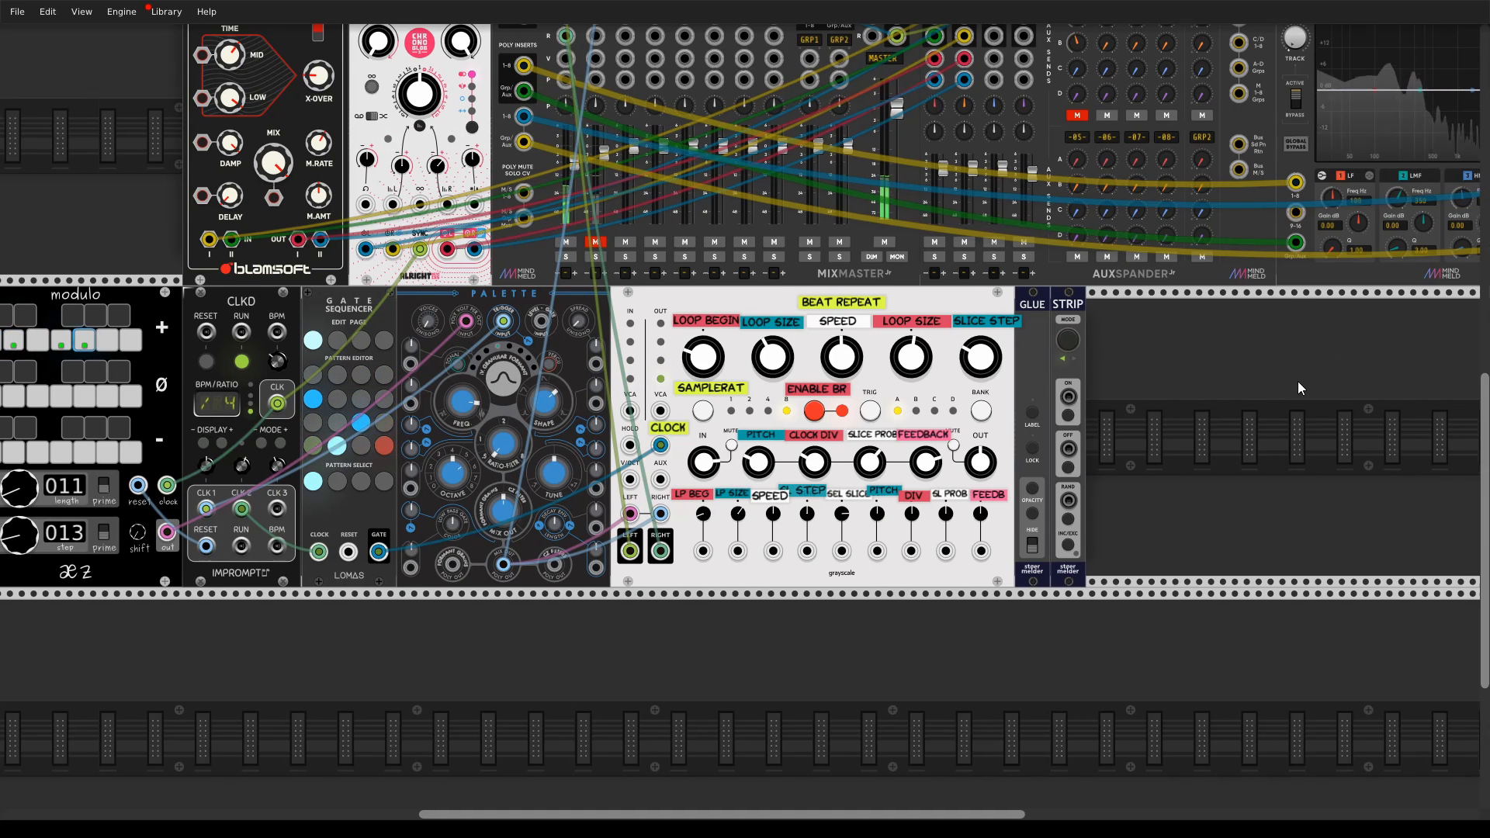
pyautogui.moveTo(1297, 380); pyautogui.dragTo(1283, 297)
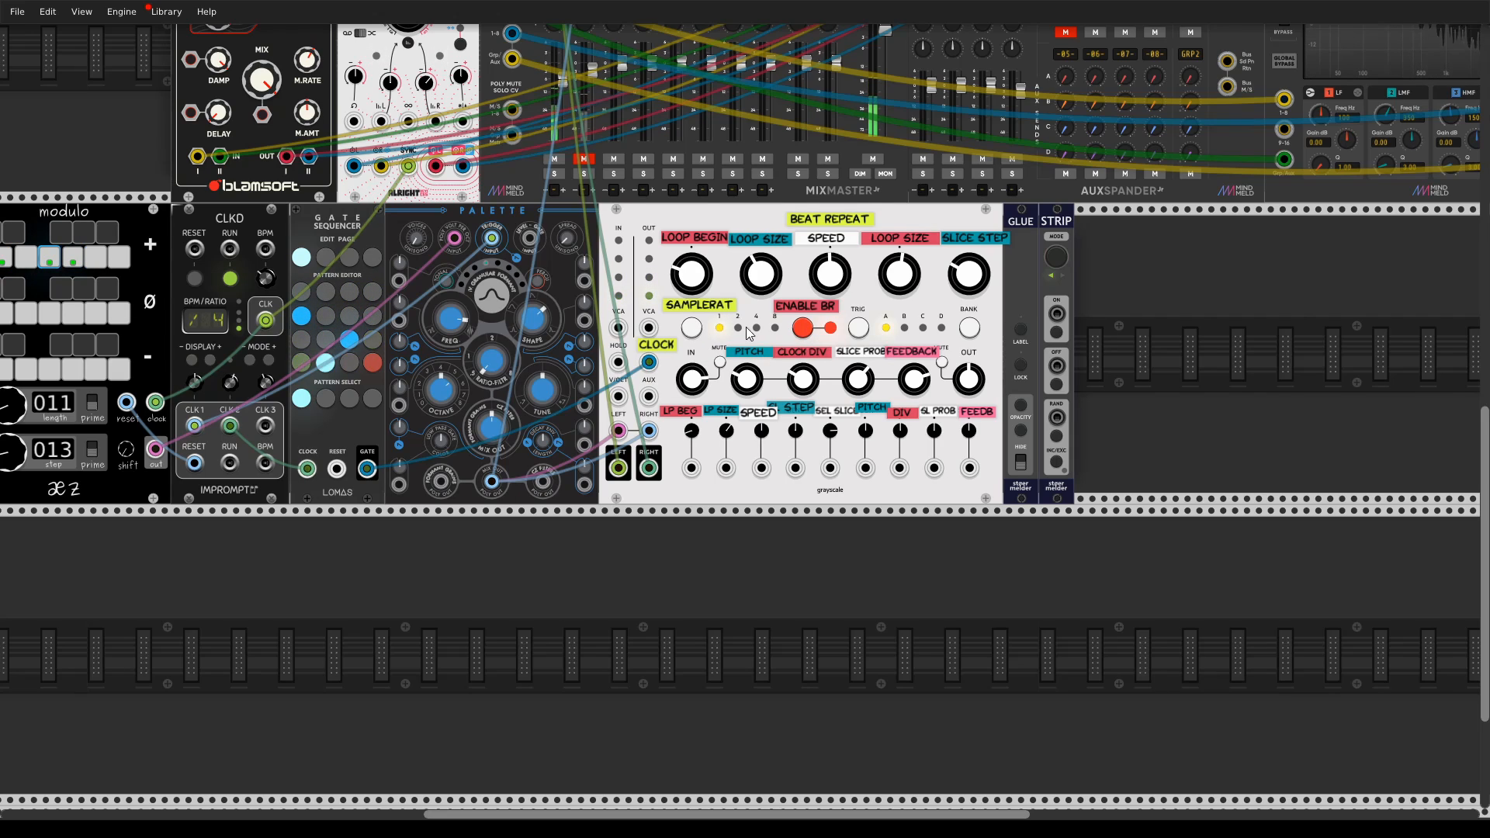
pyautogui.click(686, 329)
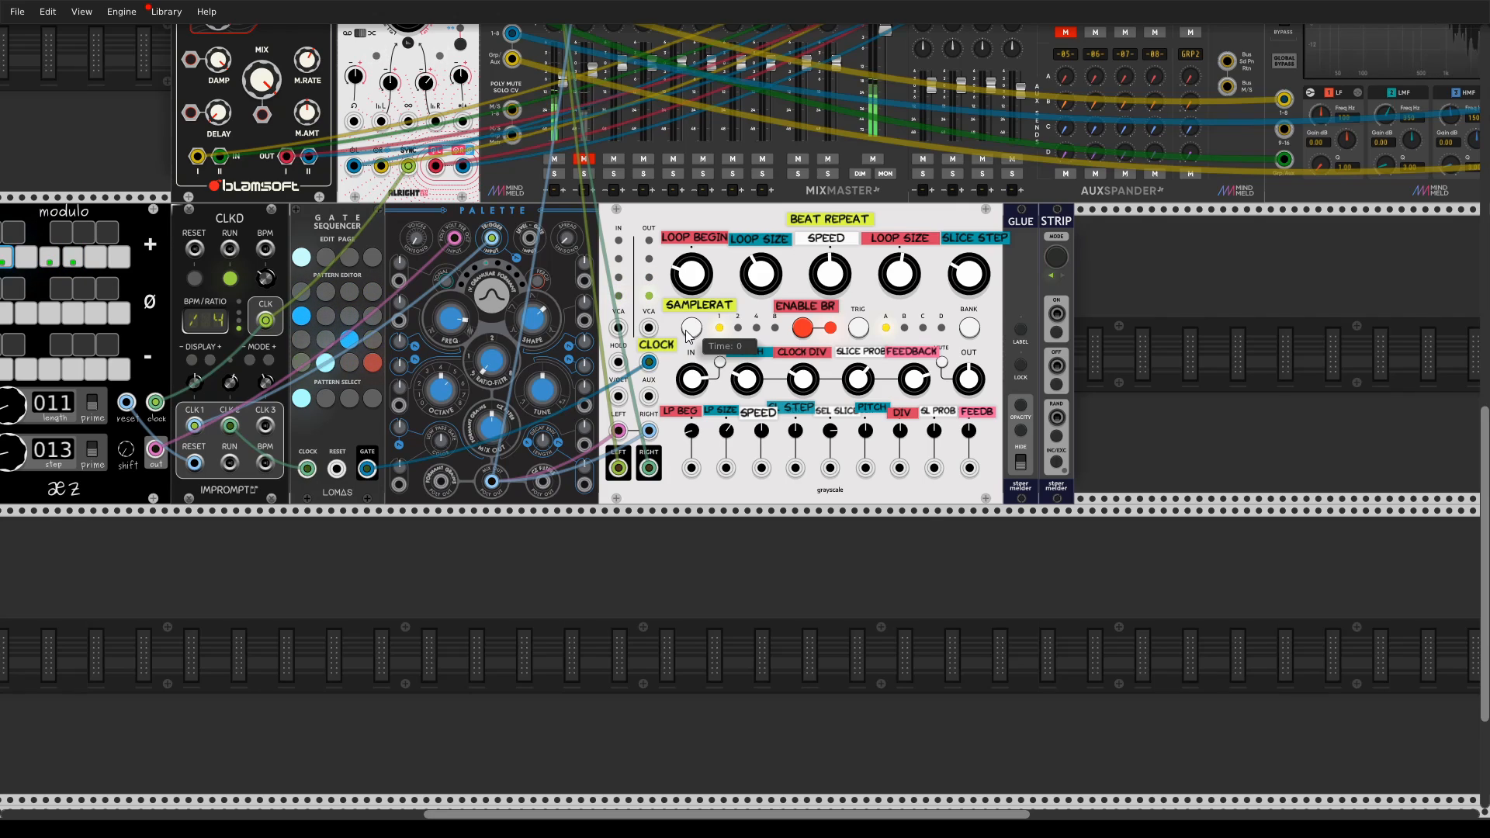
pyautogui.click(686, 329)
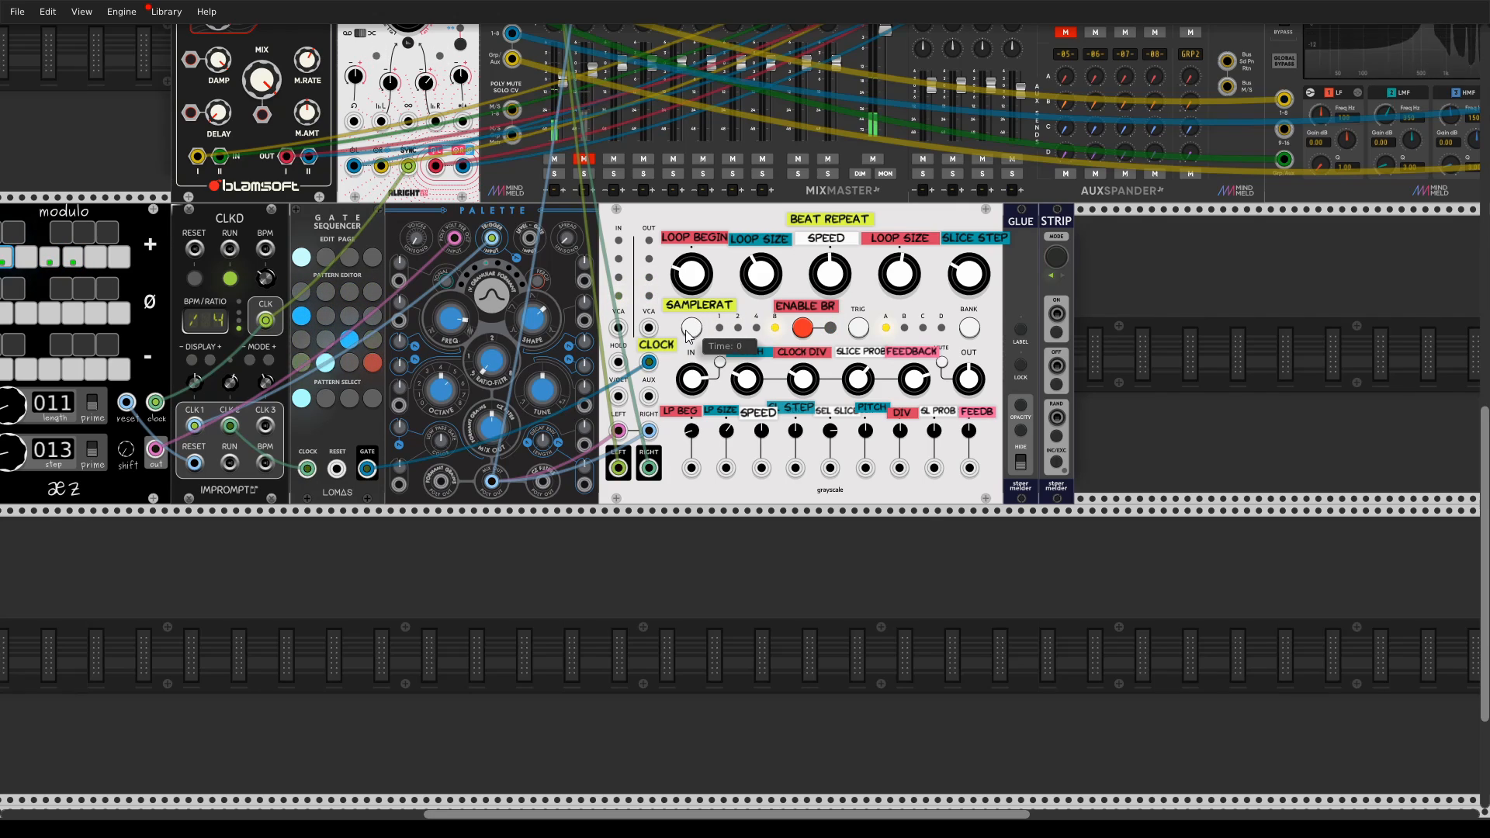
# - Widen the LOOP SIZE MOD label on the Beat Repeat module so its text fits on one line
pyautogui.moveTo(1157, 342); pyautogui.dragTo(1092, 416)
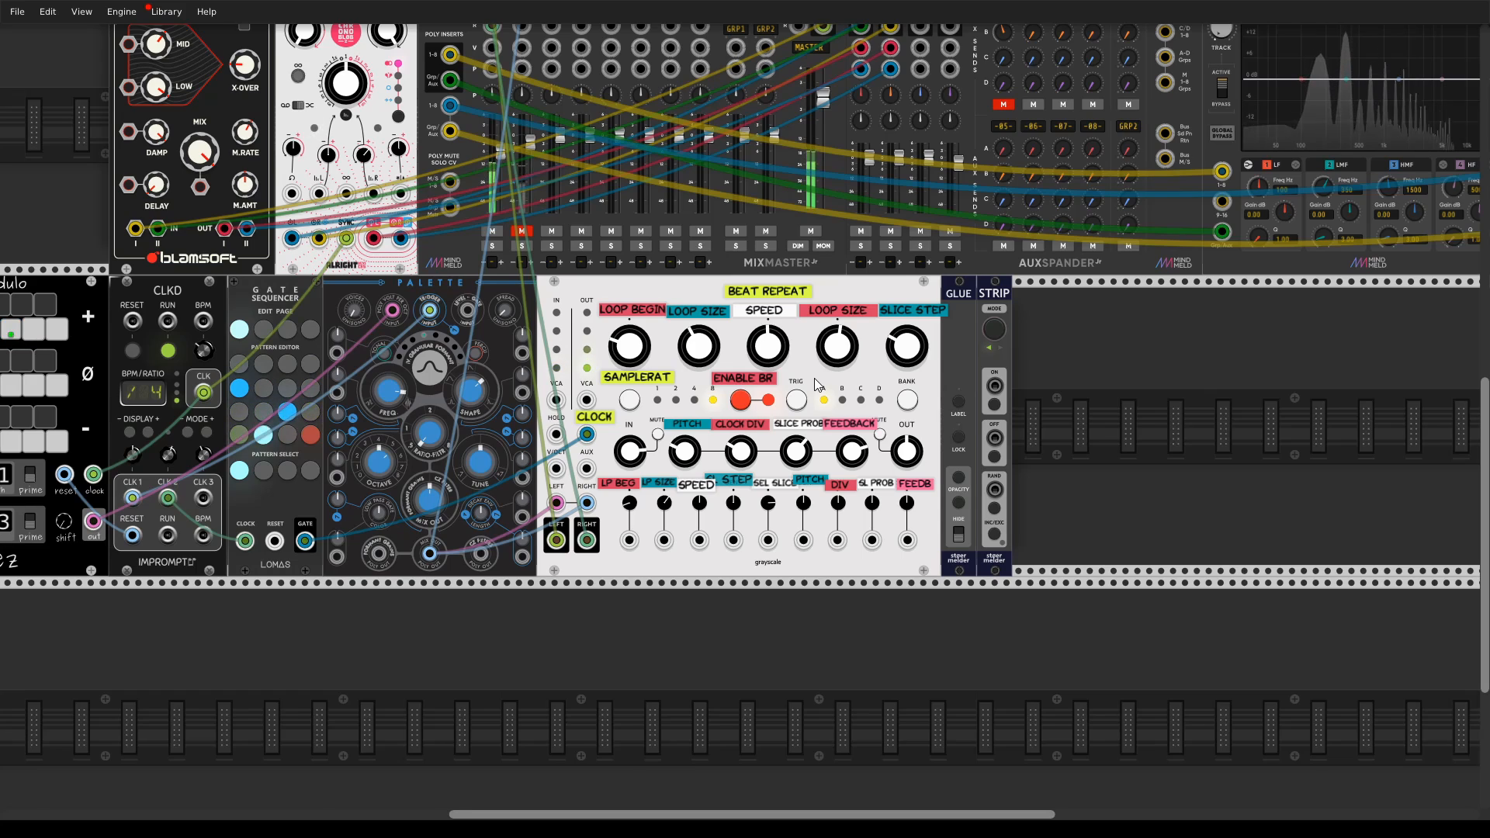
pyautogui.moveTo(814, 379); pyautogui.dragTo(832, 378)
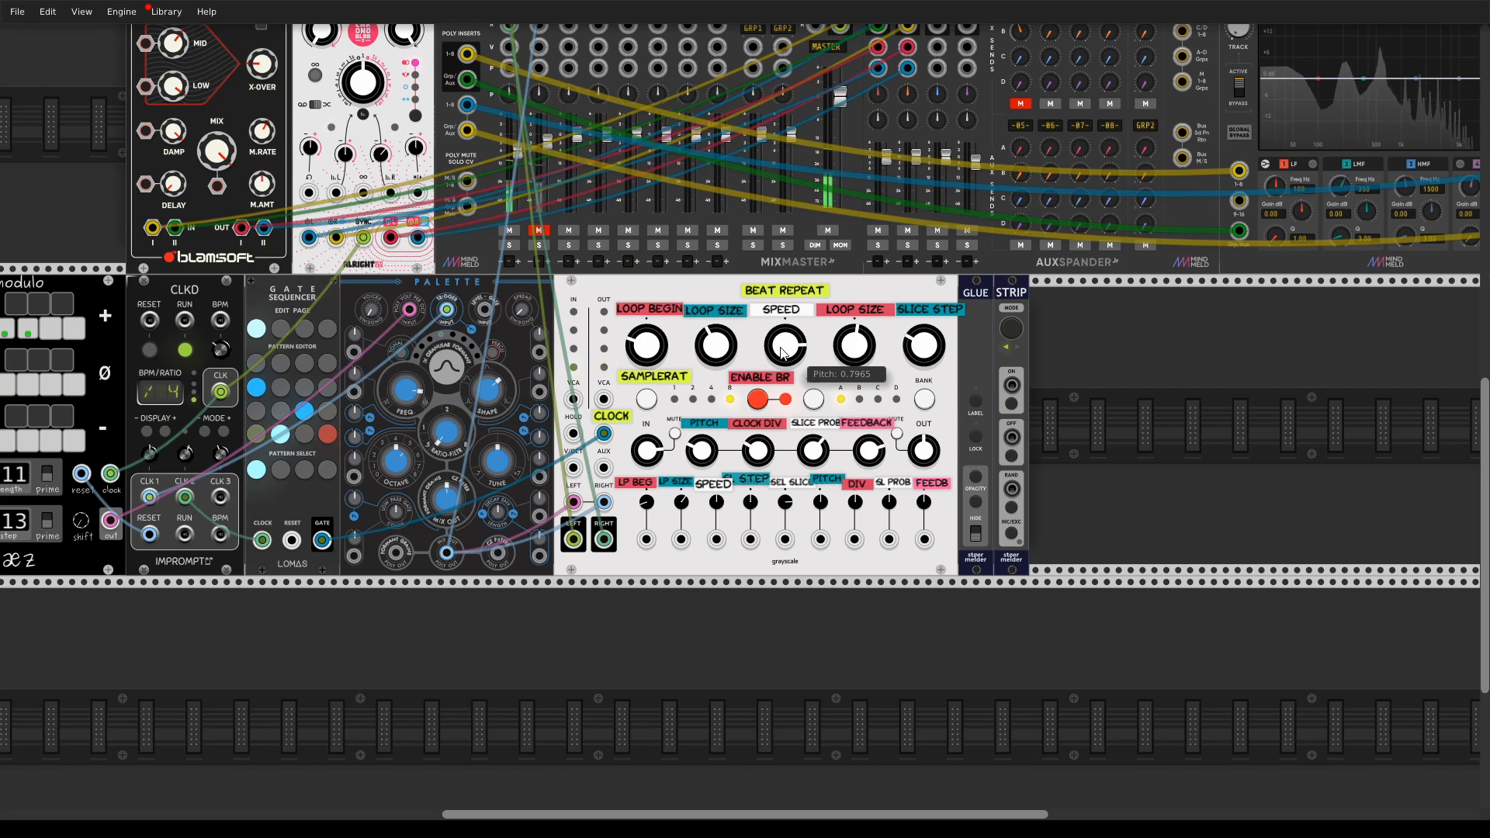
pyautogui.rightClick(875, 316)
pyautogui.moveTo(939, 350)
pyautogui.moveTo(1038, 367); pyautogui.dragTo(1063, 367)
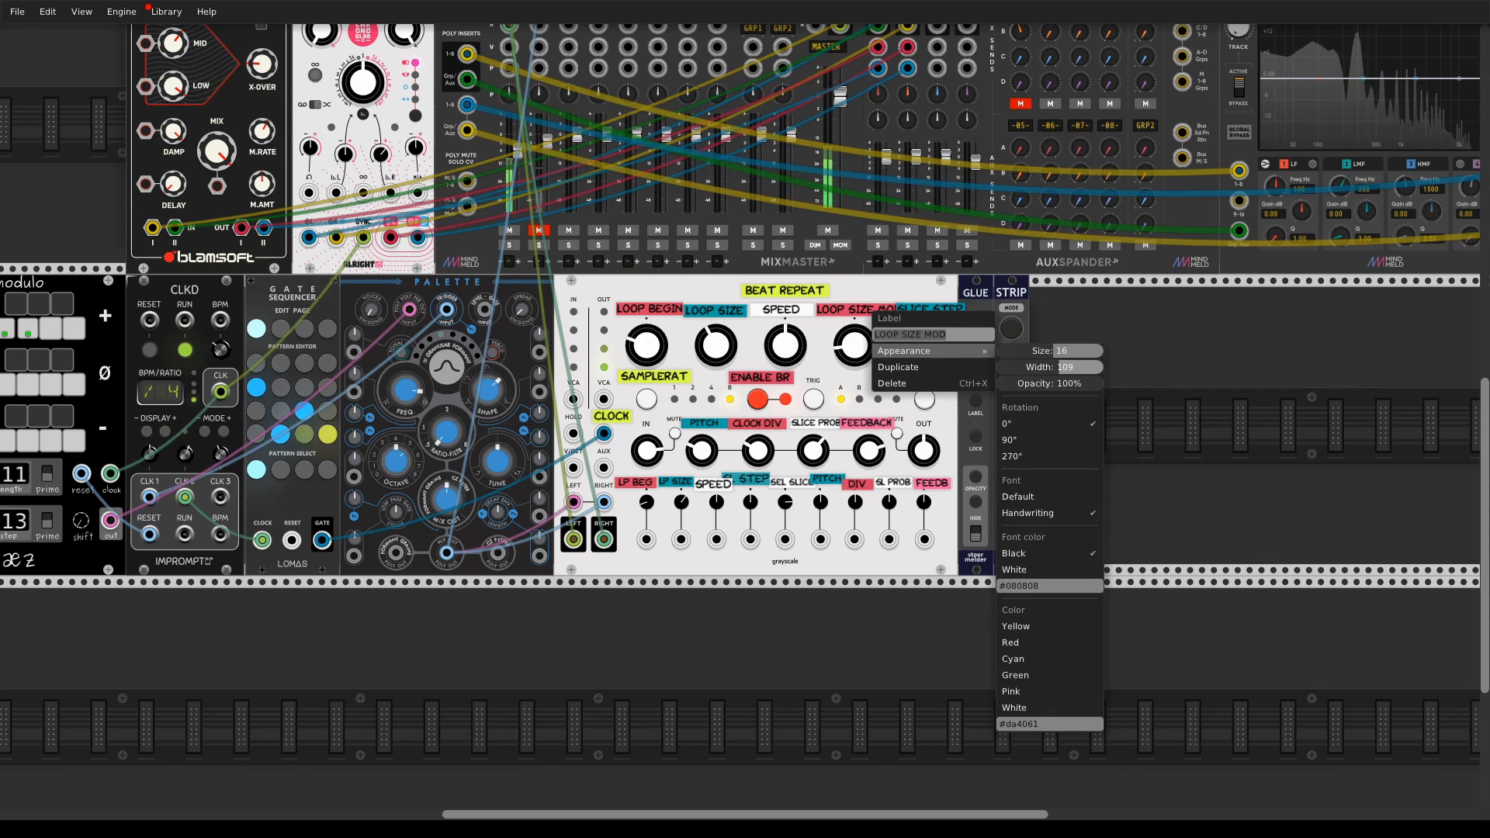
pyautogui.click(937, 294)
pyautogui.moveTo(875, 314); pyautogui.dragTo(866, 245)
# - Adjust the slice step on the Beat Repeat module and set the slice probability to about 0.637
pyautogui.moveTo(866, 381)
pyautogui.moveTo(692, 534)
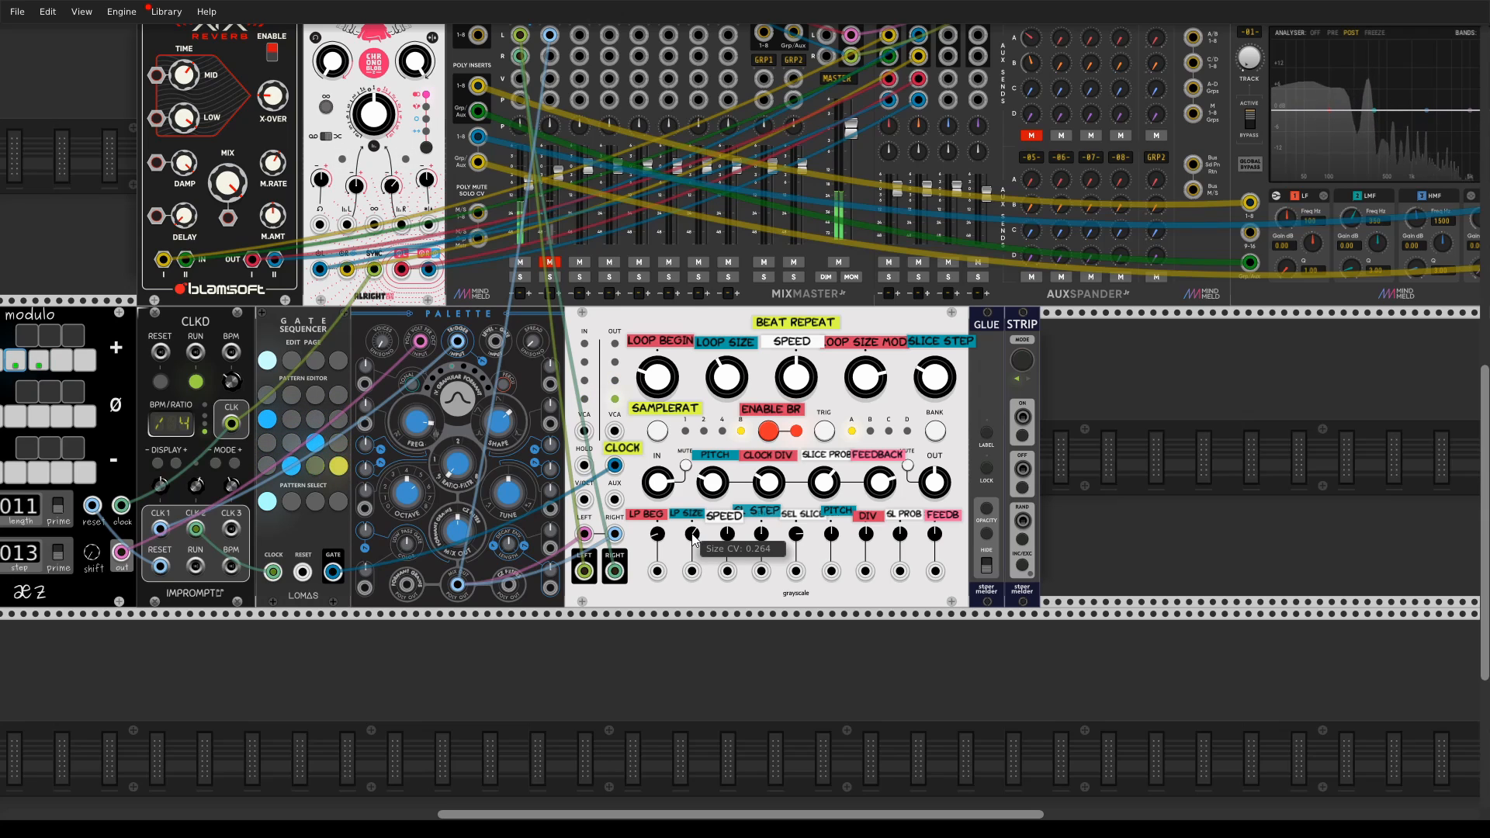
pyautogui.moveTo(924, 400); pyautogui.dragTo(849, 6)
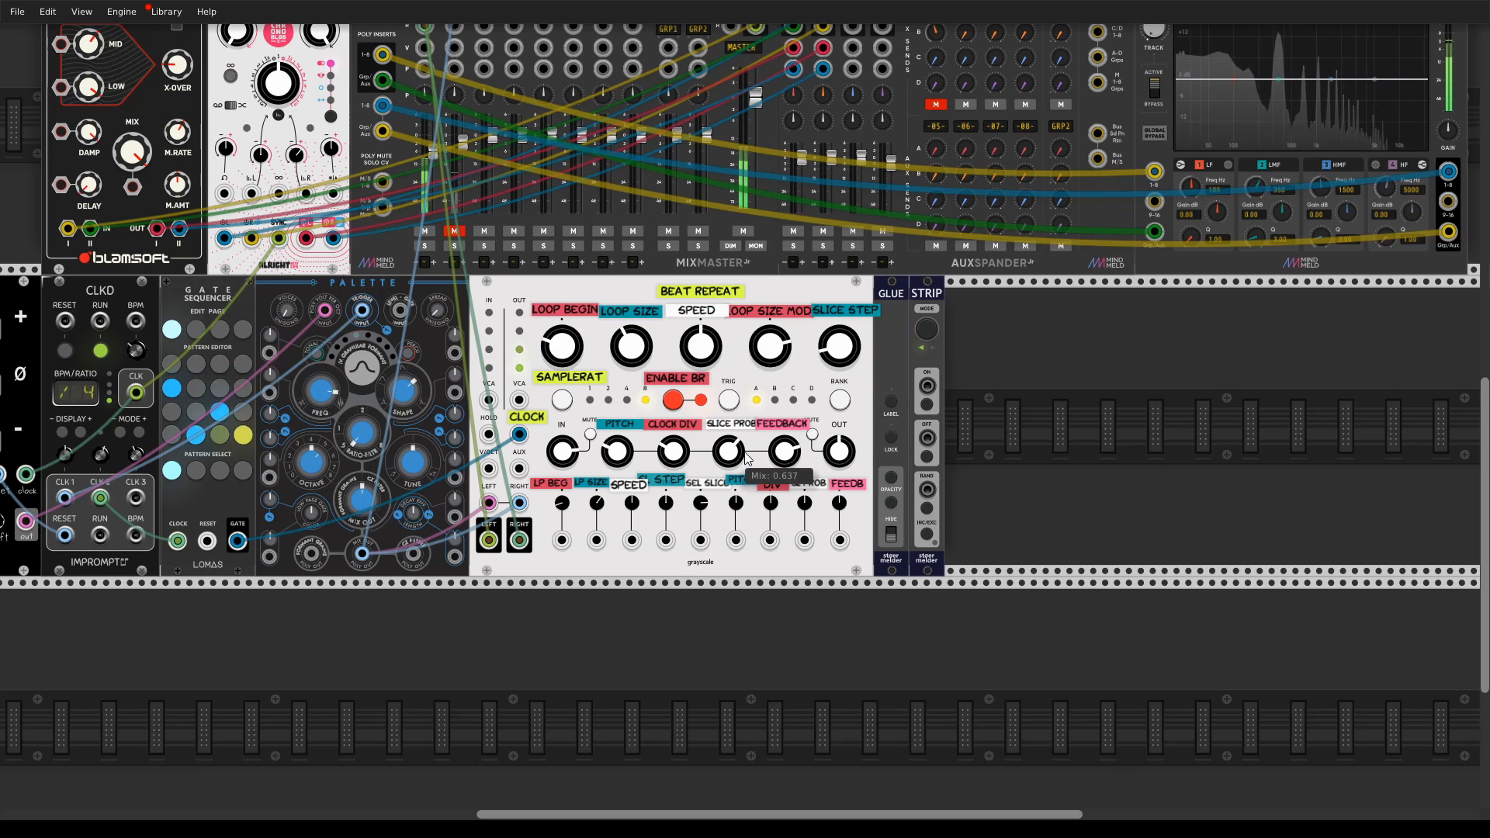
# - Lower the Beat Repeat clock division to about 0.015 and raise it again
pyautogui.scroll(-2, 776, 434)
pyautogui.hscroll(-2, 776, 434)
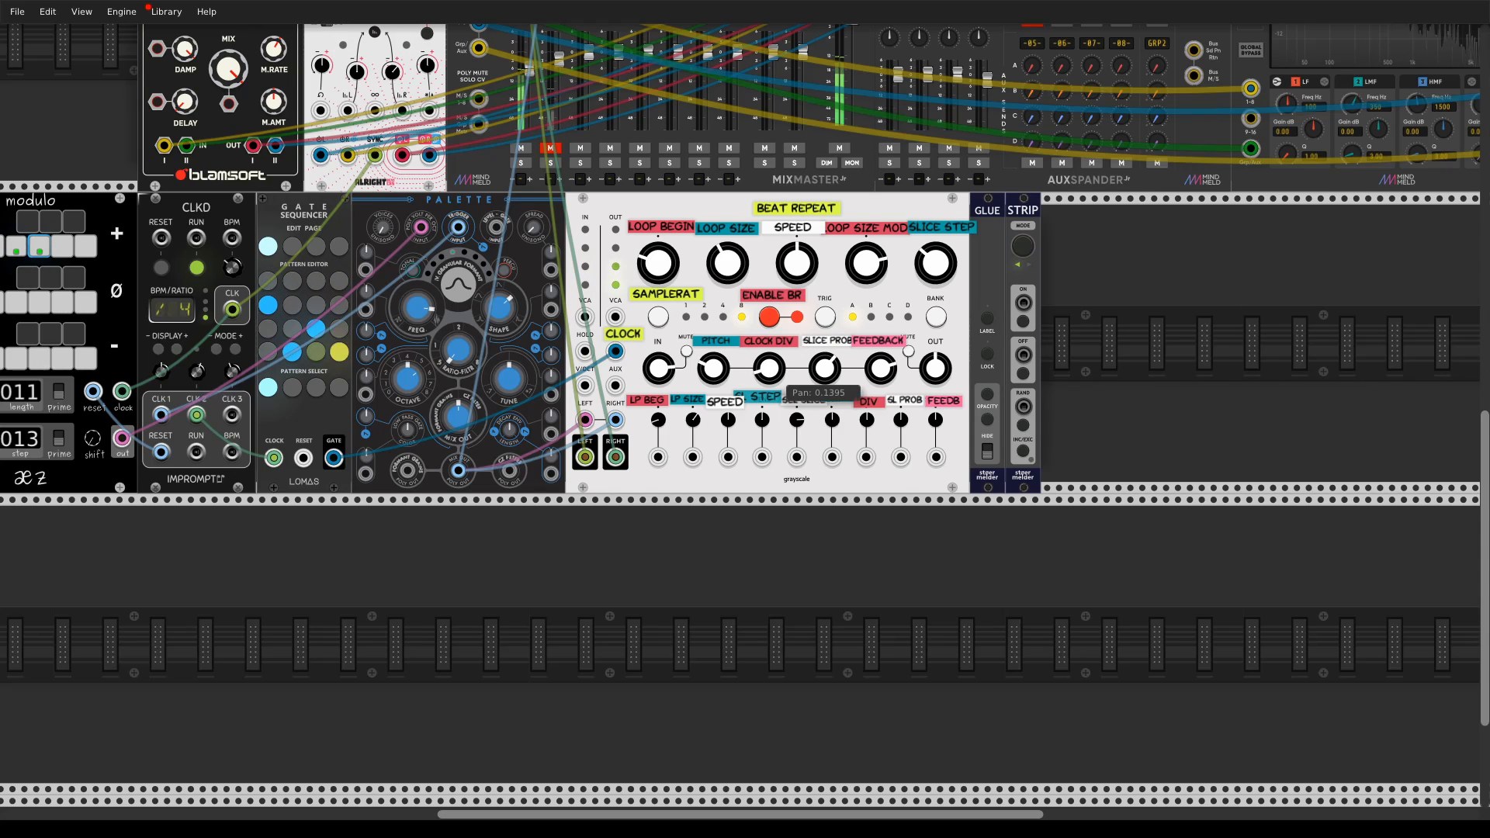
pyautogui.moveTo(774, 374); pyautogui.dragTo(775, 584)
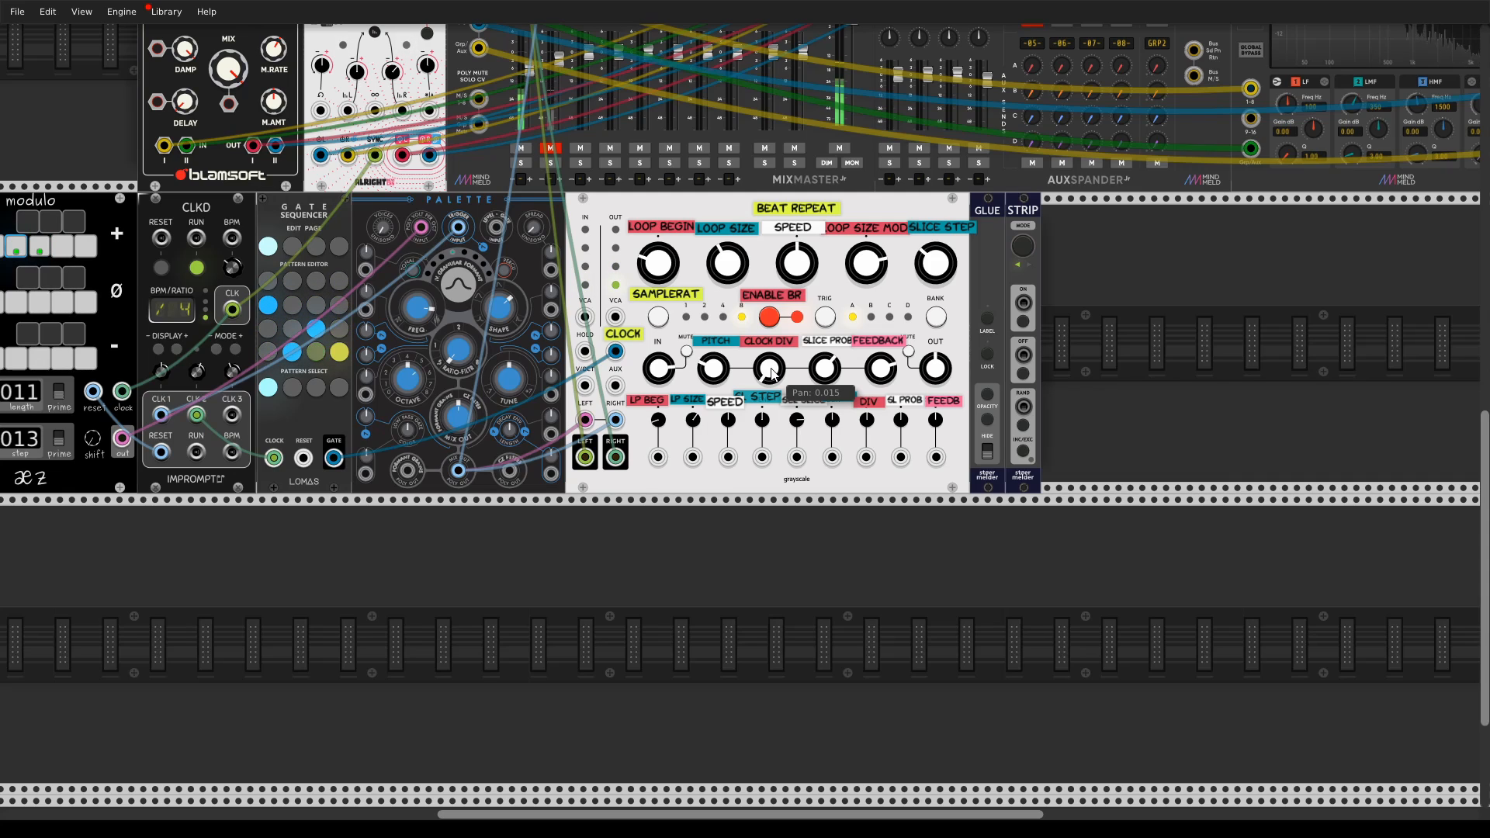
pyautogui.moveTo(771, 374); pyautogui.dragTo(772, 270)
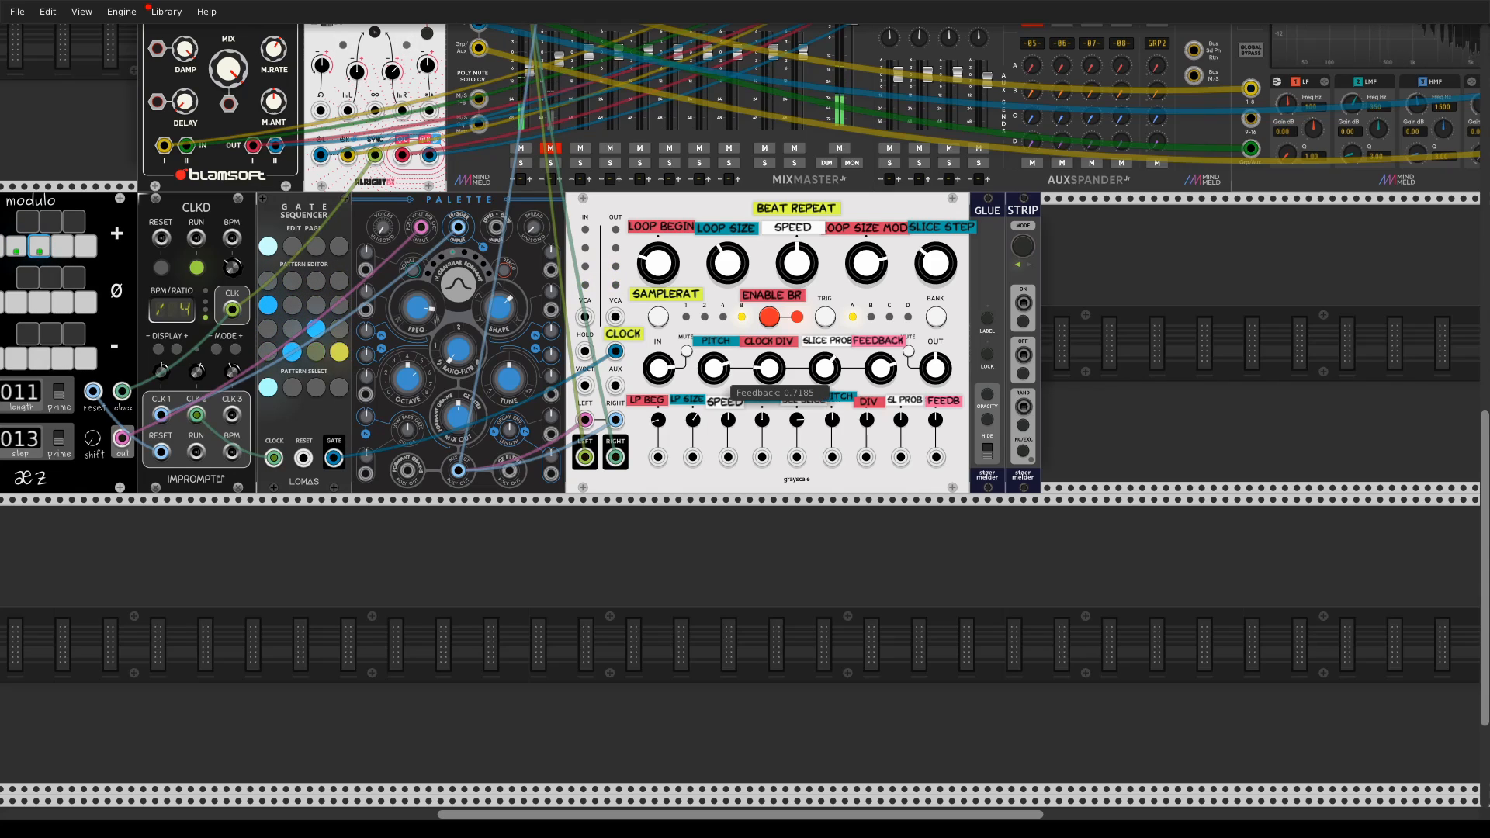
# - Lower the Beat Repeat pitch to about 0.272, and sweep the feedback up to about 0.997 and back down
pyautogui.moveTo(713, 367); pyautogui.dragTo(713, 403)
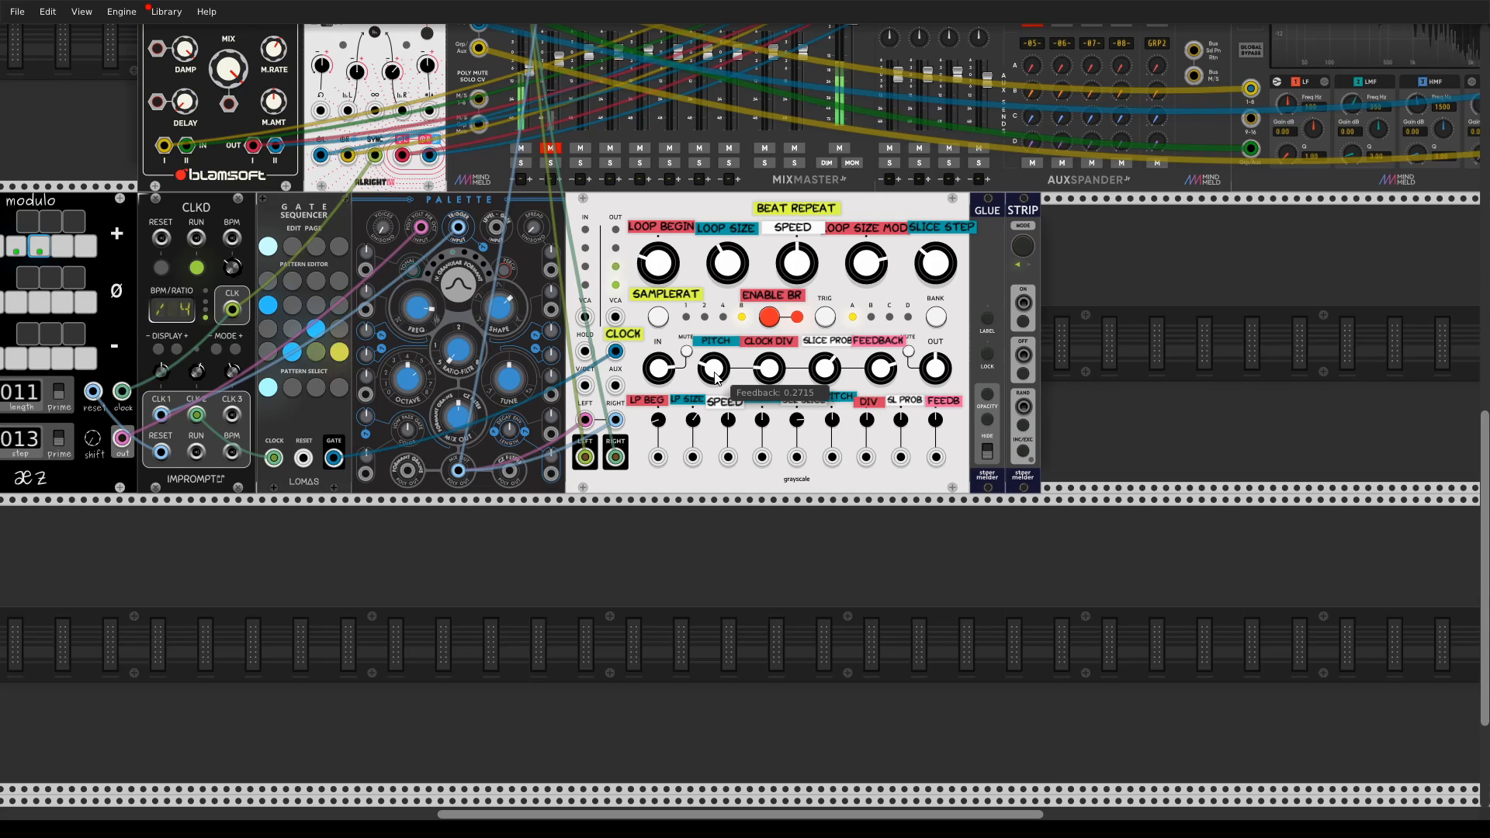
pyautogui.moveTo(713, 372); pyautogui.dragTo(713, 370)
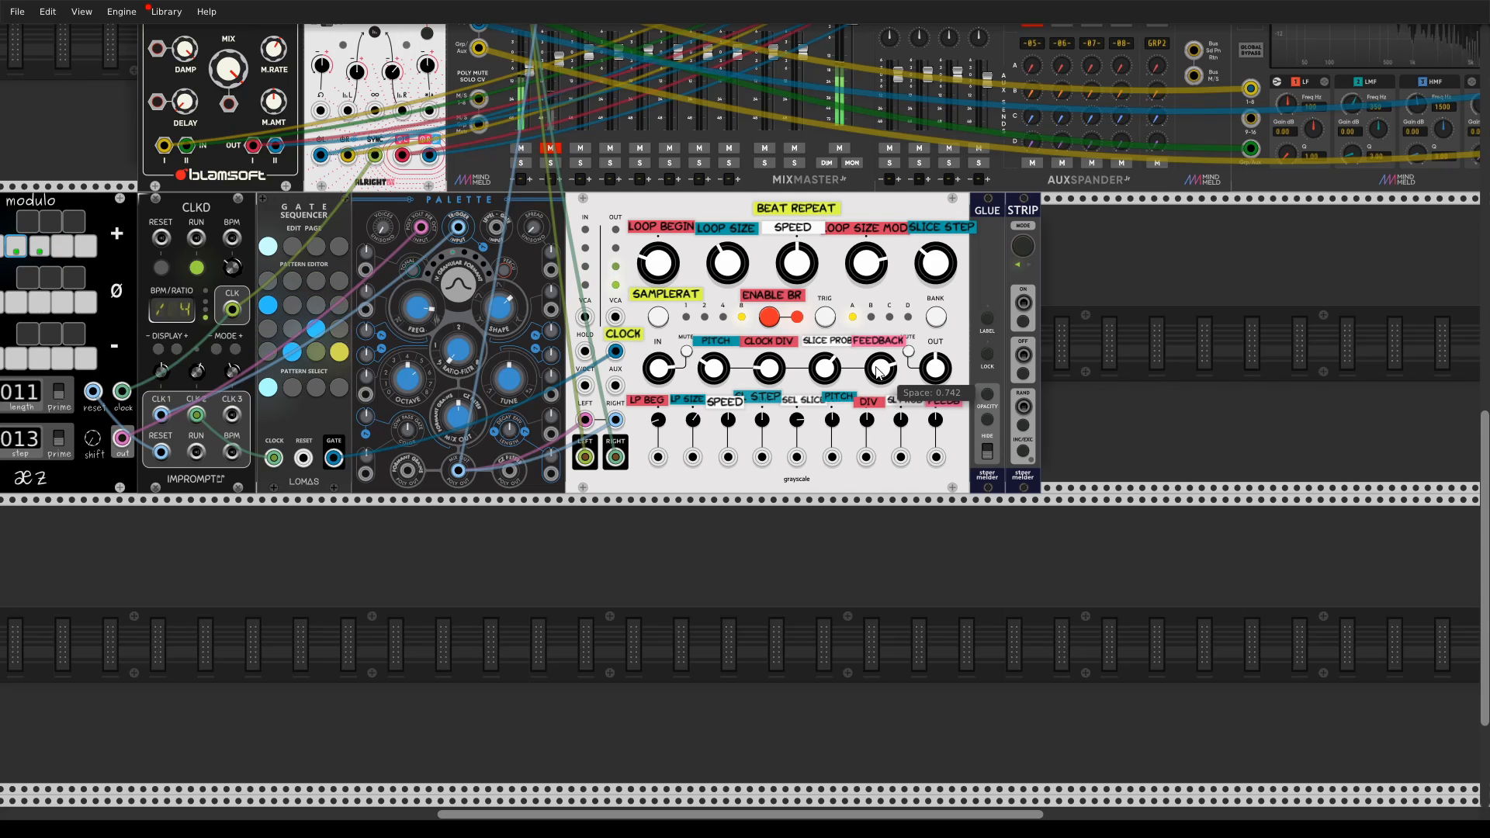
pyautogui.moveTo(934, 367); pyautogui.dragTo(935, 340)
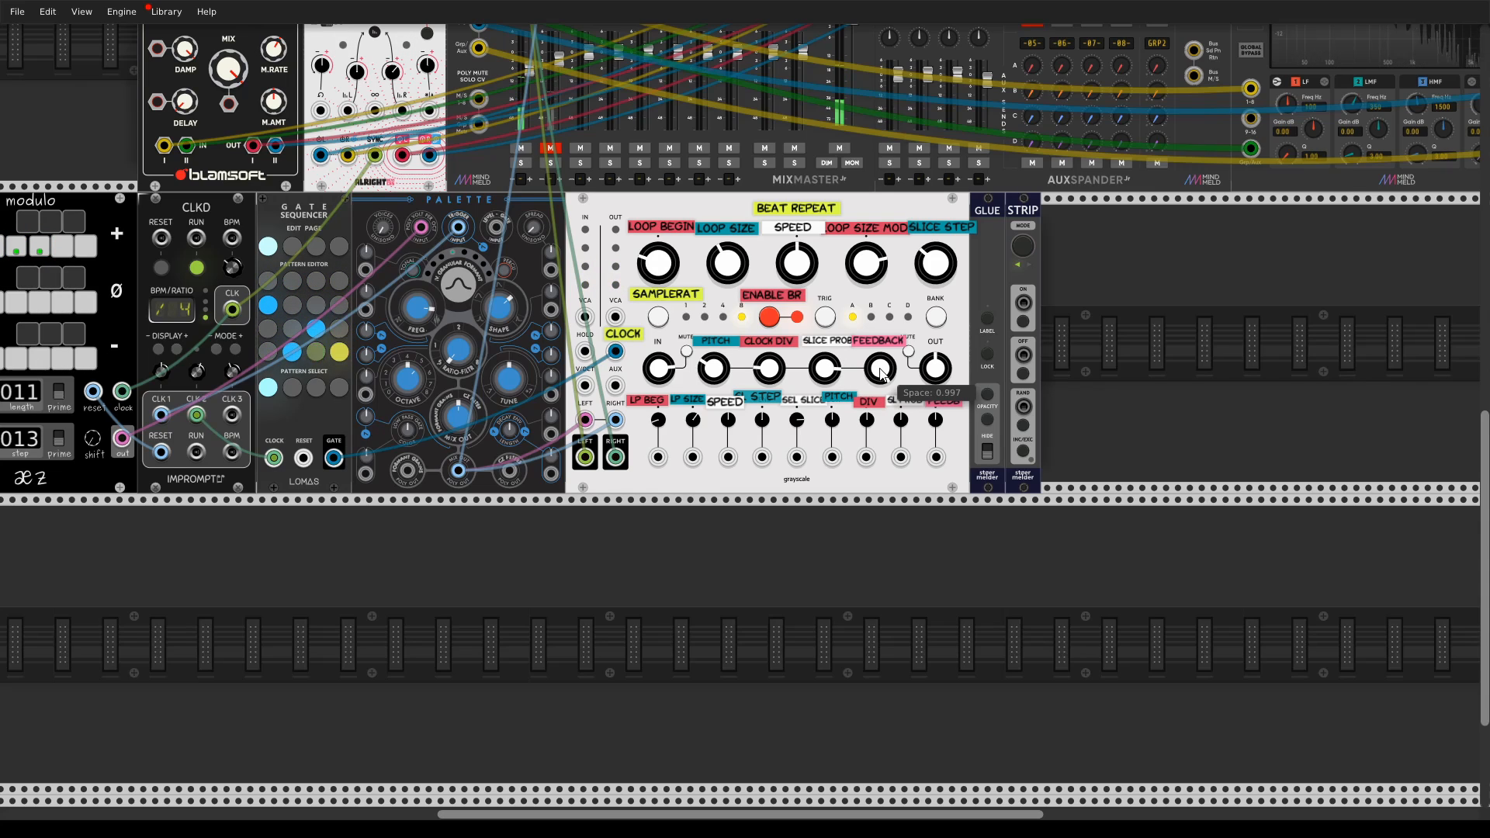
pyautogui.moveTo(882, 375); pyautogui.dragTo(878, 379)
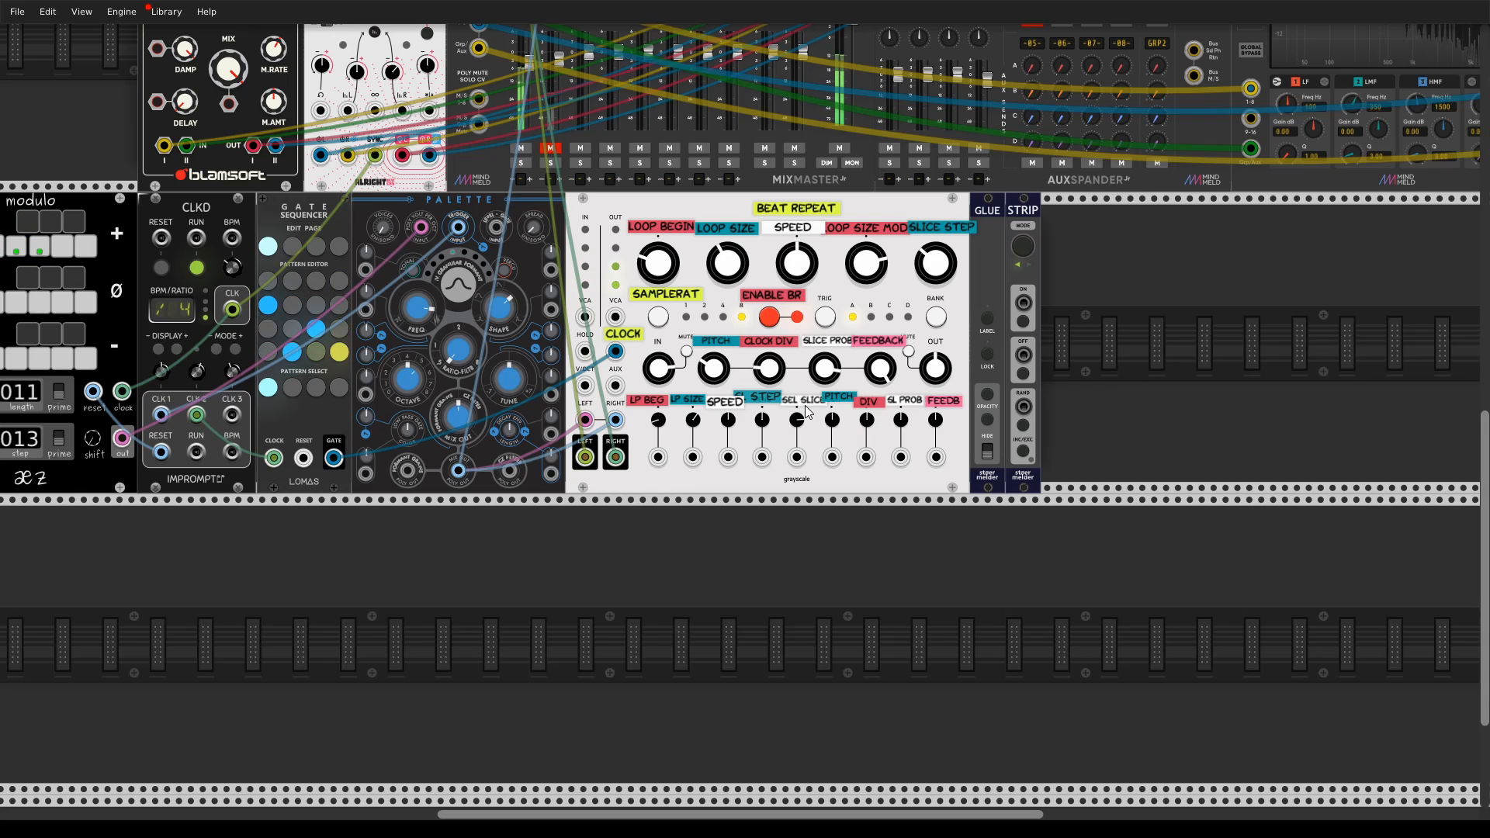
# - Bring the select slice CV amount to about 0 and turn it back up
pyautogui.moveTo(800, 425)
pyautogui.moveTo(887, 373)
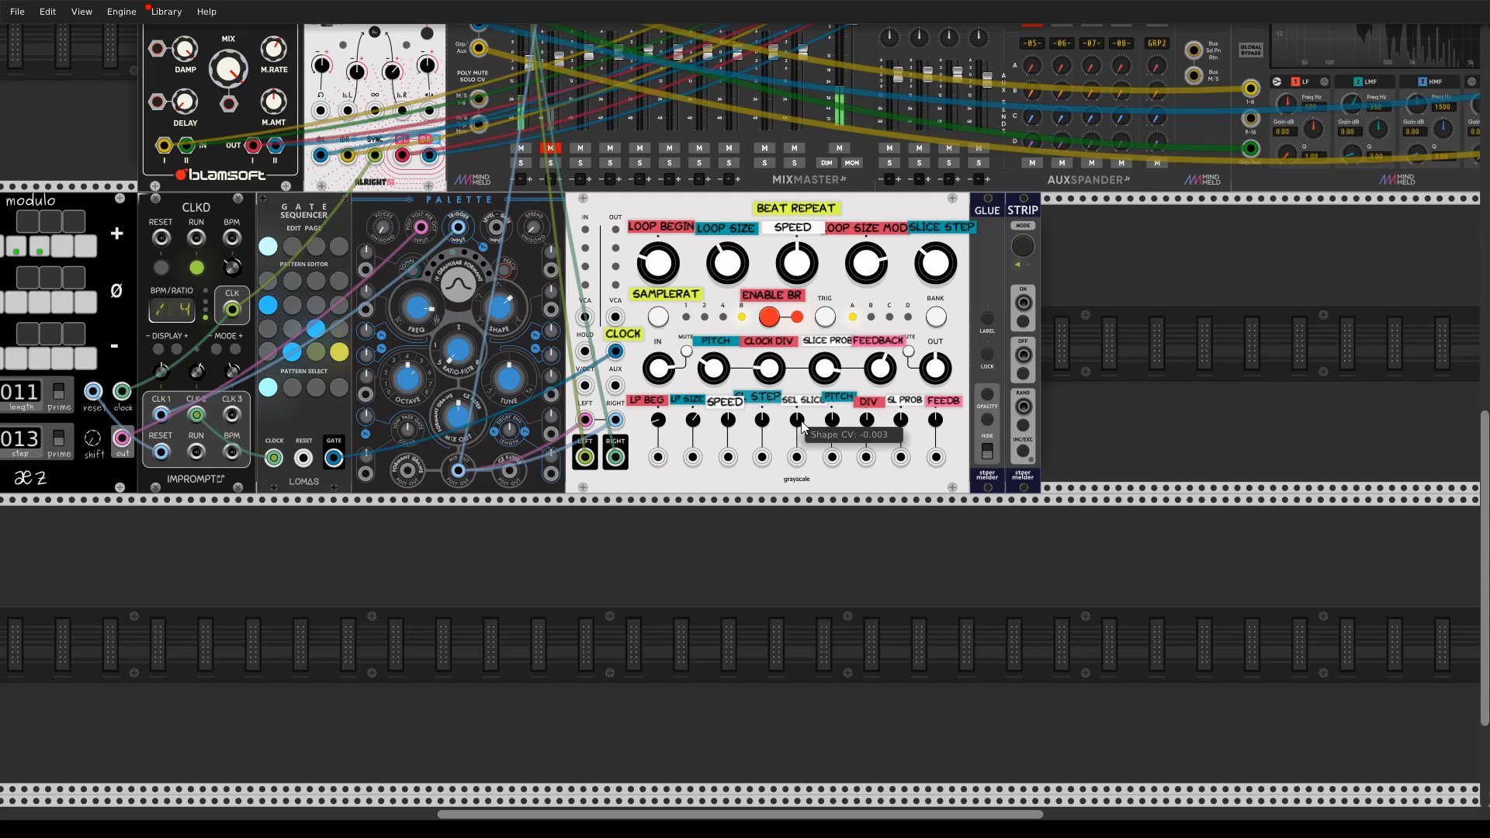
pyautogui.moveTo(802, 426); pyautogui.dragTo(803, 388)
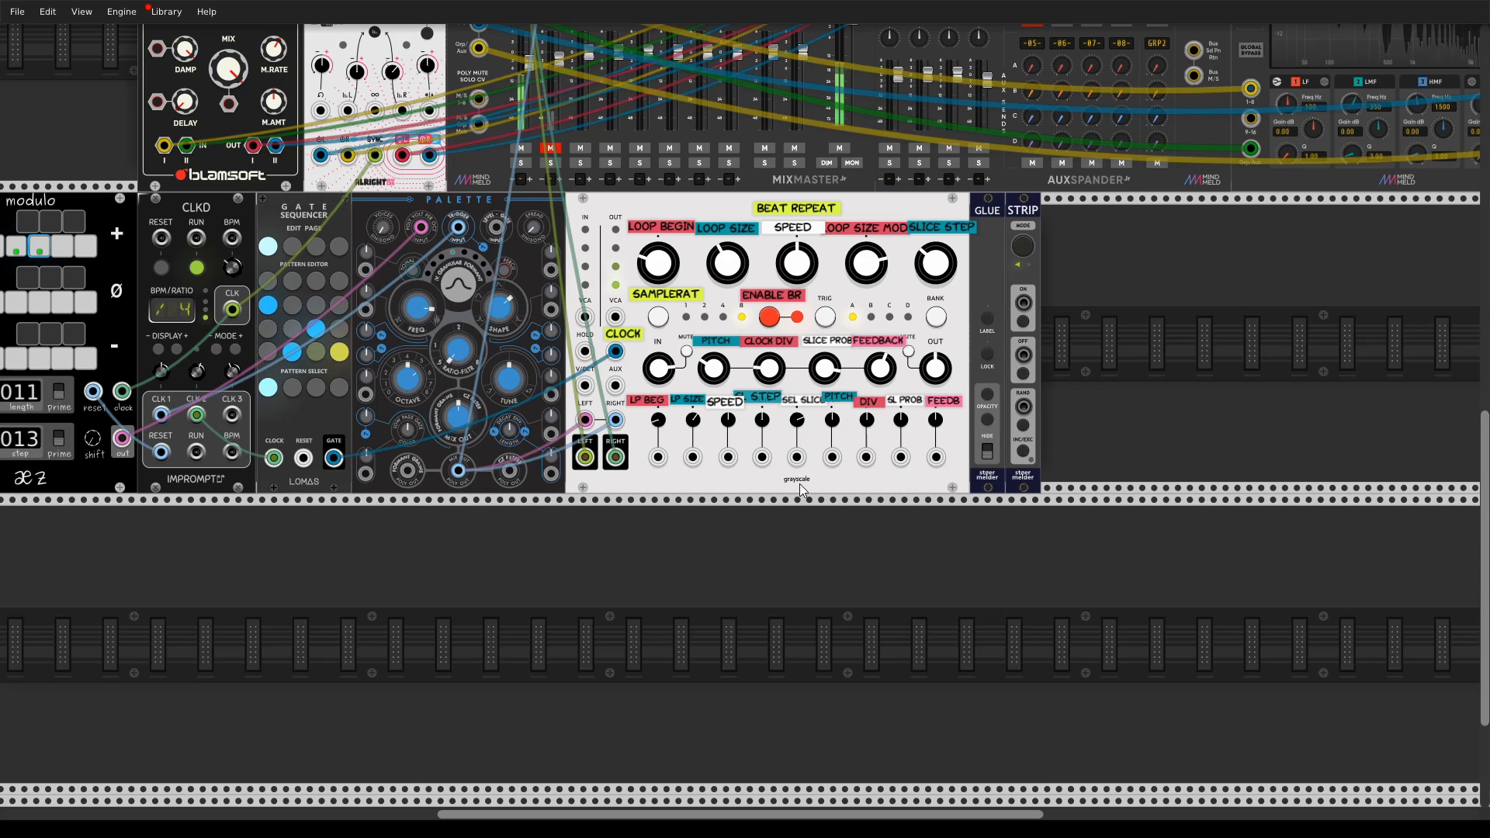
pyautogui.moveTo(968, 385); pyautogui.dragTo(471, 425)
pyautogui.moveTo(620, 353); pyautogui.dragTo(1023, 315)
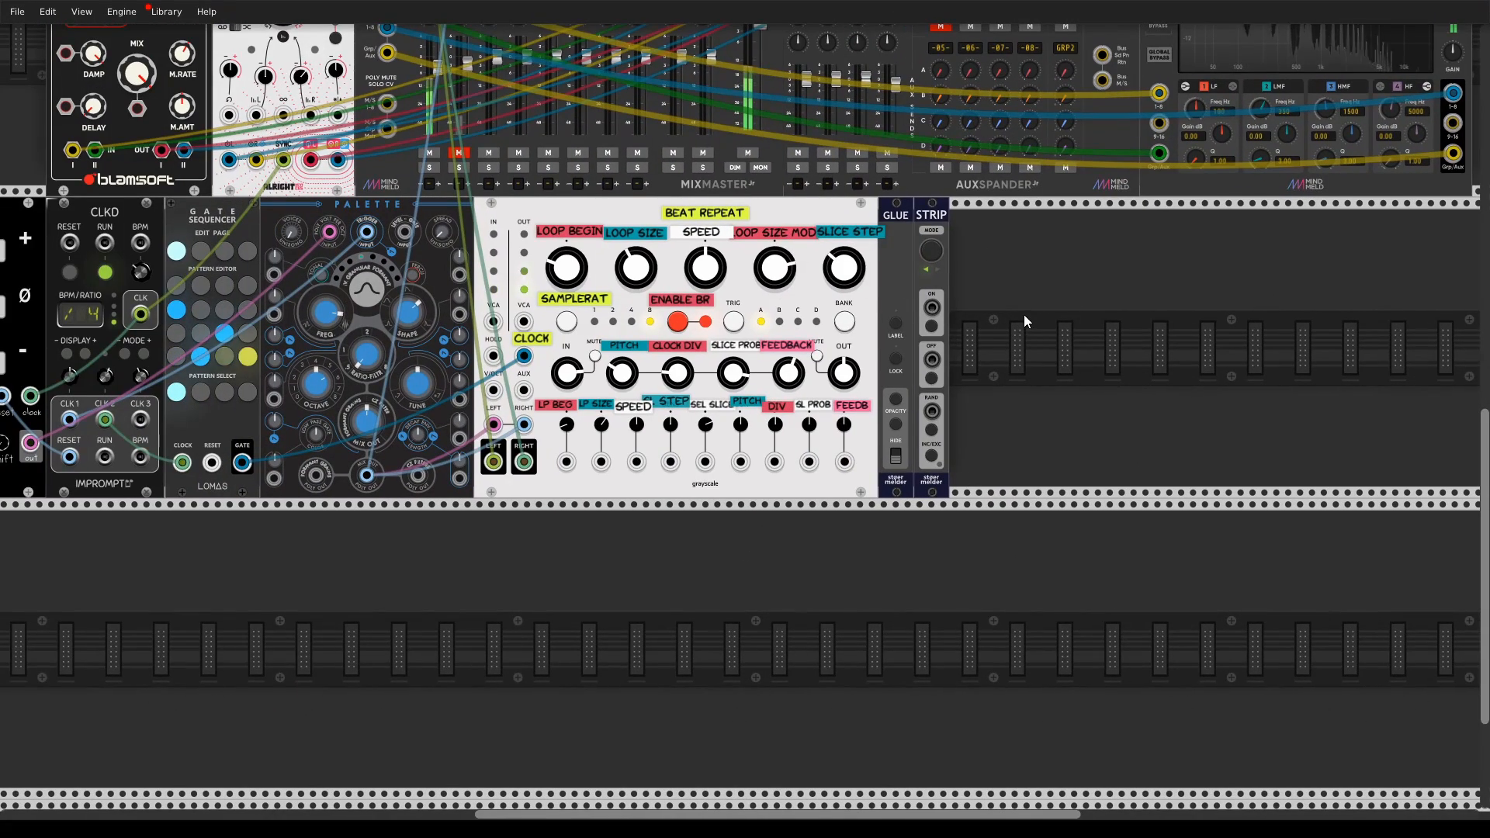
pyautogui.moveTo(596, 511); pyautogui.dragTo(856, 497)
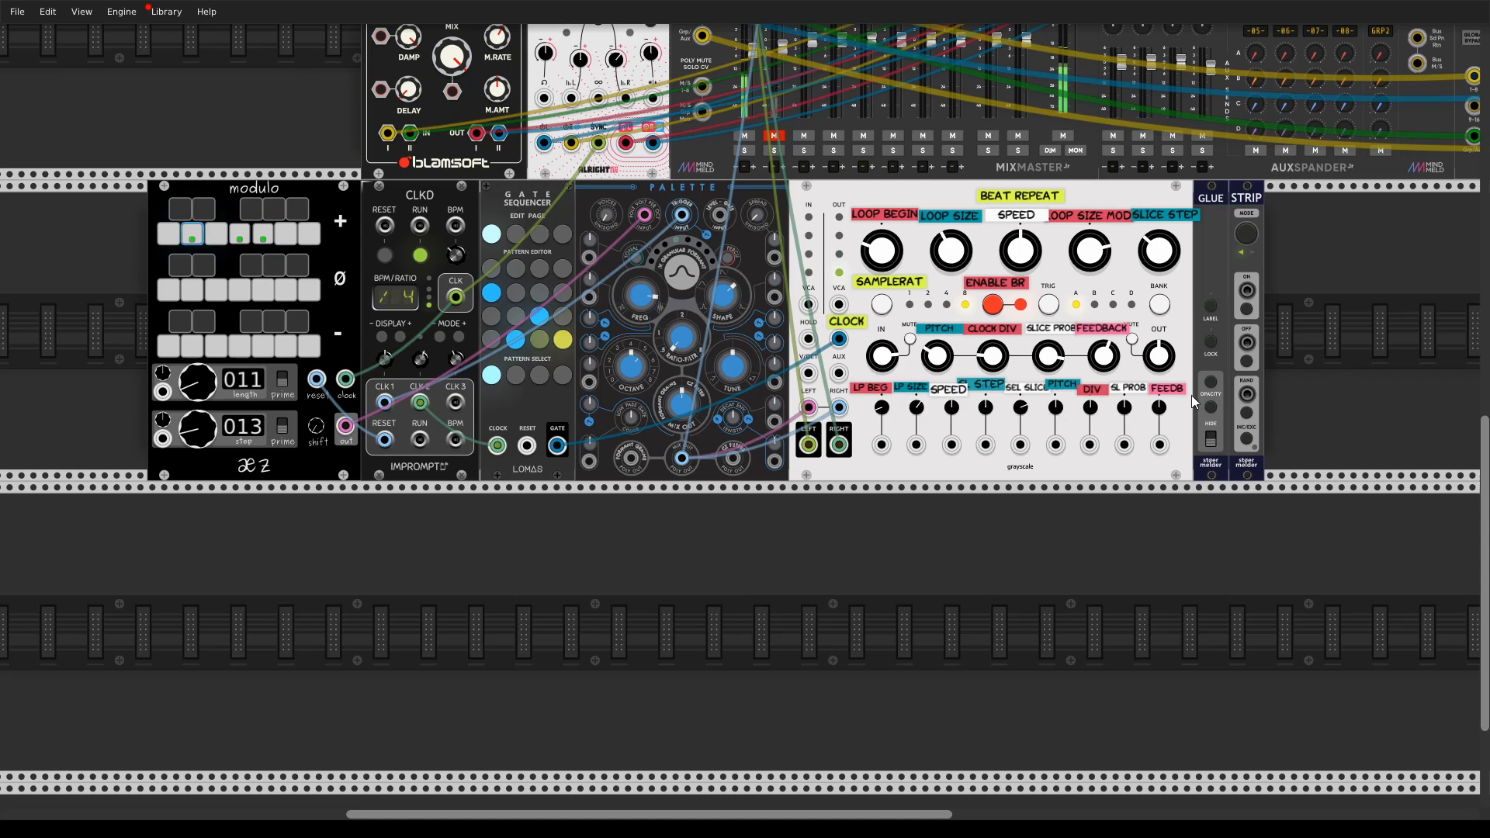
# - Move the STRIP module to the empty row below Beat Repeat and load the Spectral Clouds strip next to it
pyautogui.moveTo(1329, 548); pyautogui.dragTo(891, 571)
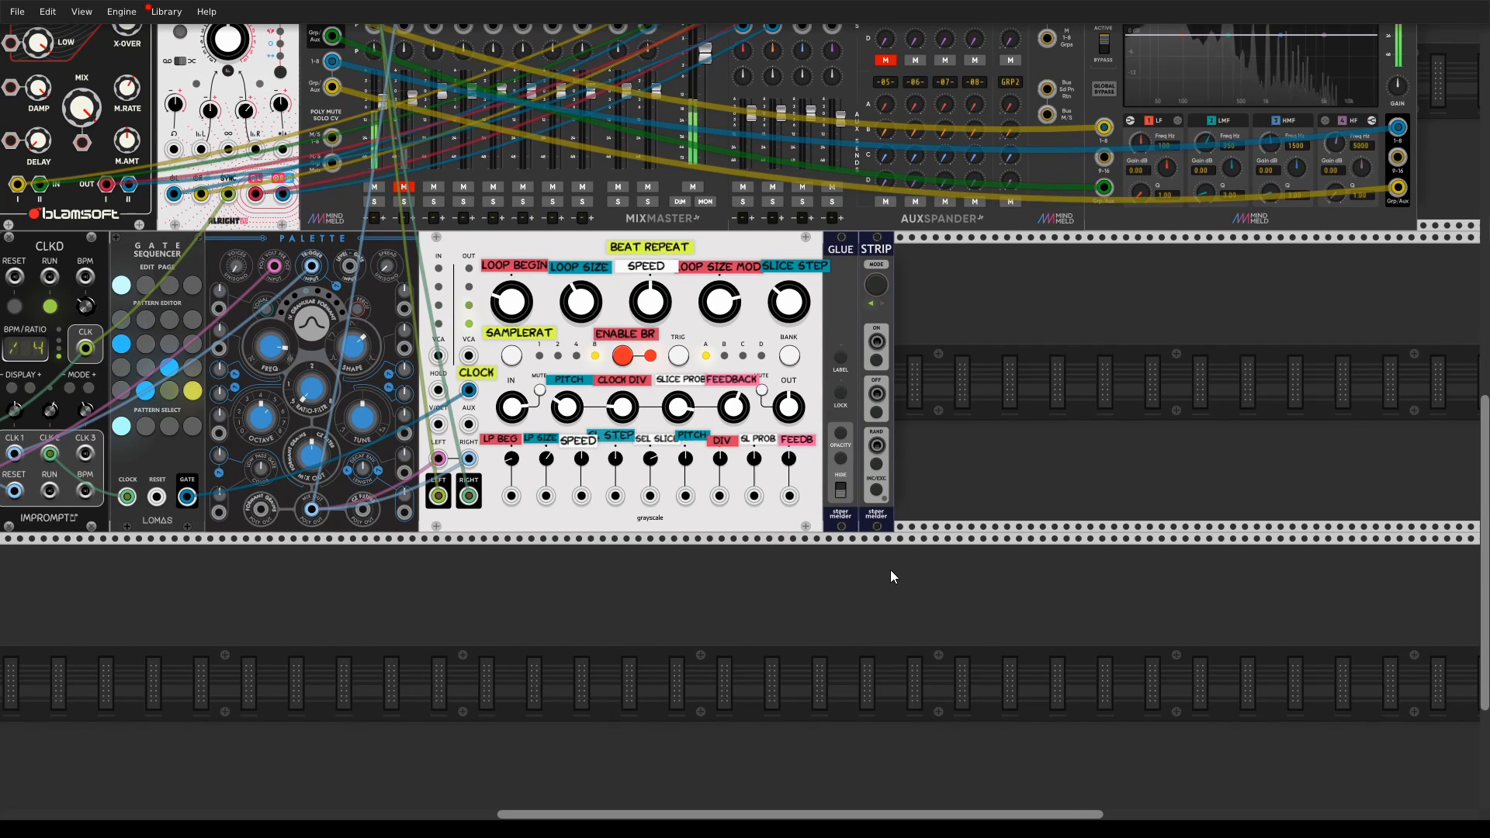
pyautogui.moveTo(863, 291); pyautogui.dragTo(1120, 526)
pyautogui.rightClick(1117, 548)
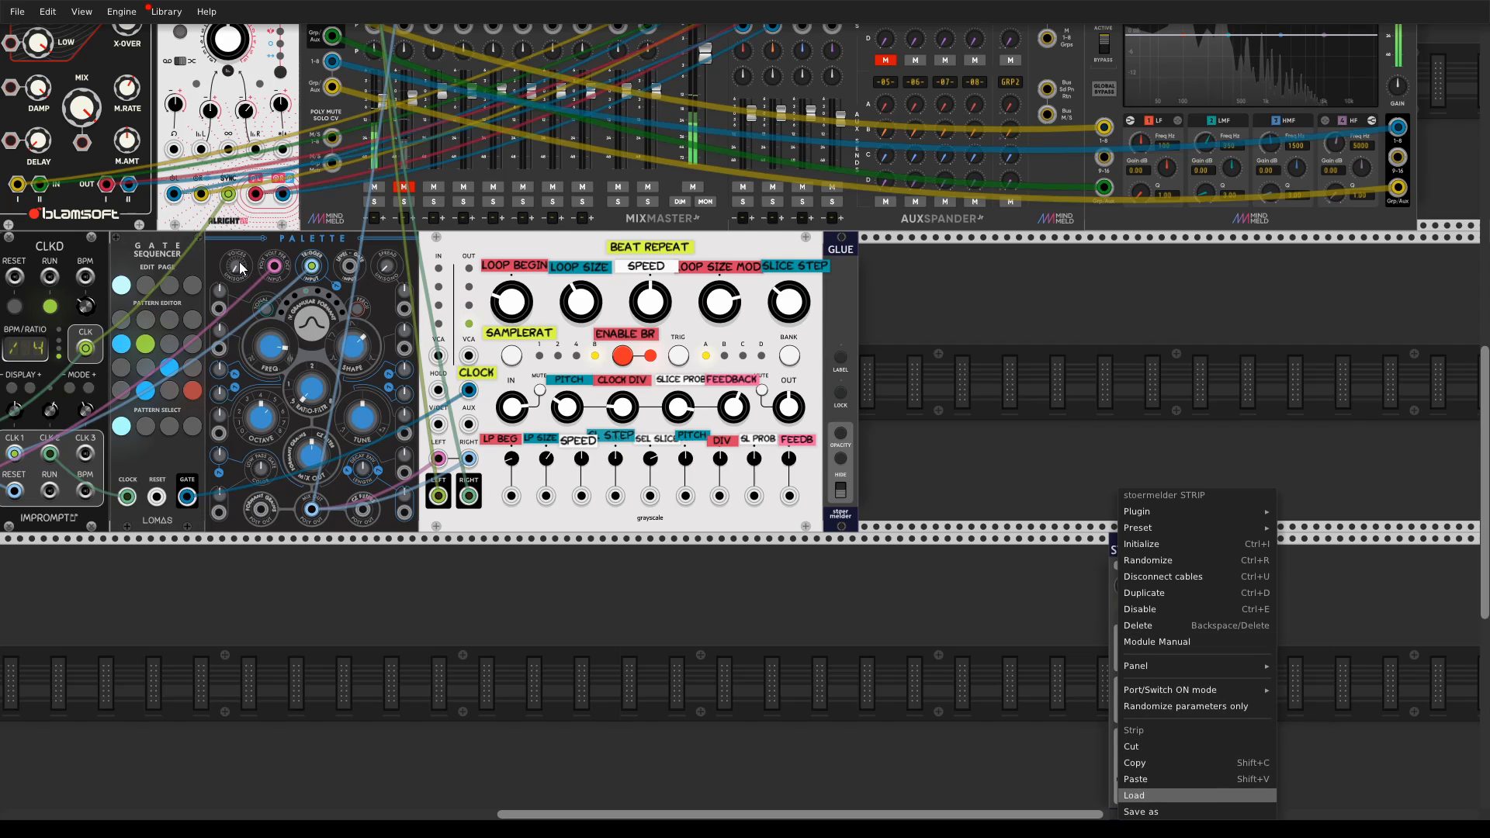
pyautogui.click(1141, 795)
pyautogui.scroll(-4, 931, 325)
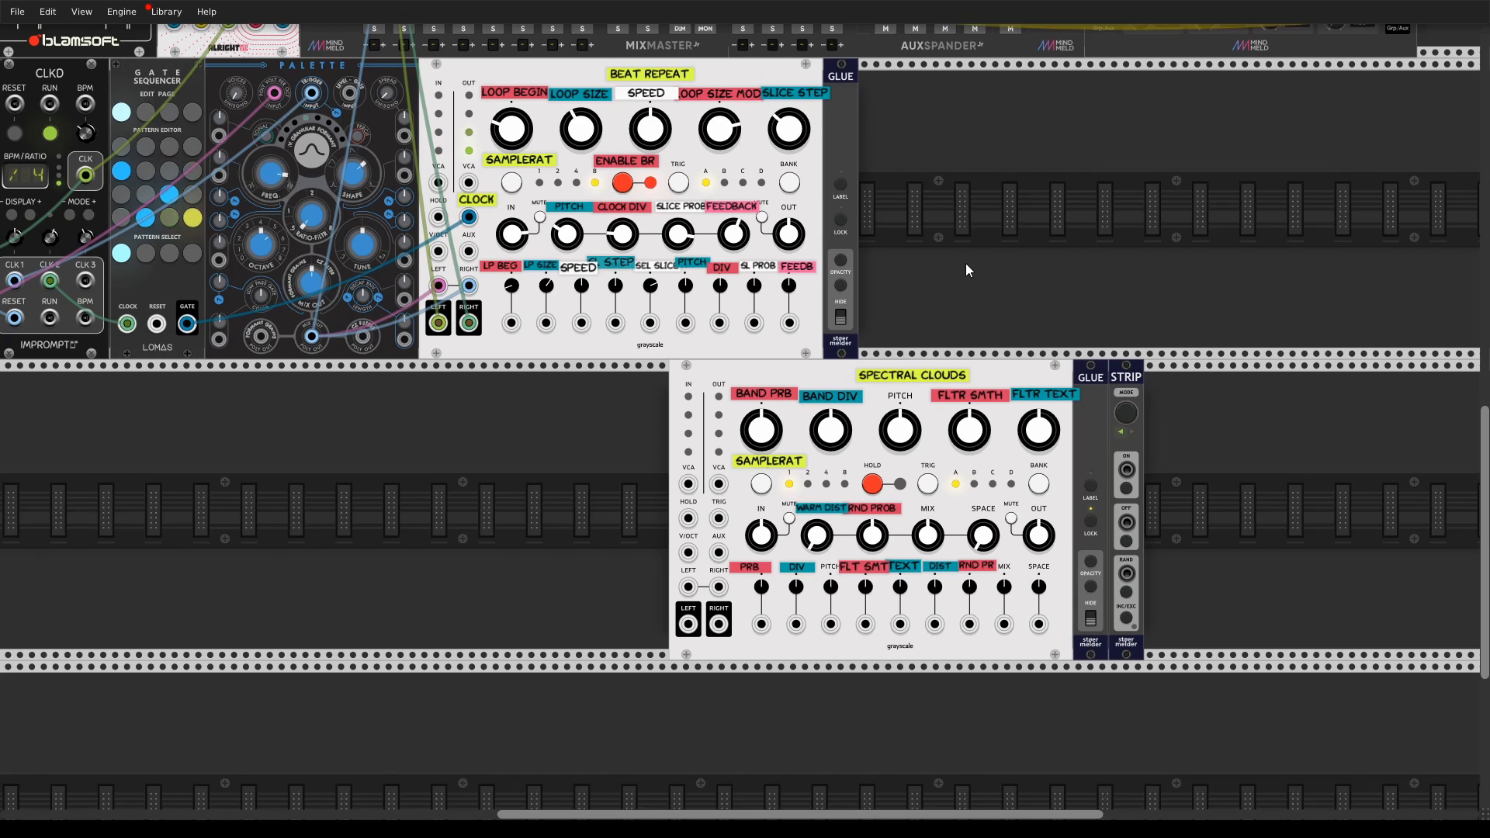
# - Patch the Beat Repeat left and right outputs into the Spectral Clouds inputs, and the Spectral Clouds outputs into MixMaster channel 3
pyautogui.scroll(3, 965, 265)
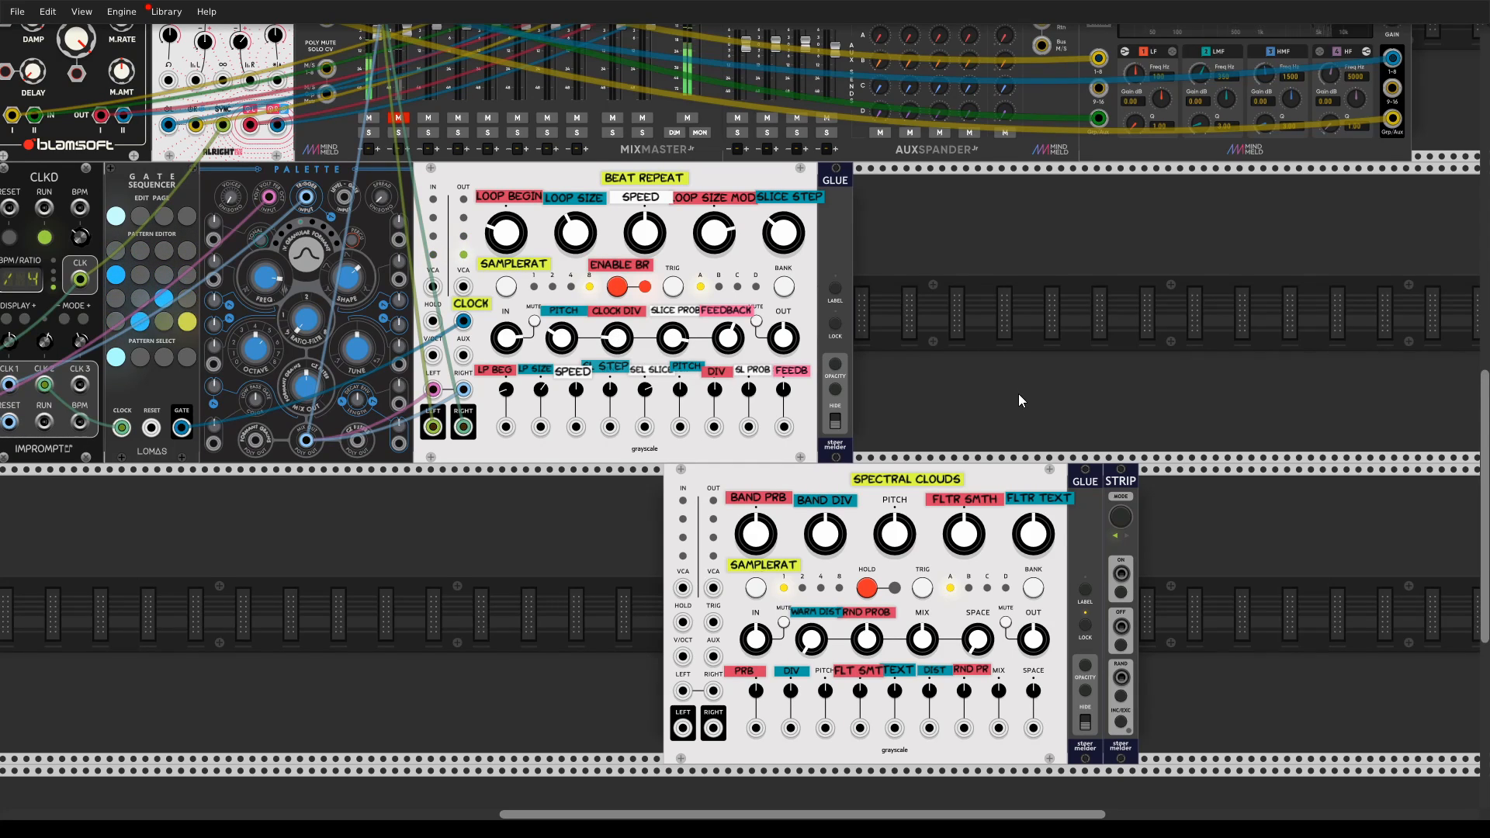
pyautogui.scroll(-3, 1018, 393)
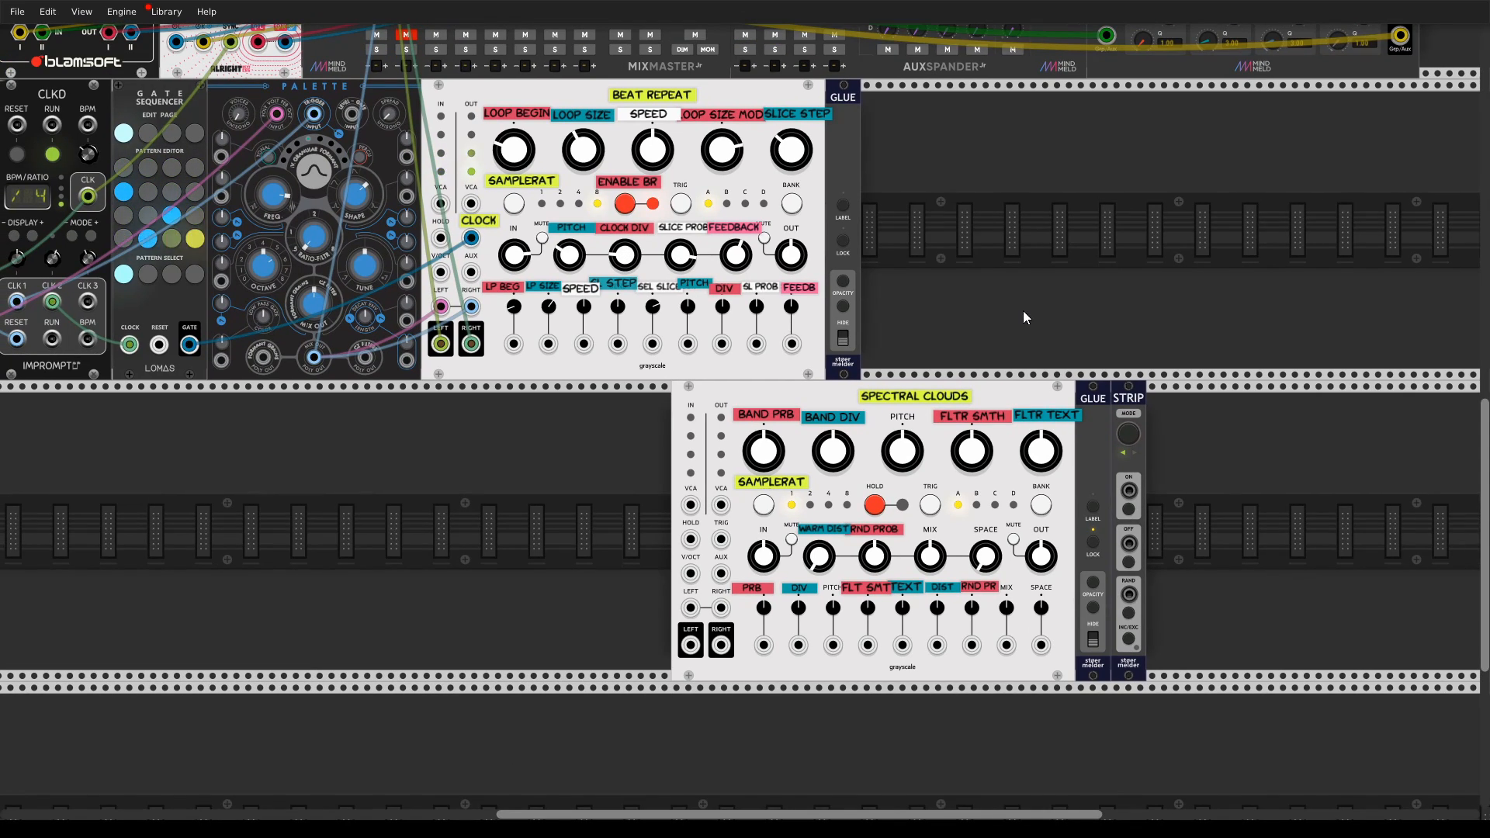
pyautogui.moveTo(1023, 312); pyautogui.dragTo(1070, 323)
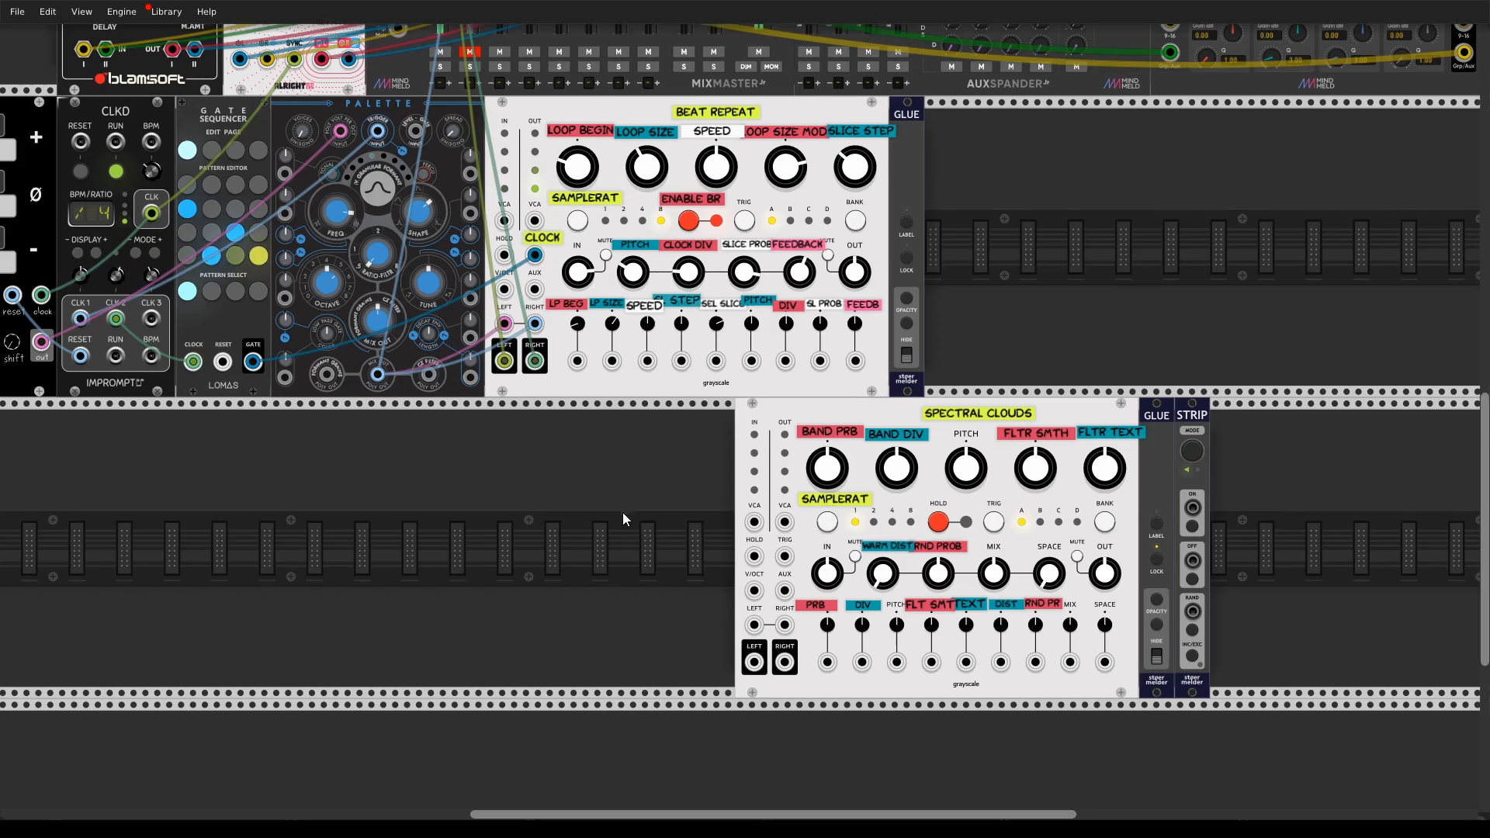
pyautogui.scroll(9, 622, 512)
pyautogui.scroll(-11, 655, 633)
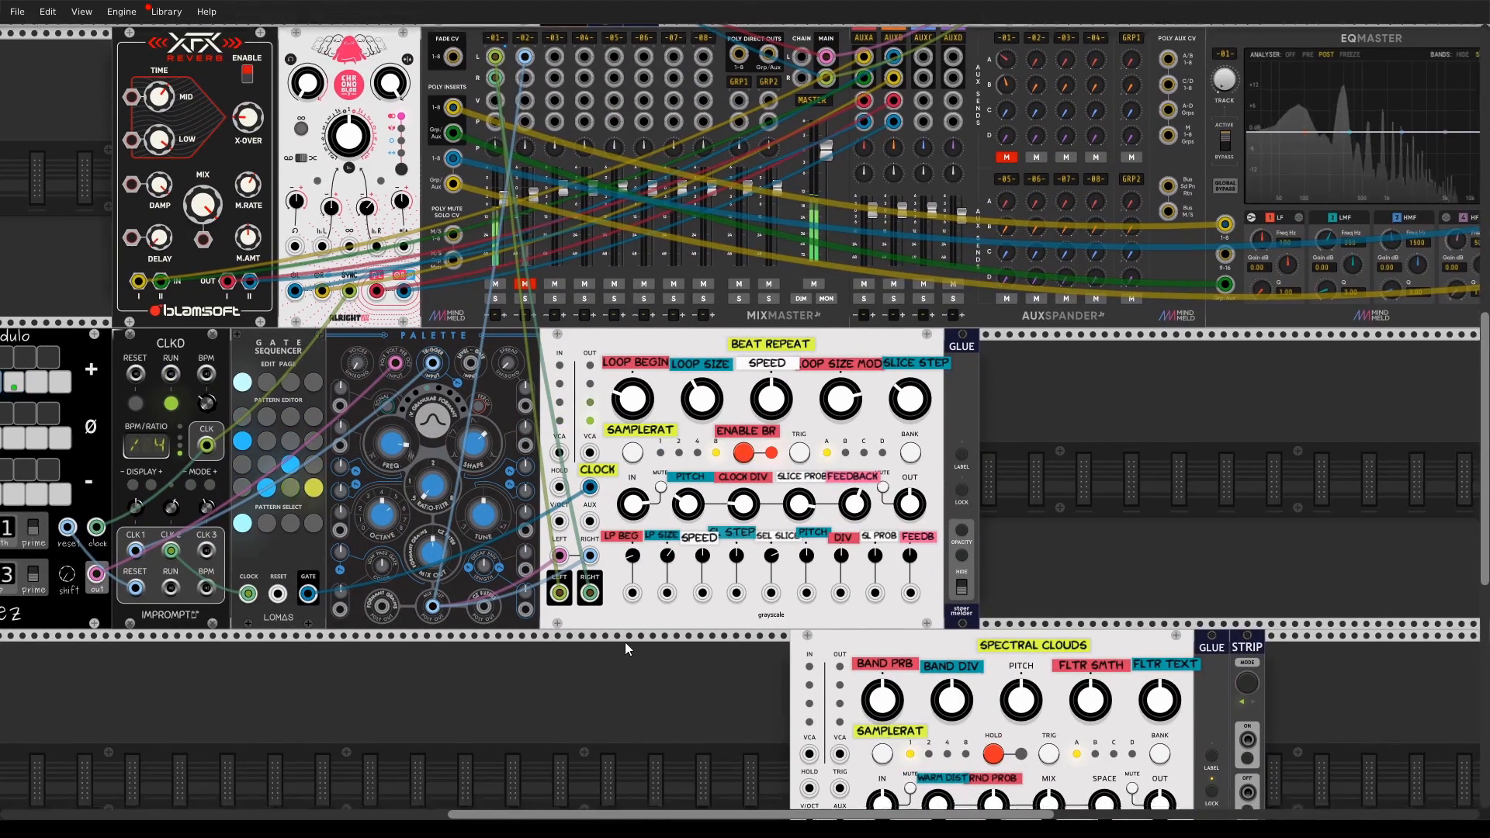
pyautogui.moveTo(734, 612); pyautogui.dragTo(578, 463)
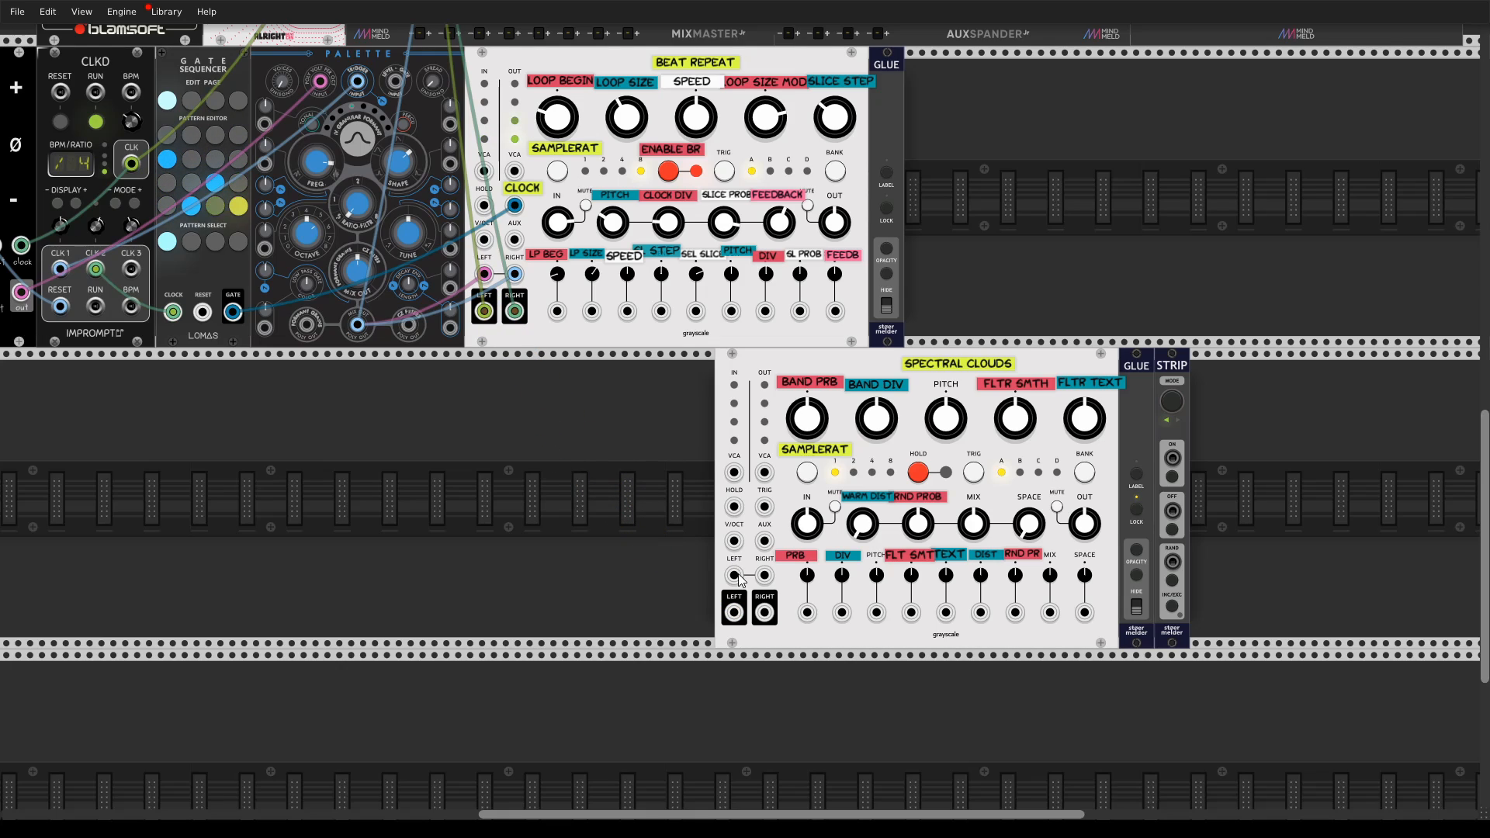
pyautogui.moveTo(737, 575); pyautogui.dragTo(486, 283)
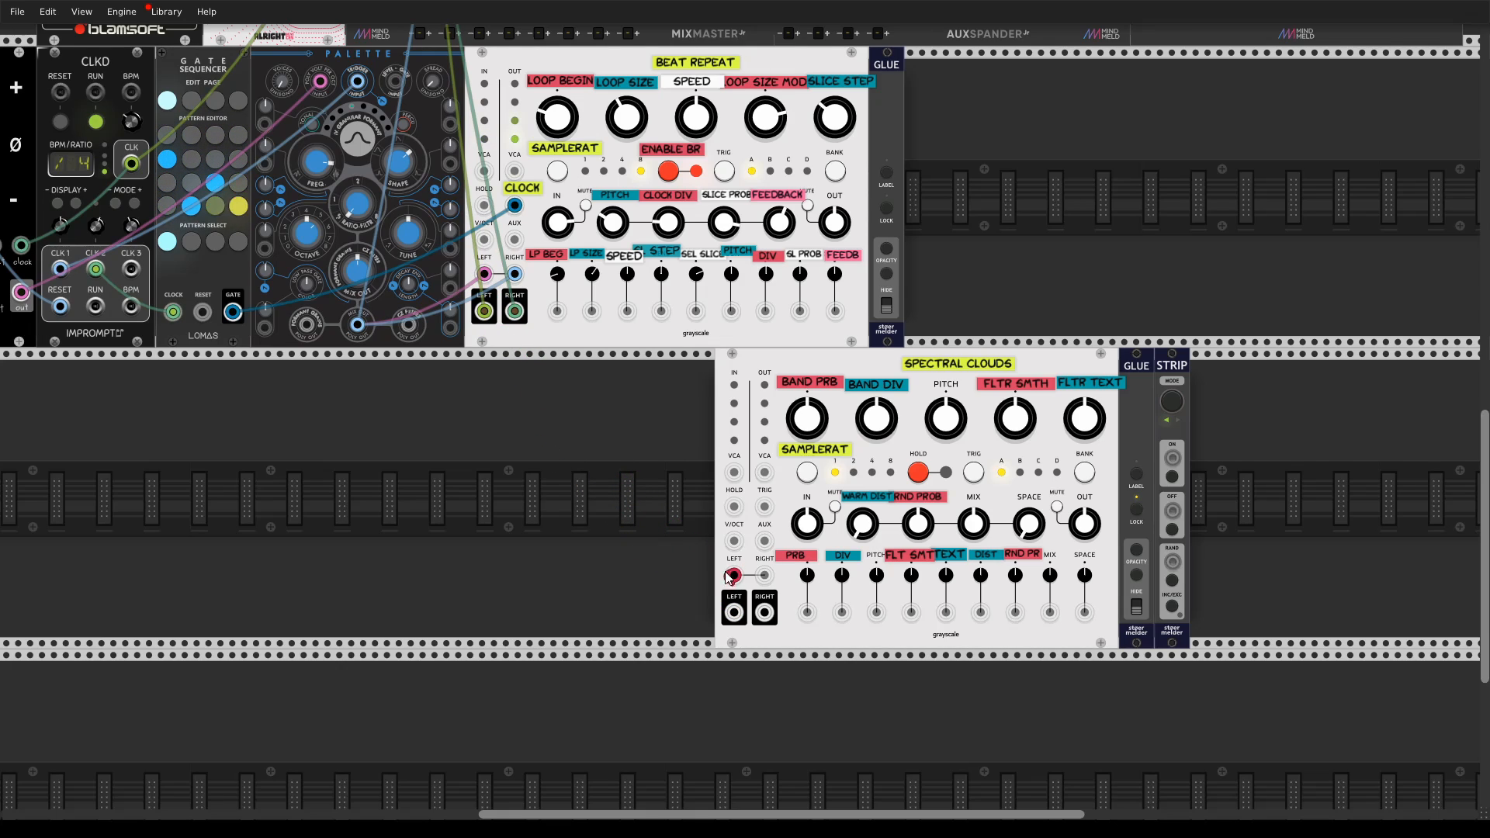
pyautogui.moveTo(733, 575); pyautogui.dragTo(515, 311)
pyautogui.moveTo(734, 612); pyautogui.dragTo(764, 635)
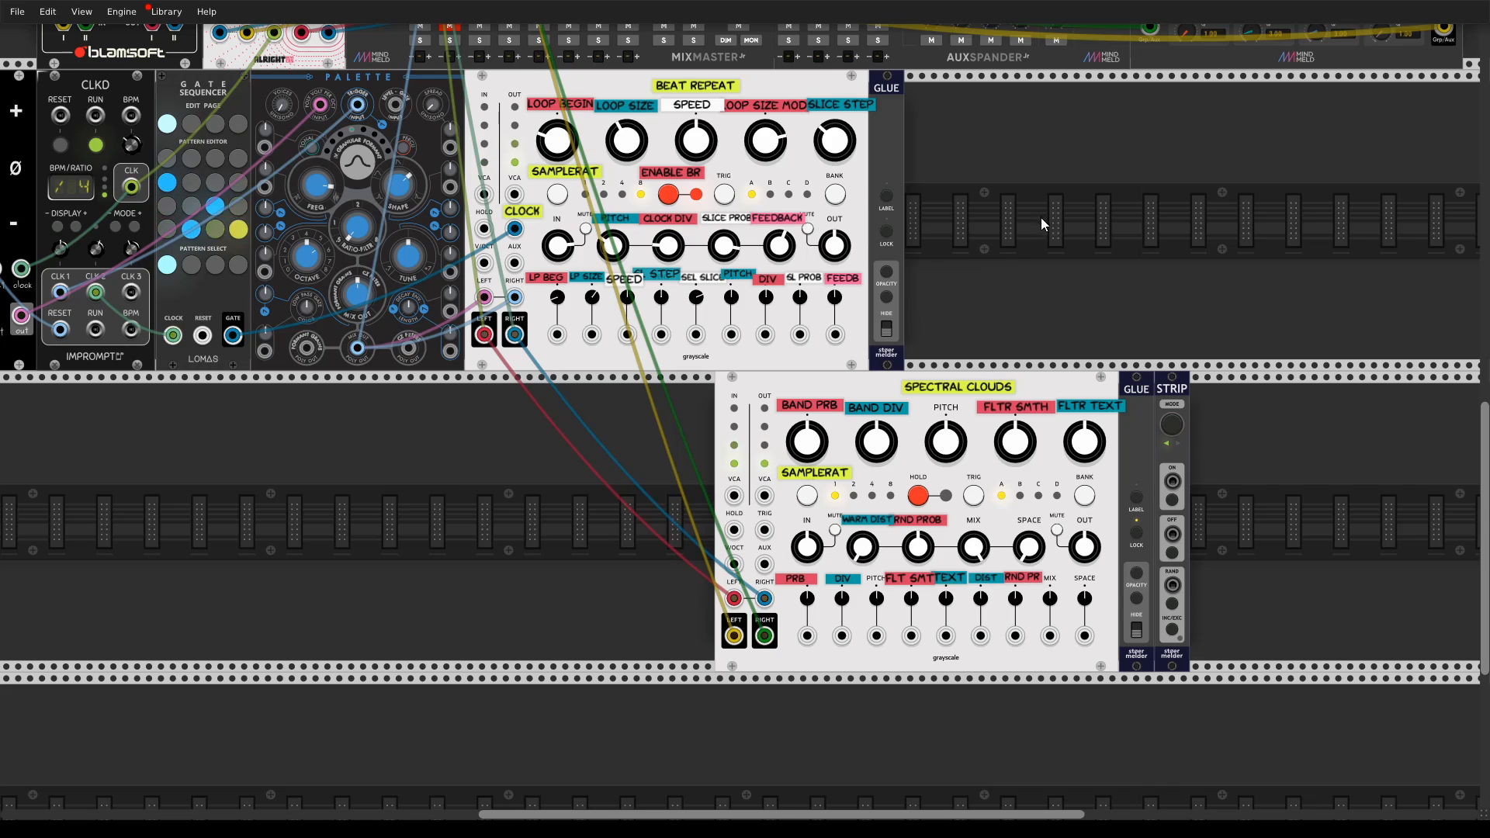
# - Mute channel 1 on the MixMaster
pyautogui.scroll(8, 1041, 217)
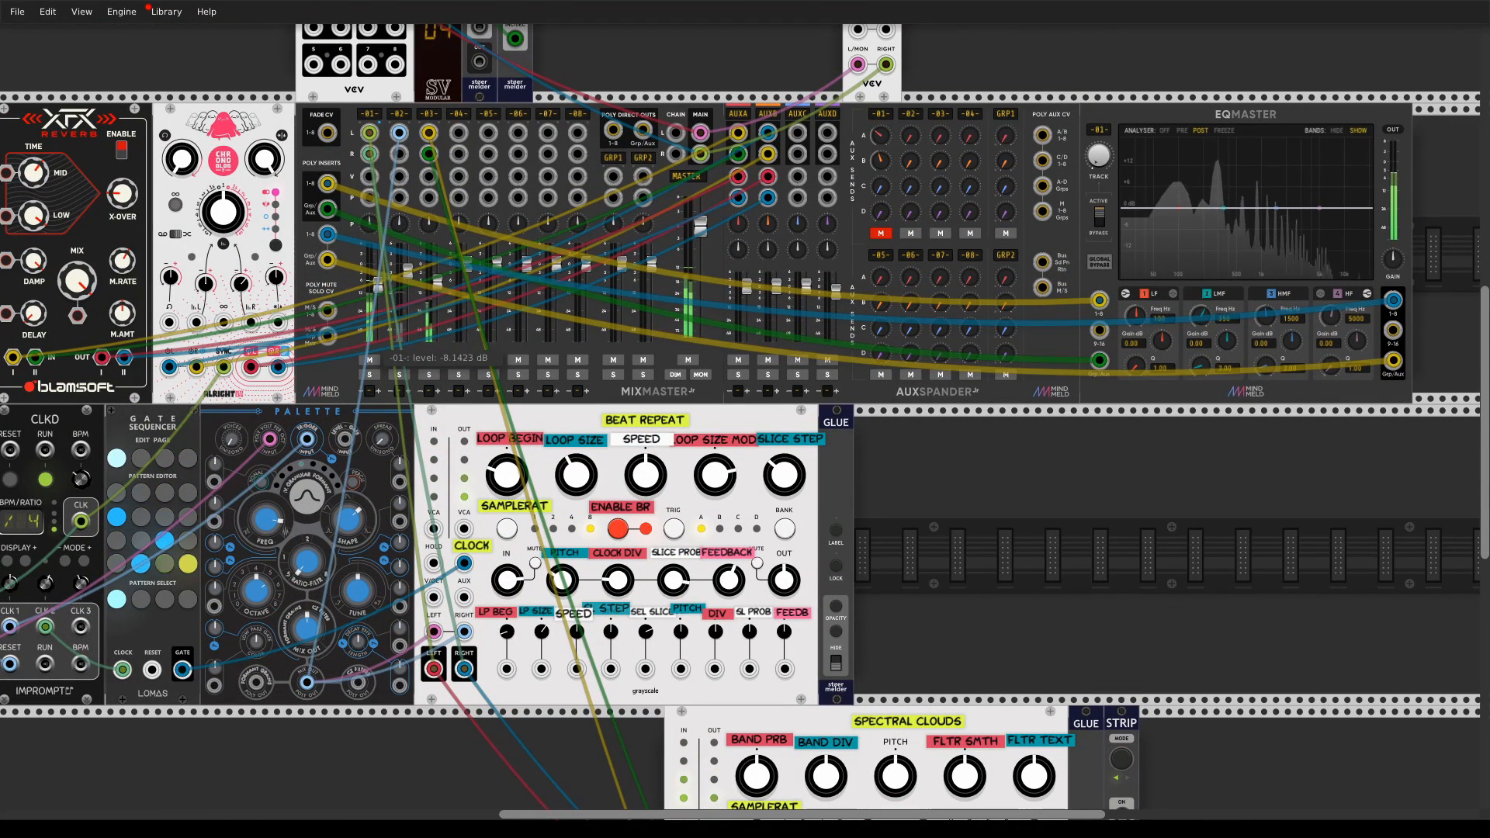
pyautogui.scroll(-5, 1012, 555)
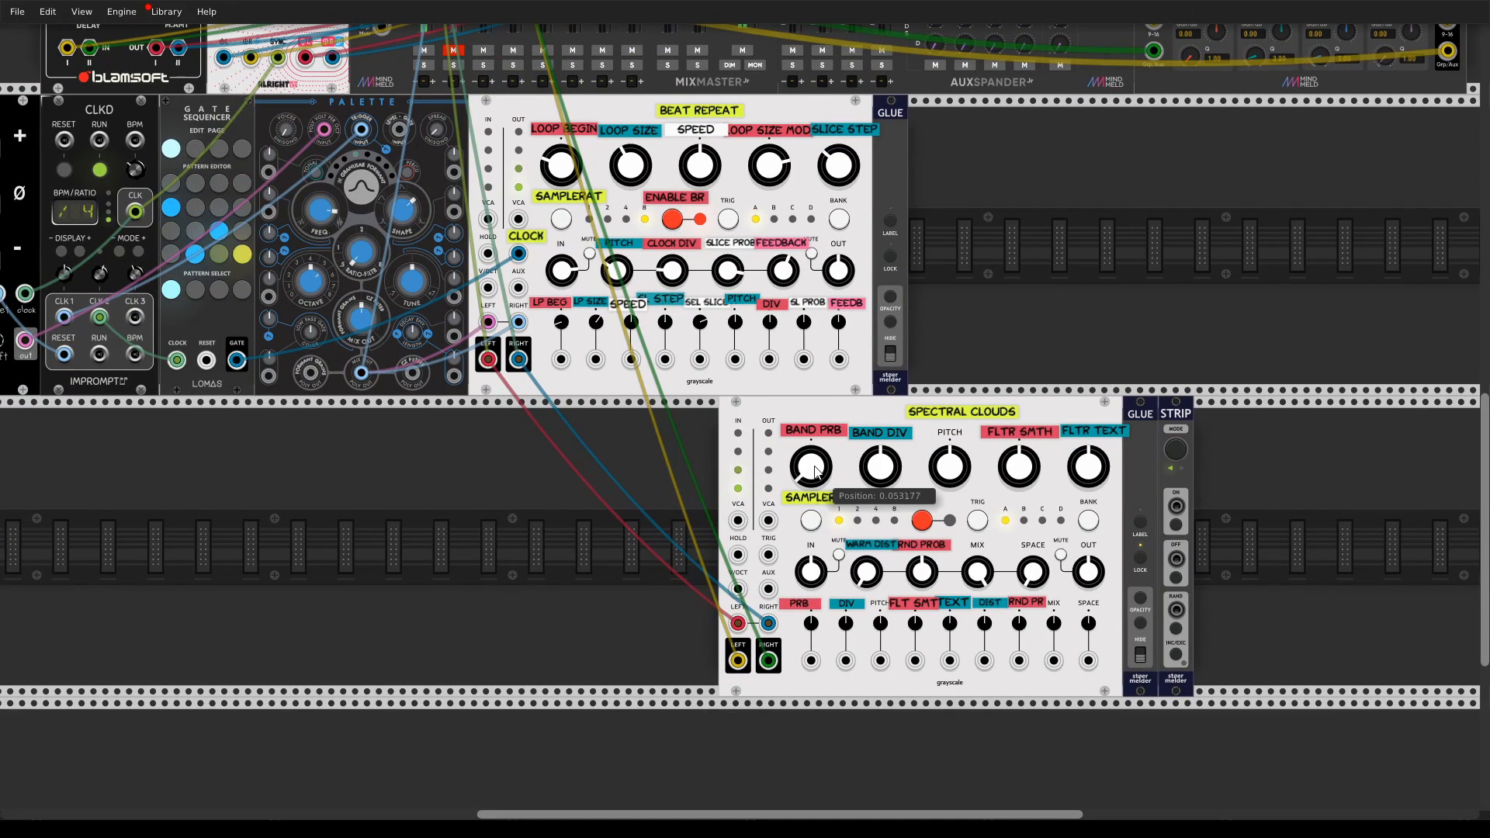
pyautogui.scroll(4, 960, 307)
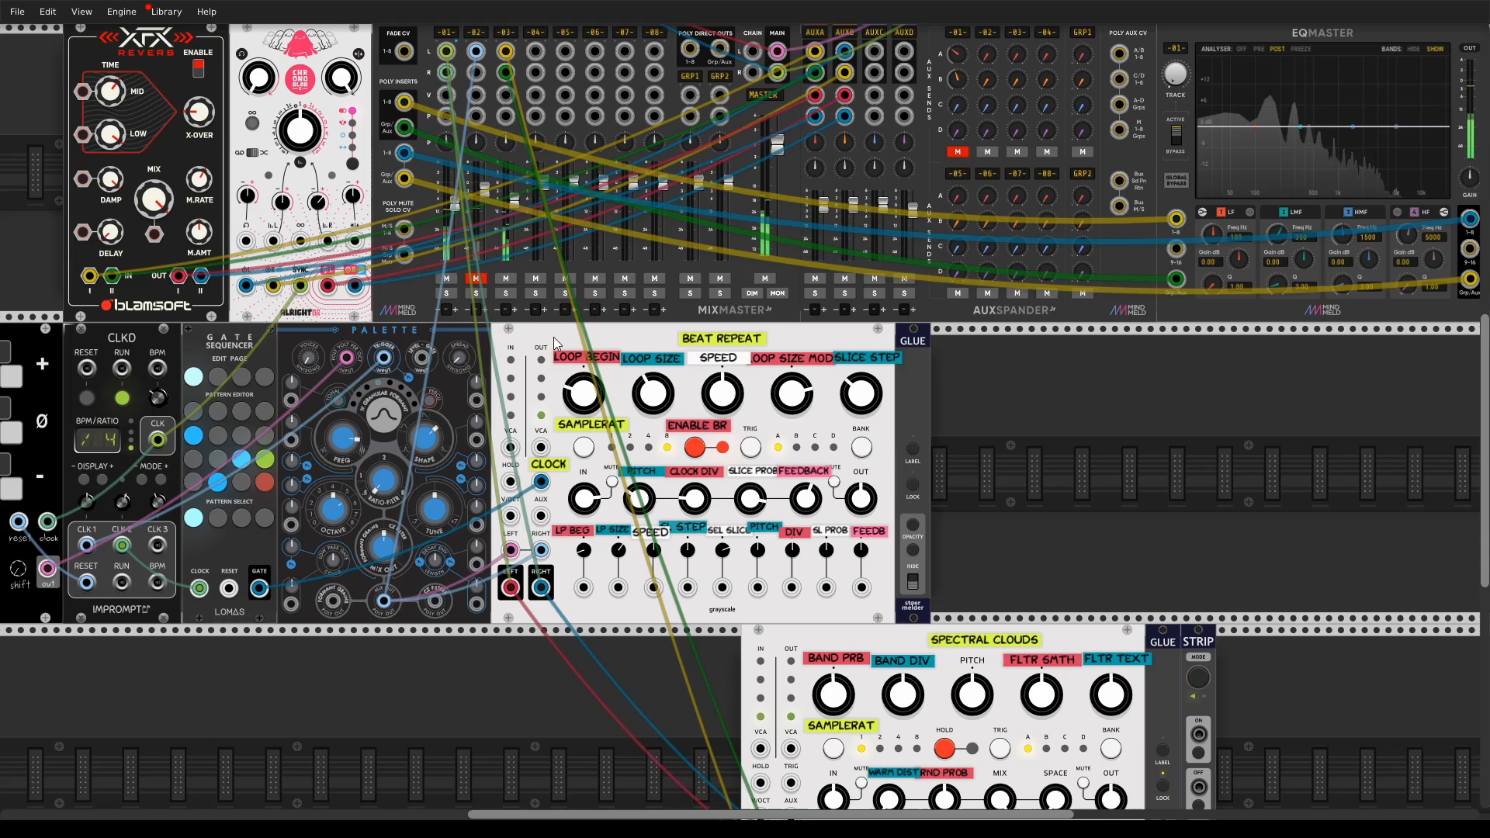
pyautogui.click(446, 278)
# - Raise the Spectral Clouds band division to about 0.68
pyautogui.scroll(-3, 1243, 477)
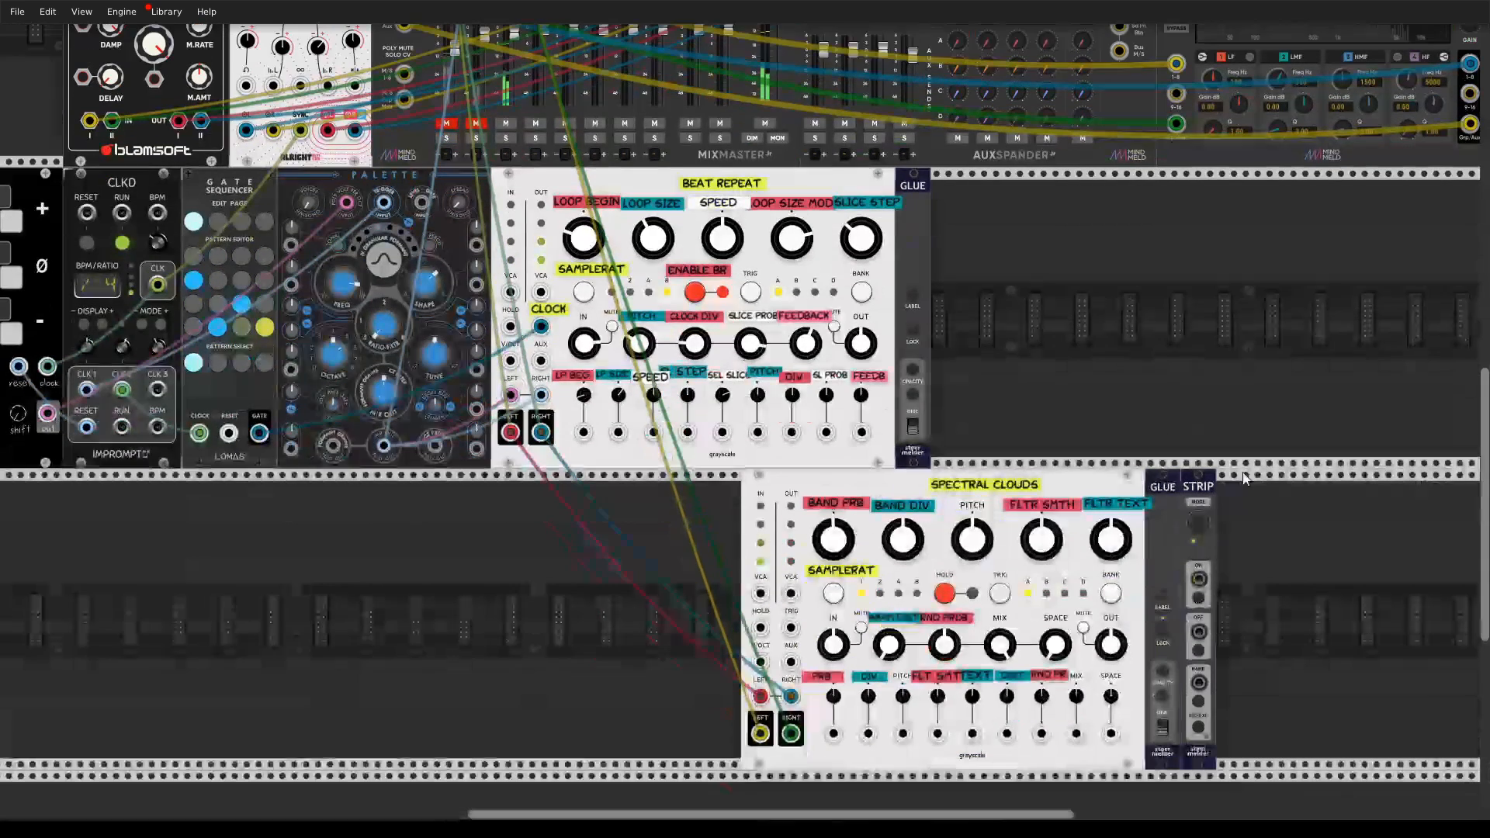
pyautogui.moveTo(912, 550); pyautogui.dragTo(912, 473)
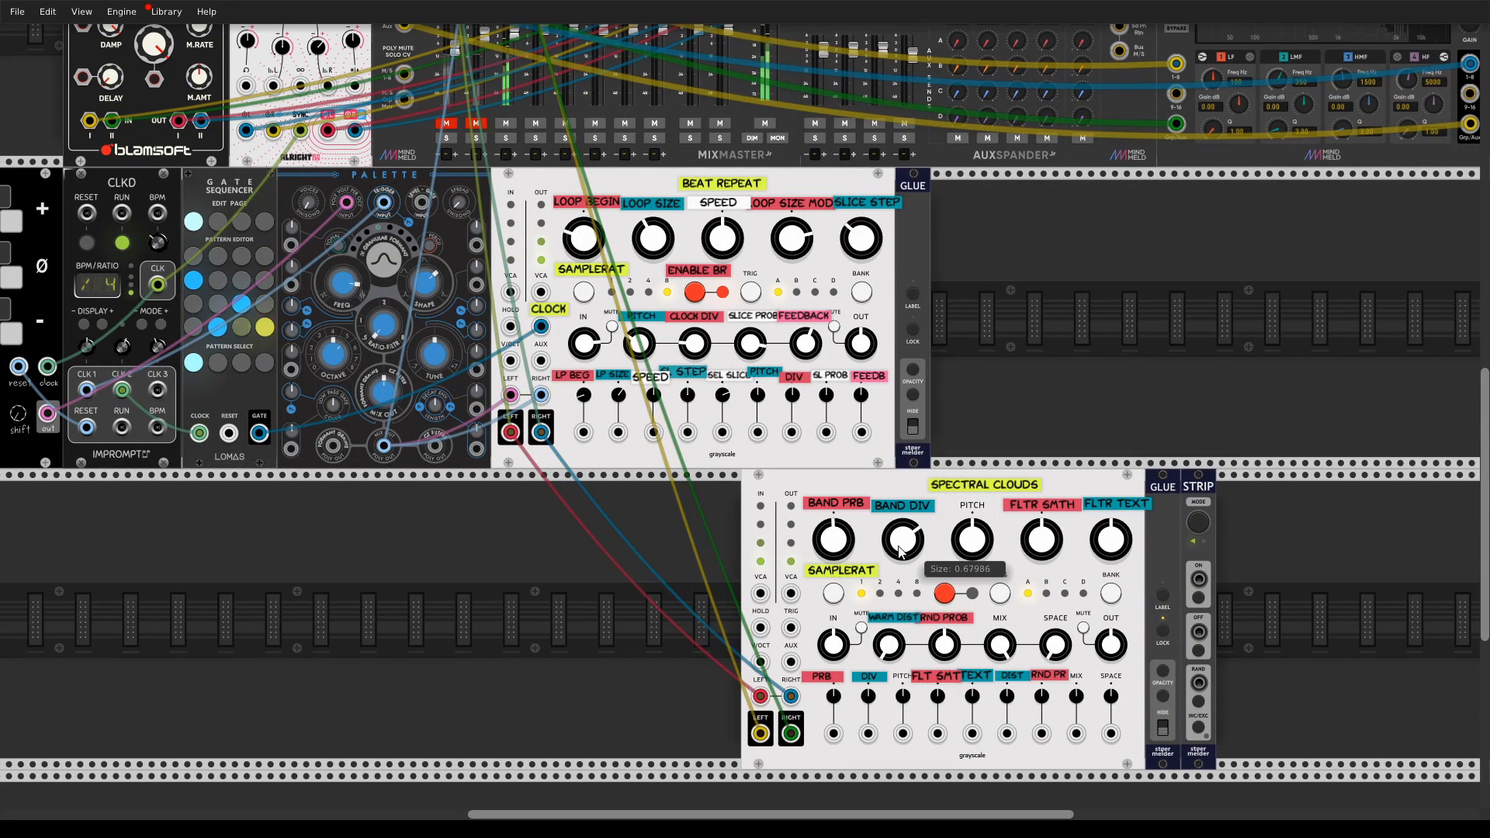
# - Adjust the band probability and band division of Spectral Clouds
pyautogui.moveTo(836, 550); pyautogui.dragTo(836, 764)
pyautogui.moveTo(896, 550); pyautogui.dragTo(896, 341)
pyautogui.moveTo(901, 537); pyautogui.dragTo(903, 535)
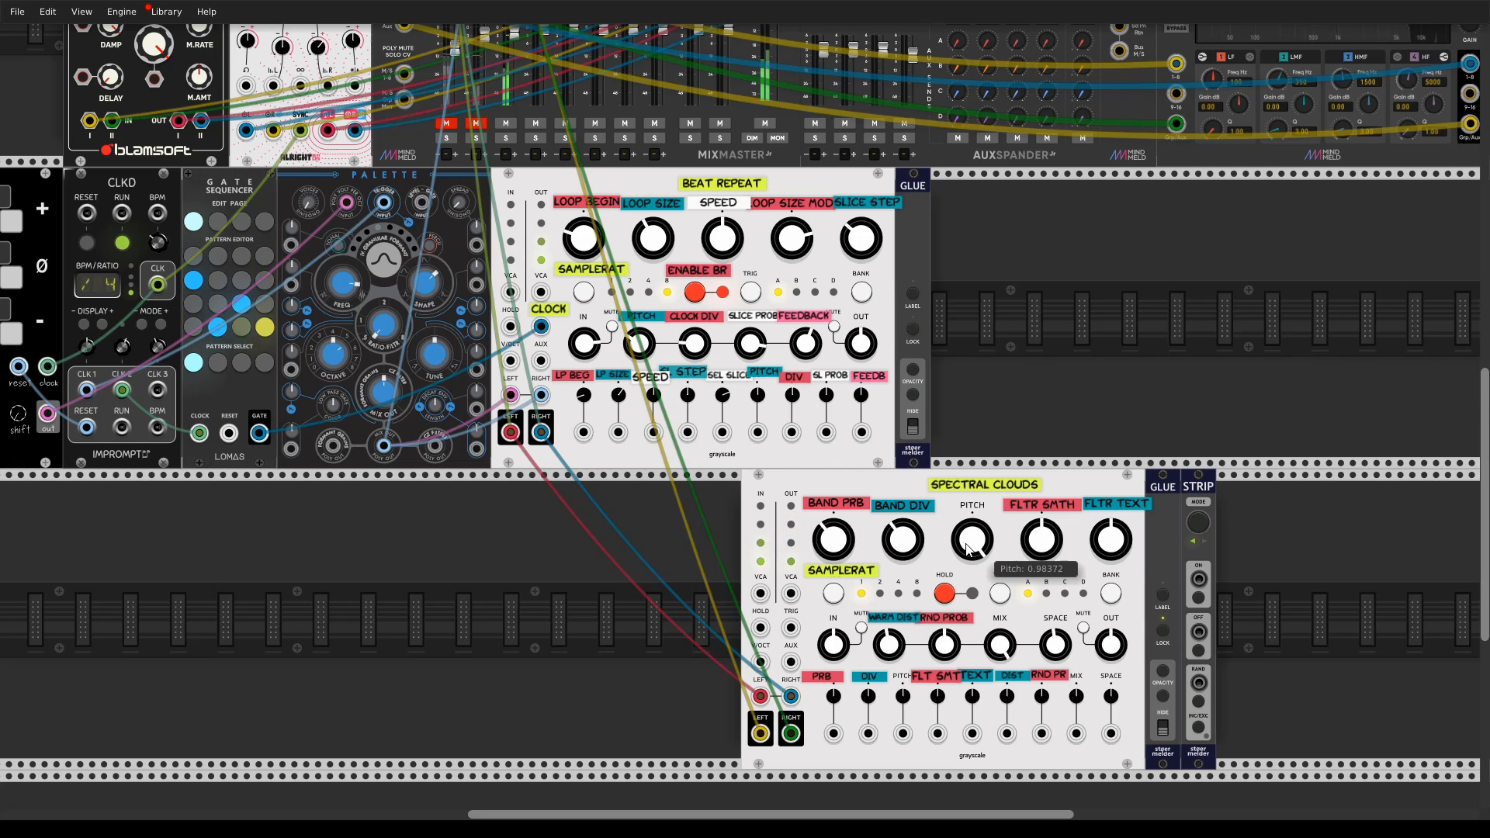
# - Try the Spectral Clouds pitch at about 0.98, return it to centre, and try the filter smoothing at about 1
pyautogui.moveTo(966, 548); pyautogui.dragTo(966, 547)
pyautogui.moveTo(1090, 487); pyautogui.dragTo(1043, 474)
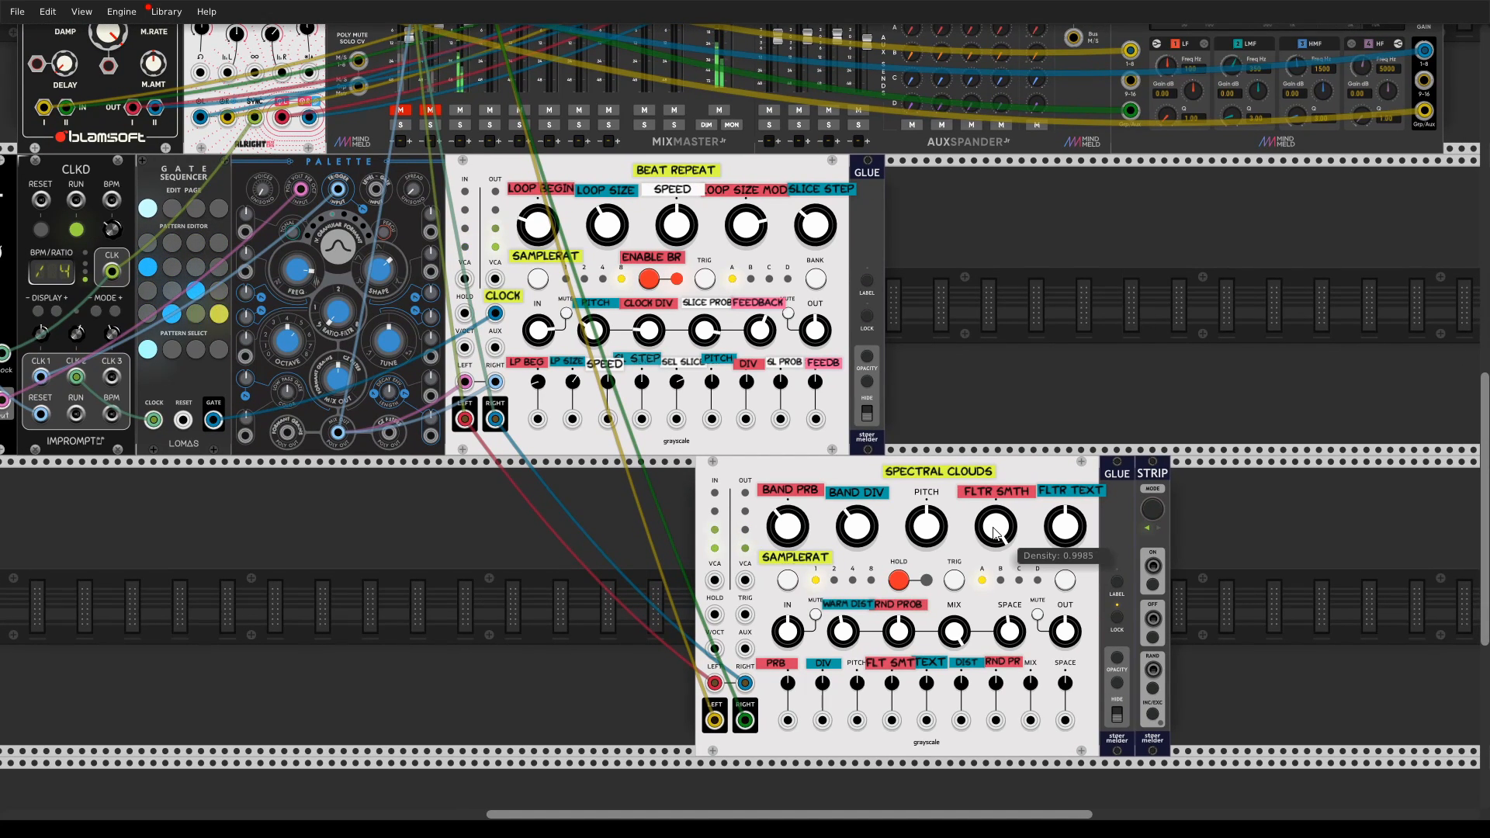
pyautogui.moveTo(994, 527); pyautogui.dragTo(994, 534)
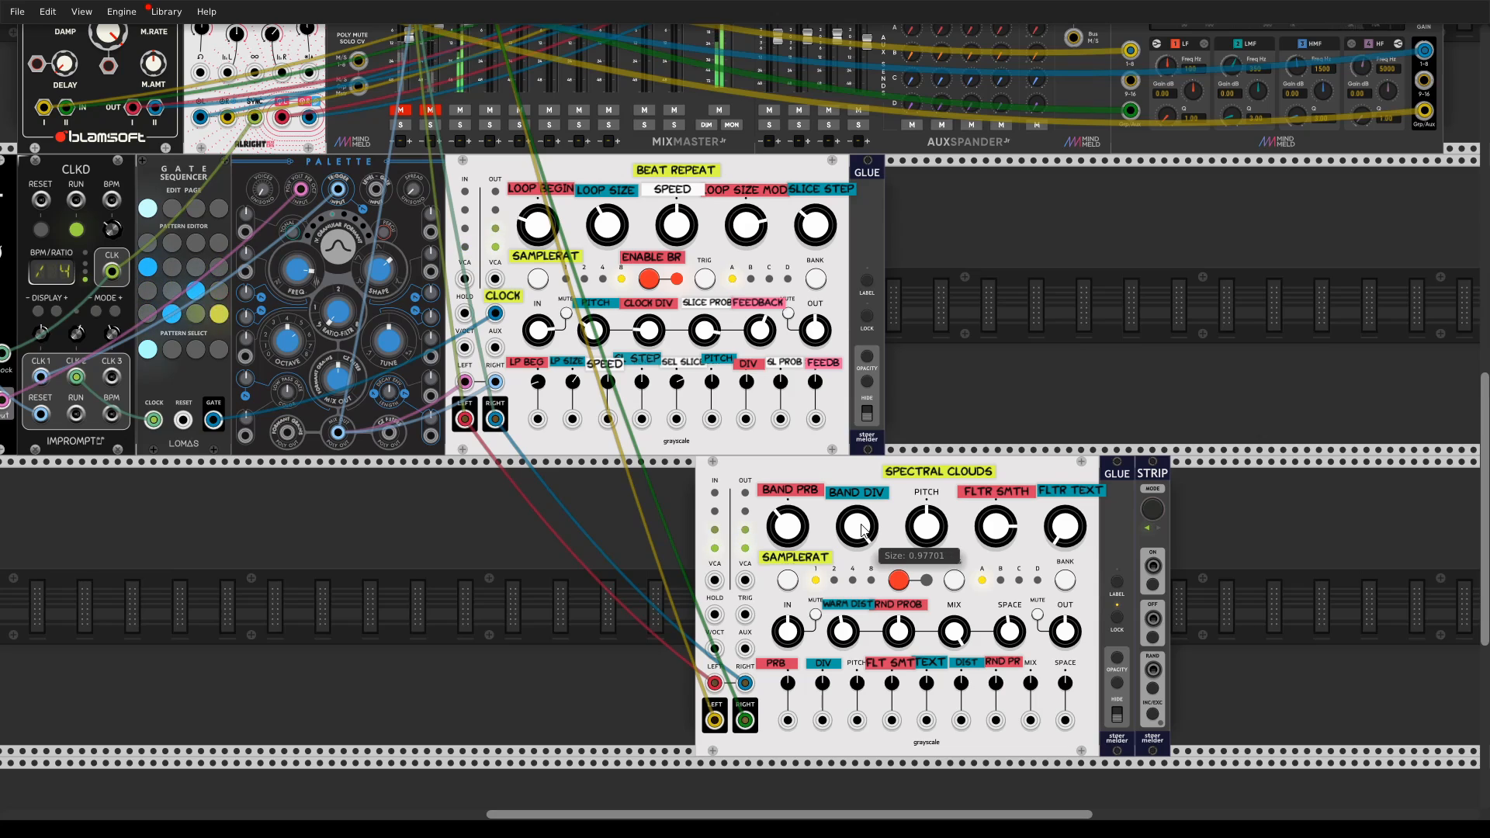
# - Lower the Spectral Clouds band division and set the band probability CV amount to about 0.67
pyautogui.moveTo(861, 530); pyautogui.dragTo(798, 534)
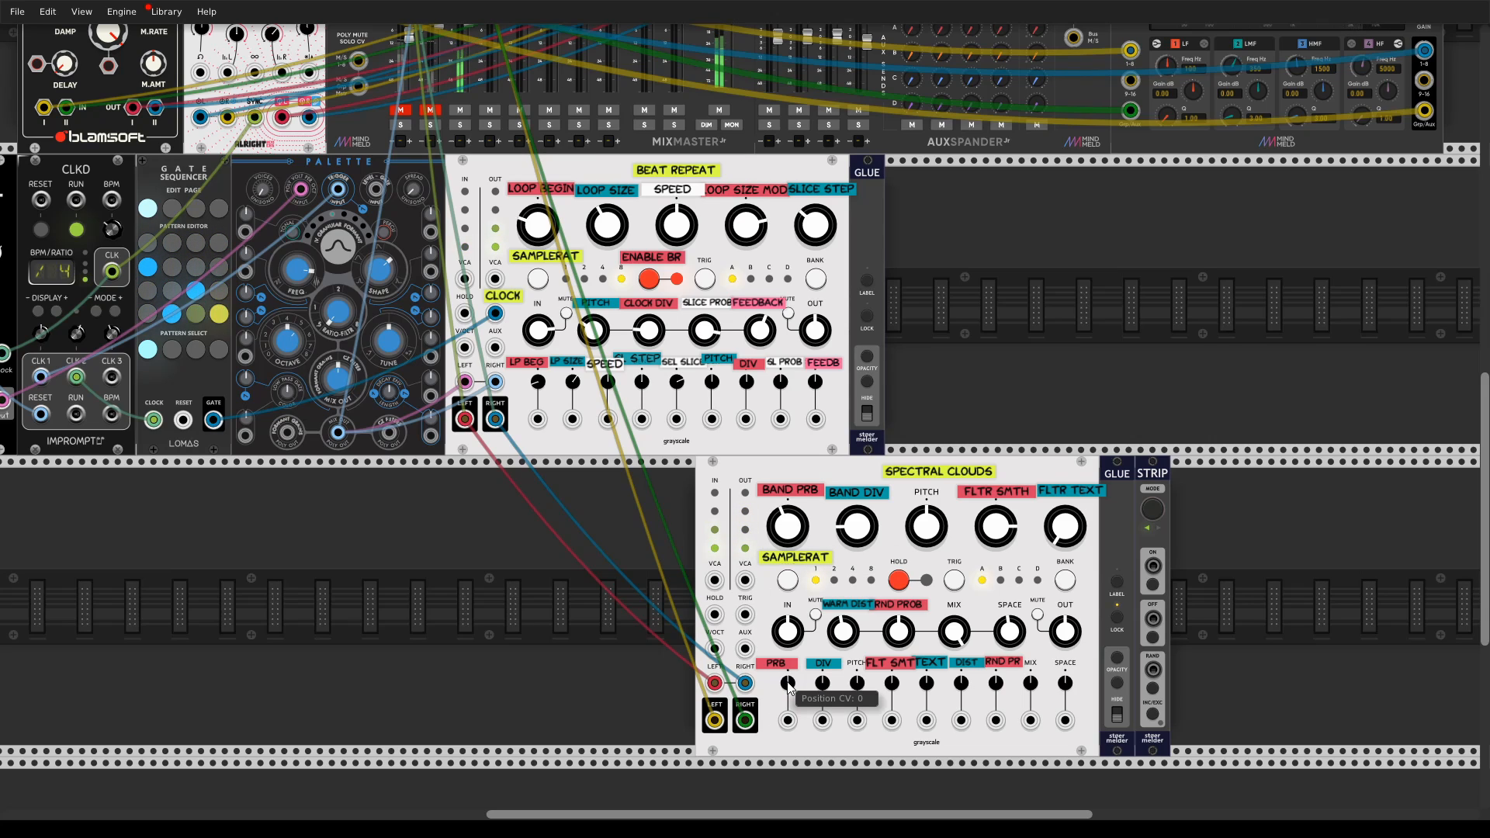
pyautogui.moveTo(788, 682); pyautogui.dragTo(756, 656)
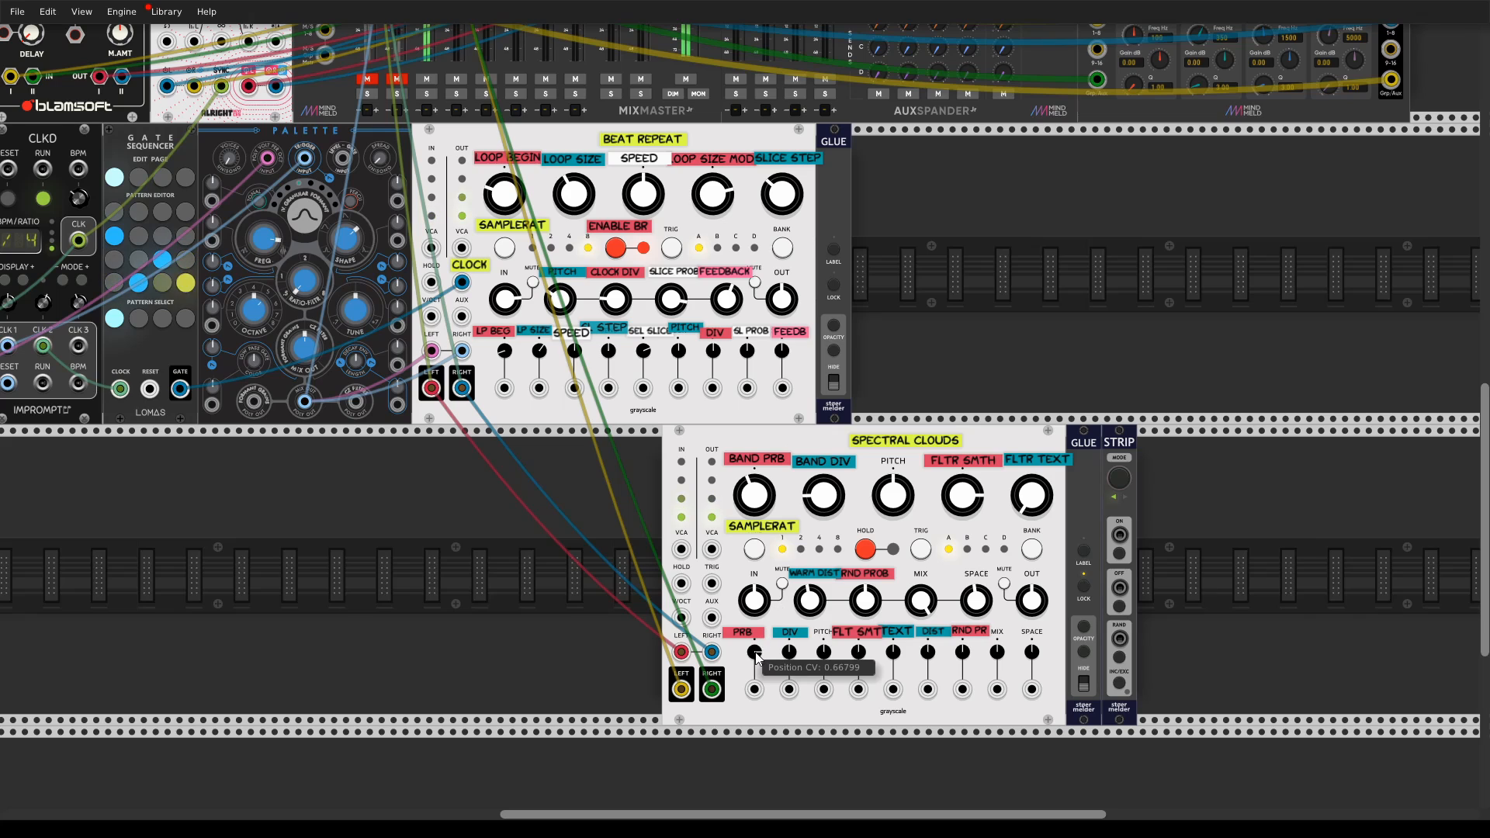
# - Unmute channel 1 on the MixMaster
pyautogui.moveTo(574, 136); pyautogui.dragTo(633, 337)
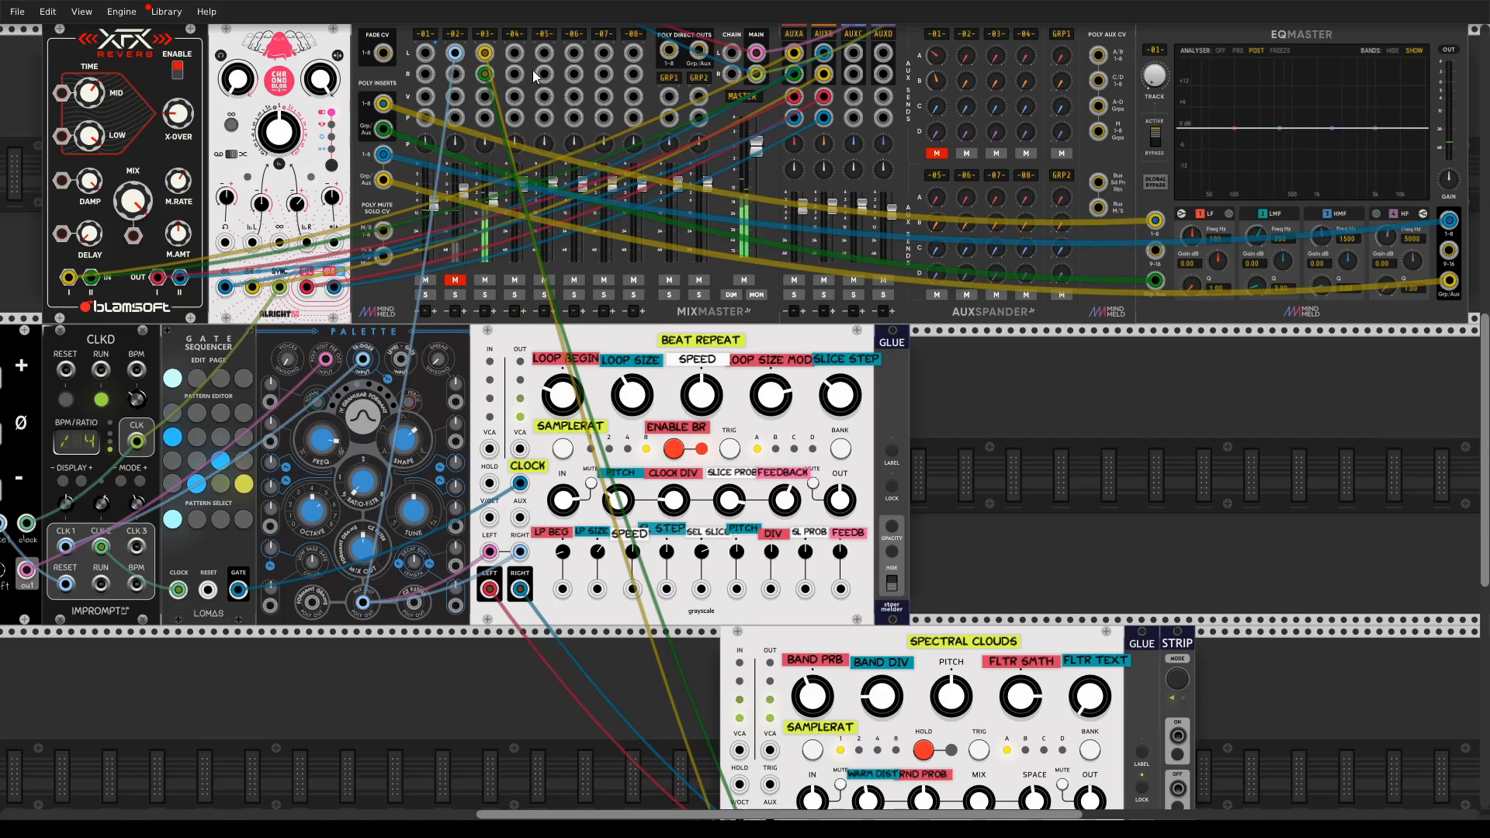
pyautogui.scroll(-3, 1058, 472)
pyautogui.scroll(6, 574, 626)
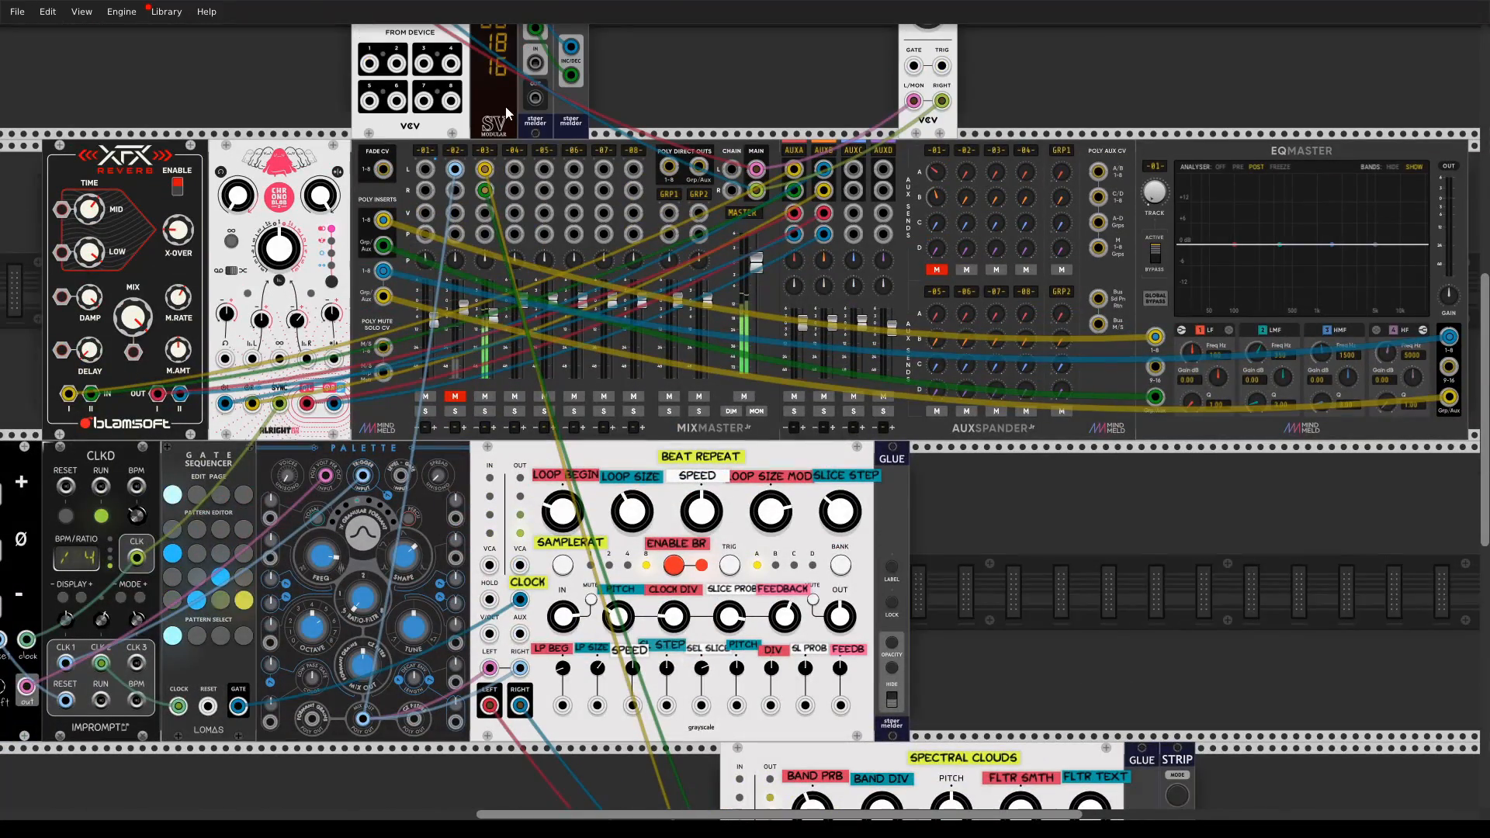
pyautogui.scroll(-5, 1049, 444)
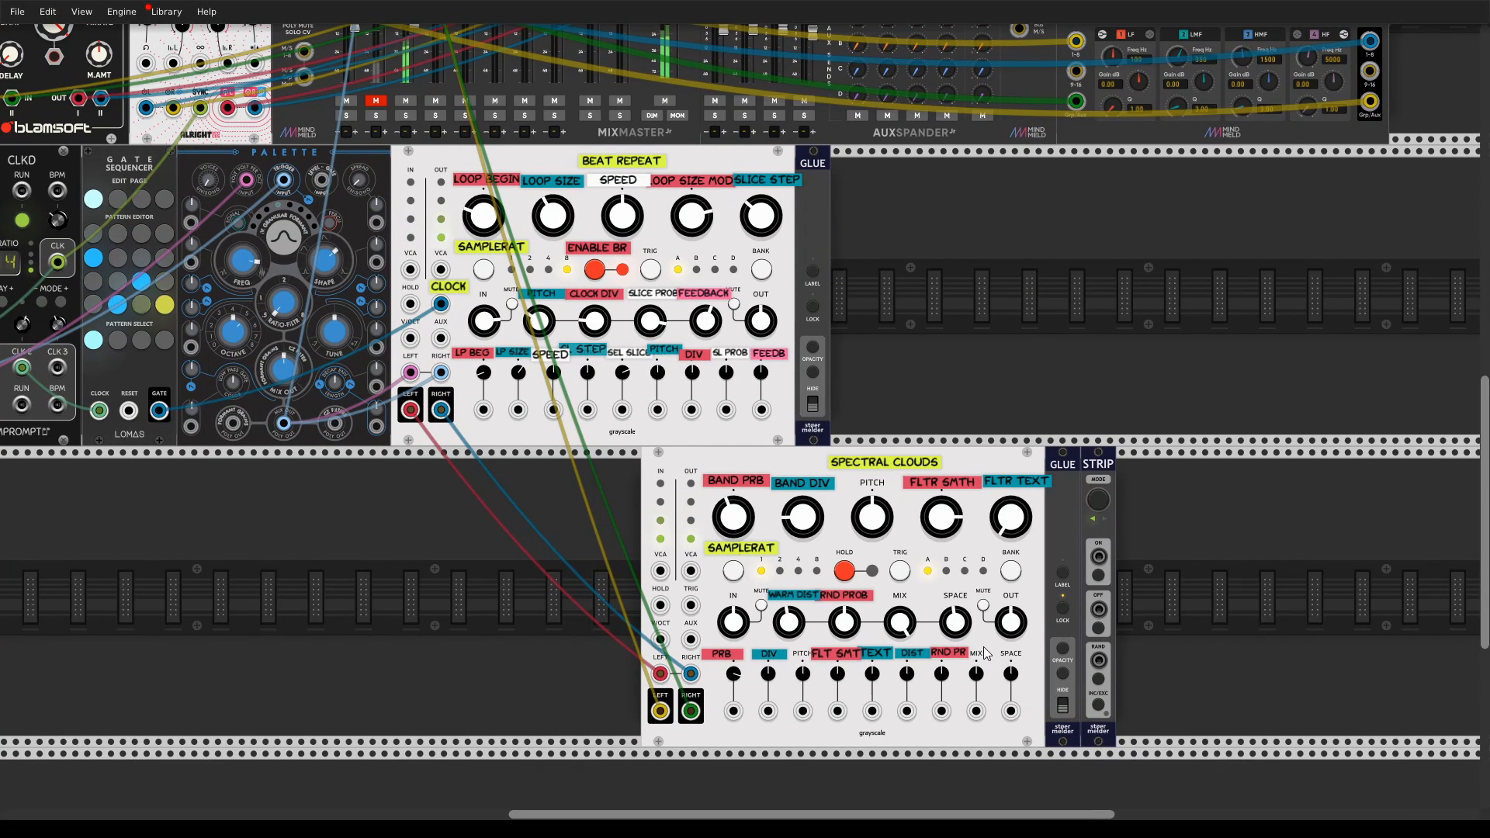
# - Adjust the Spectral Clouds mix and set its mix CV amount to about -0.80
pyautogui.moveTo(902, 627); pyautogui.dragTo(901, 628)
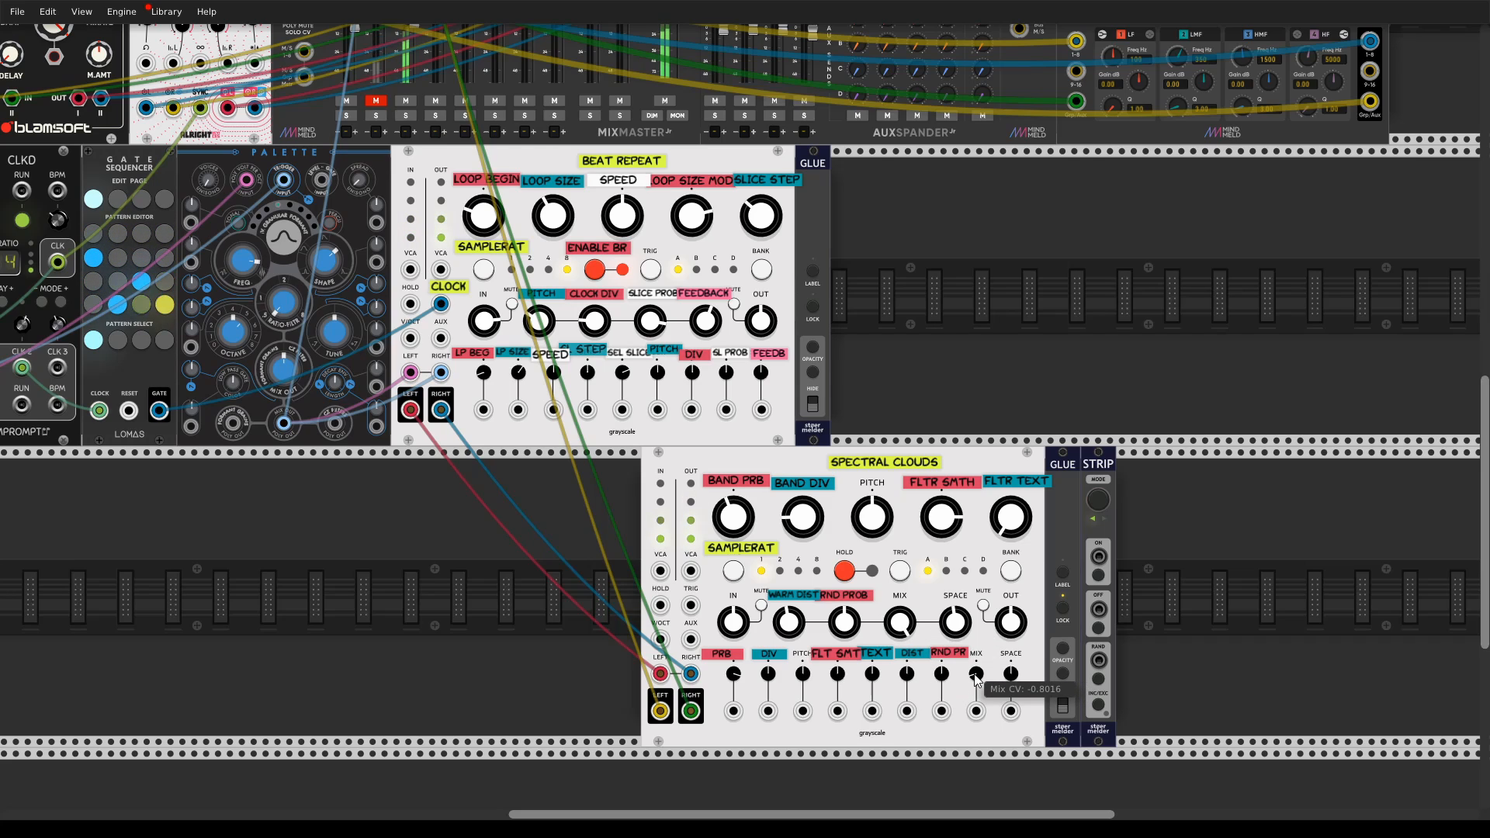
pyautogui.moveTo(976, 679); pyautogui.dragTo(976, 682)
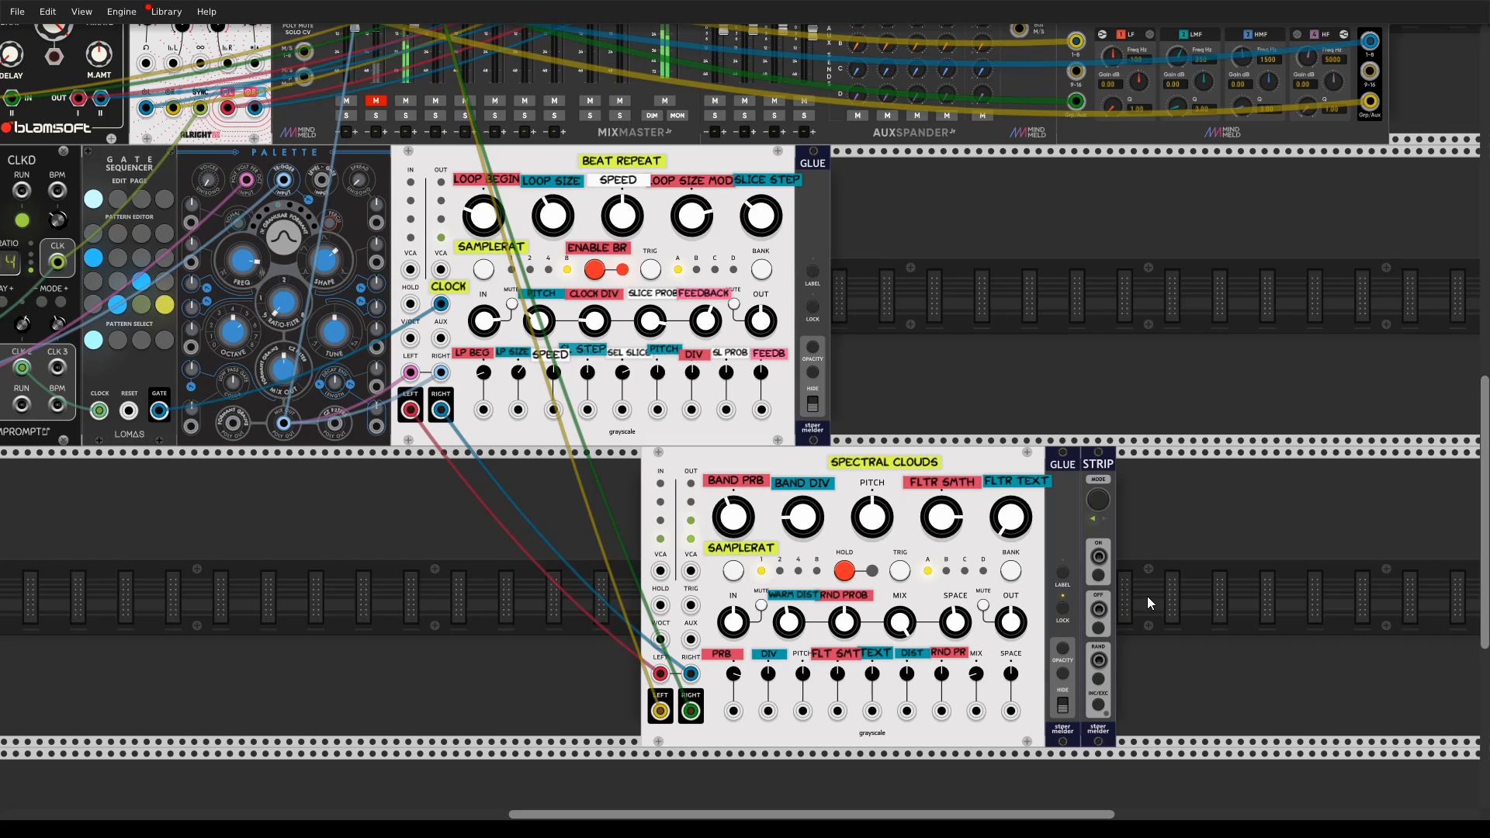
# - Sweep the Spectral Clouds filter texture, return it to minimum, and set the texture CV amount to about 0.40
pyautogui.moveTo(1152, 603); pyautogui.dragTo(1093, 574)
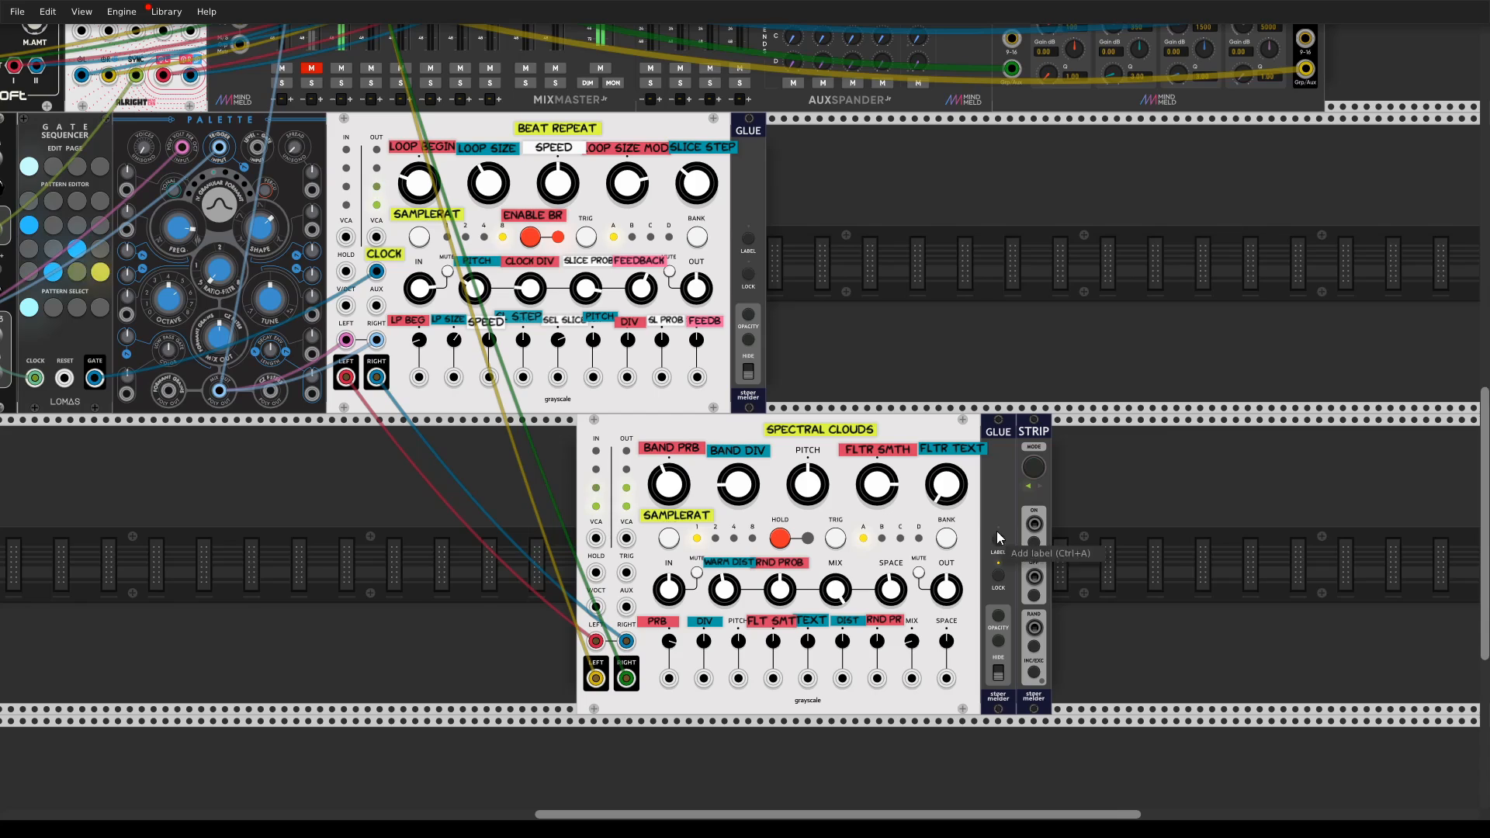
pyautogui.moveTo(948, 495)
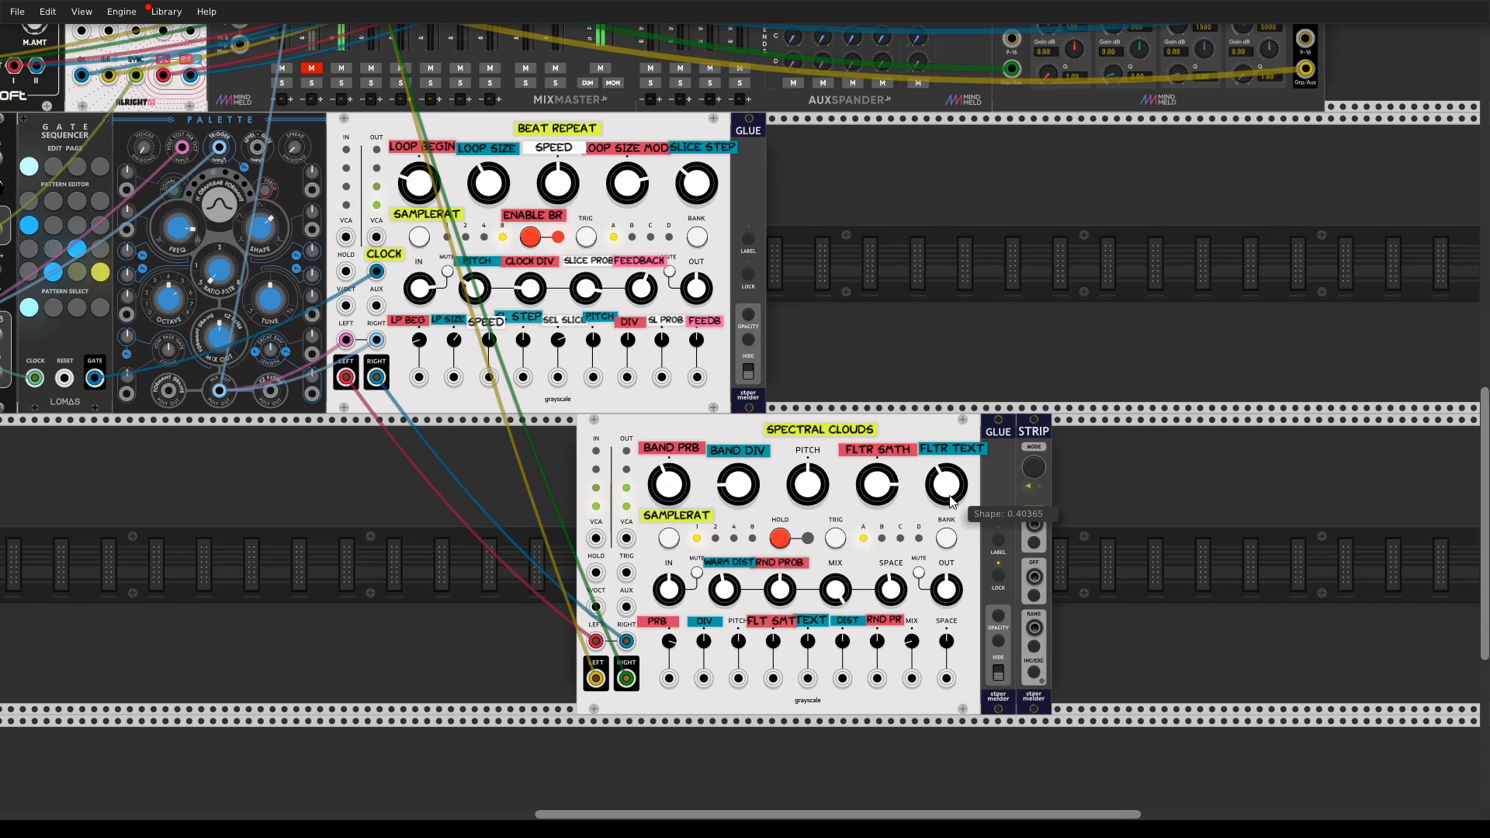
pyautogui.moveTo(950, 496); pyautogui.dragTo(953, 495)
pyautogui.moveTo(809, 642)
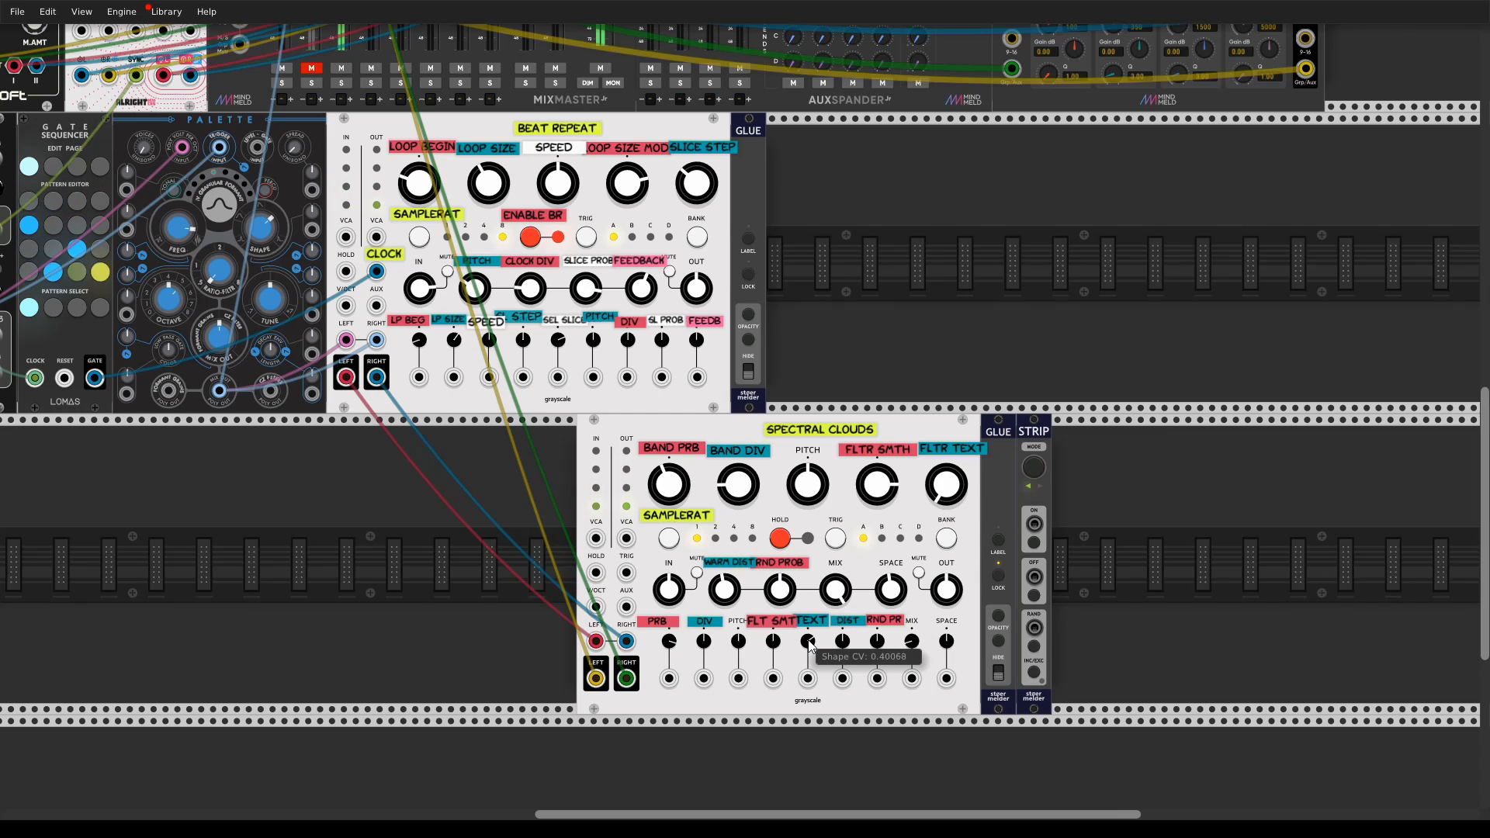
pyautogui.moveTo(810, 644); pyautogui.dragTo(809, 639)
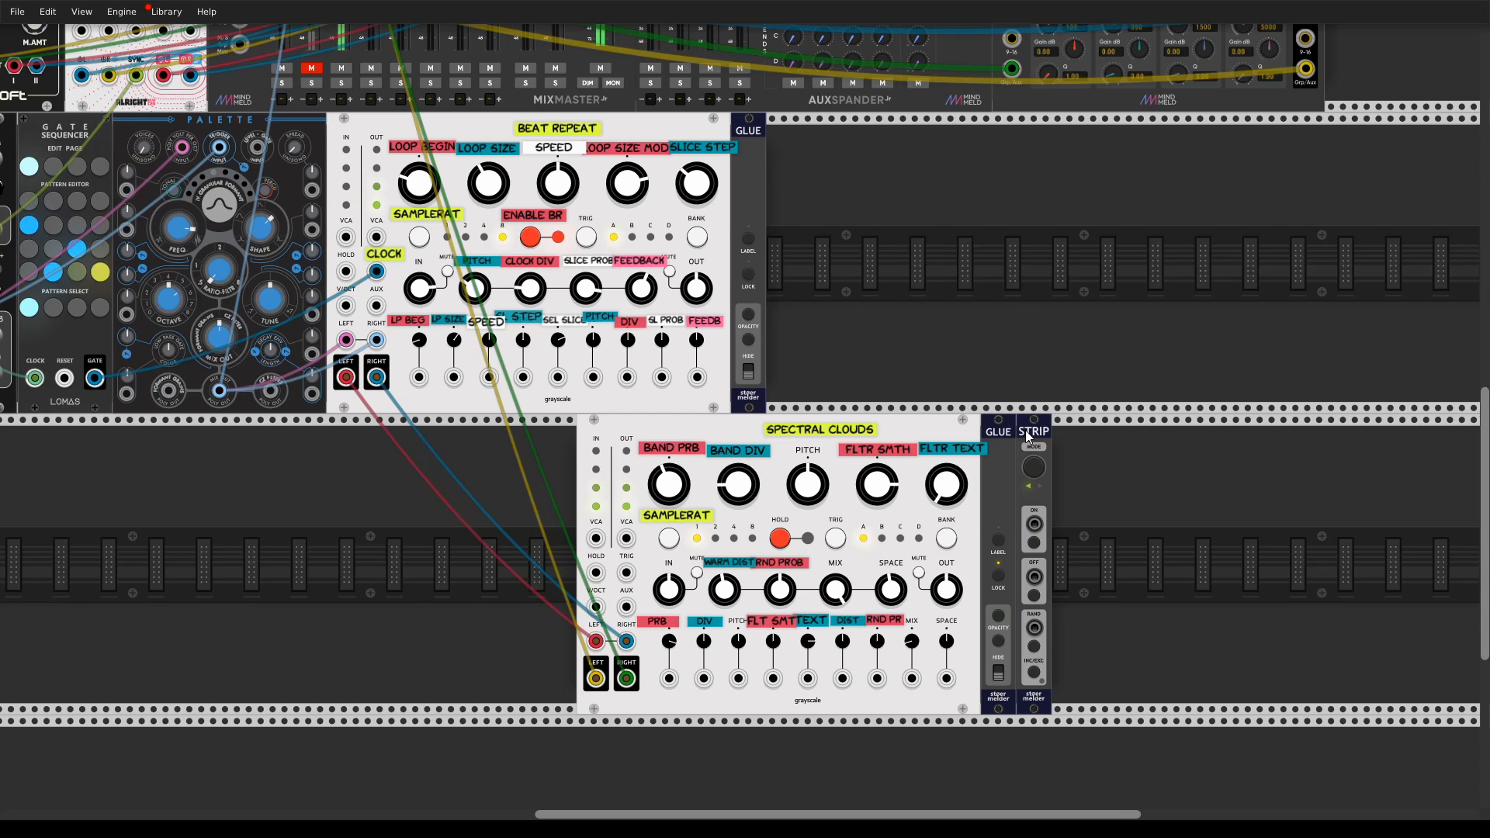
# - Move the STRIP module further along the Spectral Clouds row and load the Resonestor strip next to it
pyautogui.moveTo(1026, 429); pyautogui.dragTo(875, 557)
pyautogui.rightClick(992, 493)
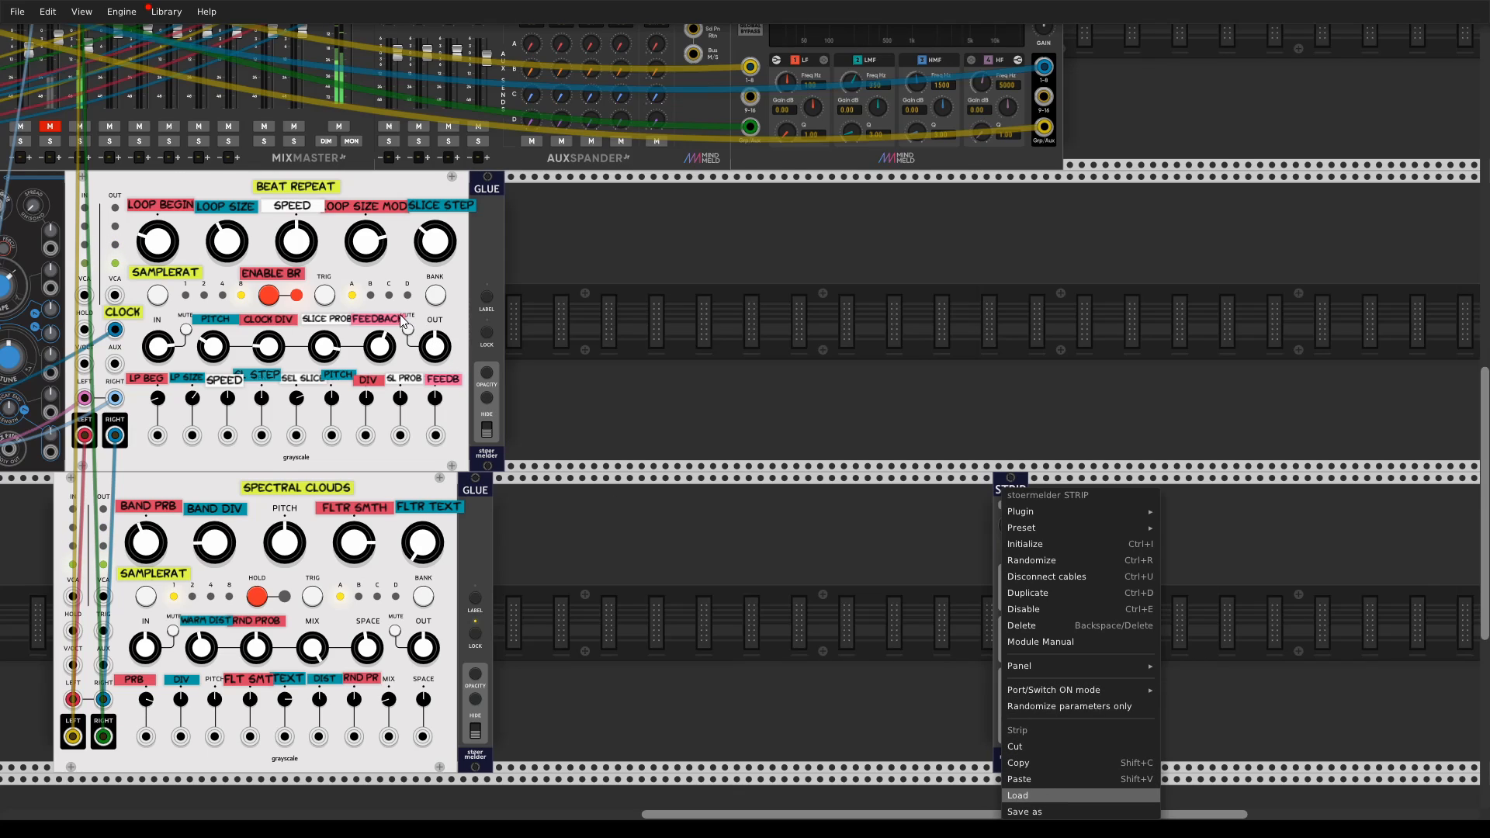
pyautogui.doubleClick(204, 239)
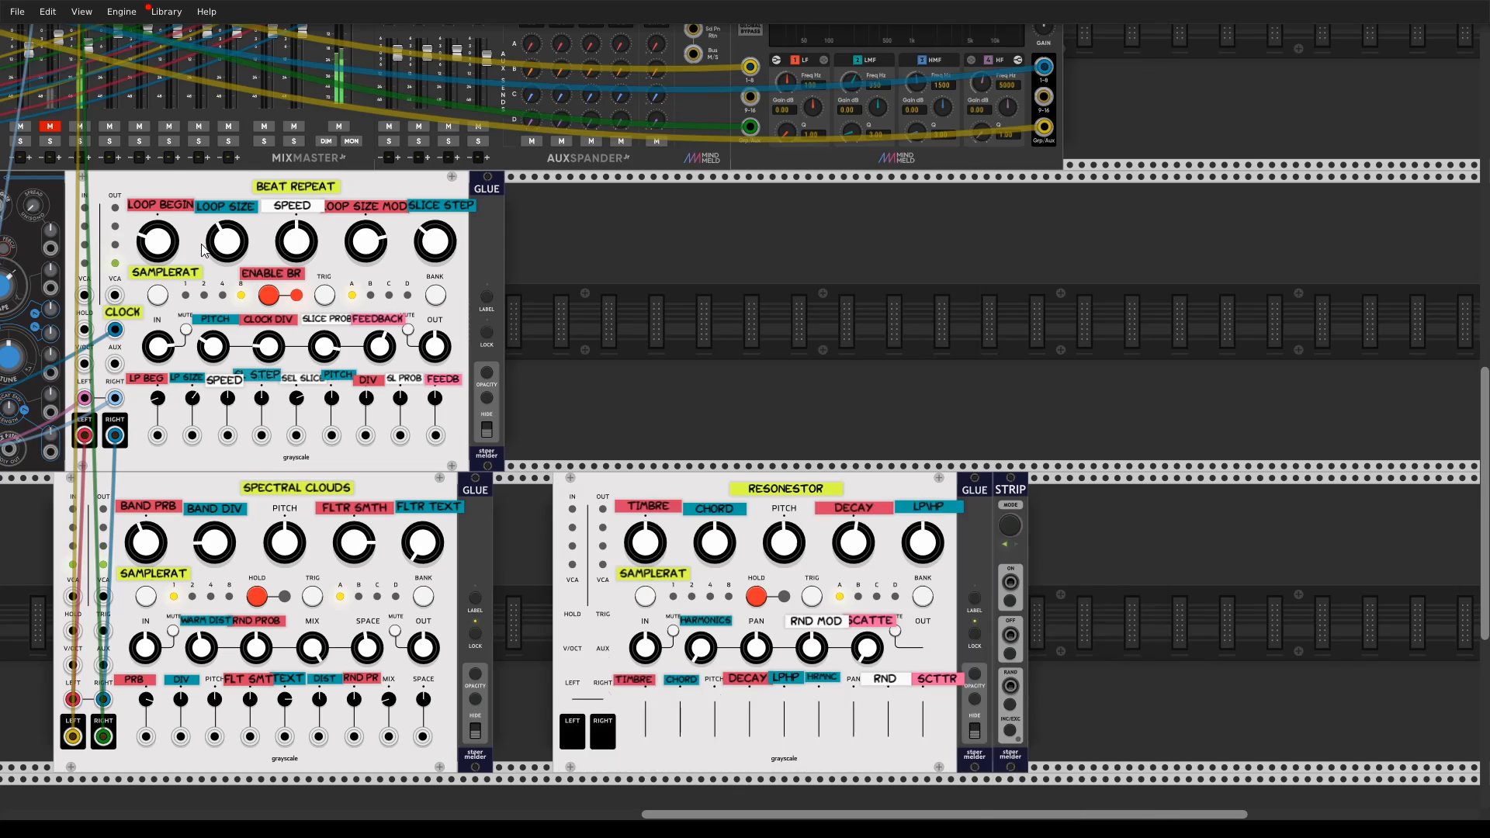
# - Patch the Spectral Clouds left and right outputs into the Resonestor's left and right inputs
pyautogui.moveTo(848, 383); pyautogui.dragTo(1039, 186)
pyautogui.moveTo(700, 205); pyautogui.dragTo(788, 309)
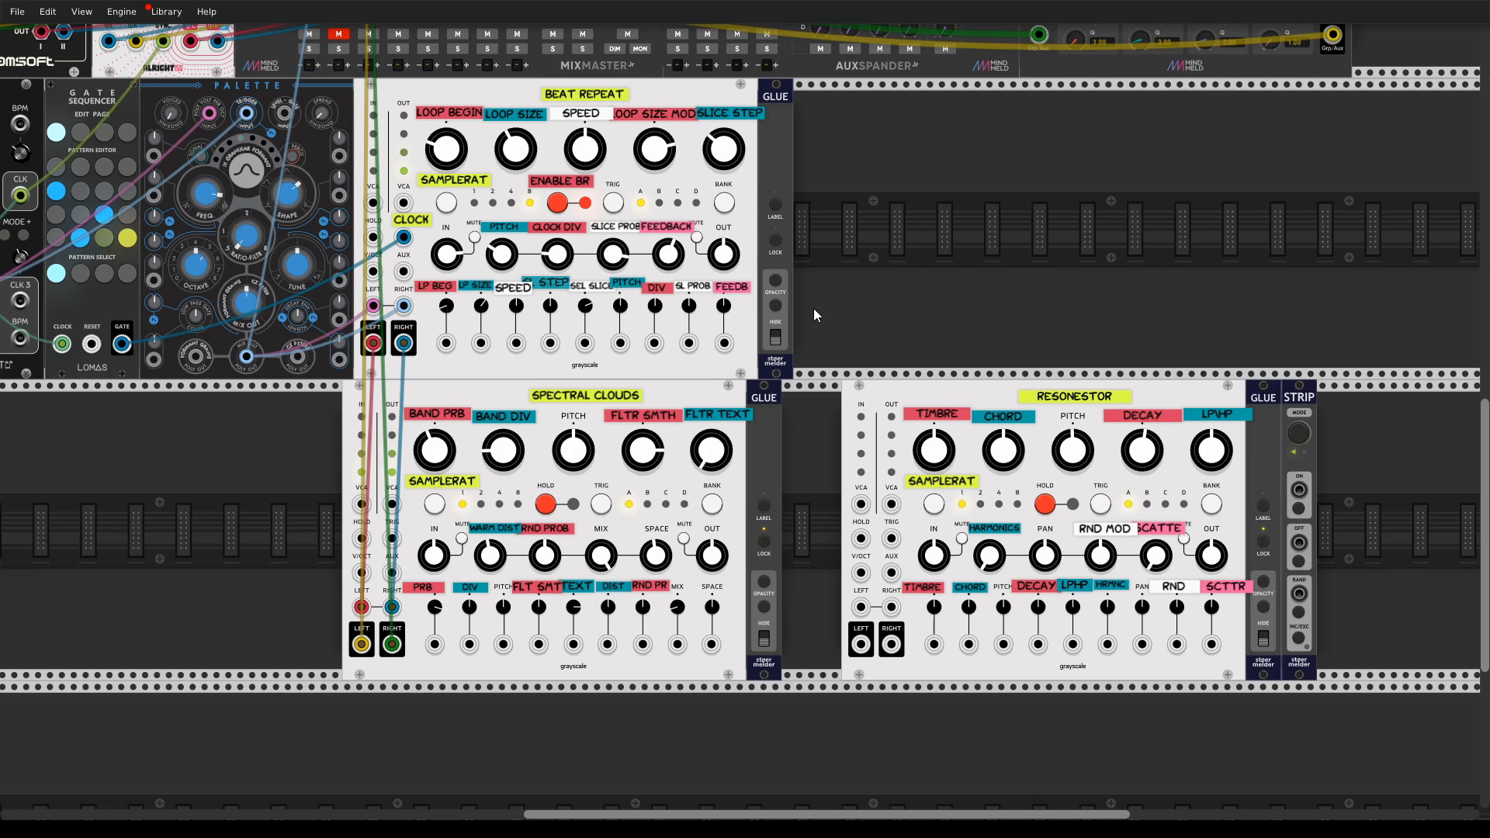
pyautogui.moveTo(813, 309); pyautogui.dragTo(965, 552)
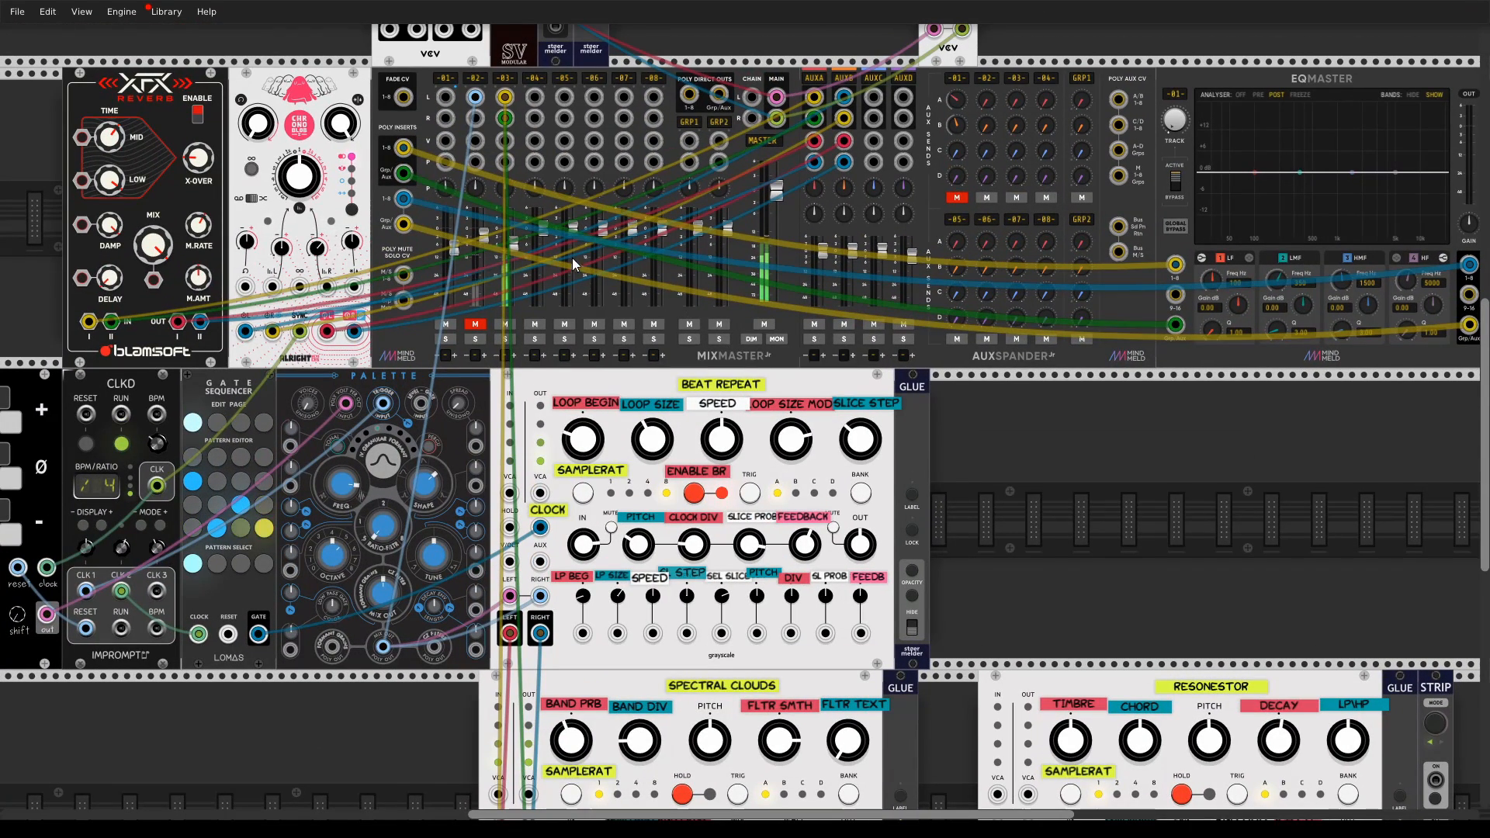
pyautogui.moveTo(1116, 442); pyautogui.dragTo(1073, 177)
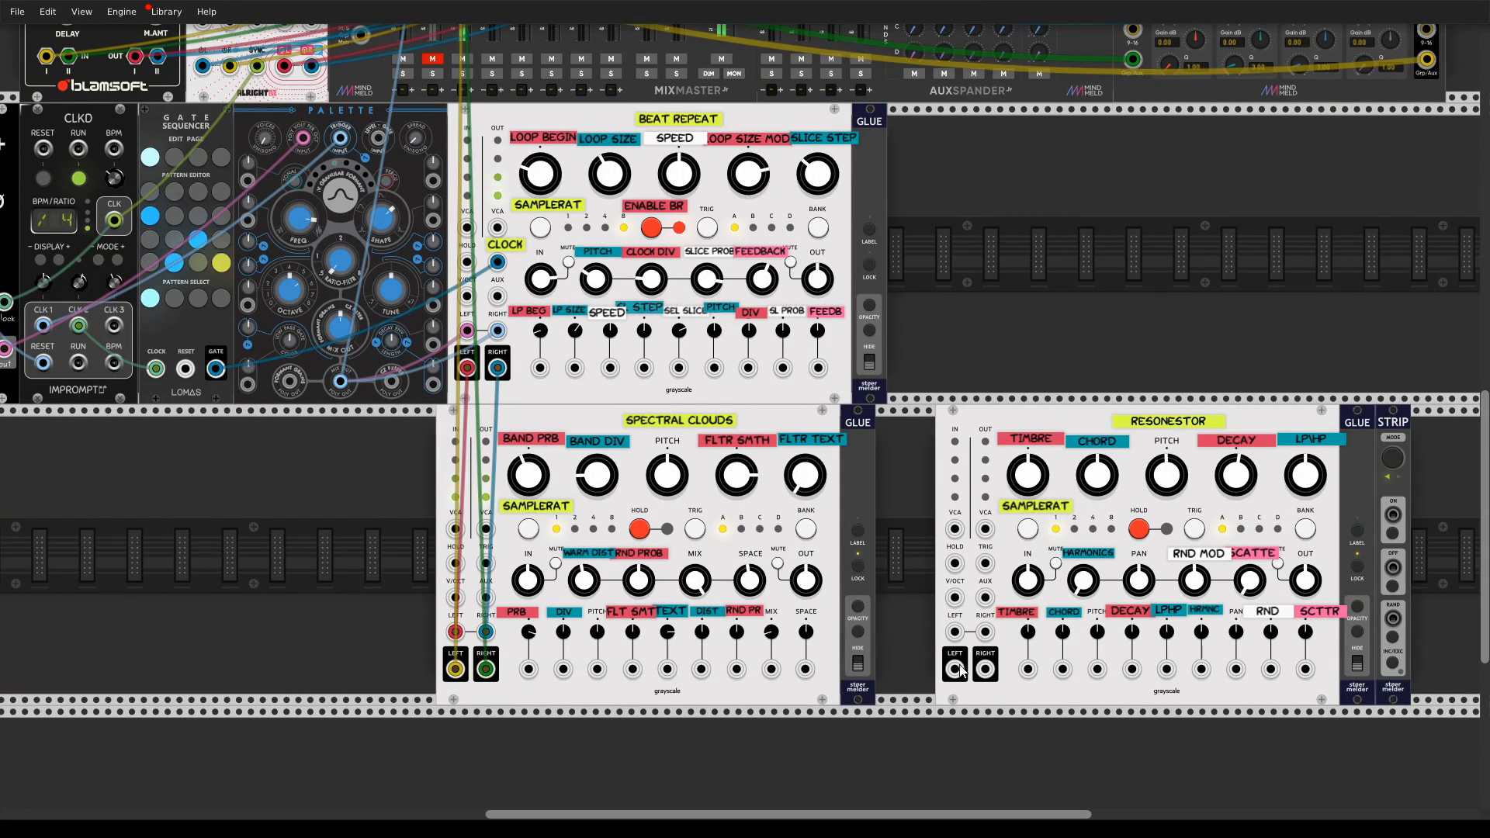
pyautogui.moveTo(955, 632); pyautogui.dragTo(455, 675)
pyautogui.moveTo(984, 633); pyautogui.dragTo(486, 670)
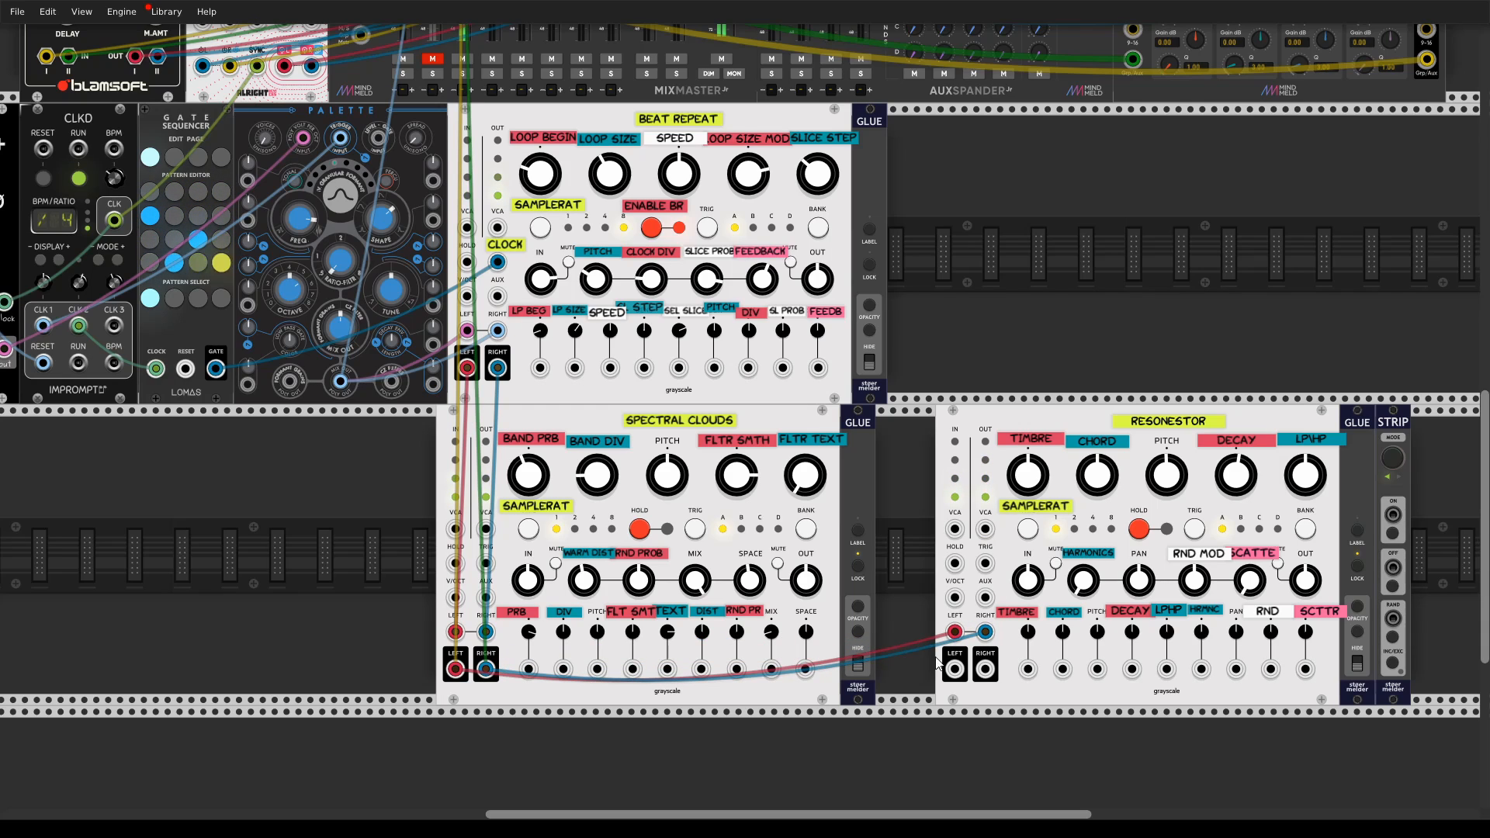
# - Patch the Resonestor's left and right outputs into MixMaster channel 4
pyautogui.moveTo(955, 669); pyautogui.dragTo(984, 638)
pyautogui.scroll(3, 553, 215)
pyautogui.scroll(-2, 859, 715)
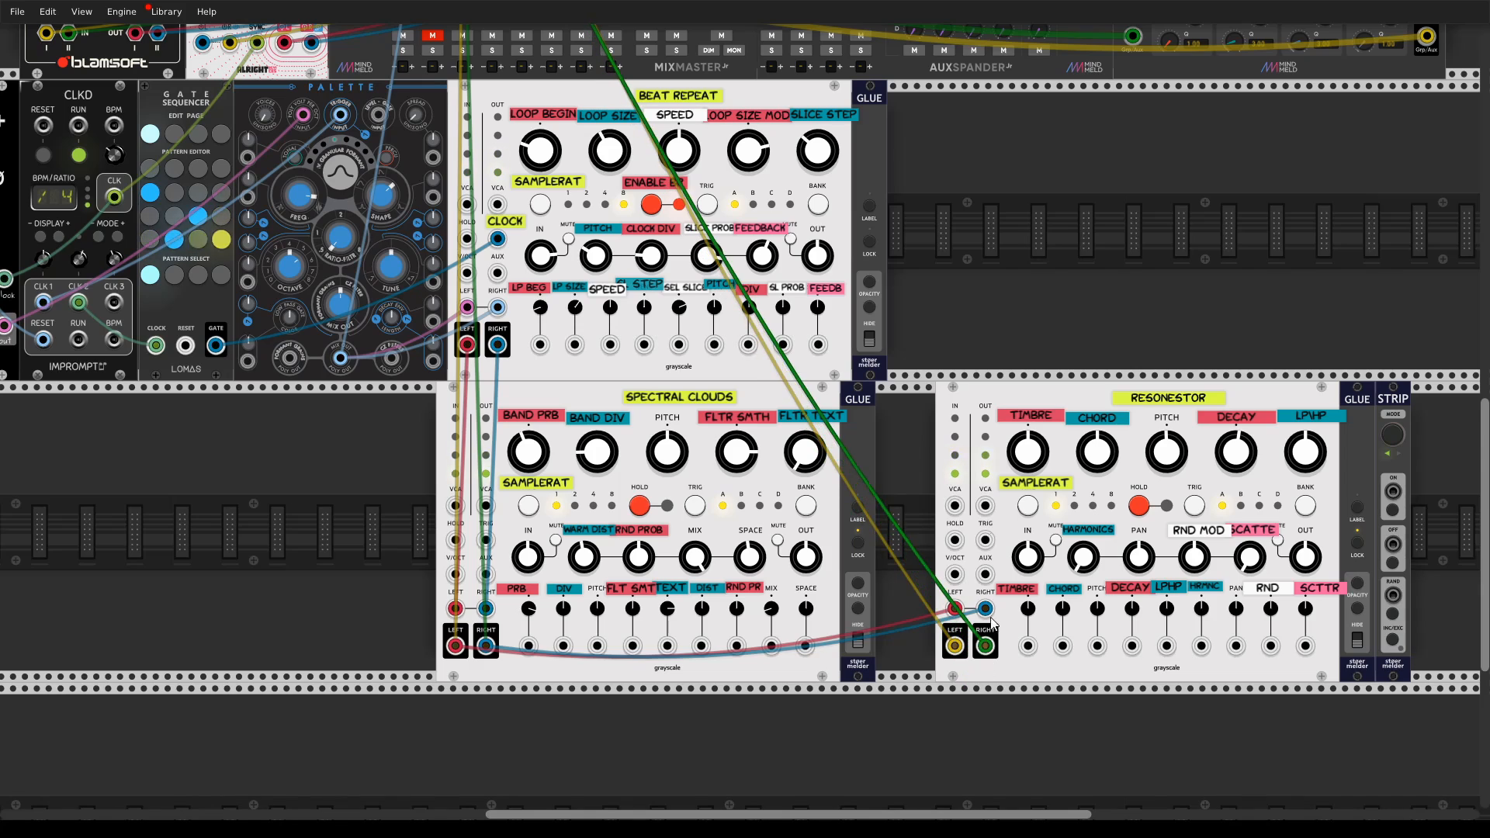
# - Set the MixMaster channel 4 level to about -13.5 dB and mute channel 3
pyautogui.scroll(5, 979, 648)
pyautogui.moveTo(464, 341); pyautogui.dragTo(463, 369)
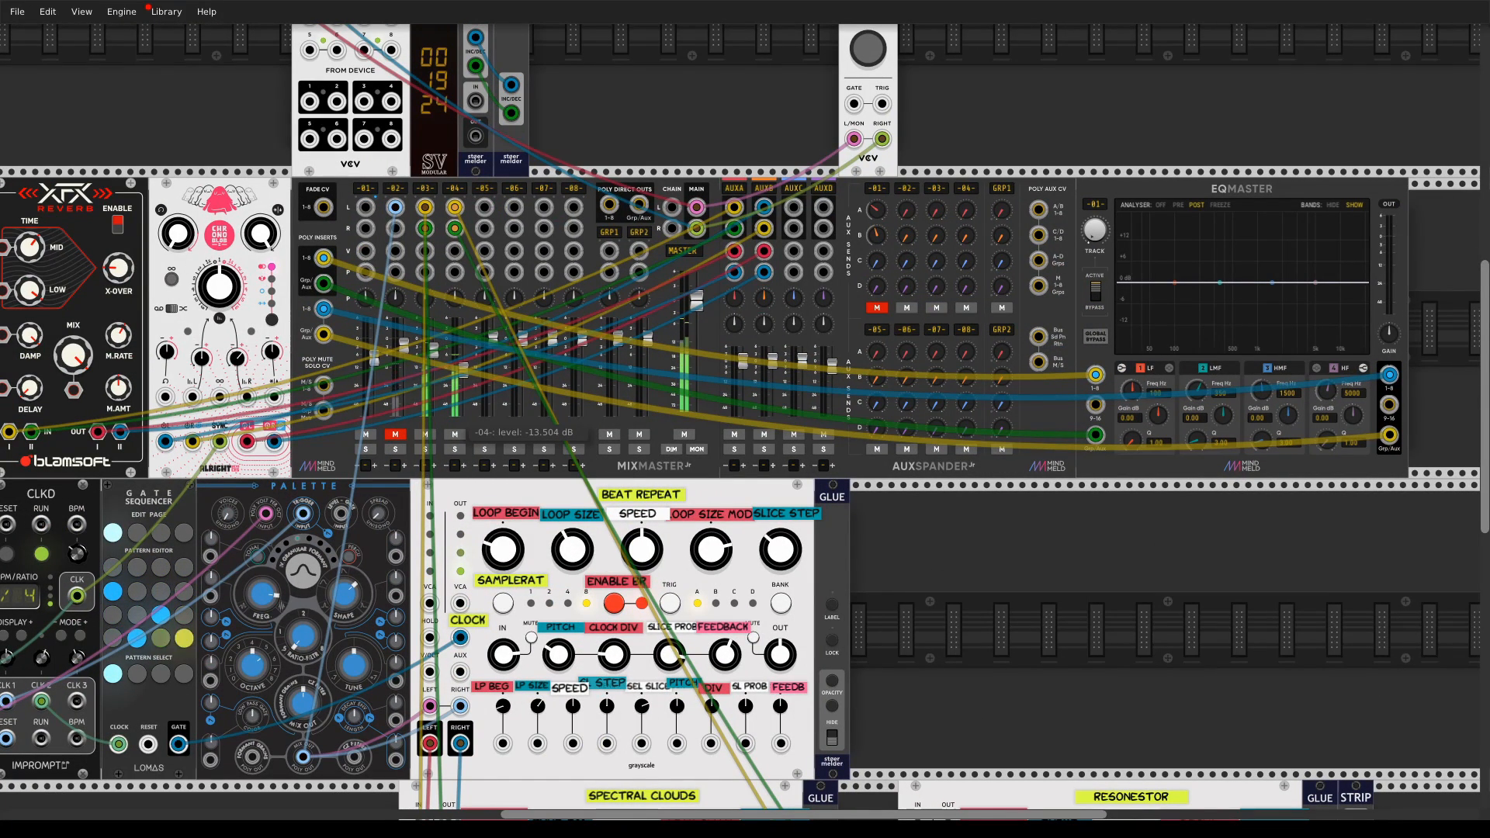
pyautogui.click(425, 434)
# - Adjust the Resonestor's timbre and set its chord to about 0
pyautogui.moveTo(1060, 558); pyautogui.dragTo(928, 318)
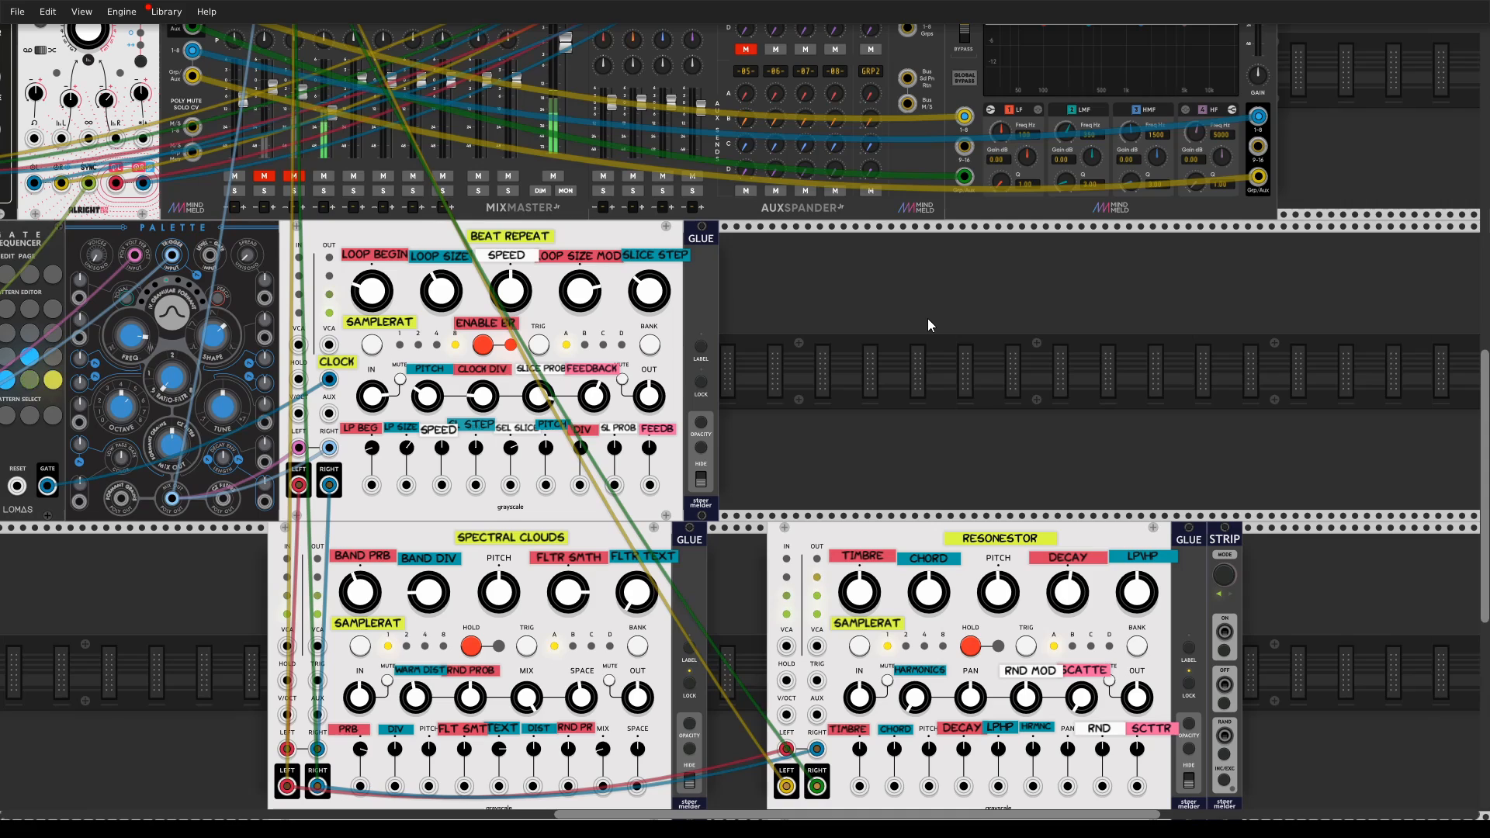
pyautogui.moveTo(942, 360); pyautogui.dragTo(826, 240)
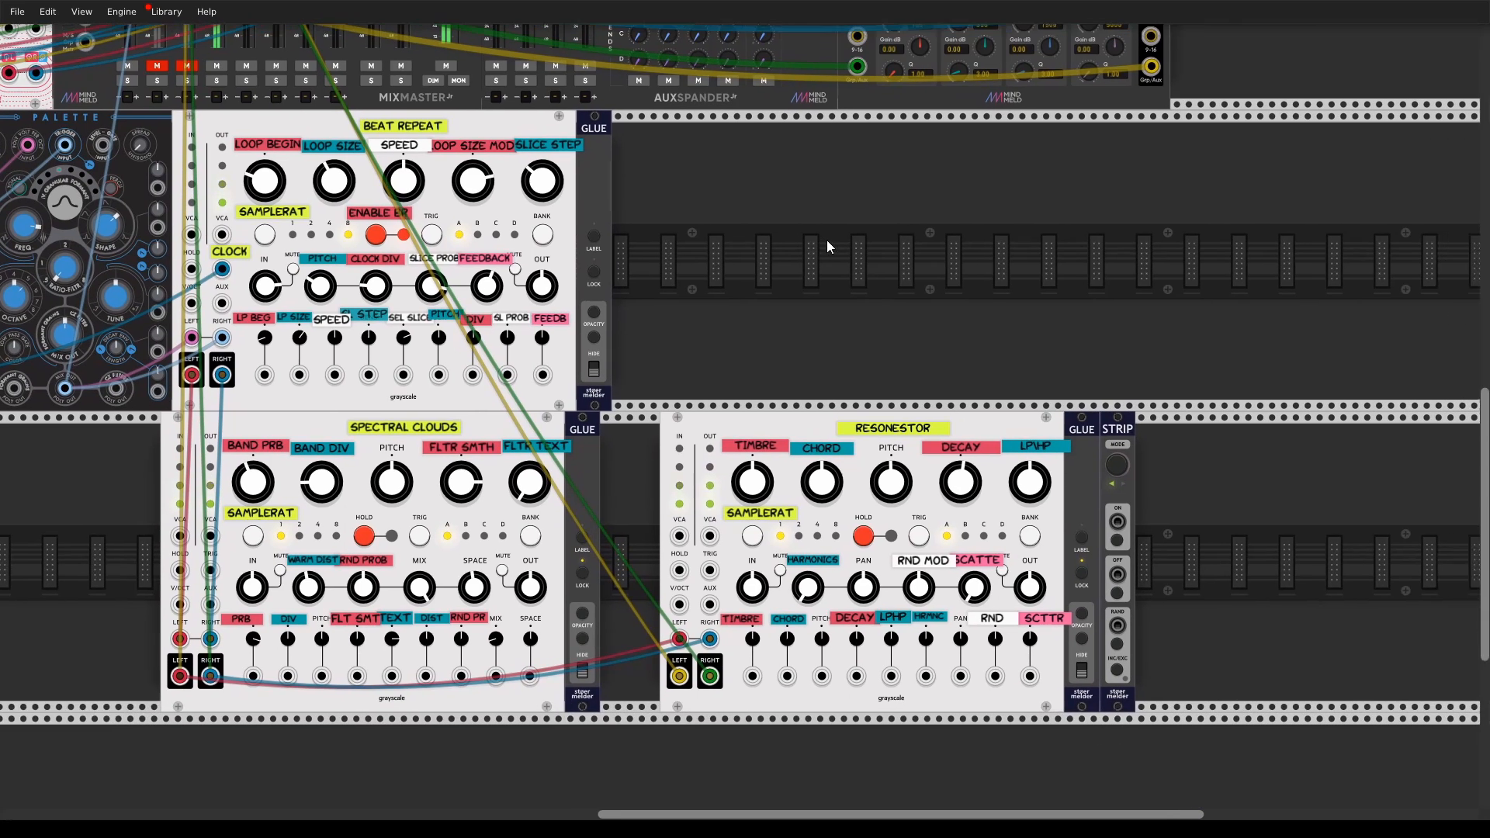
pyautogui.moveTo(757, 481); pyautogui.dragTo(824, 486)
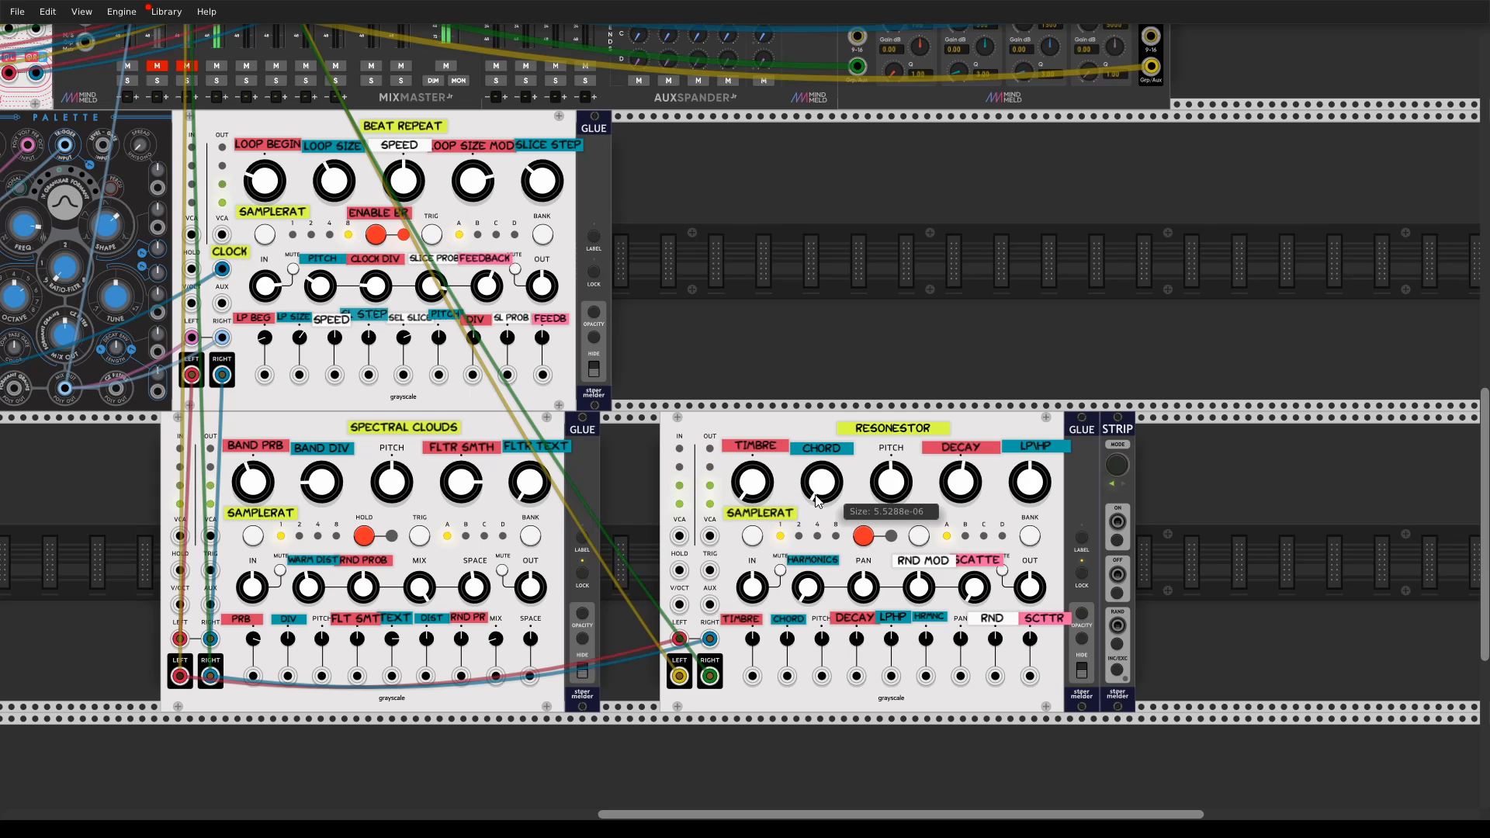
pyautogui.moveTo(756, 582); pyautogui.dragTo(754, 592)
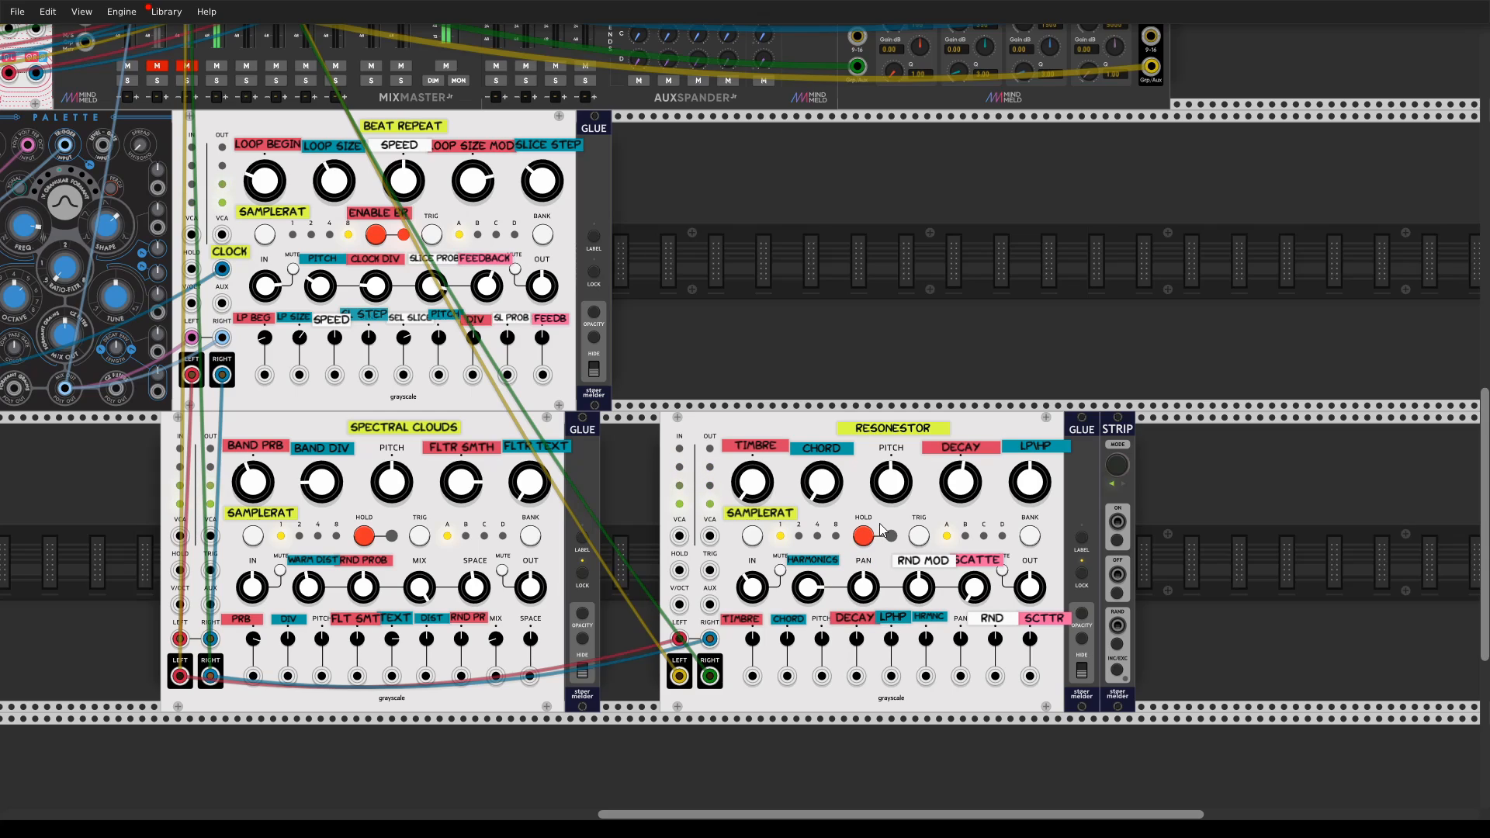
# - Adjust the Resonestor's decay, try LP/HP at about 0.27, and reset LP/HP to its default
pyautogui.moveTo(957, 490); pyautogui.dragTo(960, 488)
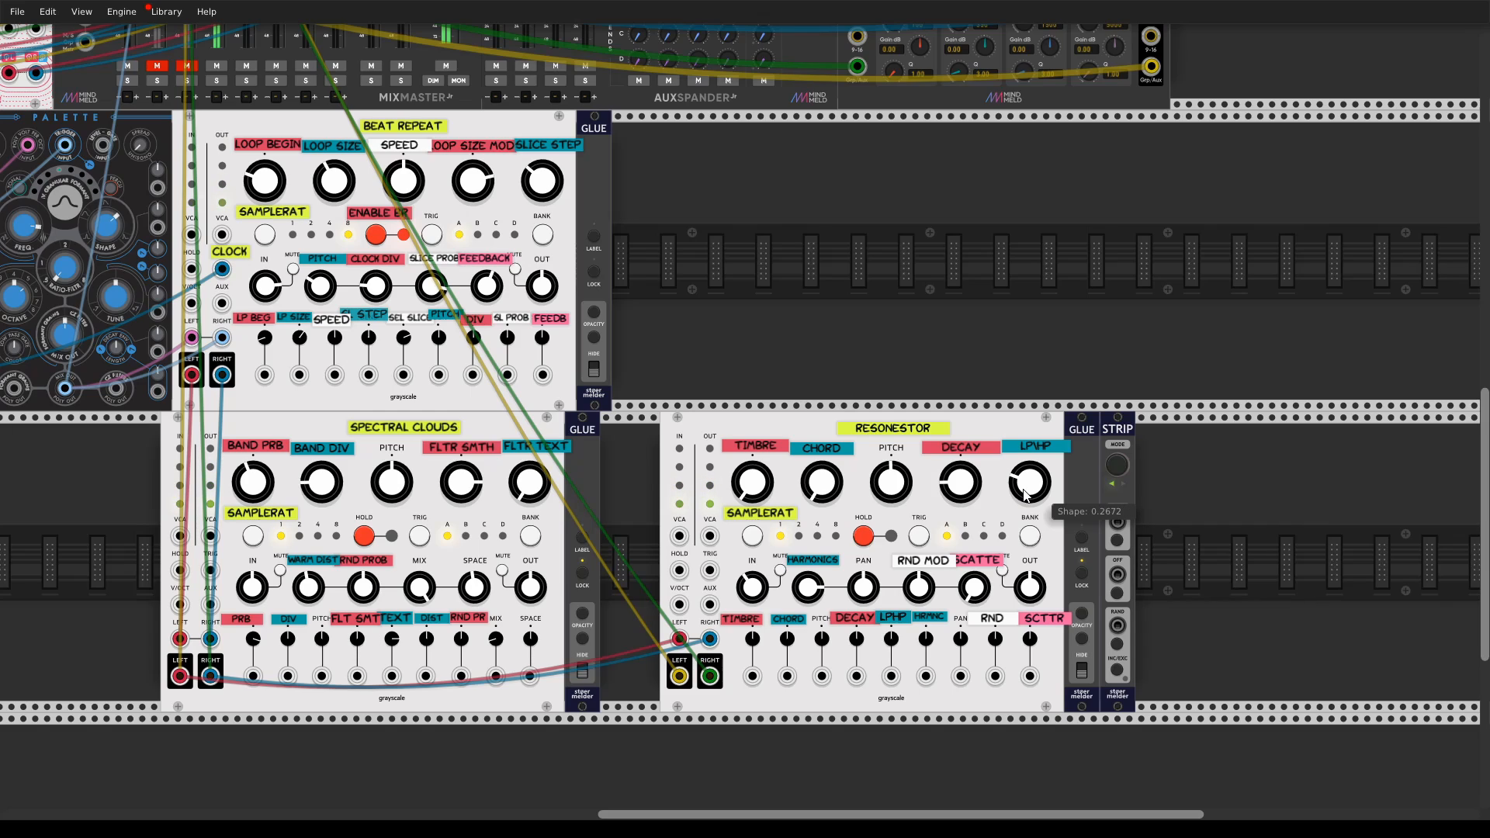
pyautogui.doubleClick(1025, 494)
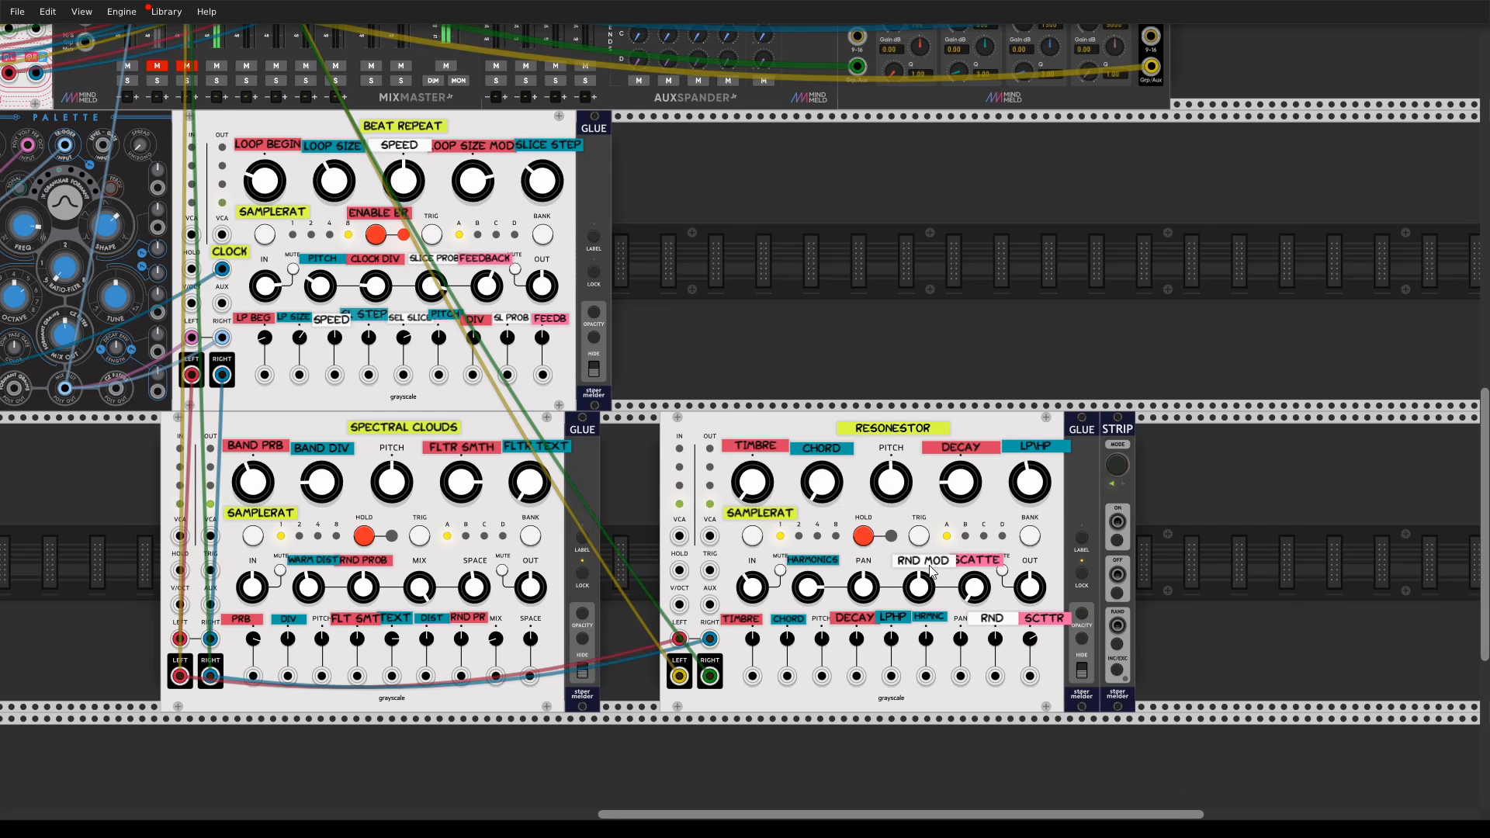
# - Unmute channel 3 on the MixMaster and set the channel 4 level to about -3 dB
pyautogui.moveTo(928, 473); pyautogui.dragTo(966, 458)
pyautogui.moveTo(810, 314); pyautogui.dragTo(918, 650)
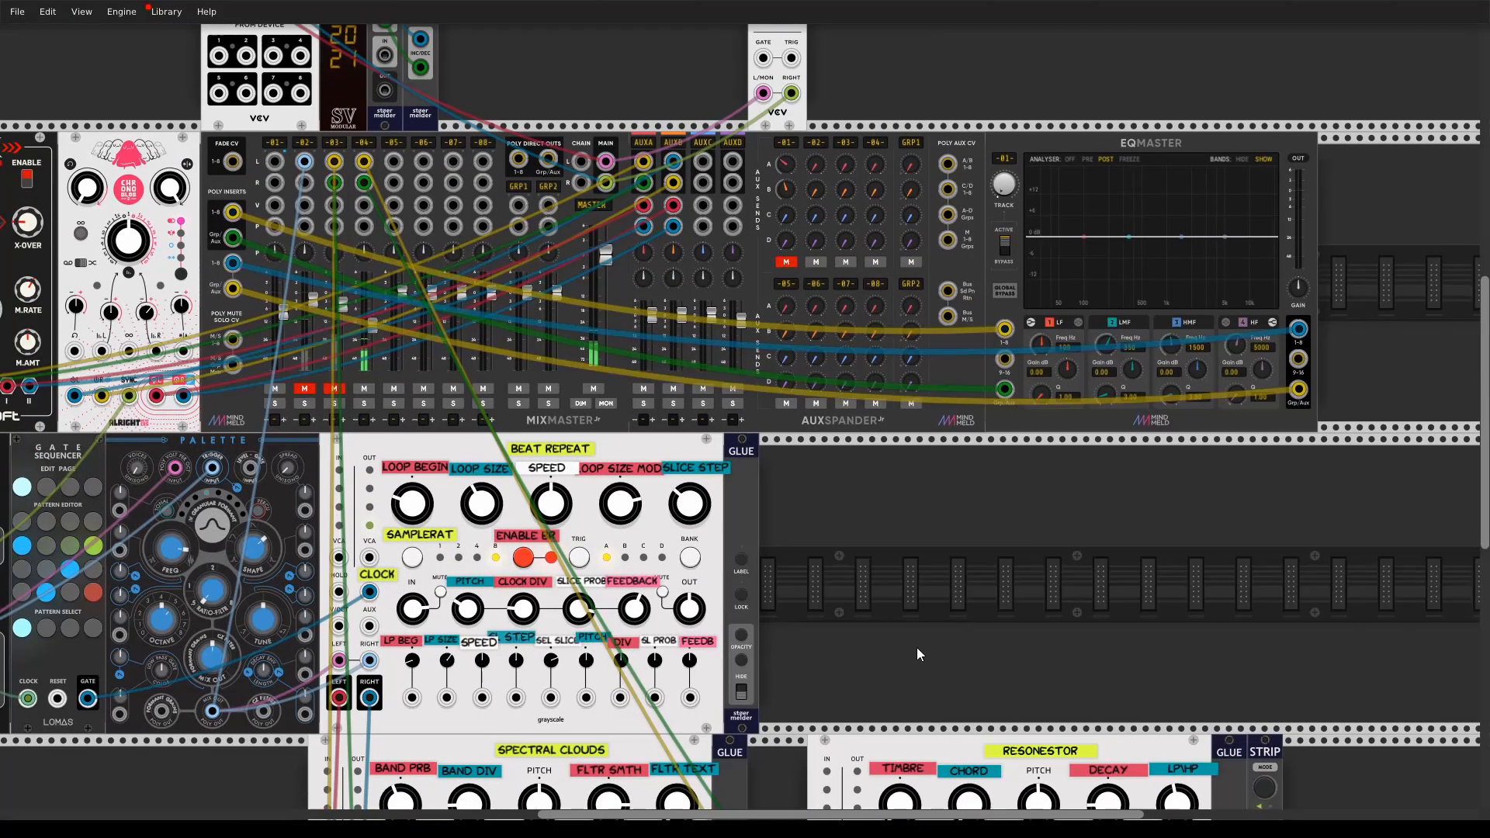
pyautogui.click(334, 388)
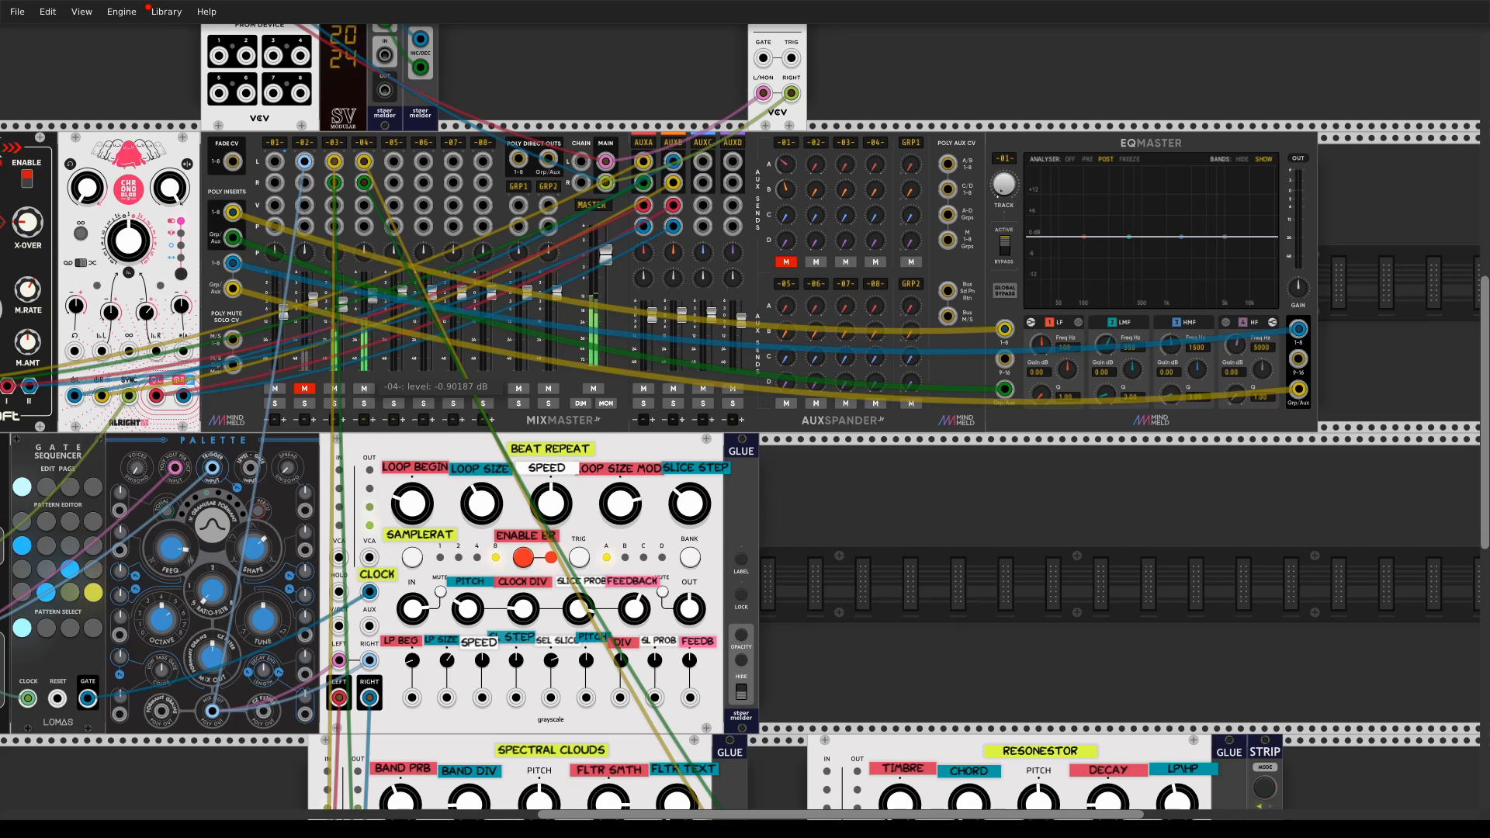
pyautogui.scroll(-2, 926, 408)
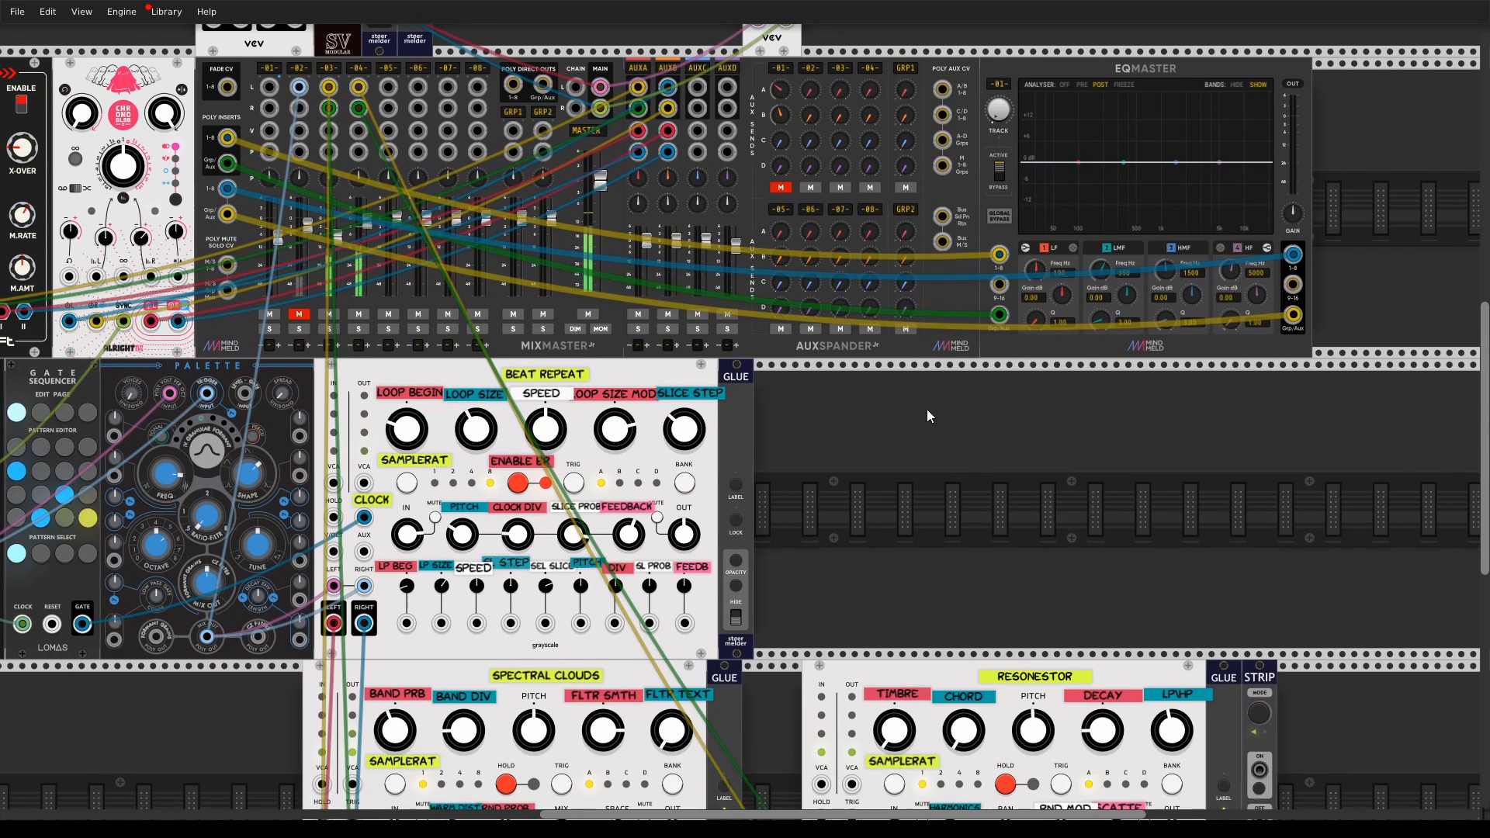
pyautogui.moveTo(367, 222); pyautogui.dragTo(336, 240)
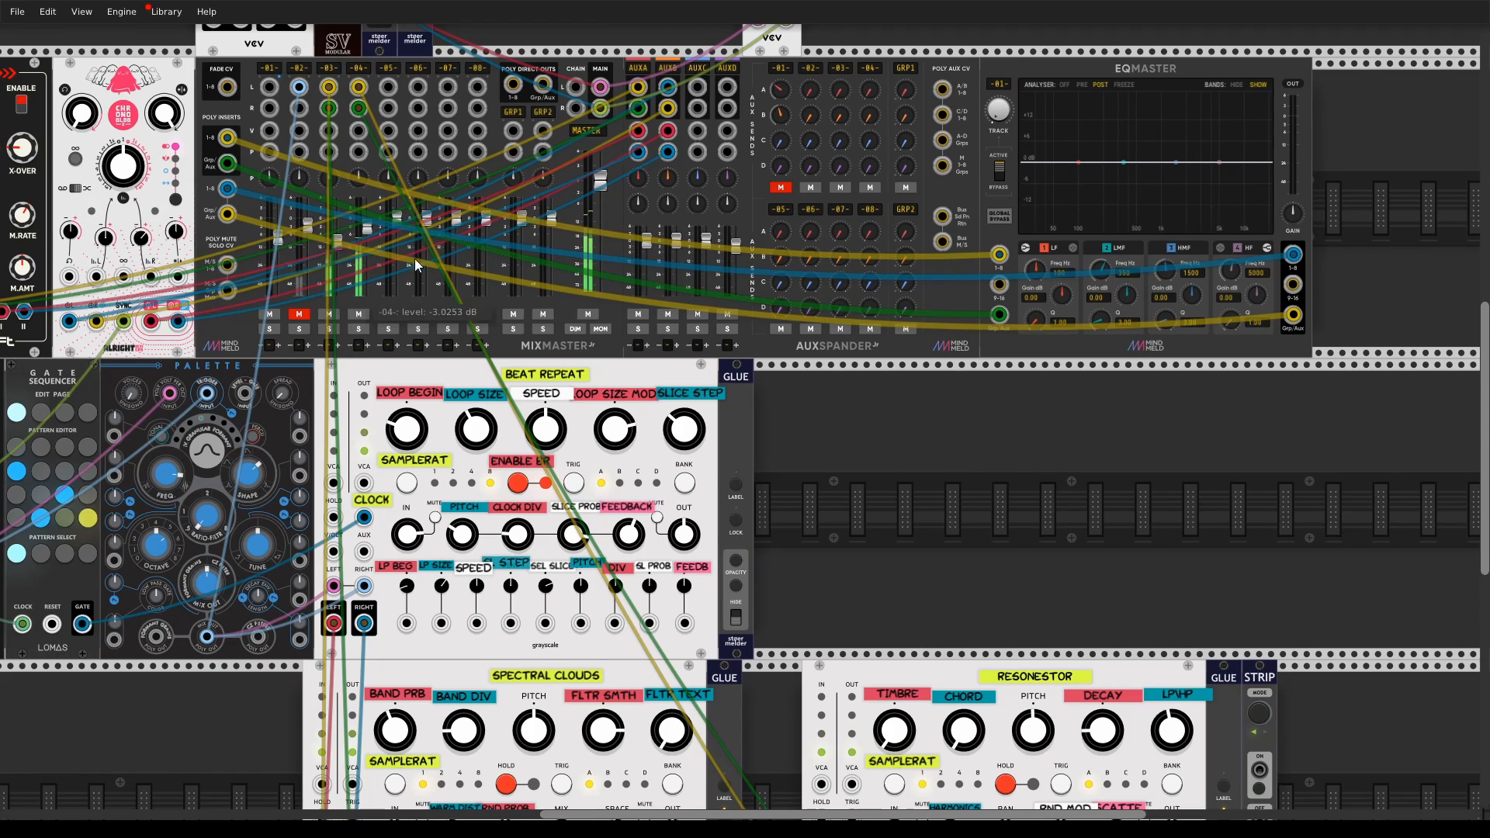
# - Switch the Resonestor's sample rate setting and mute channel 4 on the MixMaster
pyautogui.scroll(-6, 1096, 405)
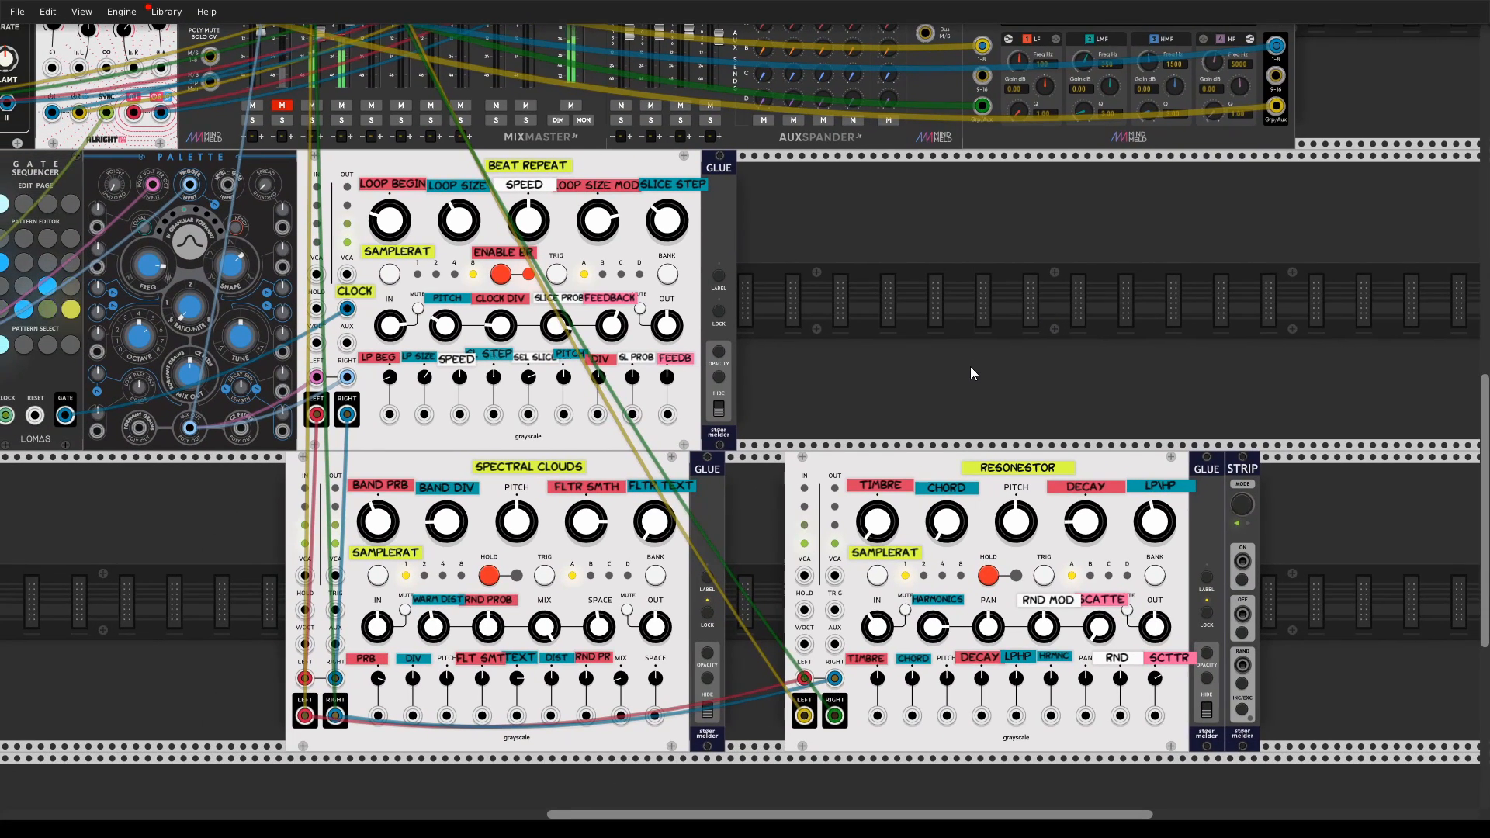
pyautogui.click(873, 576)
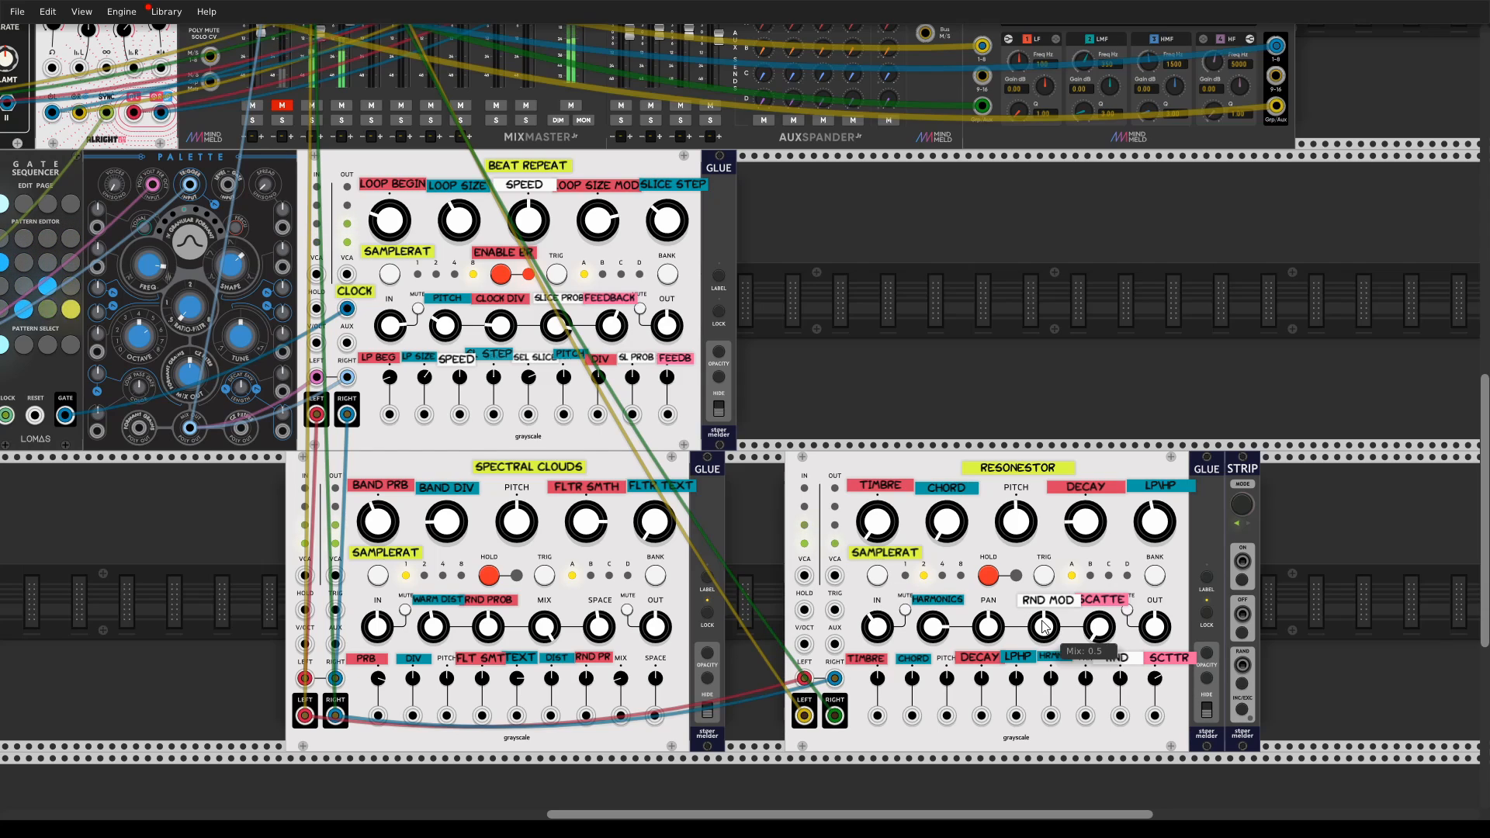
pyautogui.click(344, 107)
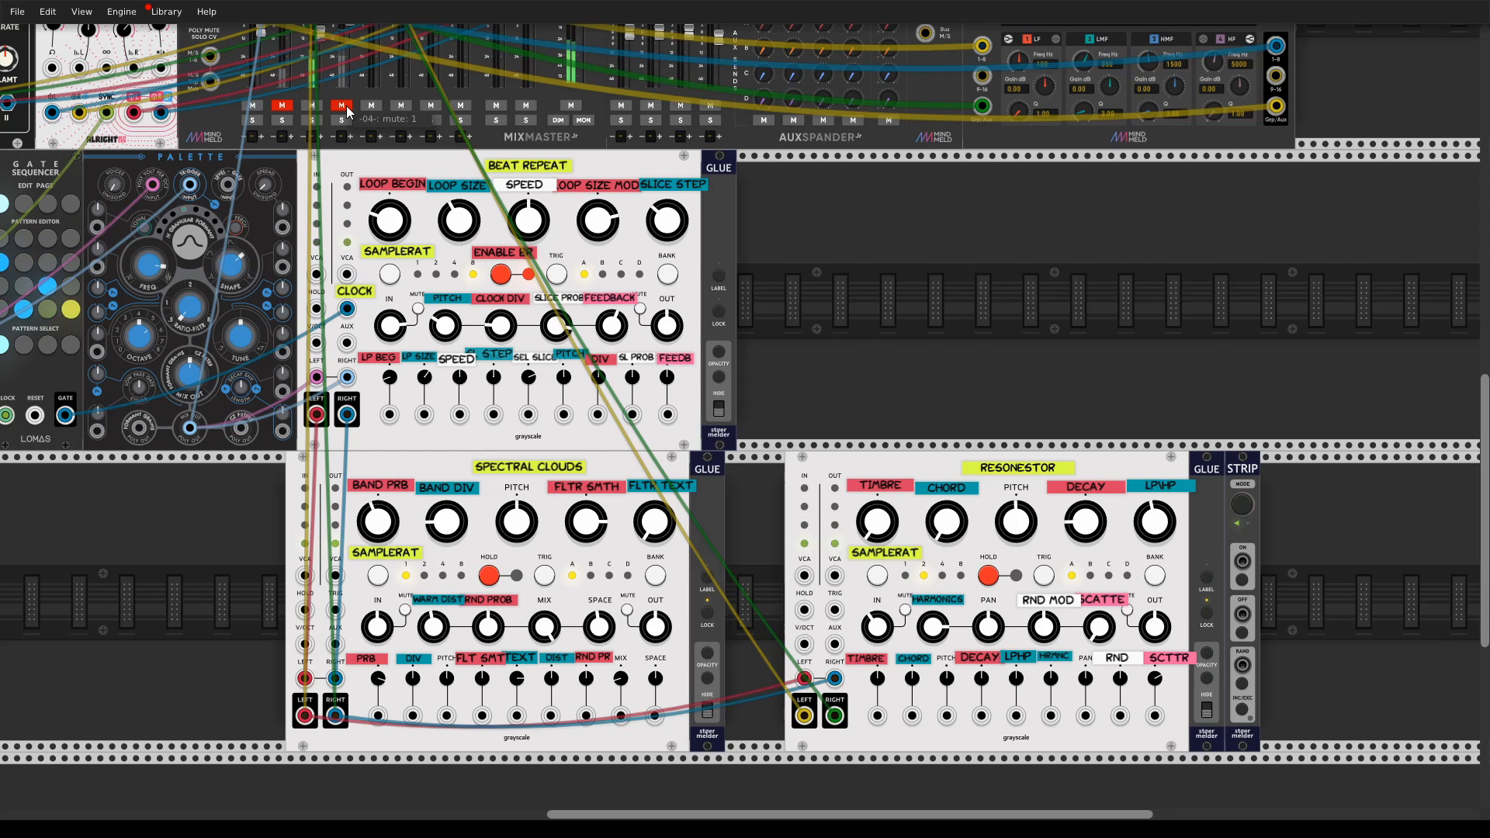
# - Try the Resonestor's pan and random modulation, reset the random modulation to its default, and raise its CV amount
pyautogui.moveTo(930, 356); pyautogui.dragTo(789, 193)
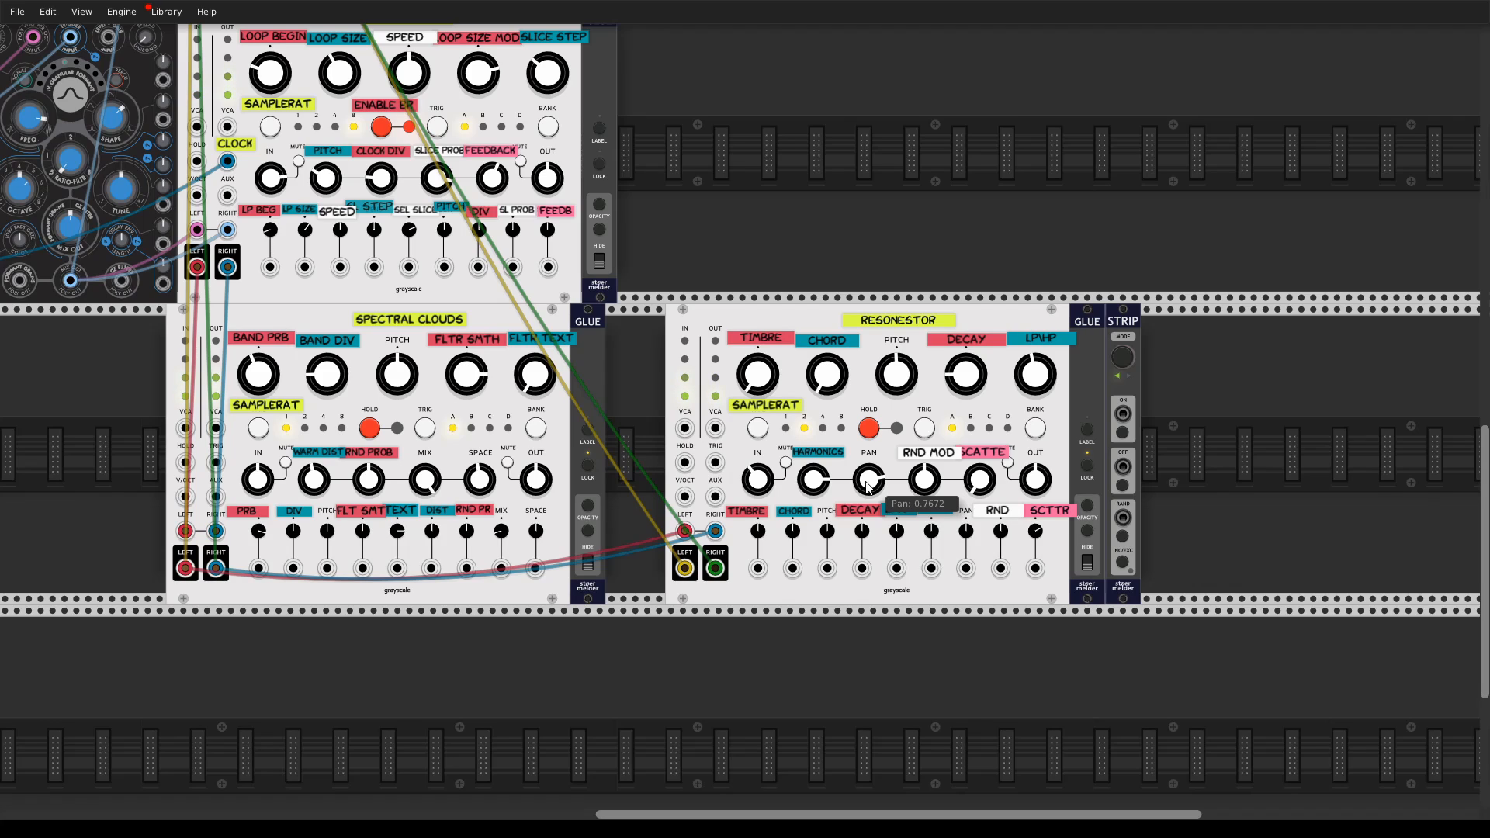
pyautogui.scroll(-3, 868, 486)
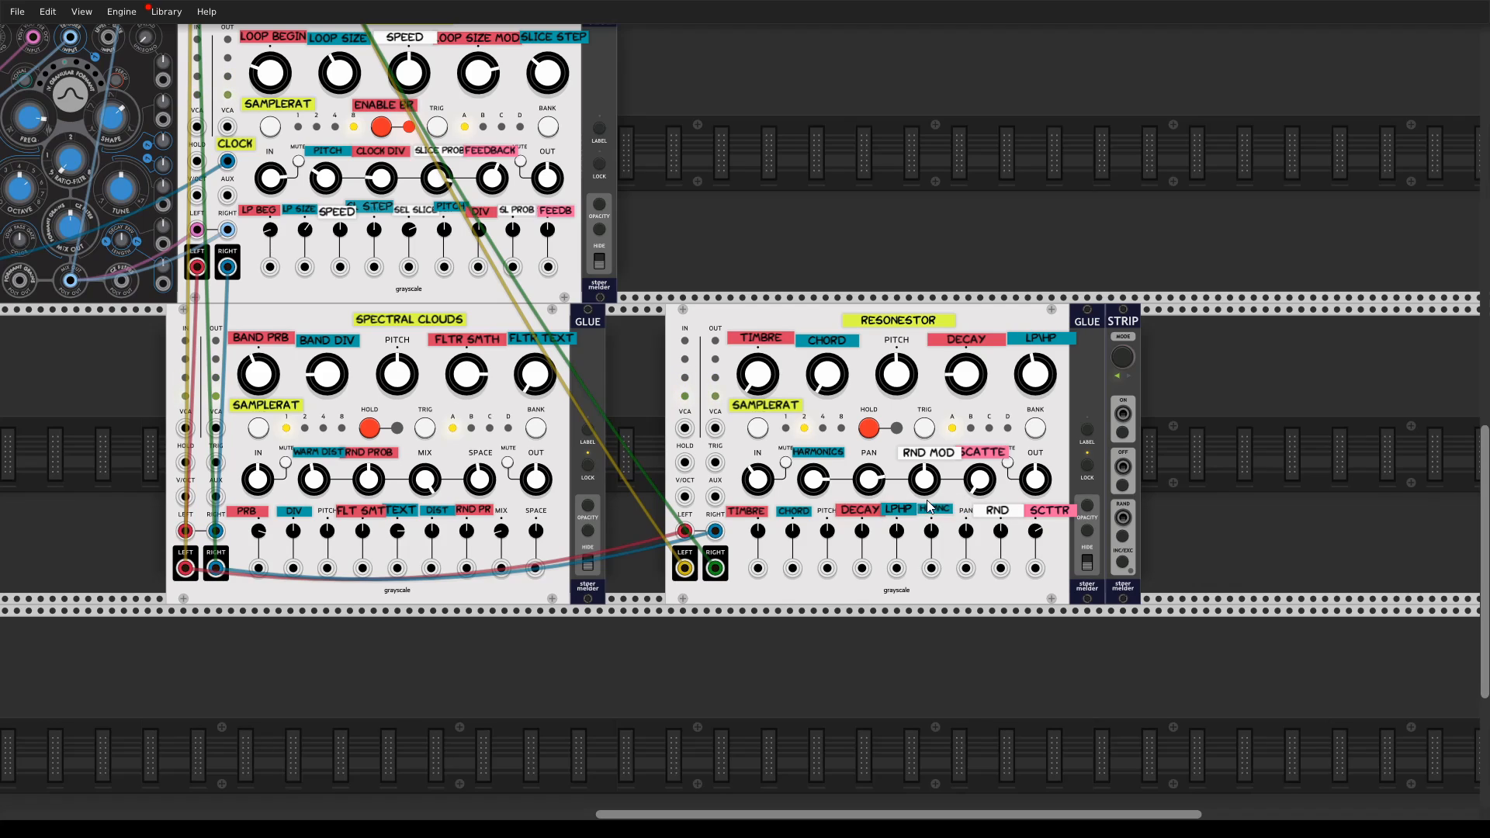
pyautogui.scroll(1, 931, 481)
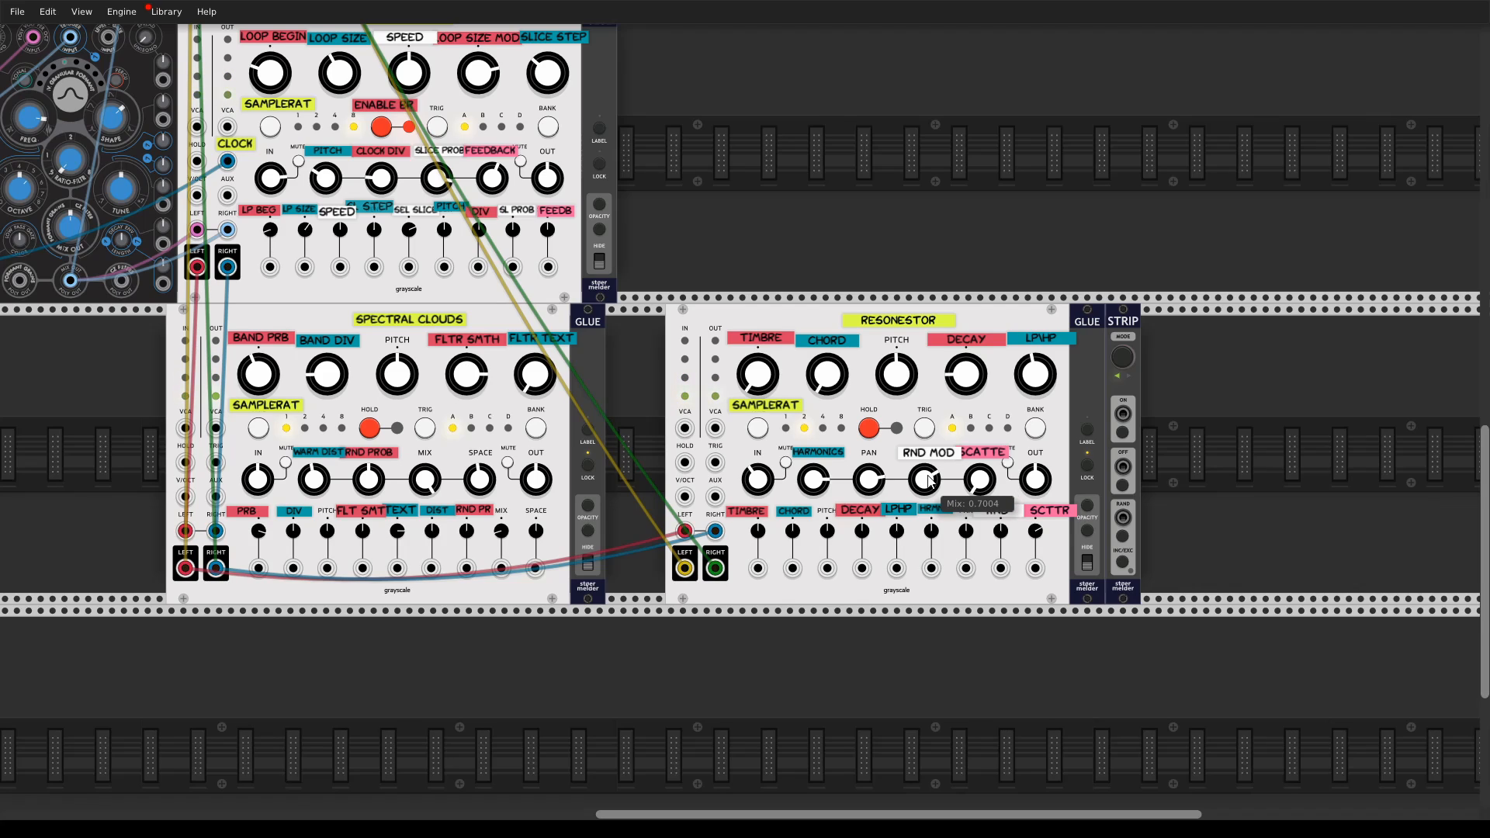
pyautogui.scroll(-1, 931, 481)
pyautogui.doubleClick(928, 475)
pyautogui.moveTo(1000, 533); pyautogui.dragTo(1000, 518)
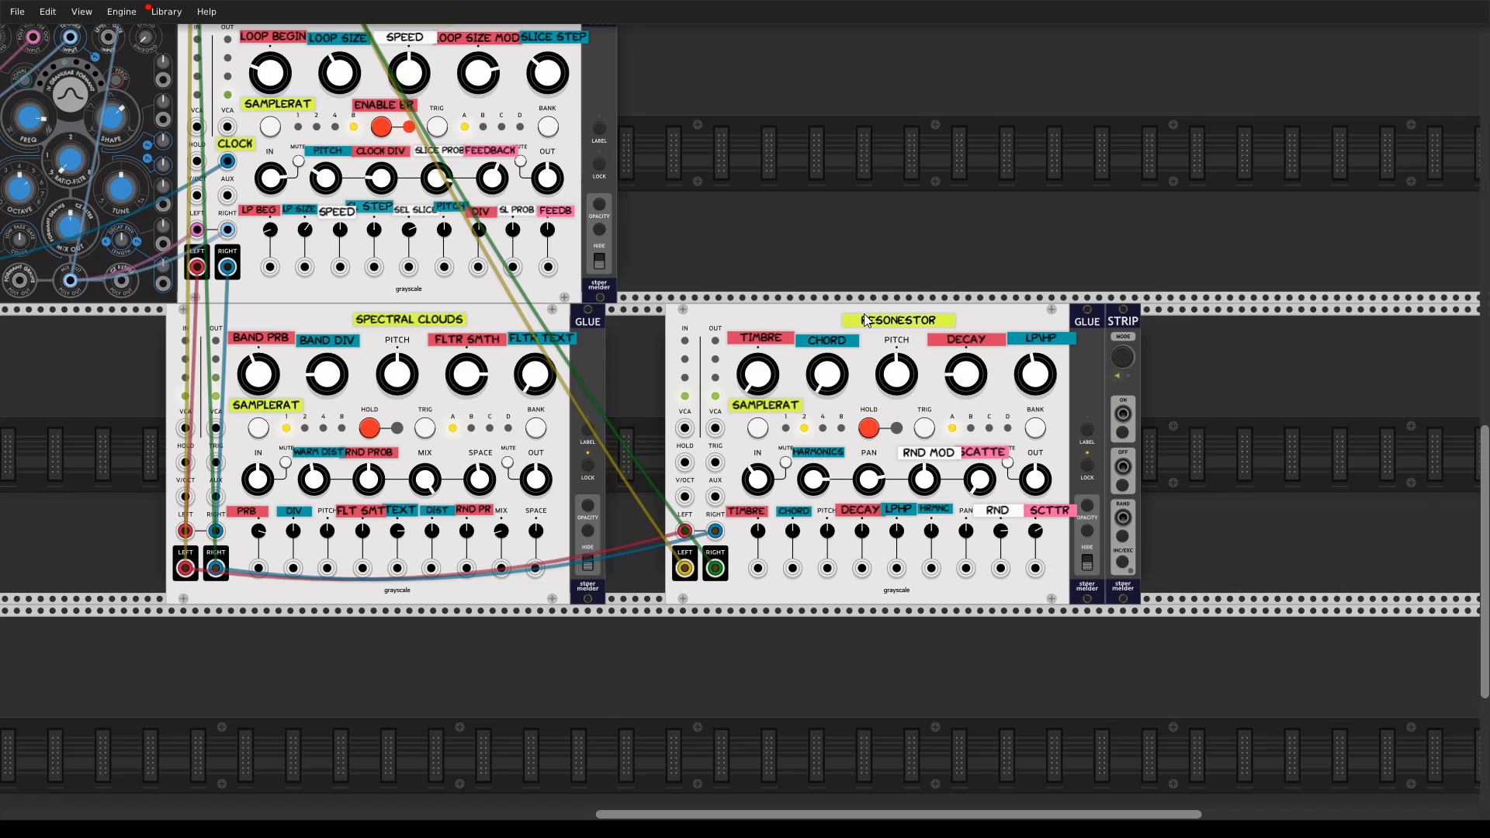
# - Adjust the Resonestor's timbre and its CV amount, and set the chord to about 0.73
pyautogui.moveTo(844, 244); pyautogui.dragTo(749, 306)
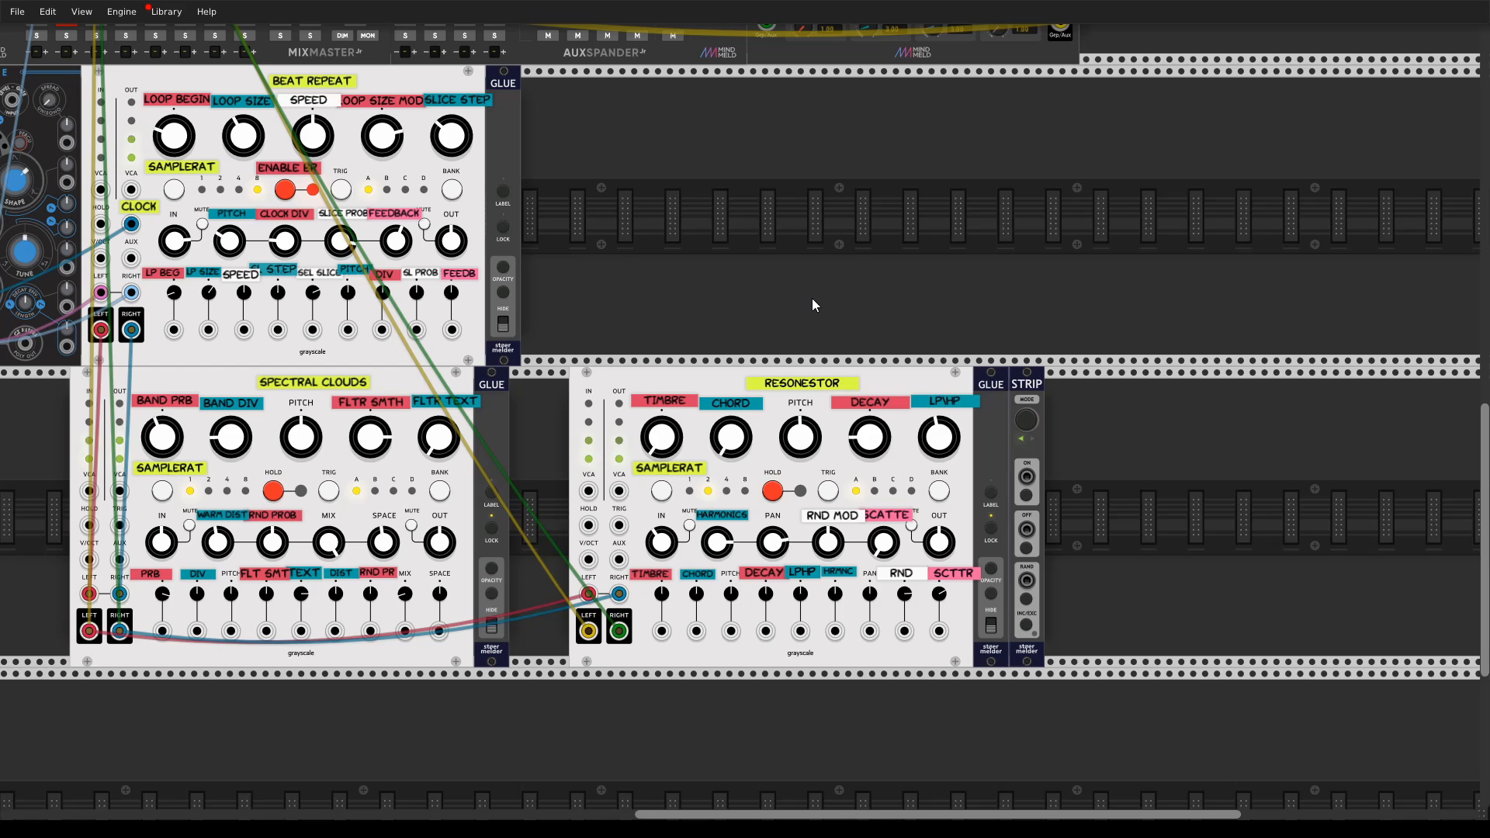
pyautogui.moveTo(811, 304); pyautogui.dragTo(745, 255)
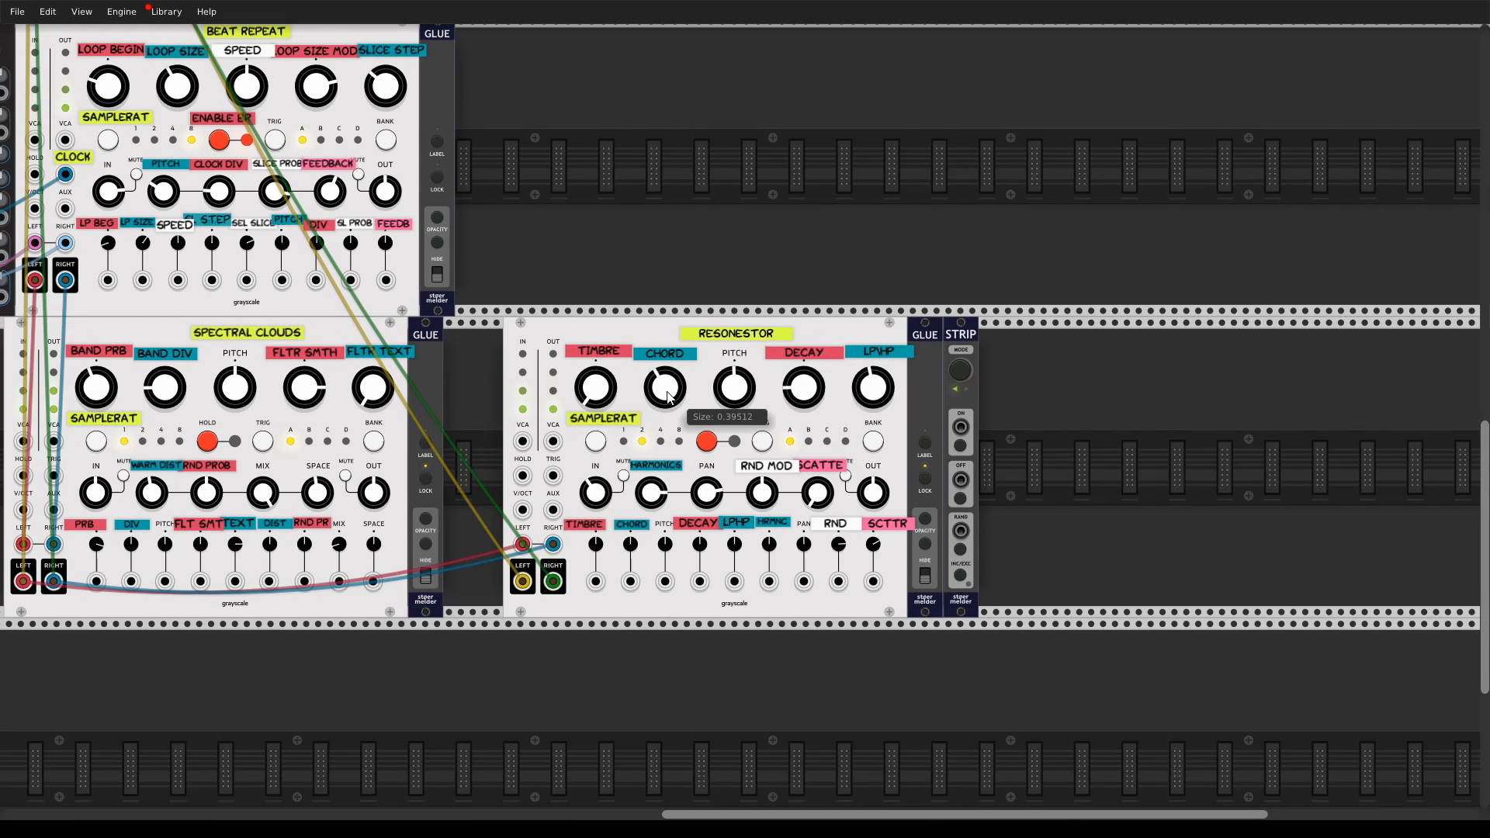
pyautogui.moveTo(590, 396); pyautogui.dragTo(591, 396)
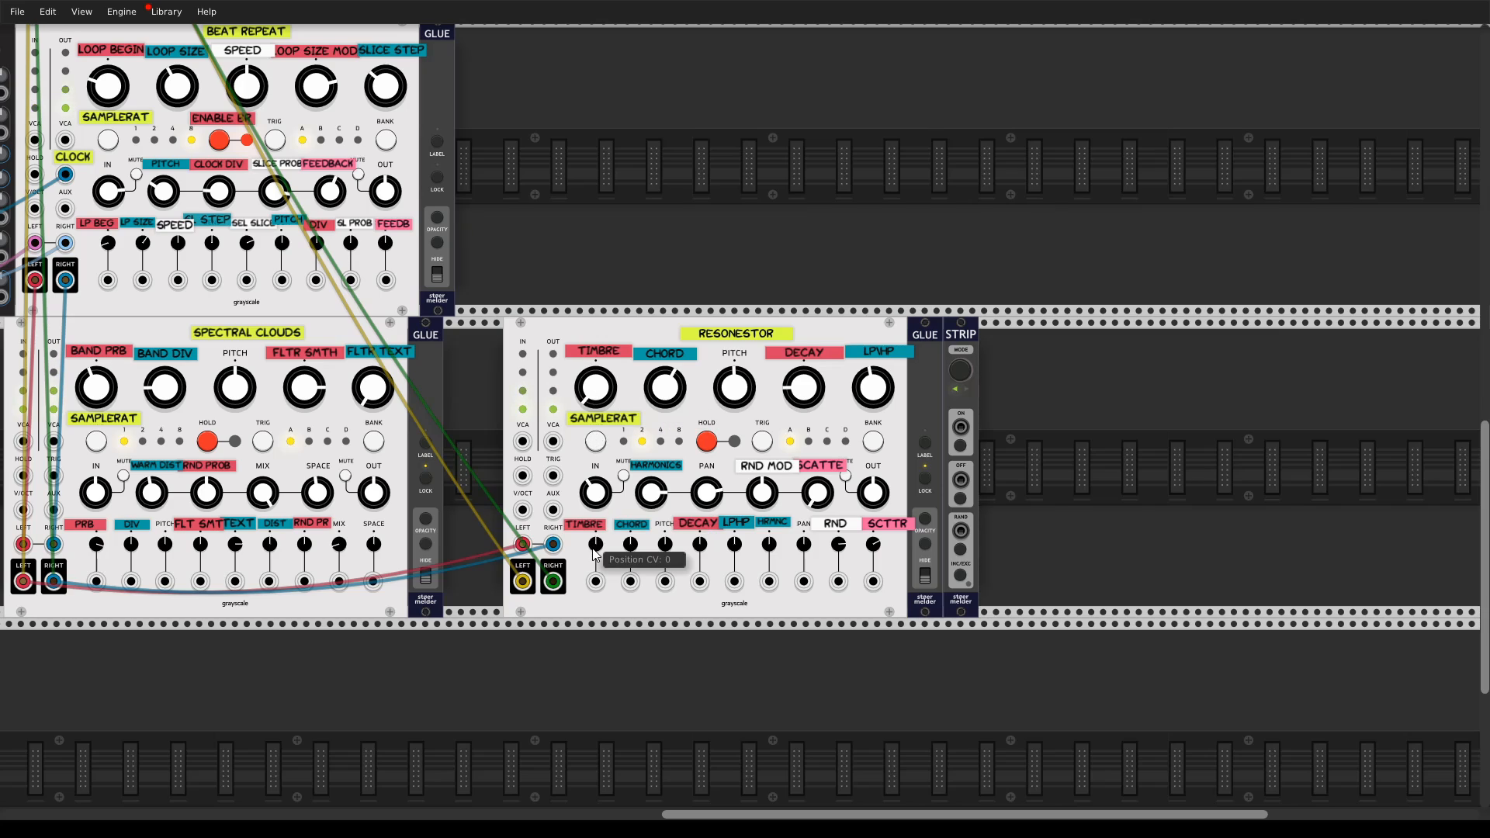
pyautogui.moveTo(596, 552); pyautogui.dragTo(597, 541)
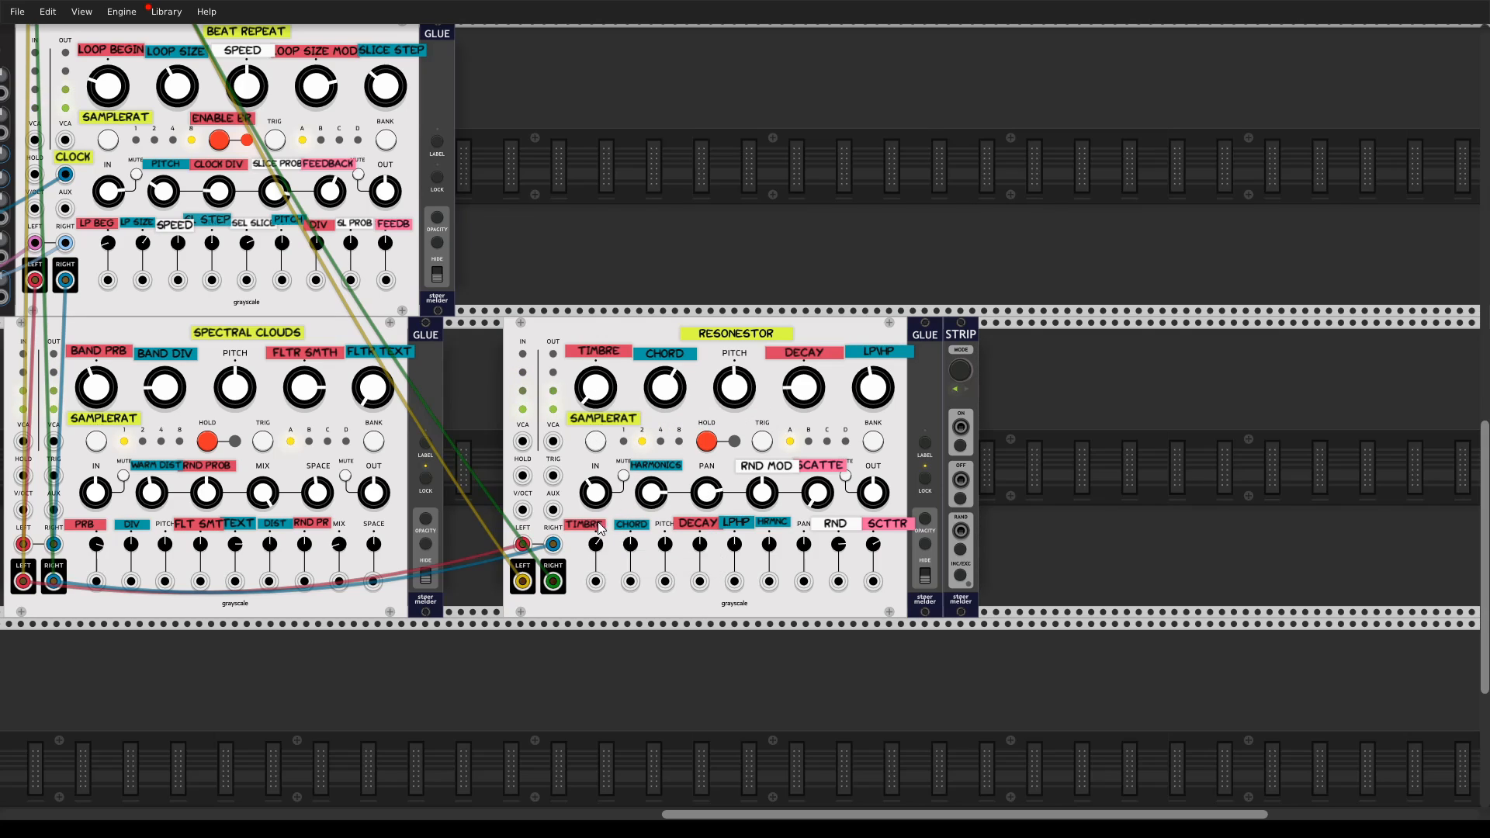
pyautogui.moveTo(665, 392); pyautogui.dragTo(665, 391)
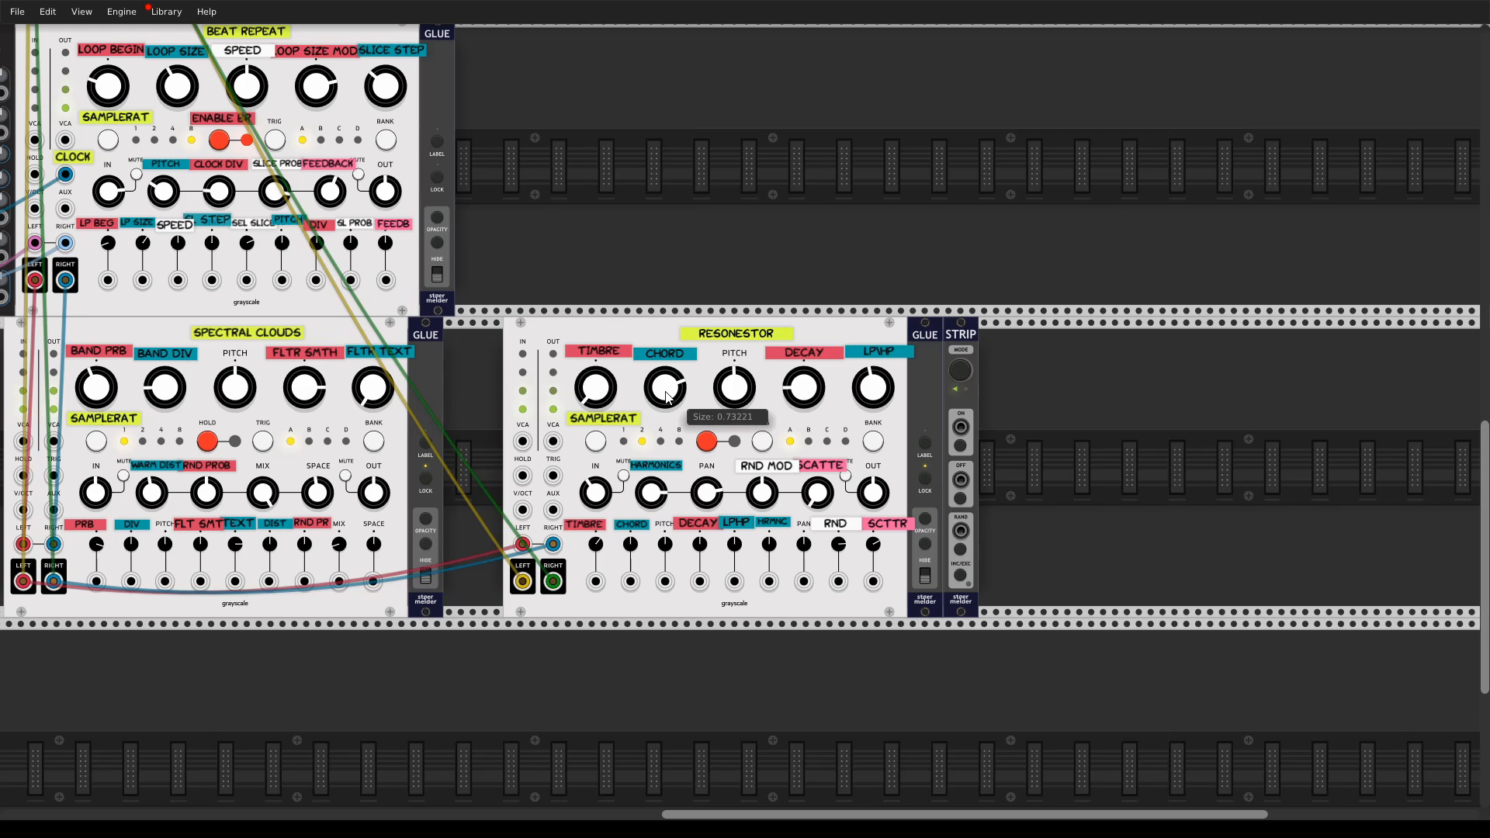
# - Mute and unmute channel 3 on the MixMaster and try the channel 4 level at about -13 dB
pyautogui.moveTo(612, 285); pyautogui.dragTo(1130, 585)
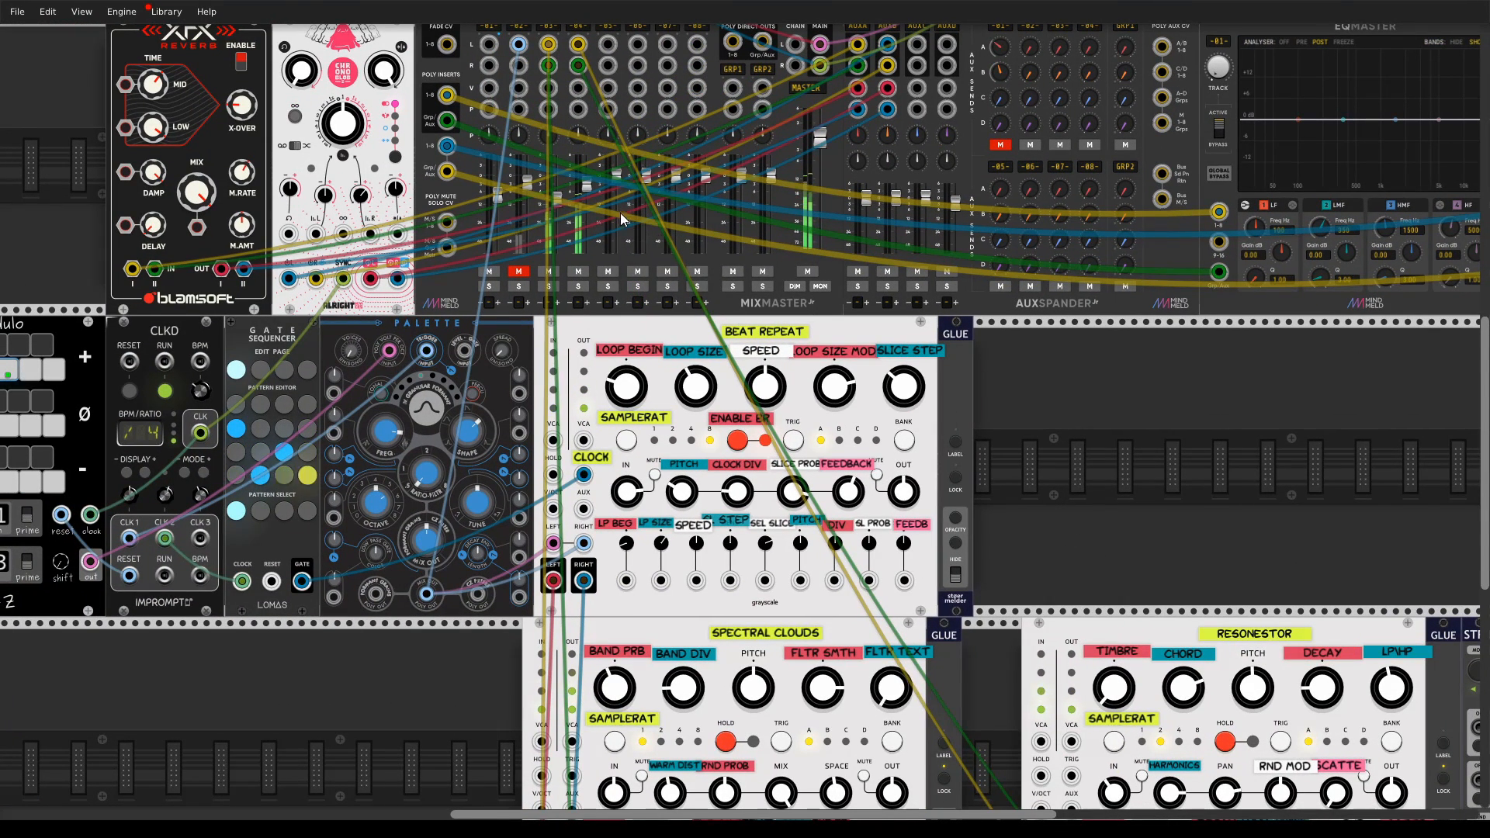
pyautogui.click(556, 272)
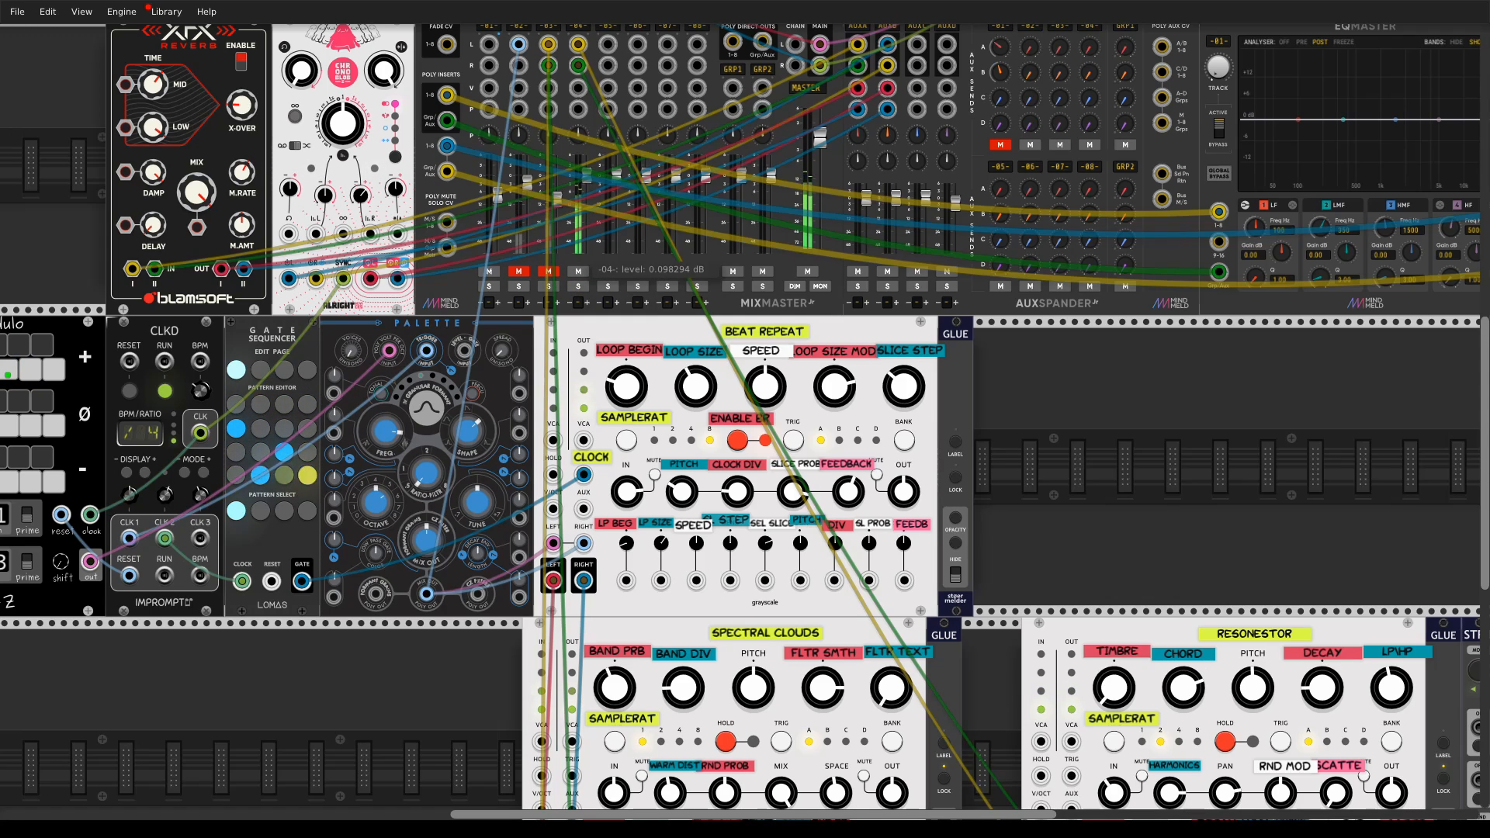
pyautogui.moveTo(1134, 447); pyautogui.dragTo(910, 280)
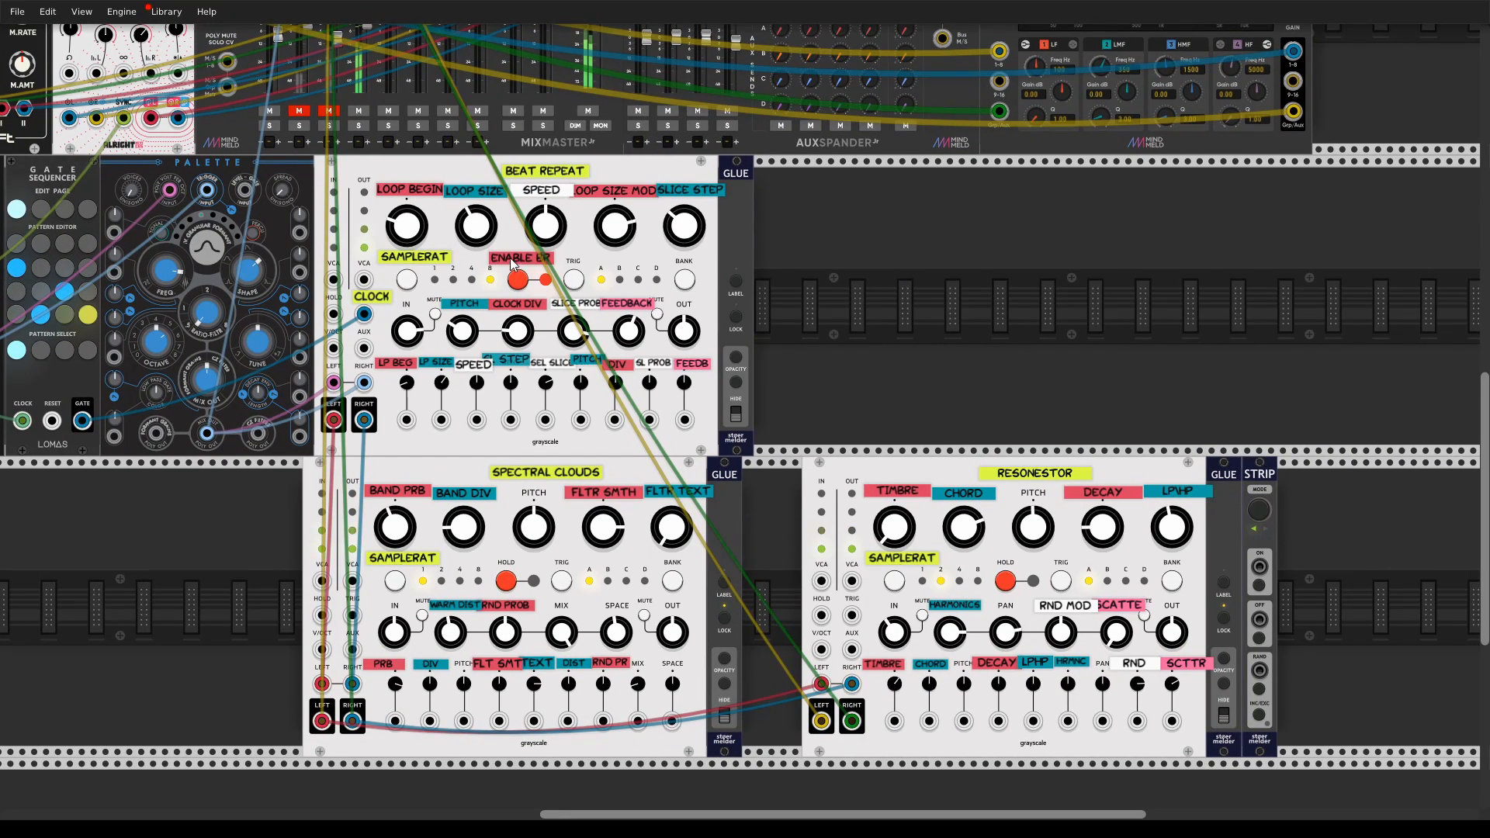
pyautogui.moveTo(1007, 394); pyautogui.dragTo(1042, 579)
pyautogui.click(364, 296)
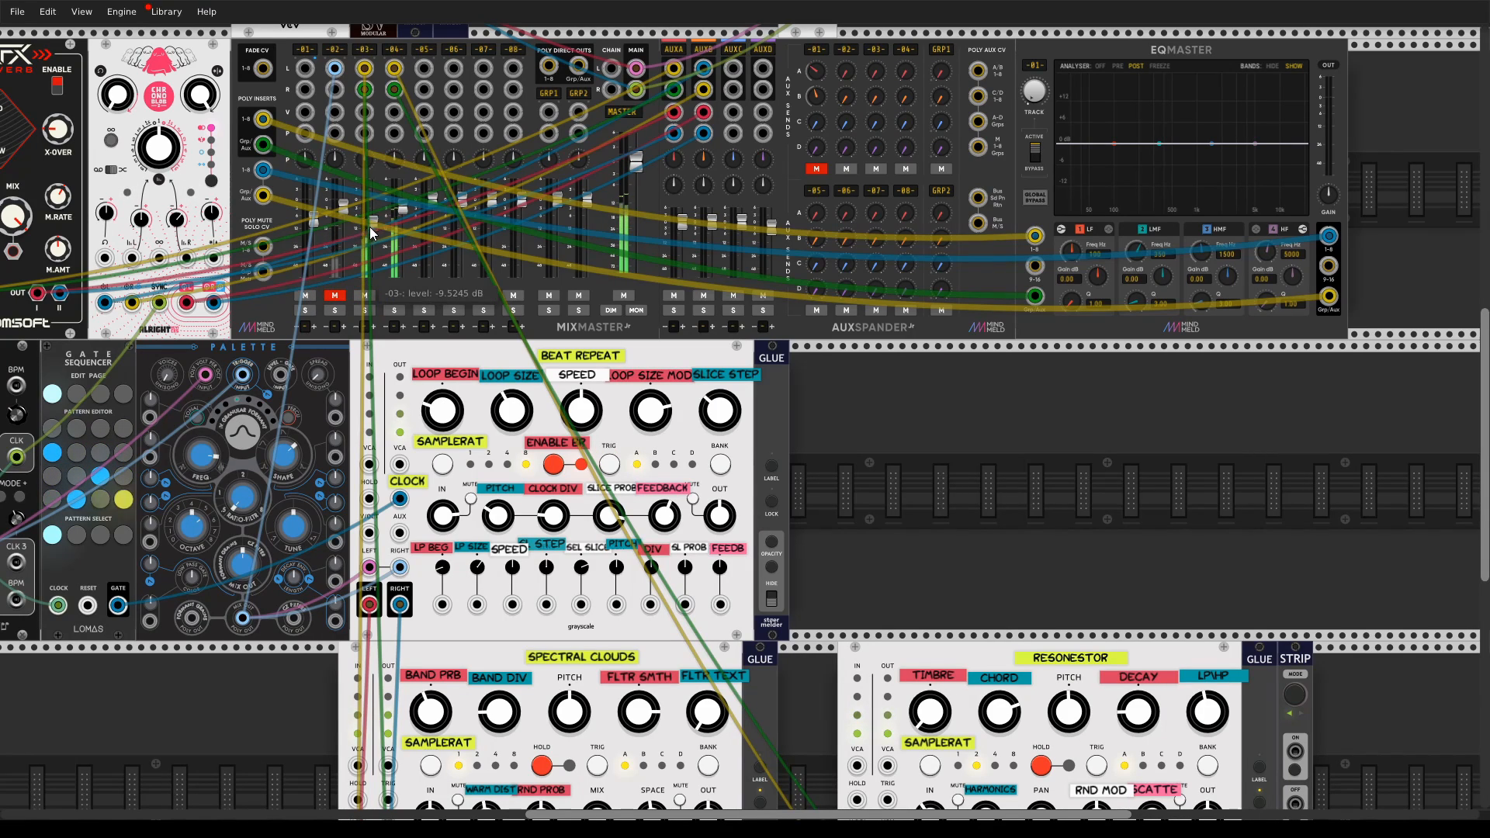
pyautogui.moveTo(403, 210); pyautogui.dragTo(403, 223)
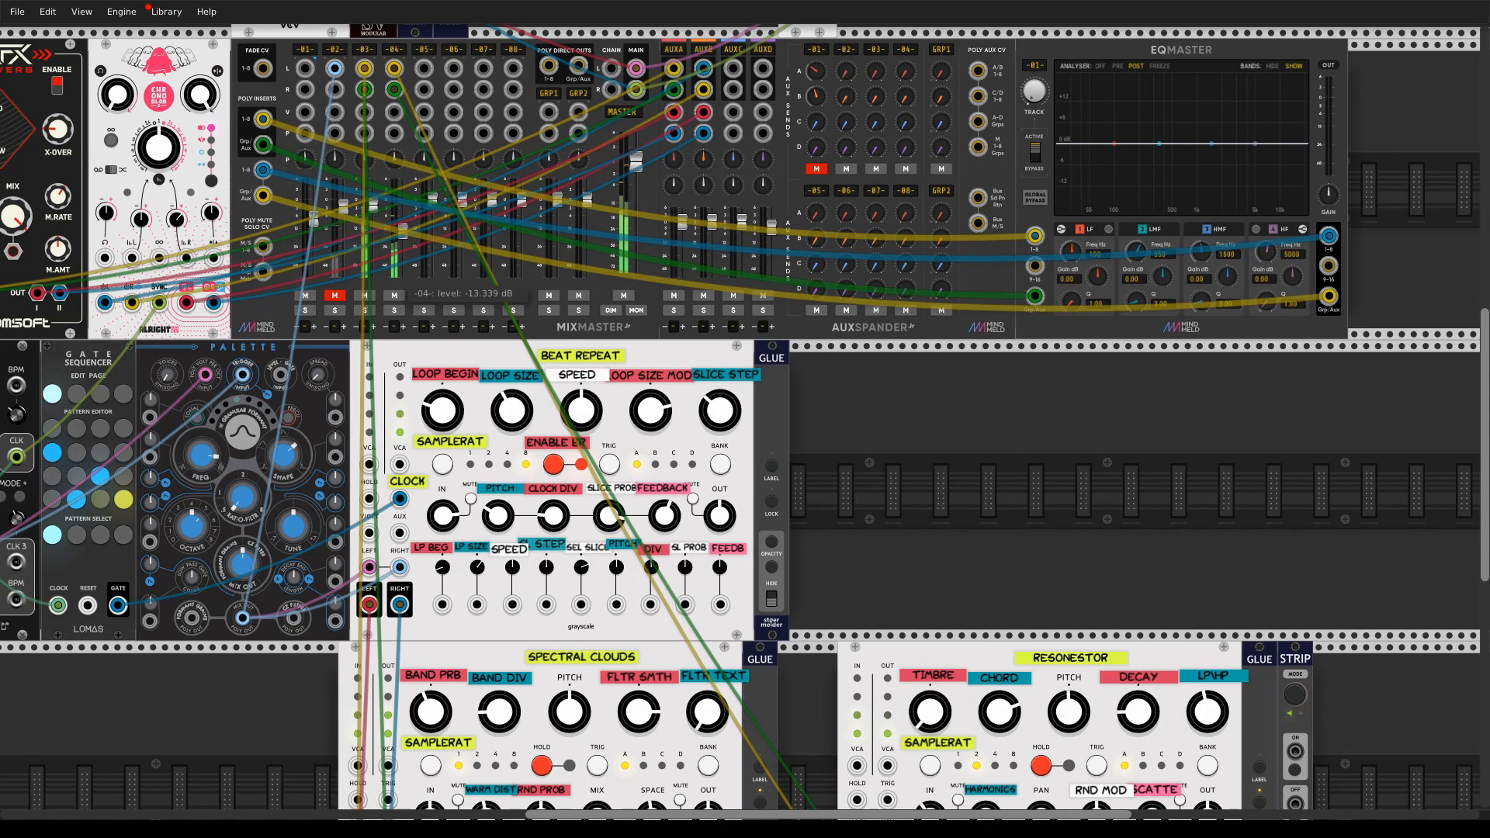
# - Set the MixMaster channel 4 level to about -5.4 dB and reset the Resonestor's pitch to its default
pyautogui.moveTo(1325, 507); pyautogui.dragTo(1141, 215)
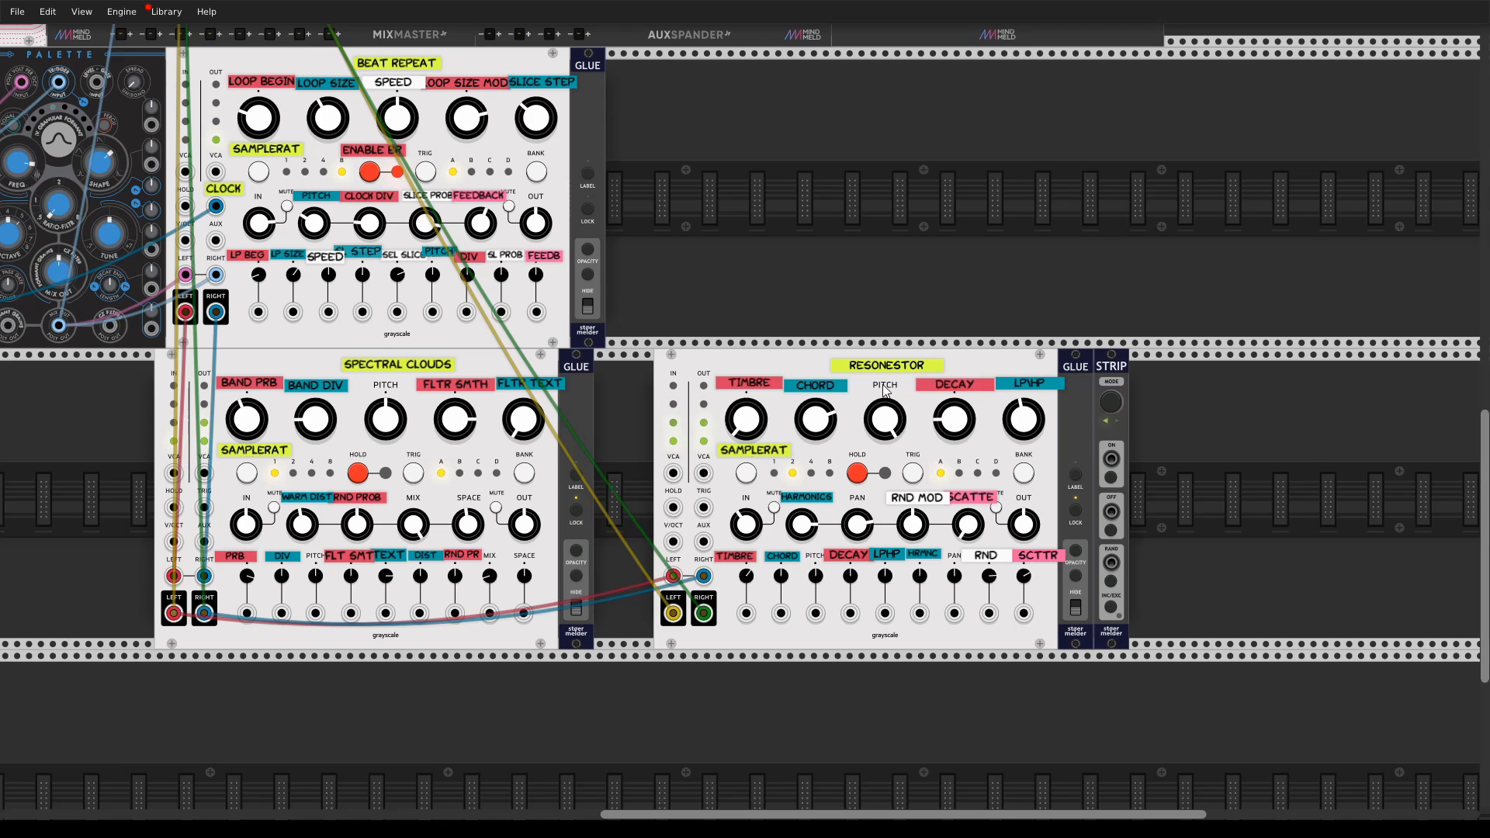
pyautogui.scroll(2, 750, 302)
pyautogui.scroll(4, 751, 297)
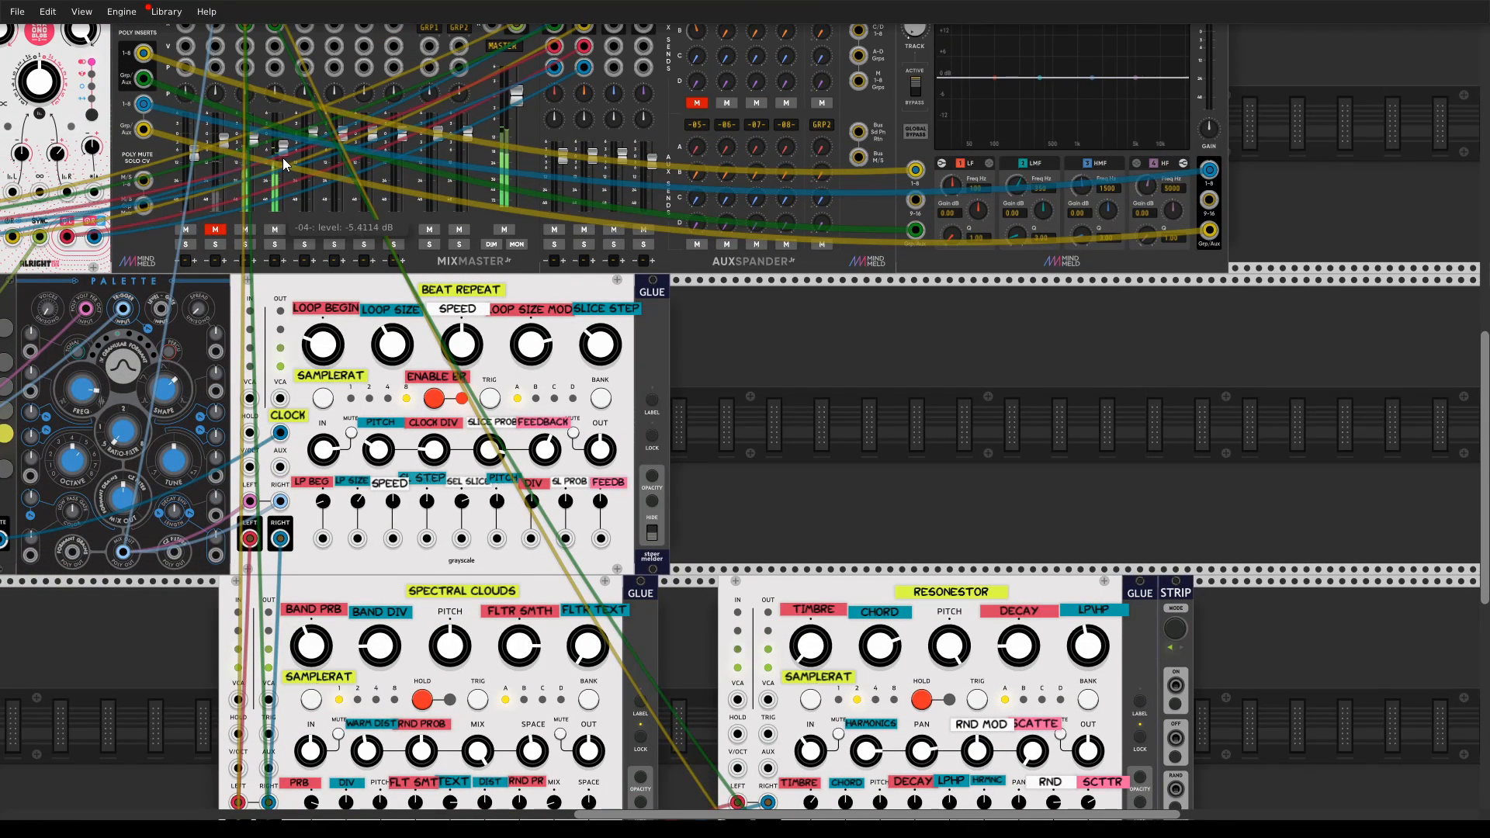
pyautogui.scroll(-8, 930, 440)
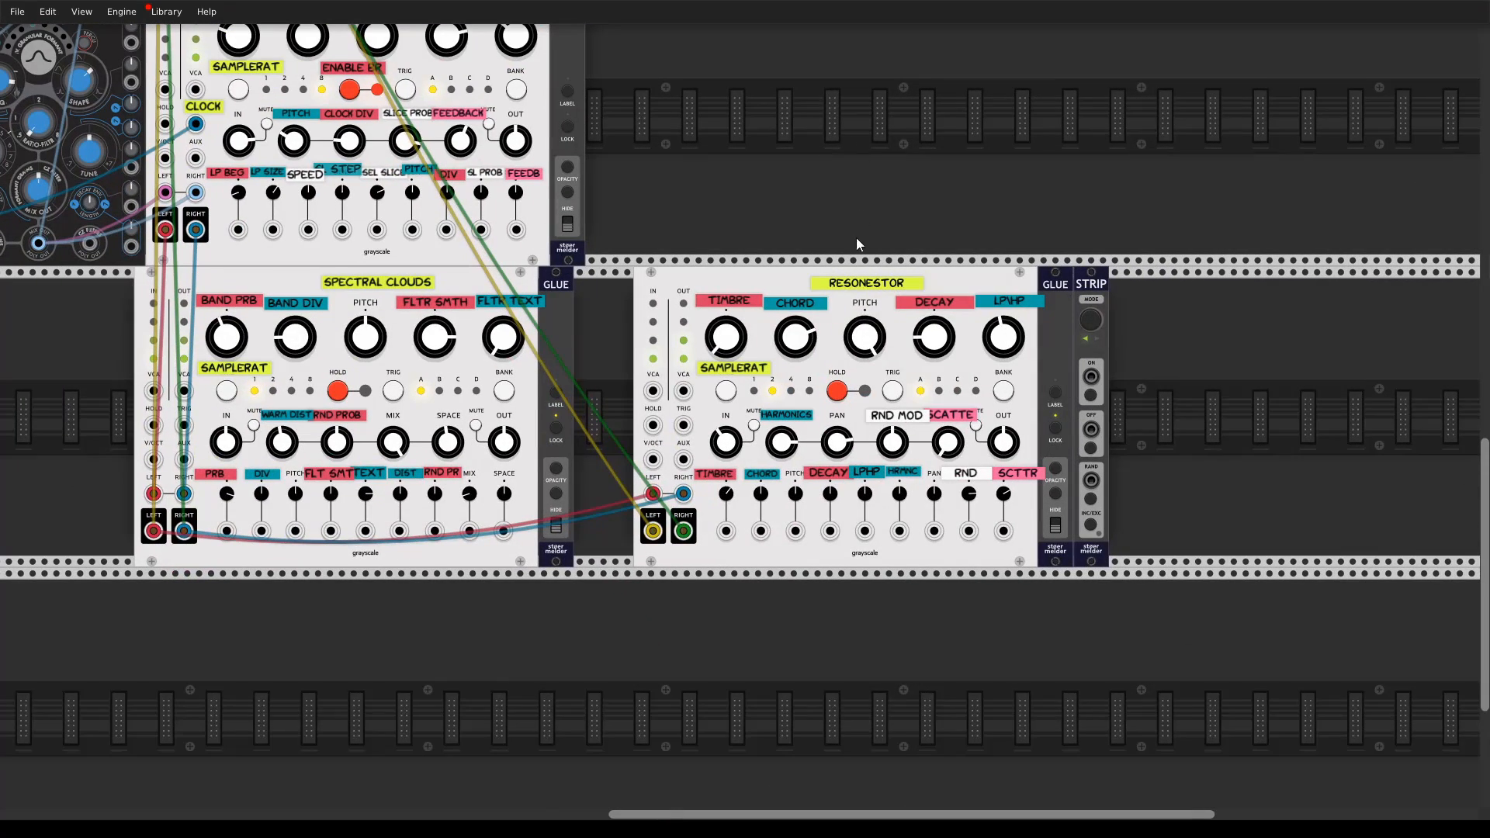
pyautogui.doubleClick(863, 356)
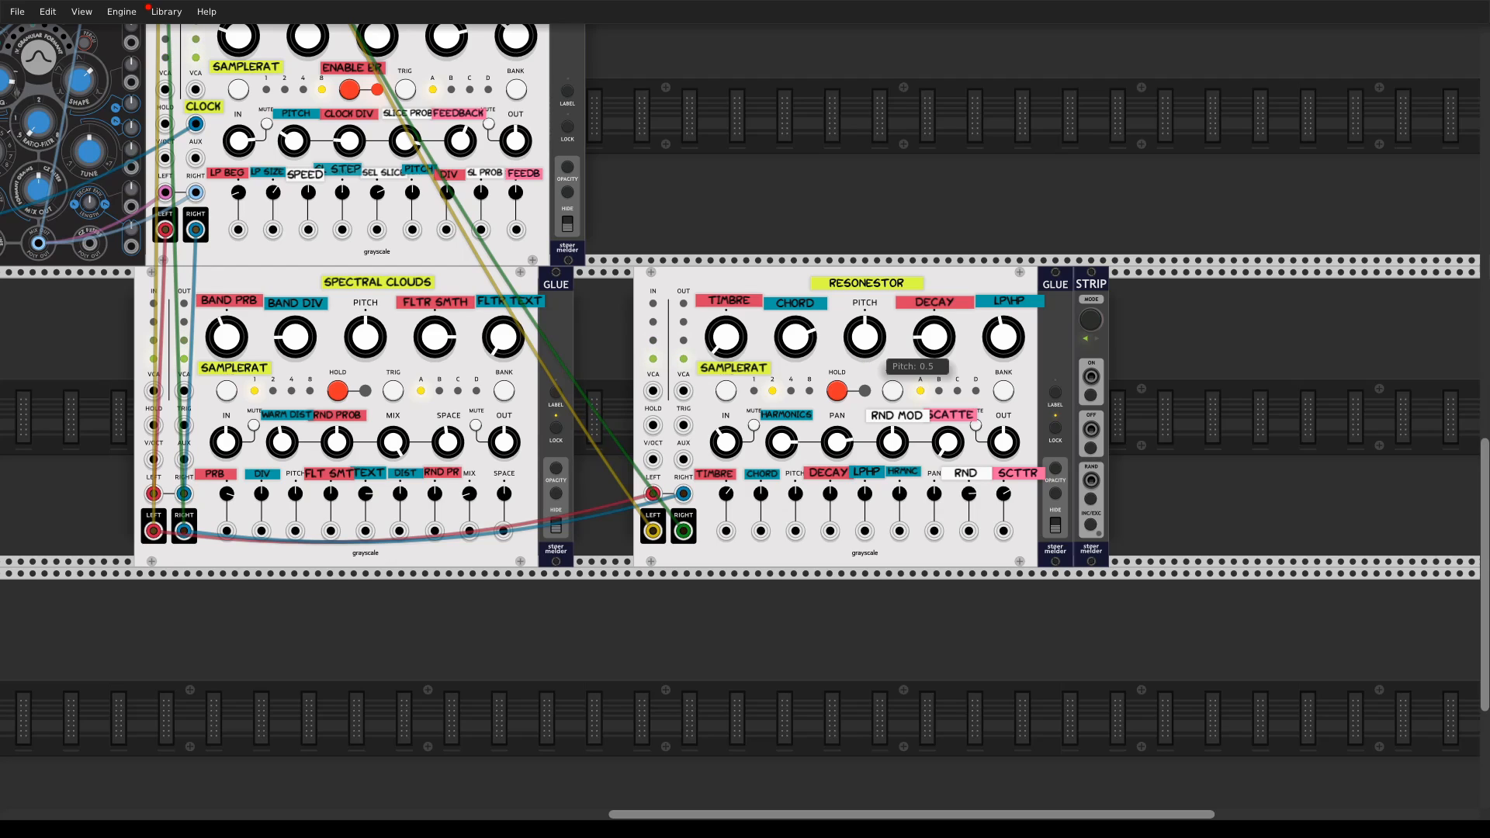
pyautogui.moveTo(874, 347); pyautogui.dragTo(875, 574)
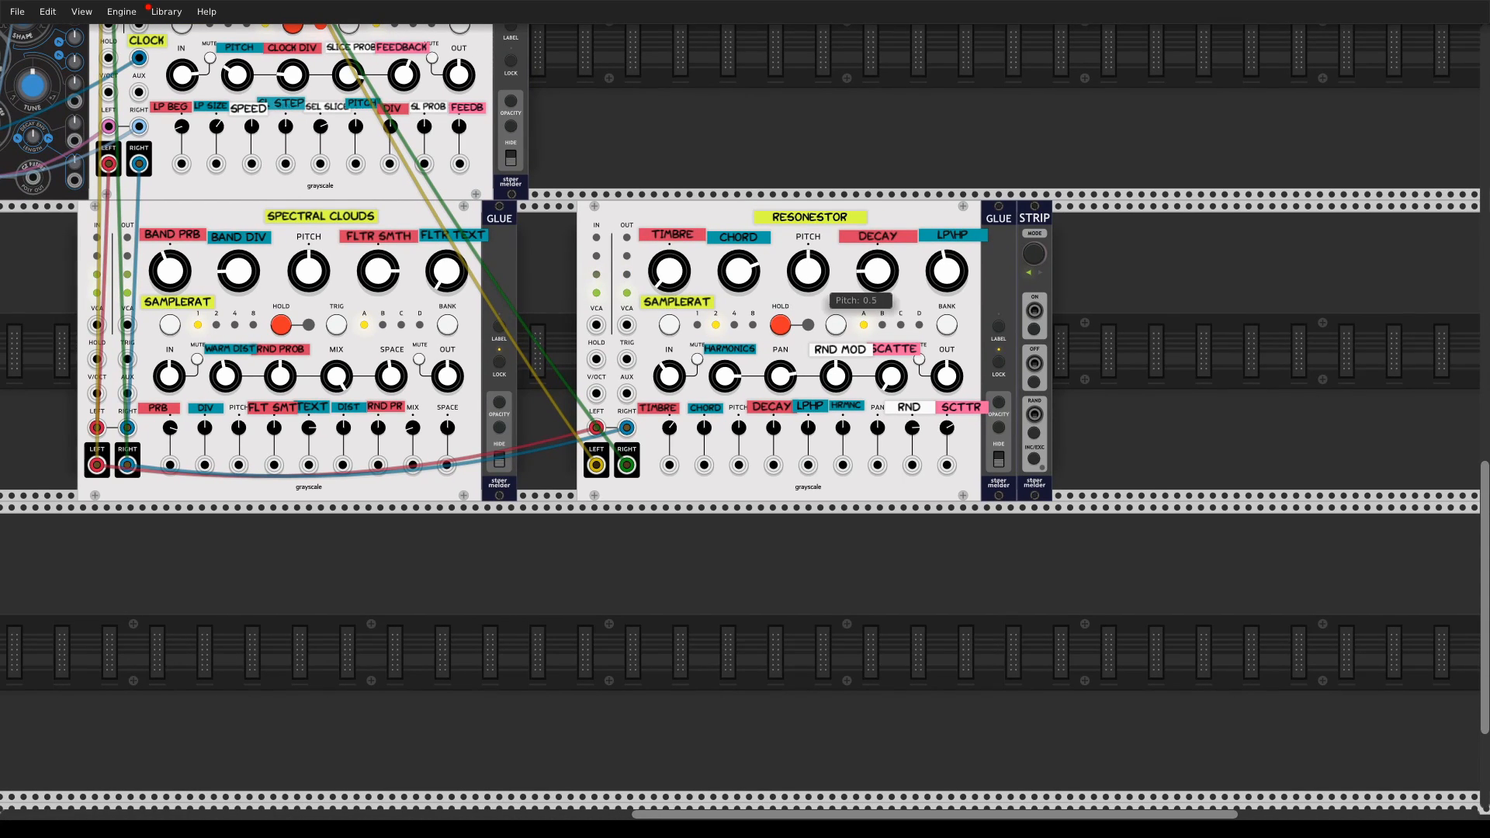
# - Move the STRIP module from beside the Resonestor up into the free space of the Beat Repeat row
pyautogui.moveTo(674, 119); pyautogui.dragTo(813, 486)
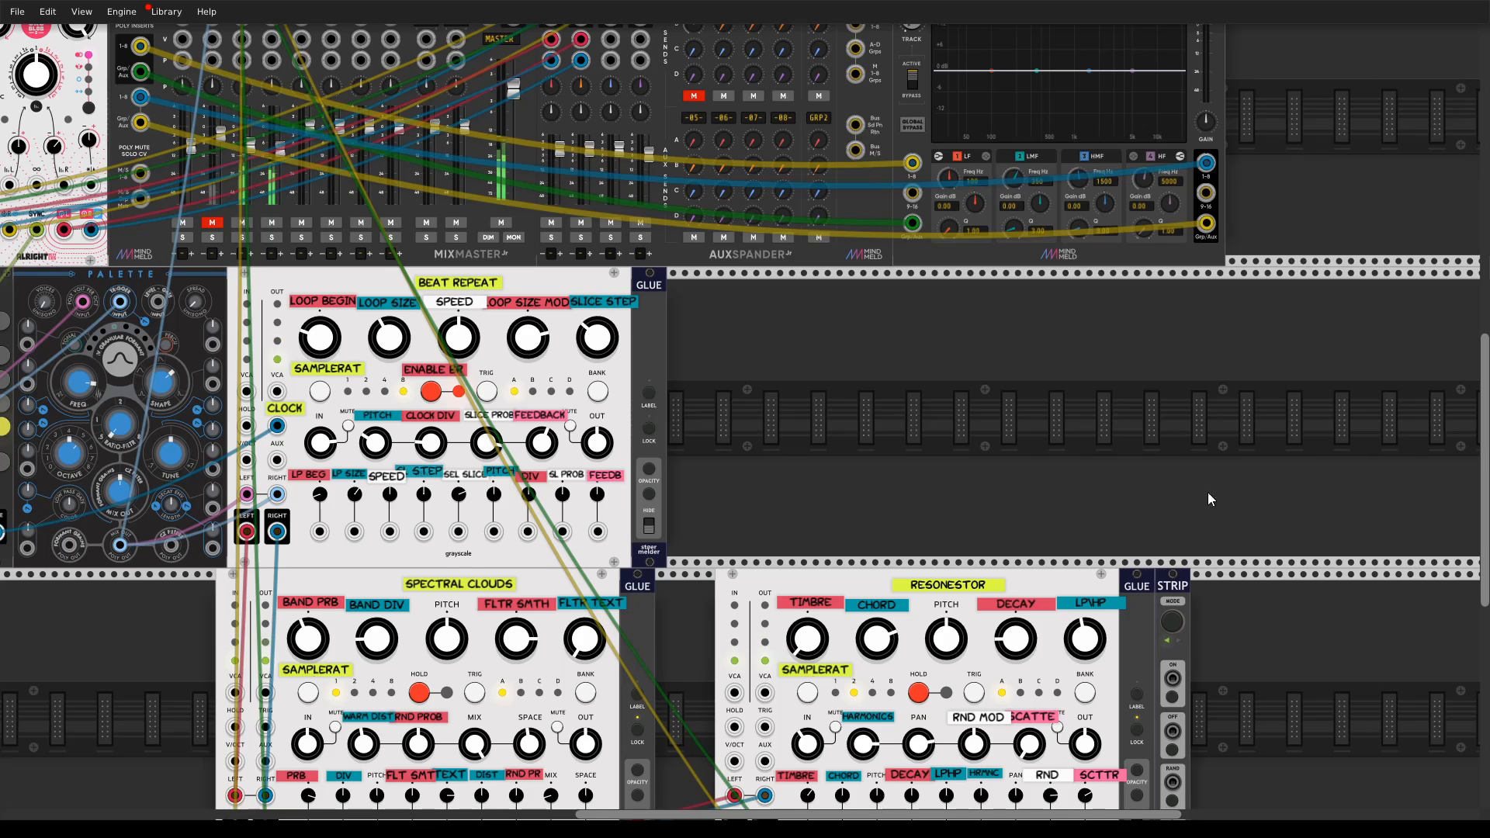
pyautogui.moveTo(1211, 499); pyautogui.dragTo(931, 240)
pyautogui.moveTo(898, 335); pyautogui.dragTo(788, 90)
pyautogui.scroll(5, 987, 364)
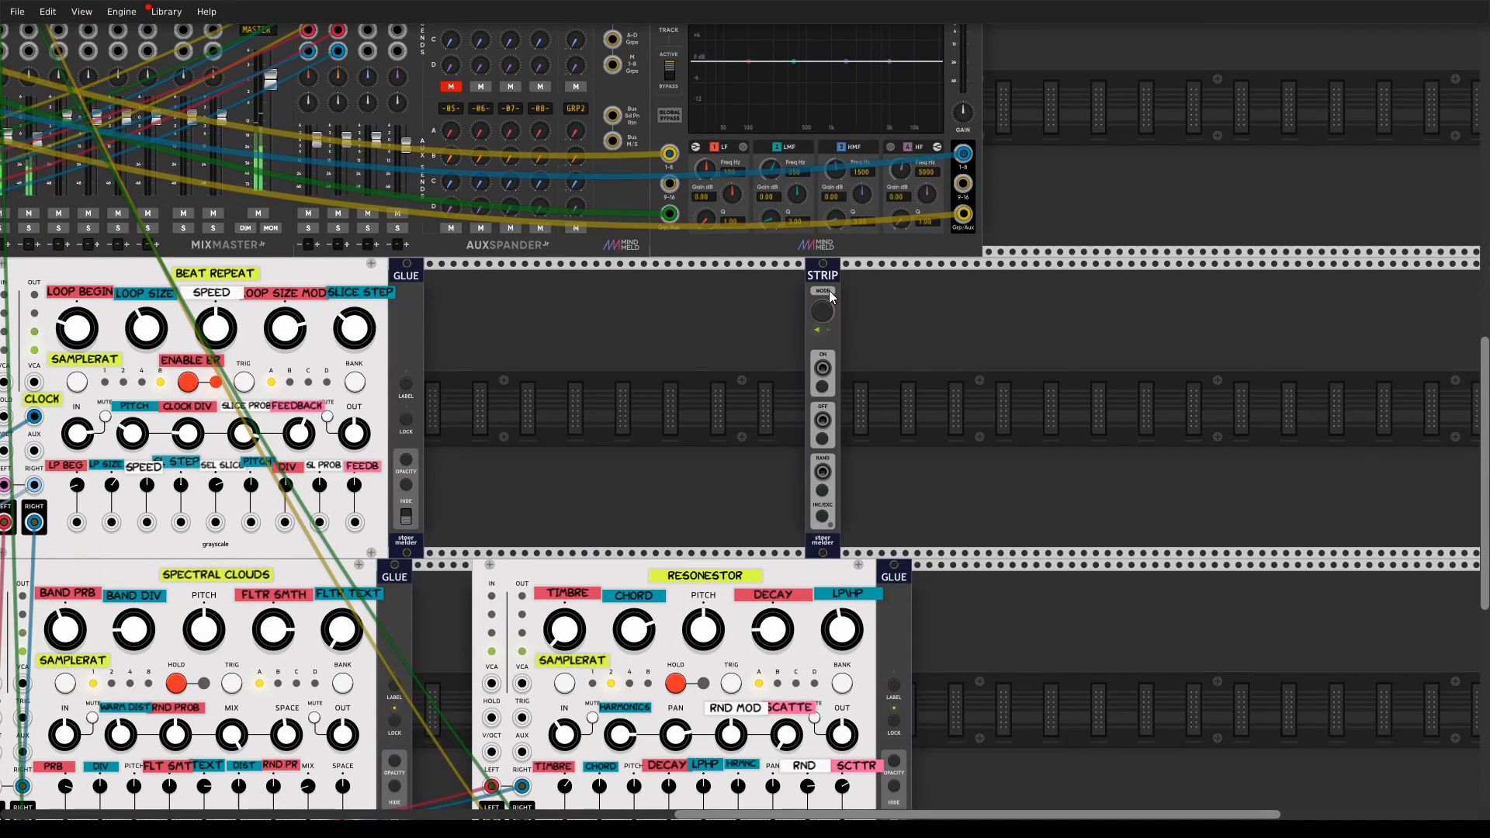
# - Load the saved Oliverb strip through the STRIP module in the Beat Repeat row
pyautogui.rightClick(828, 290)
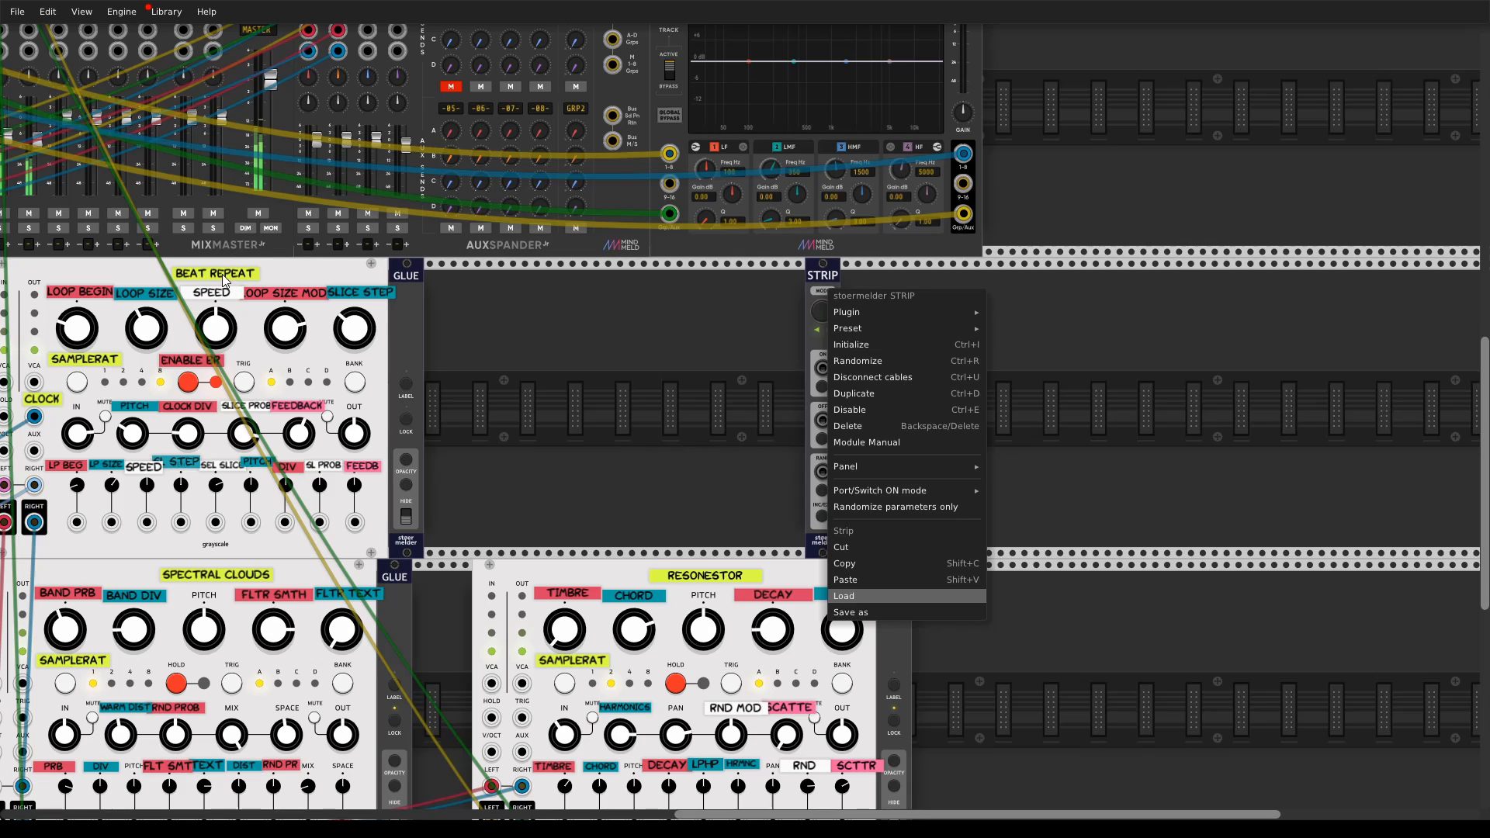
pyautogui.doubleClick(193, 213)
pyautogui.moveTo(923, 380); pyautogui.dragTo(1474, 465)
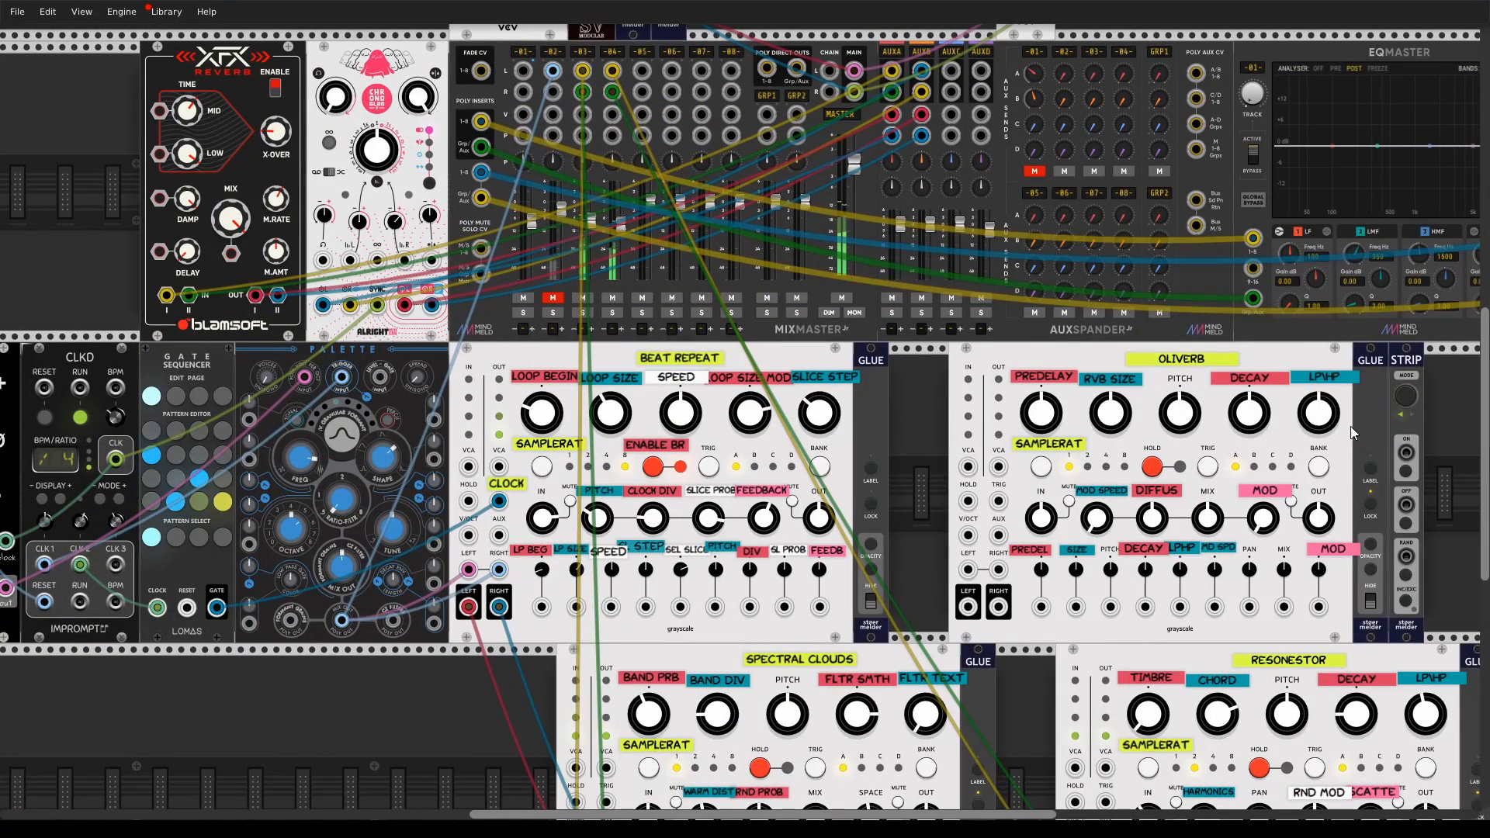
pyautogui.moveTo(930, 450); pyautogui.dragTo(802, 403)
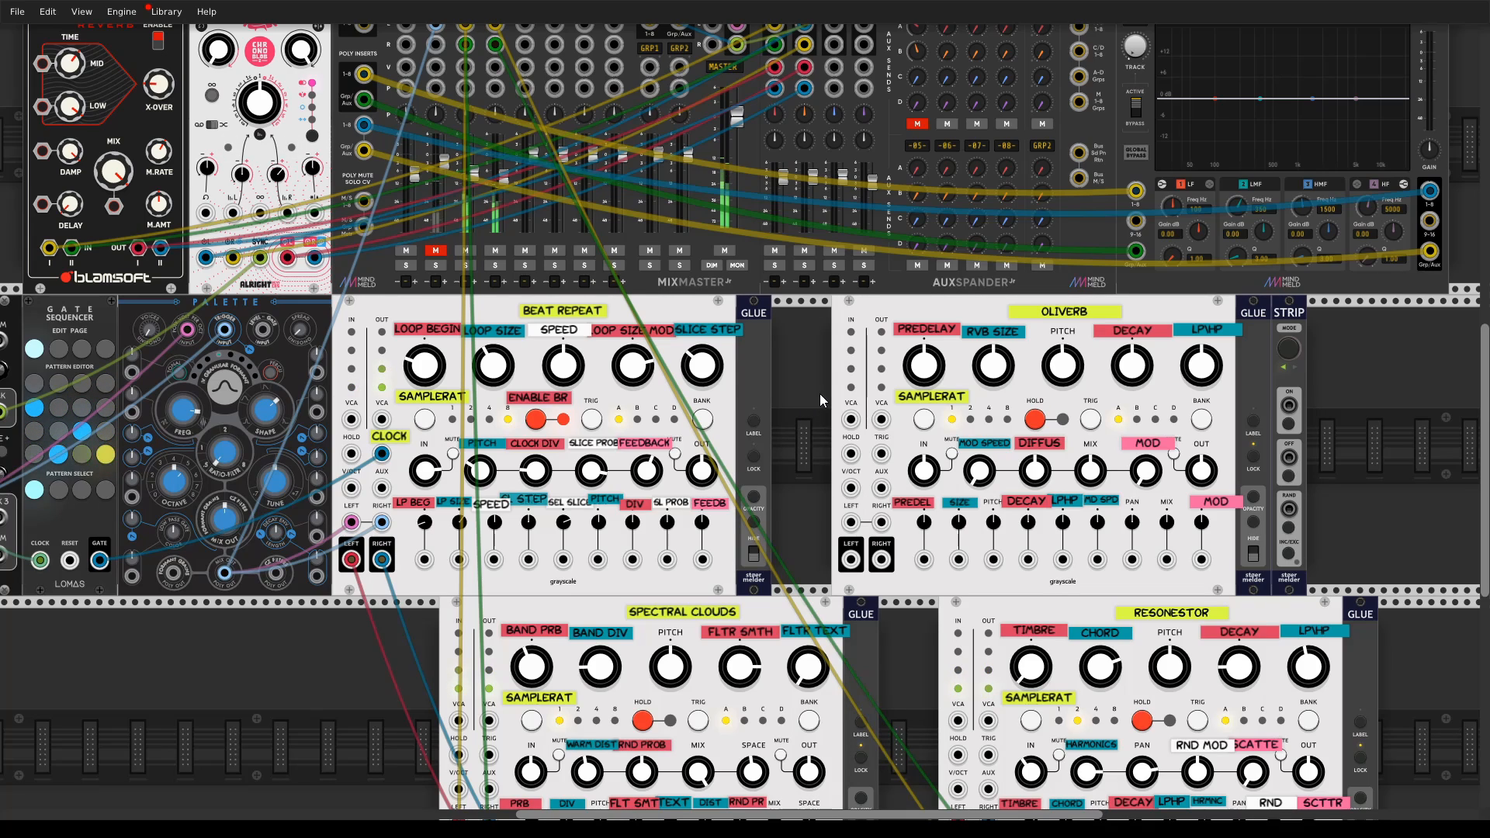
pyautogui.moveTo(819, 393); pyautogui.dragTo(802, 428)
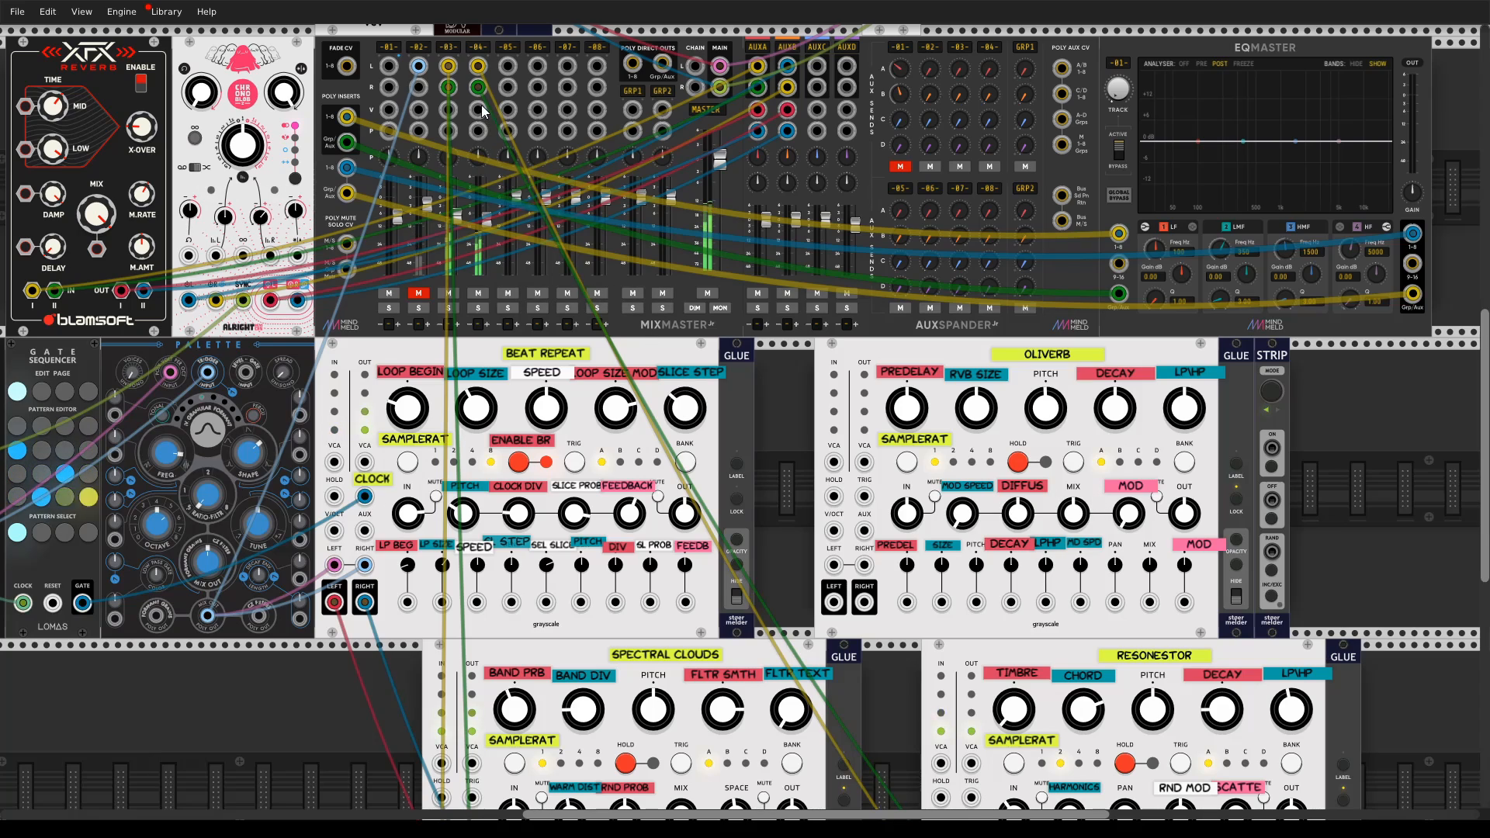
# - Patch the Resonestor's stereo signal through Oliverb into MixMaster channel 4, adjust that channel's level, and mute channel 3
pyautogui.moveTo(478, 88); pyautogui.dragTo(833, 564)
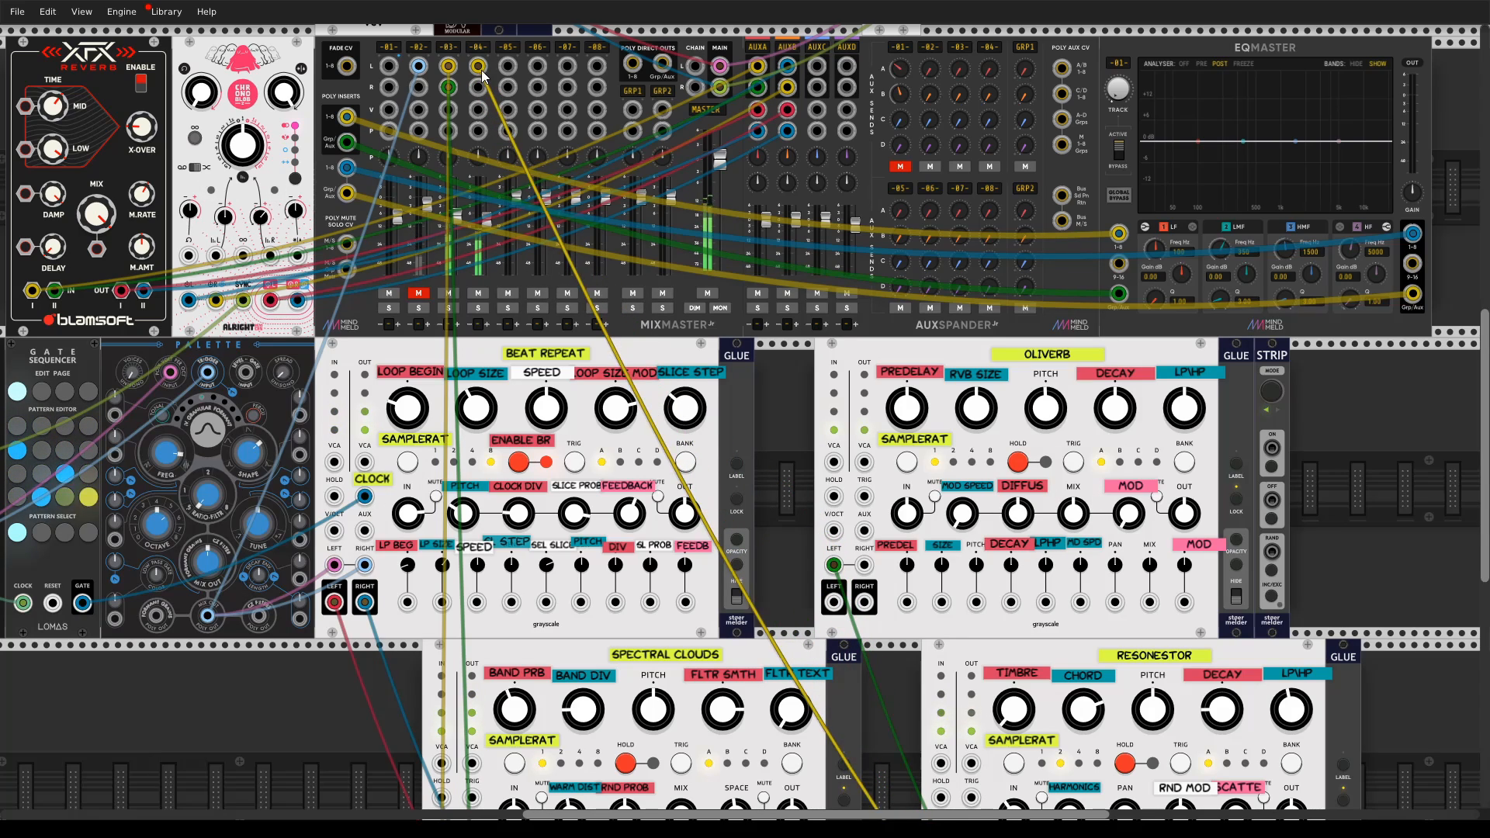
pyautogui.moveTo(479, 68); pyautogui.dragTo(865, 566)
pyautogui.moveTo(836, 607)
pyautogui.mouseDown()
pyautogui.moveTo(478, 66)
pyautogui.moveTo(815, 562)
pyautogui.moveTo(863, 602)
pyautogui.mouseUp()
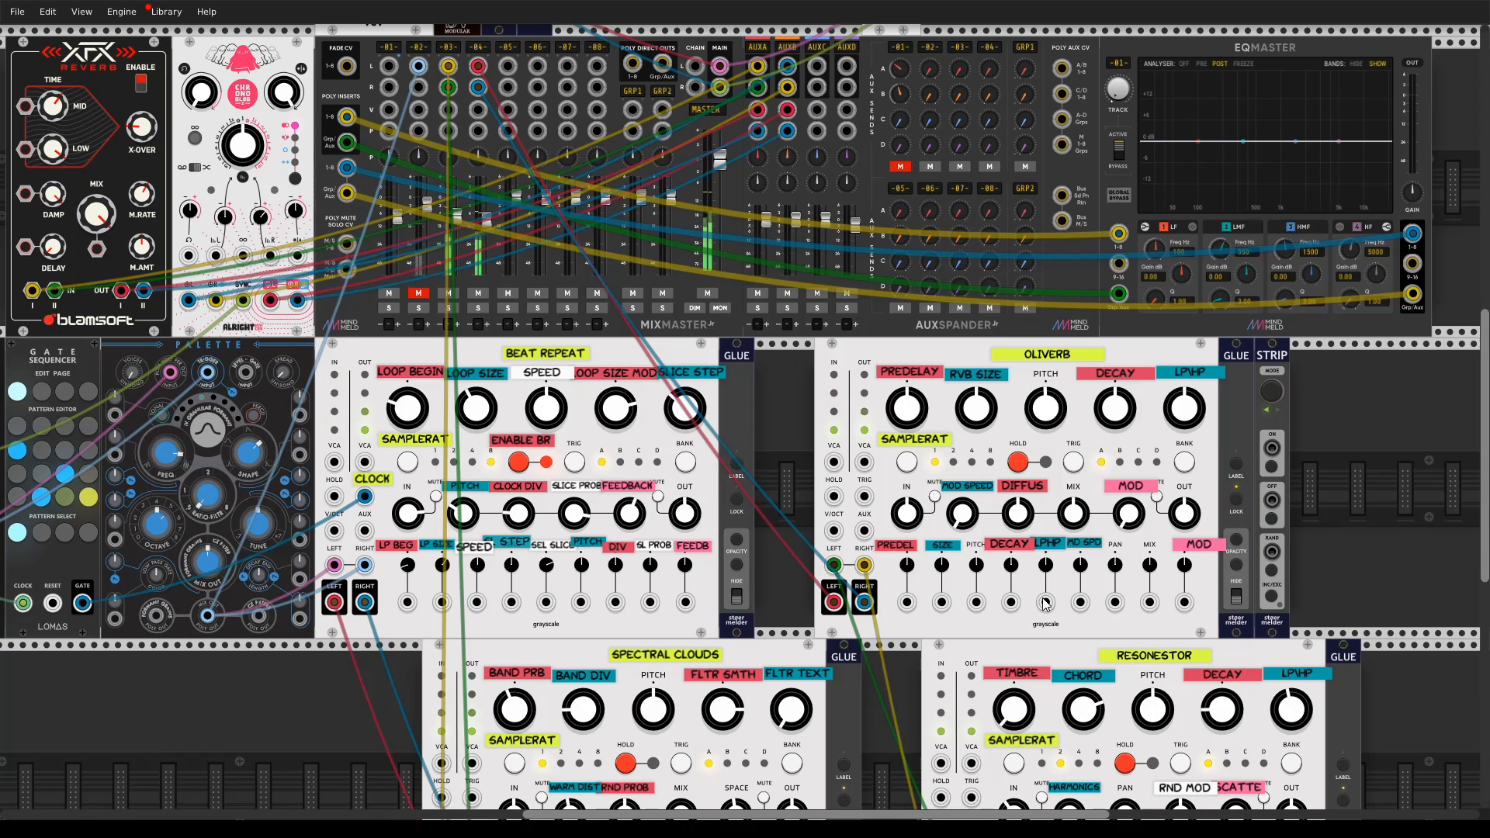
pyautogui.moveTo(486, 220); pyautogui.dragTo(486, 225)
pyautogui.click(449, 293)
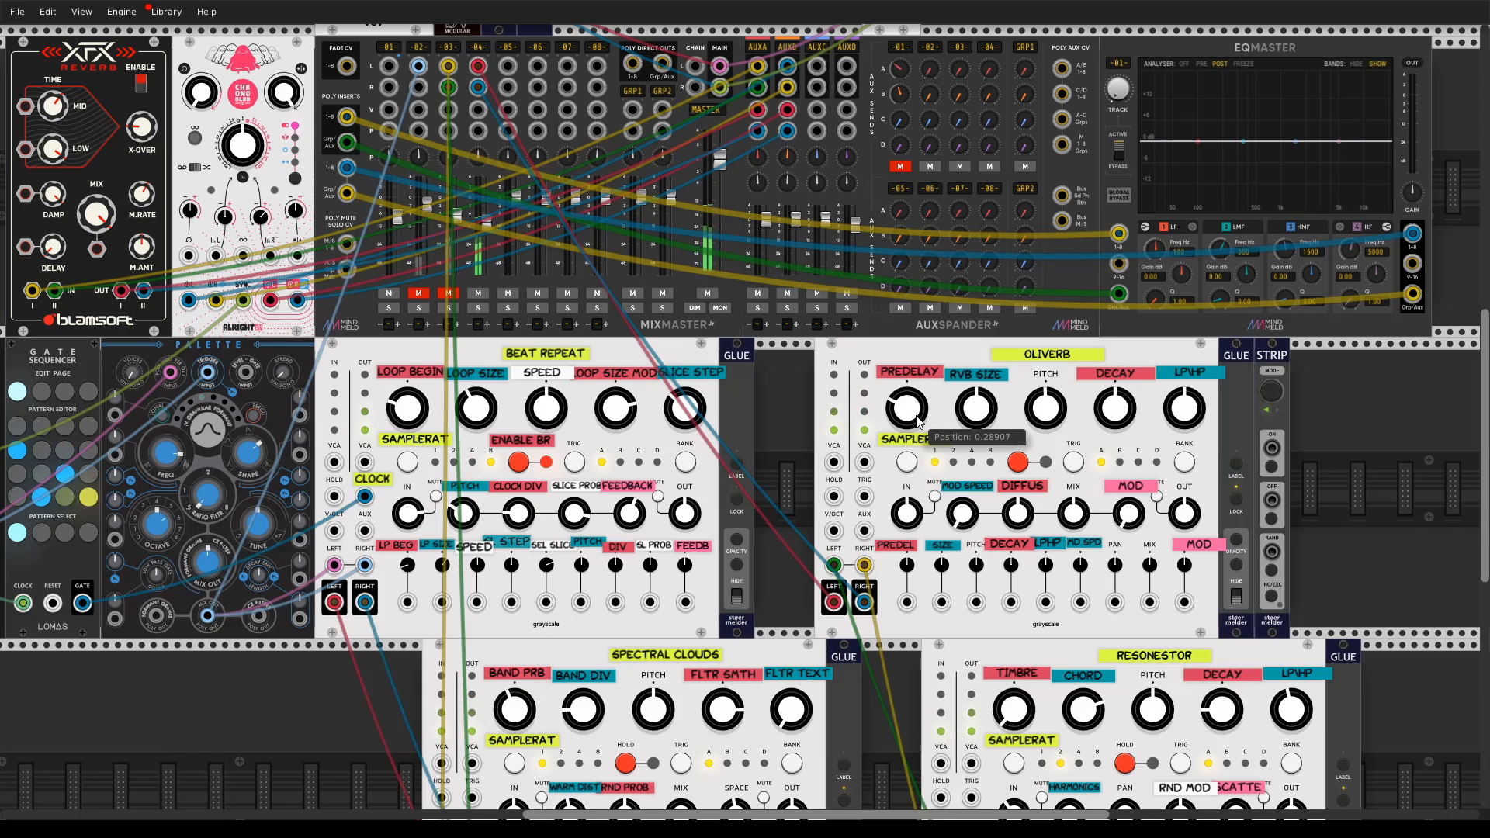
# - Set Oliverb's modulation speed to about 0.52 and its reverb size to about 0.74
pyautogui.moveTo(970, 421)
pyautogui.moveTo(971, 421); pyautogui.dragTo(976, 423)
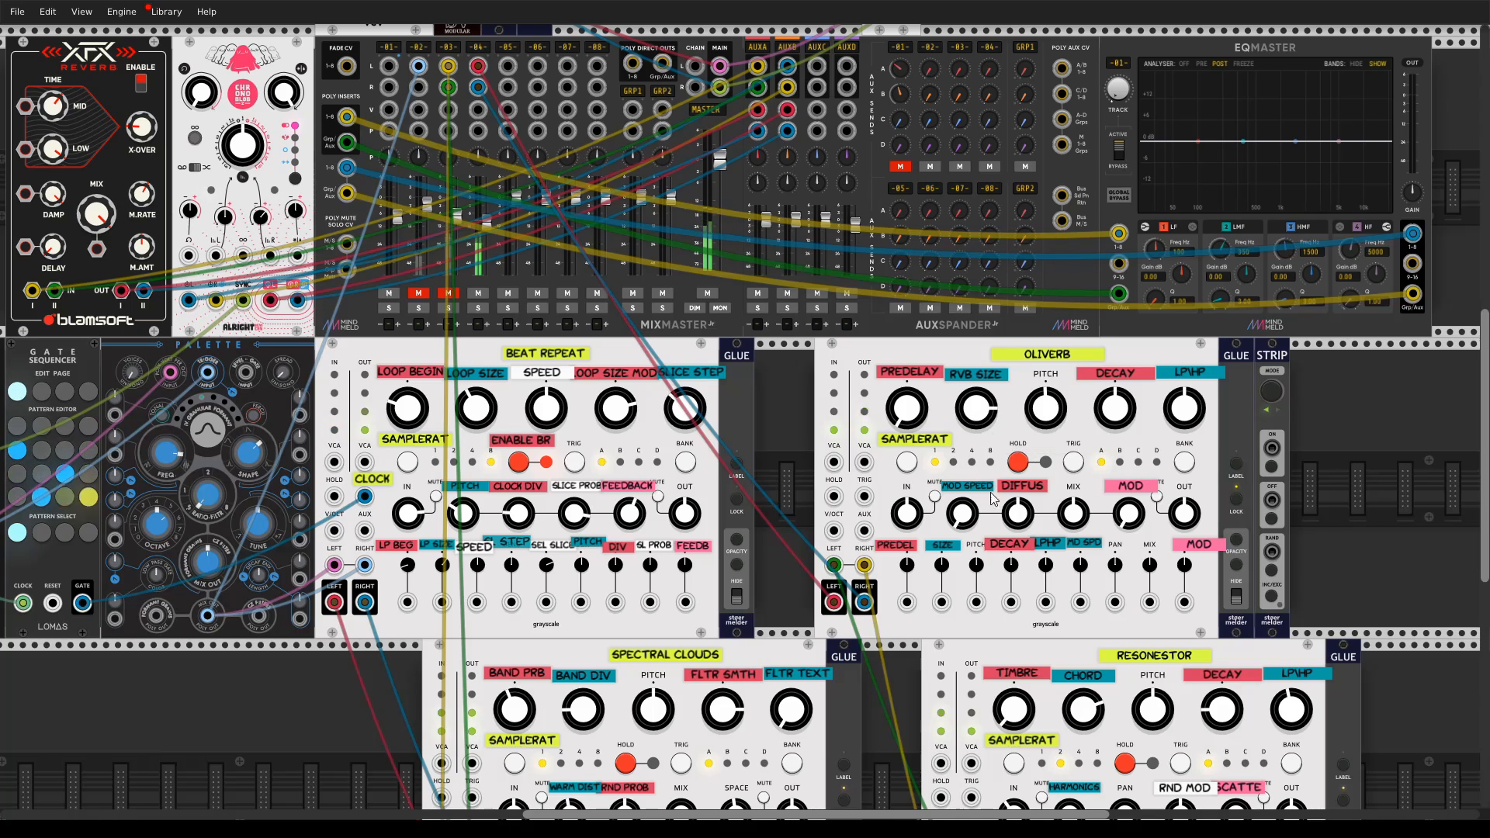
pyautogui.moveTo(959, 526)
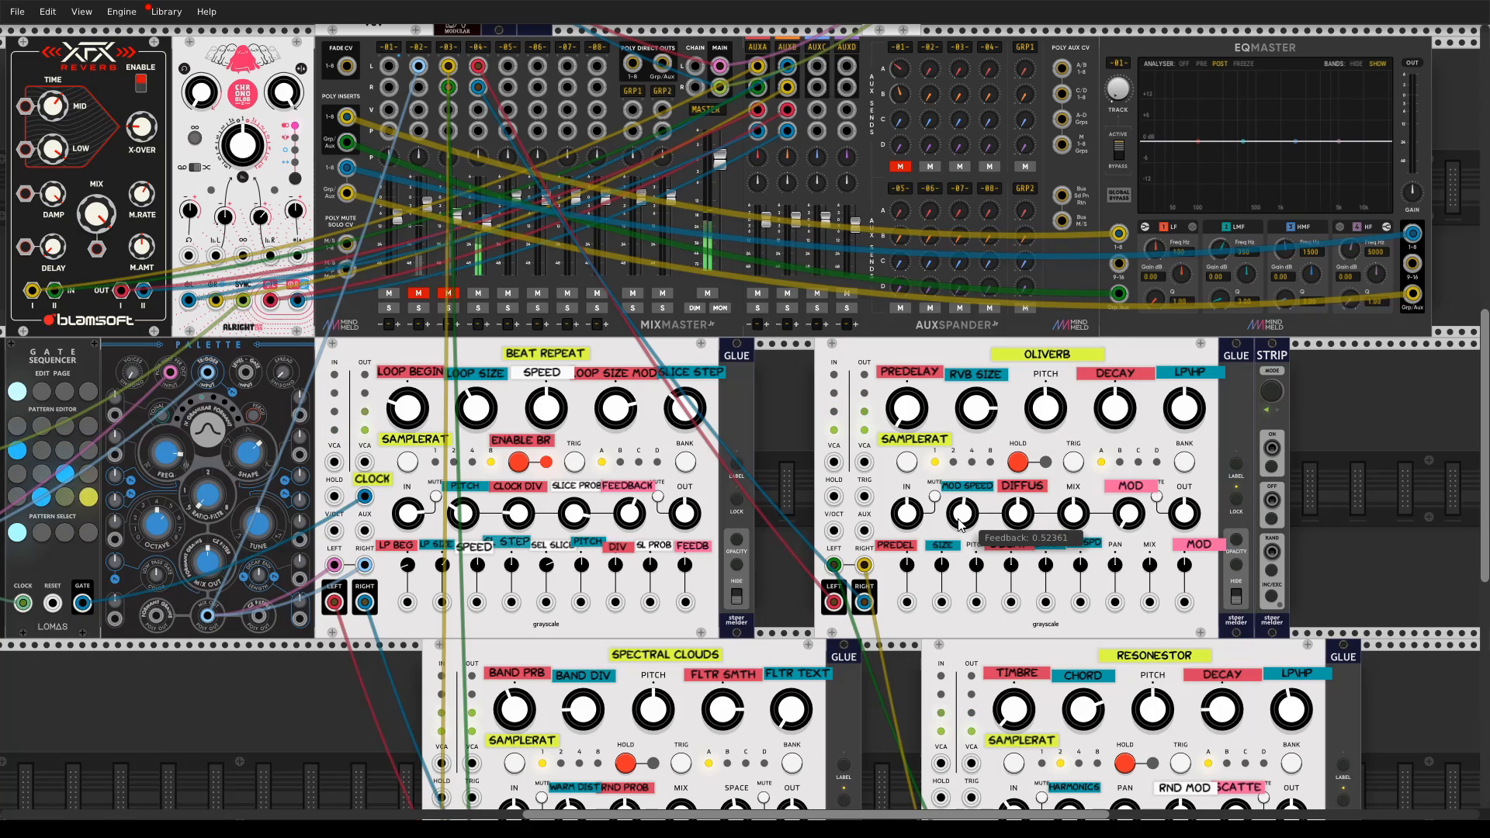
pyautogui.moveTo(959, 525); pyautogui.dragTo(959, 525)
pyautogui.moveTo(976, 410)
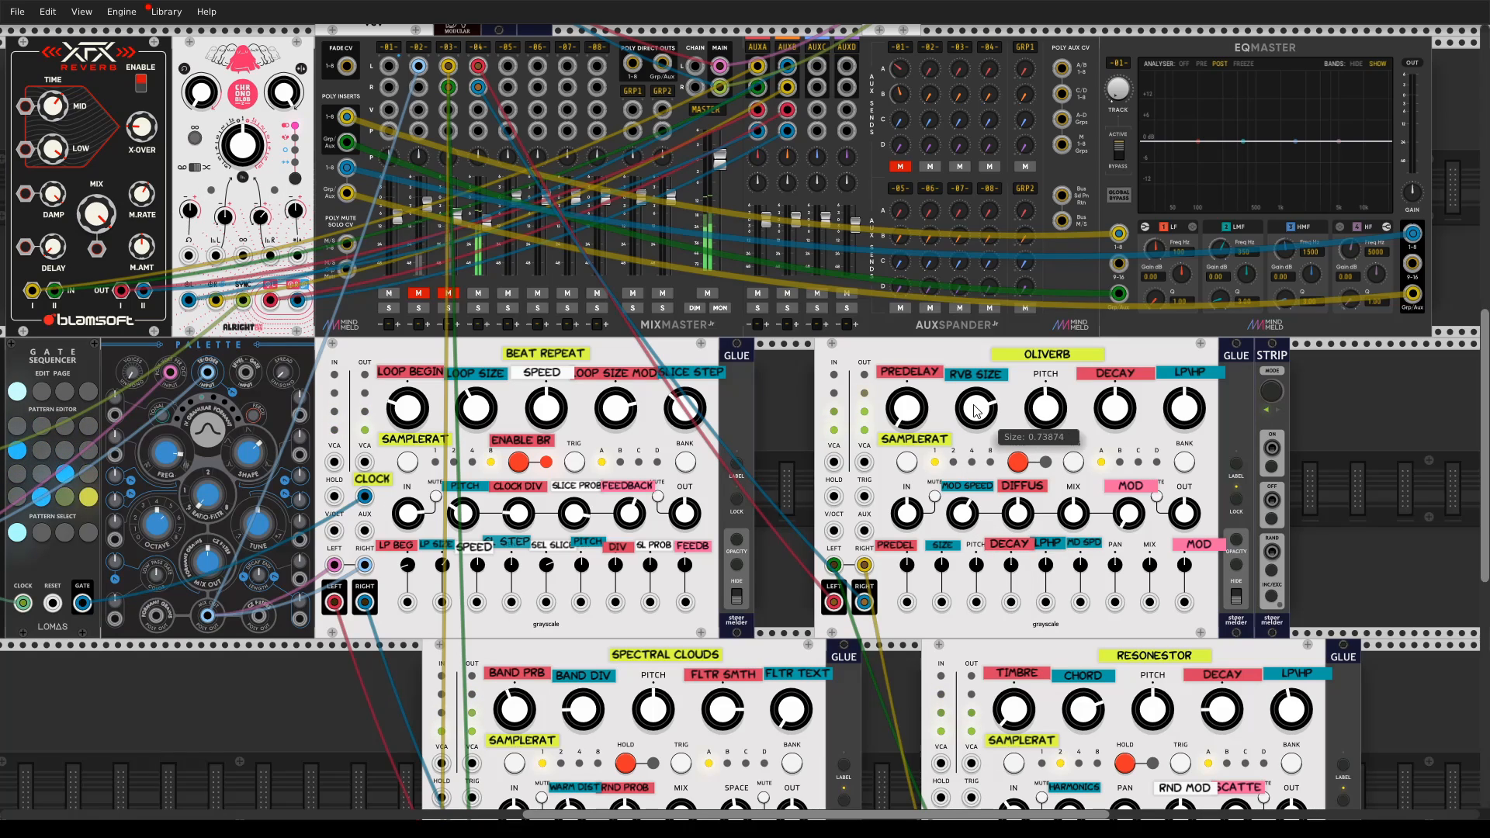
# - Set Oliverb's diffusion to about 0.85, adjust its modulation and decay, and lower the MixMaster channel 4 level
pyautogui.moveTo(1026, 515)
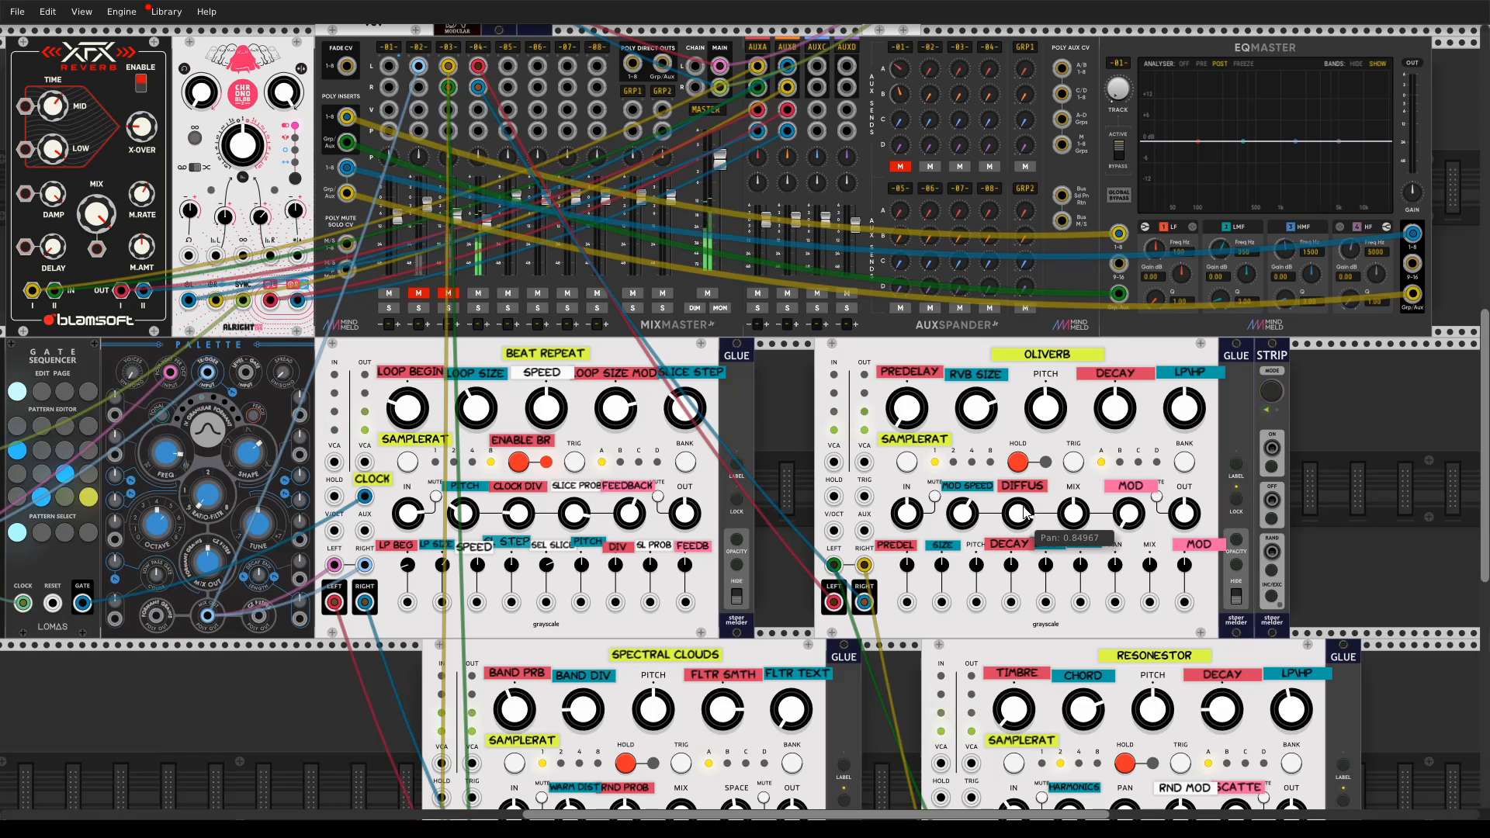
pyautogui.moveTo(1130, 518)
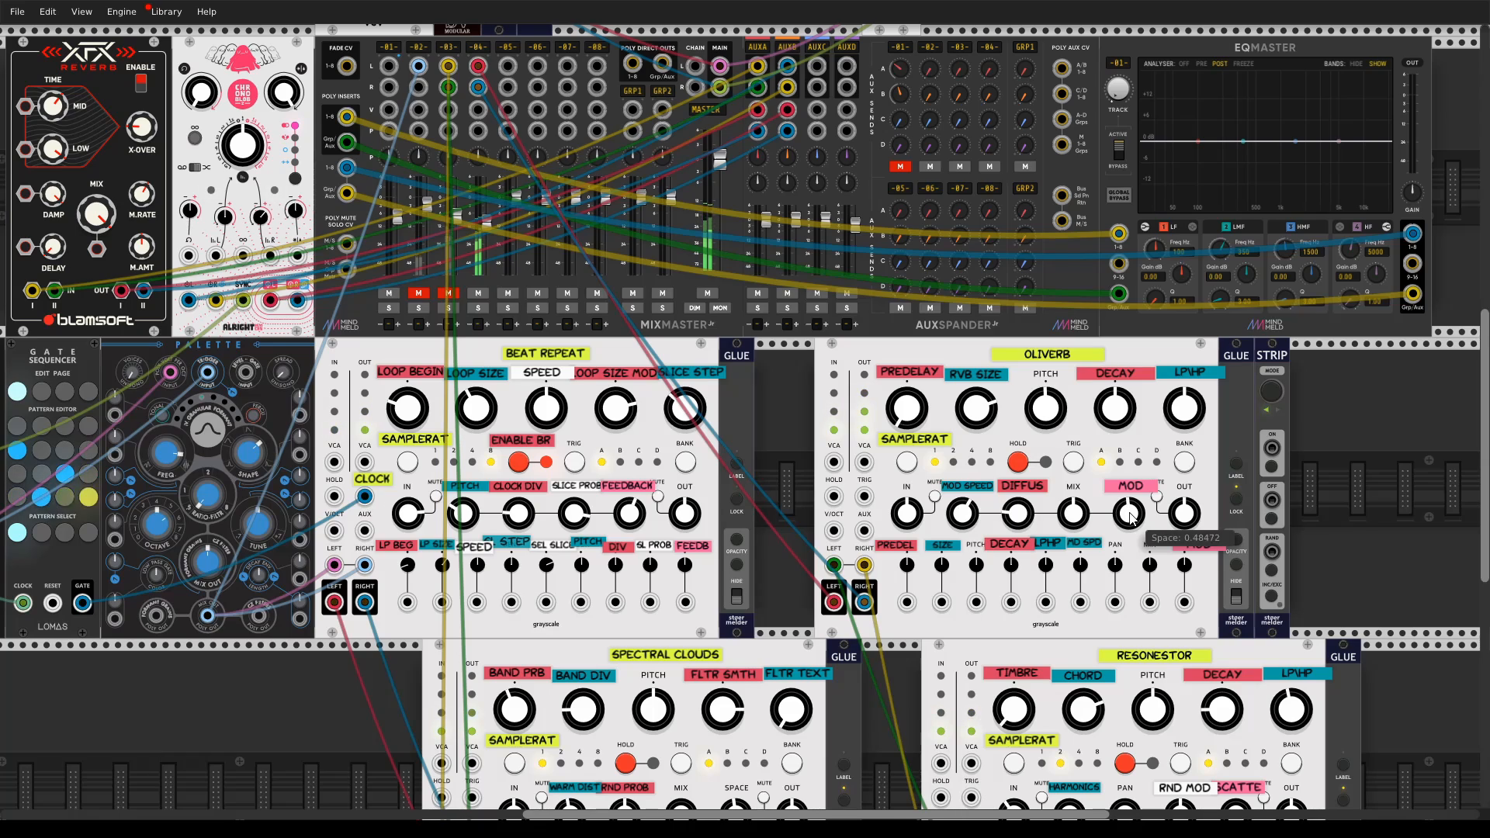
pyautogui.moveTo(1129, 513); pyautogui.dragTo(1130, 526)
pyautogui.moveTo(1119, 413); pyautogui.dragTo(1119, 415)
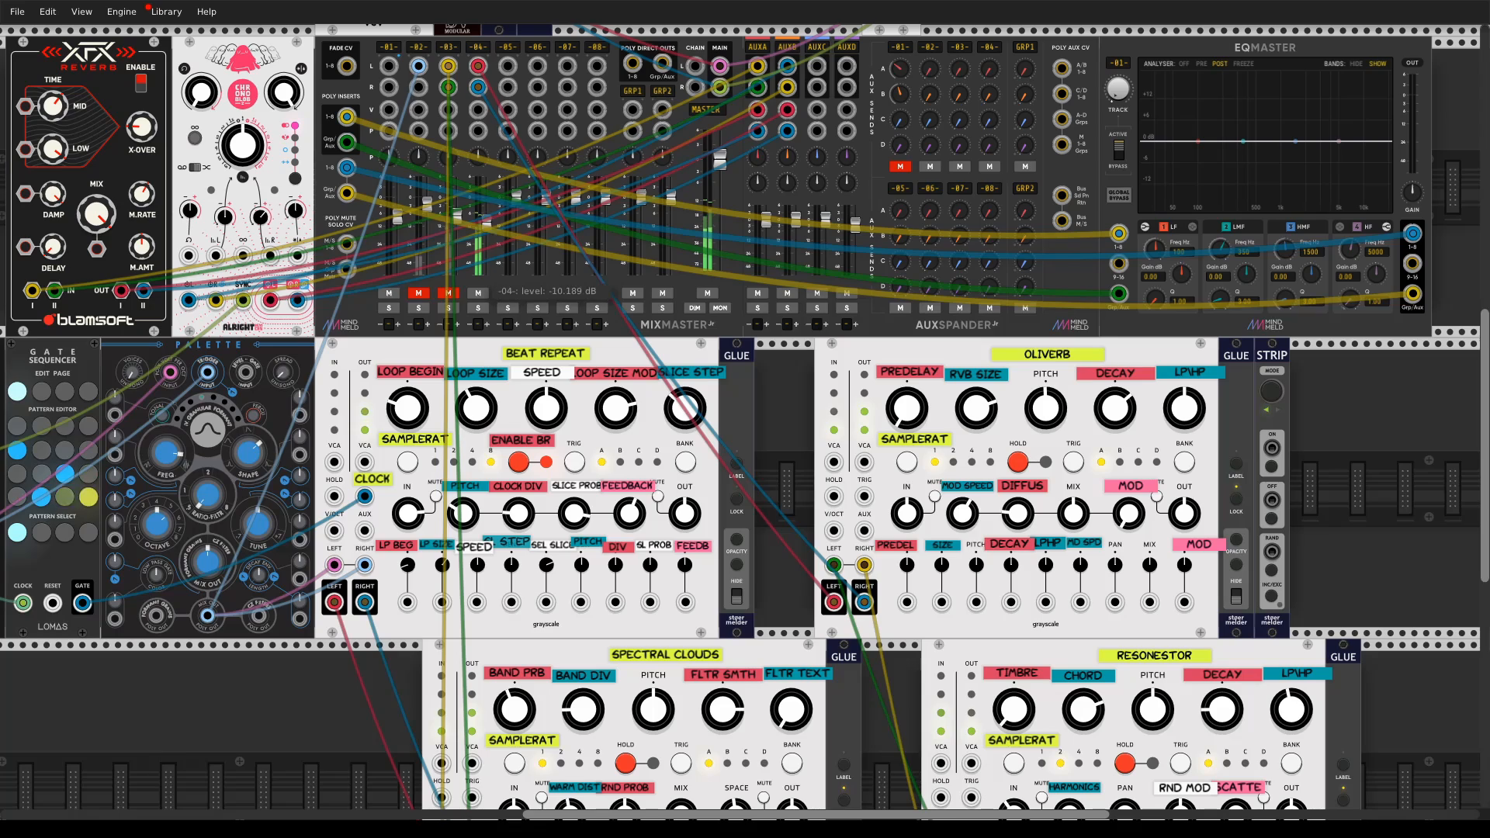
pyautogui.moveTo(486, 223); pyautogui.dragTo(486, 232)
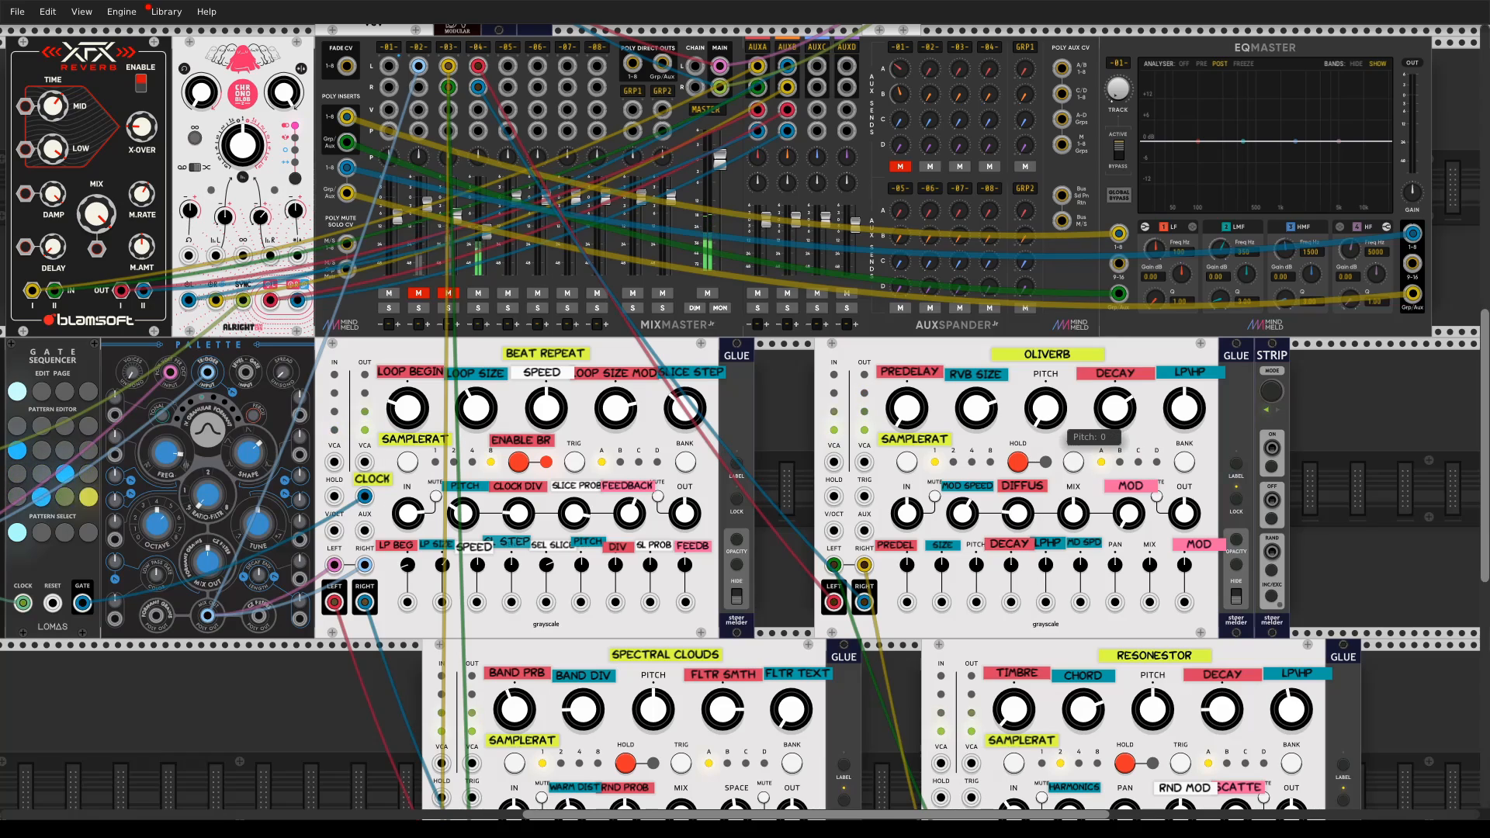
# - Adjust Oliverb's pitch, mix and modulation, along with the CV amount for its modulation
pyautogui.moveTo(1045, 408); pyautogui.dragTo(1045, 401)
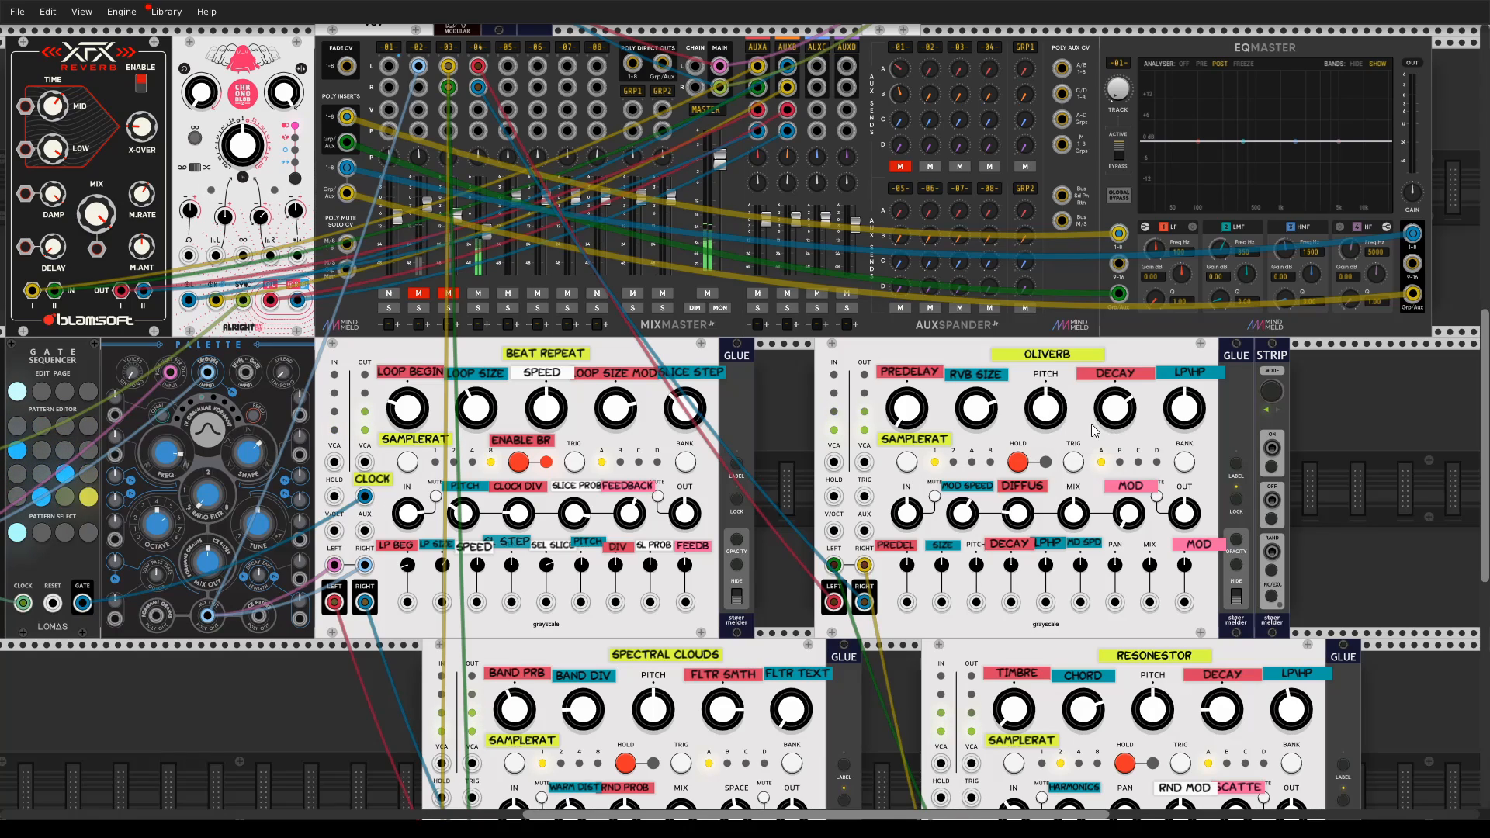
pyautogui.moveTo(1185, 421)
pyautogui.moveTo(1075, 513)
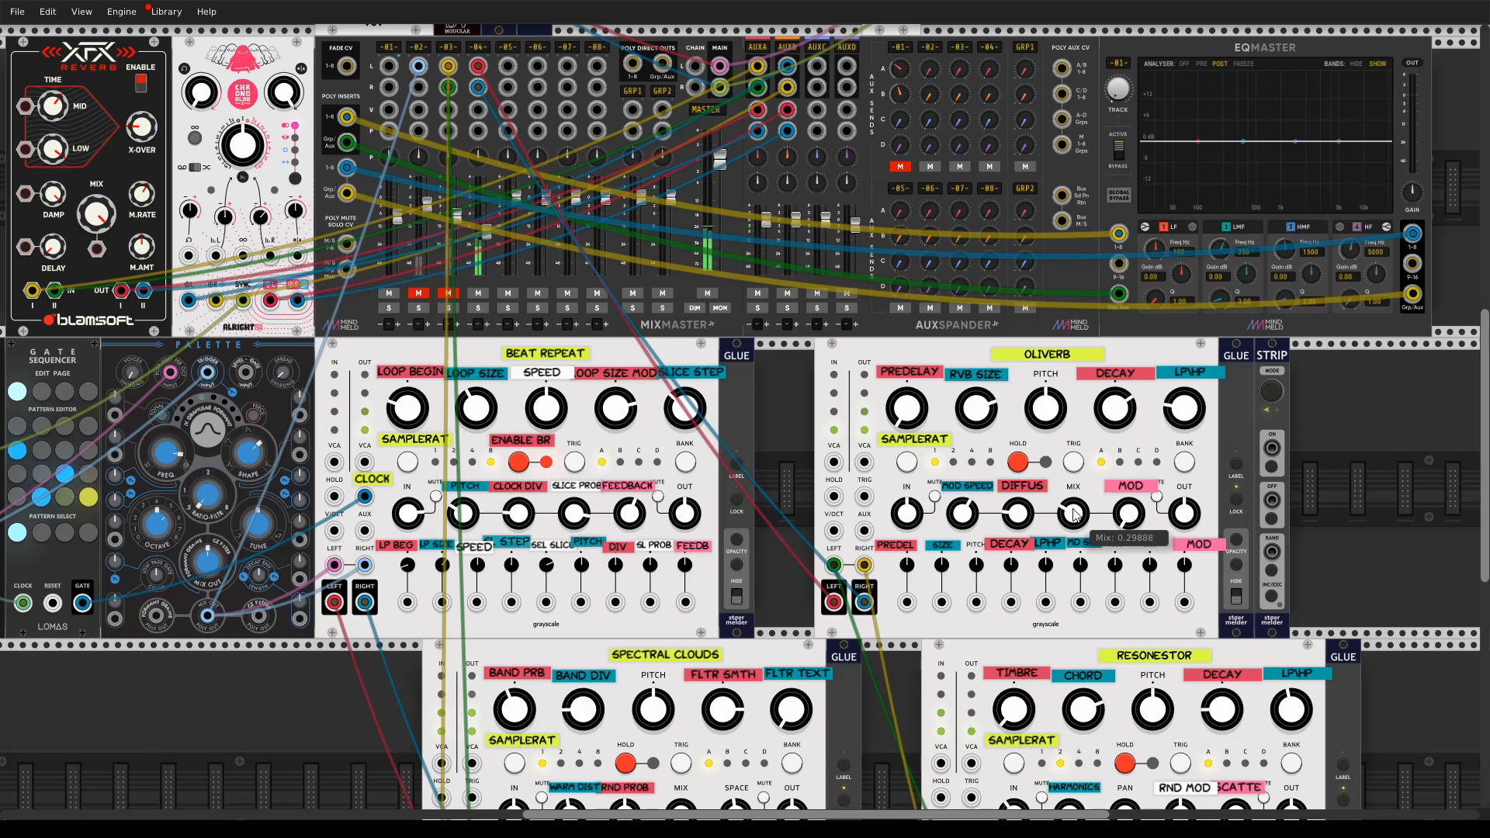
pyautogui.moveTo(1127, 518)
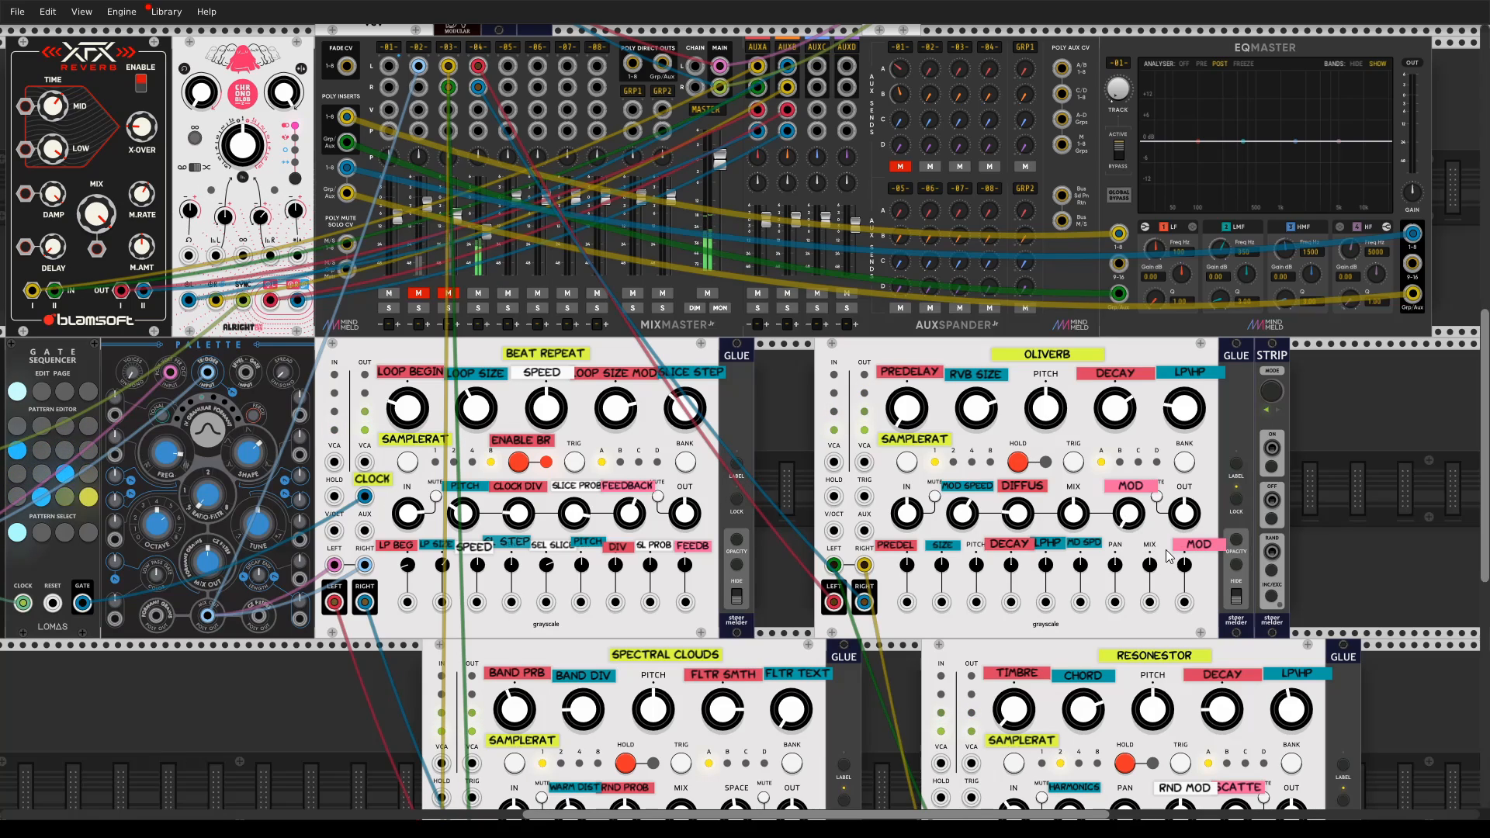
pyautogui.moveTo(1185, 575)
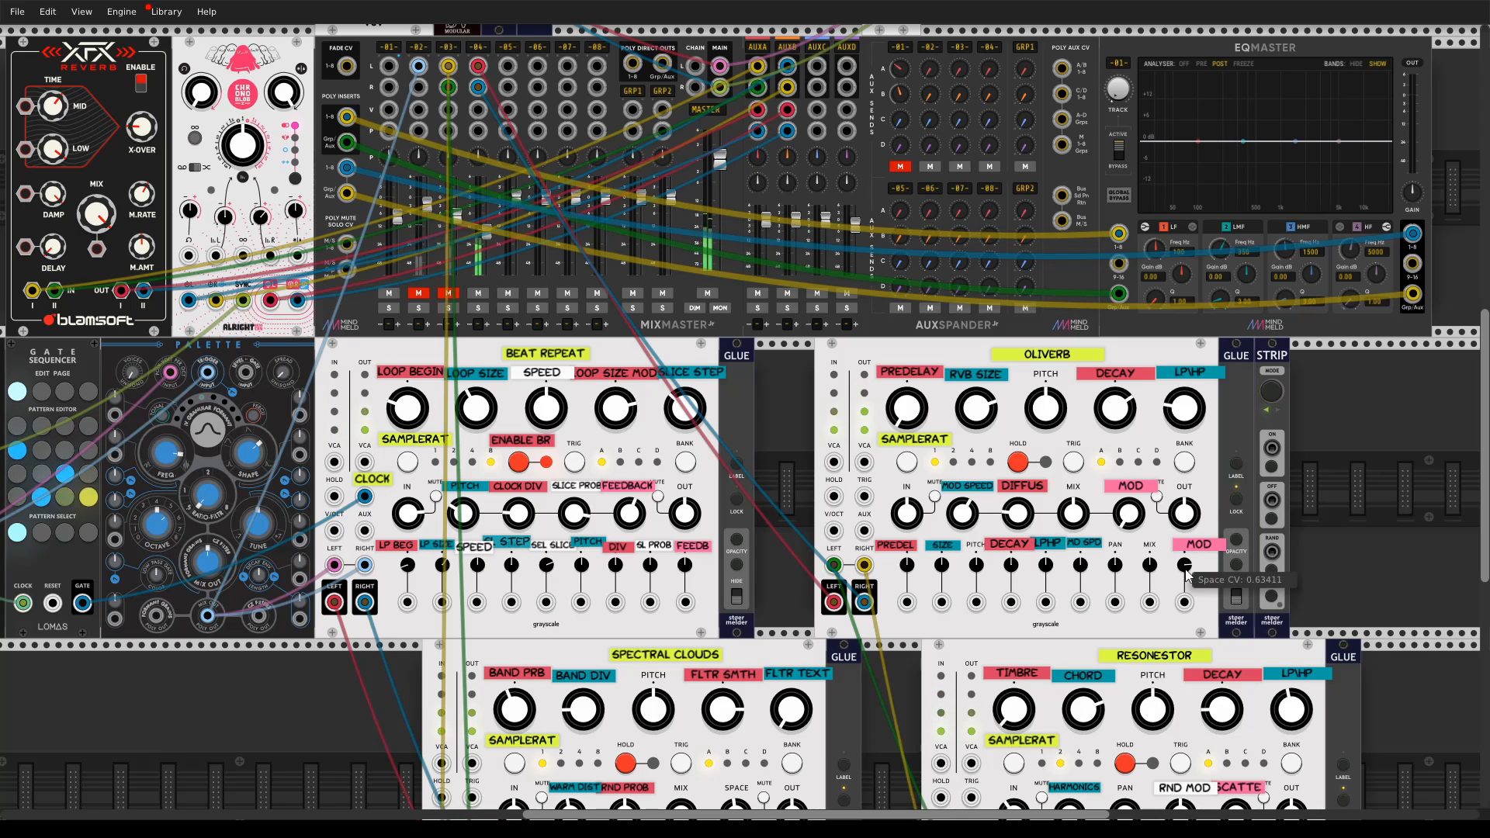
pyautogui.moveTo(1186, 571); pyautogui.dragTo(1186, 574)
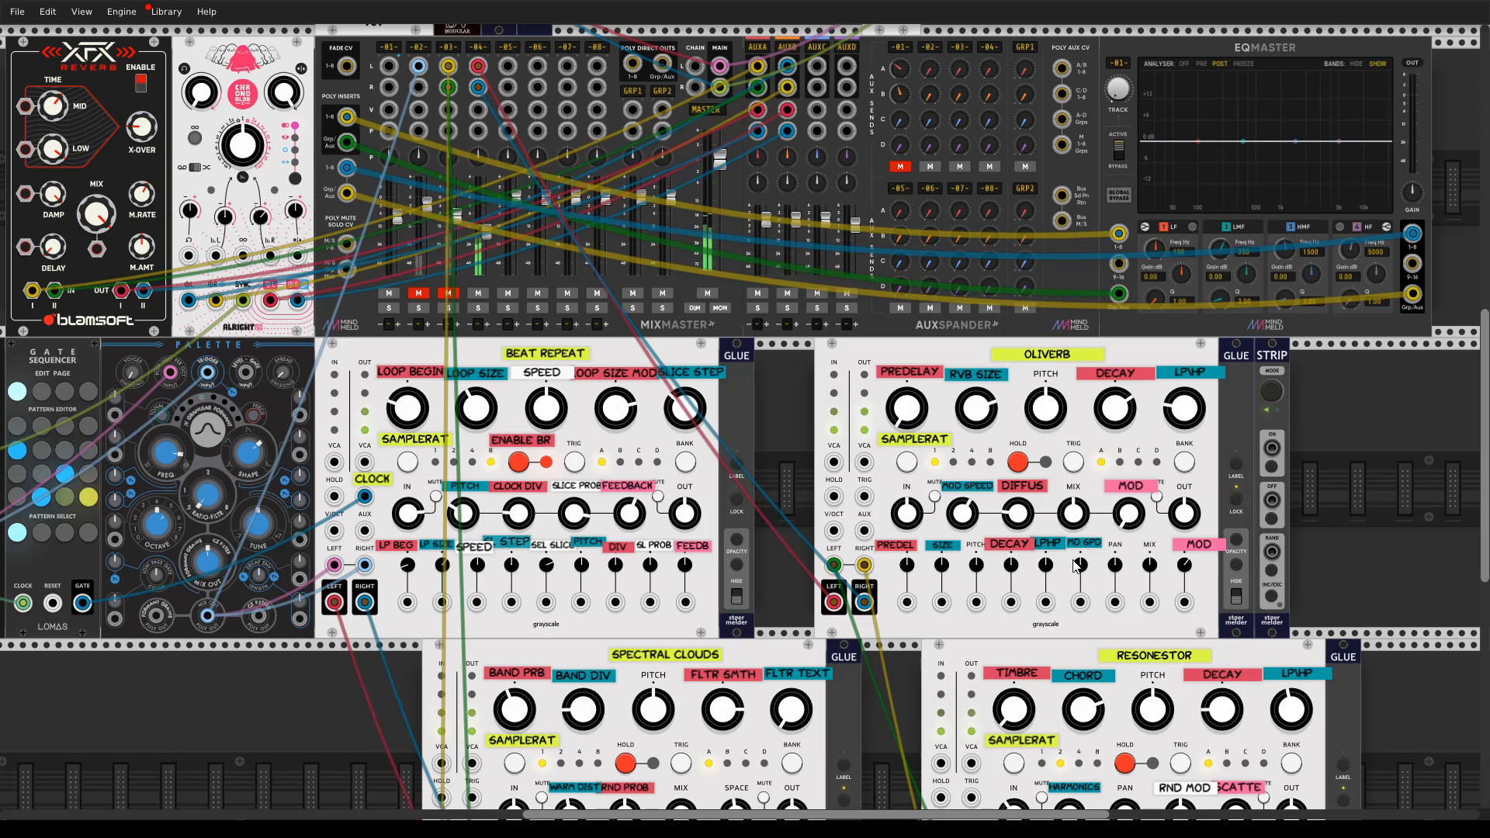
# - Adjust Oliverb's modulation speed and the CV amounts for its pitch, predelay and reverb size
pyautogui.moveTo(1047, 569); pyautogui.dragTo(1047, 568)
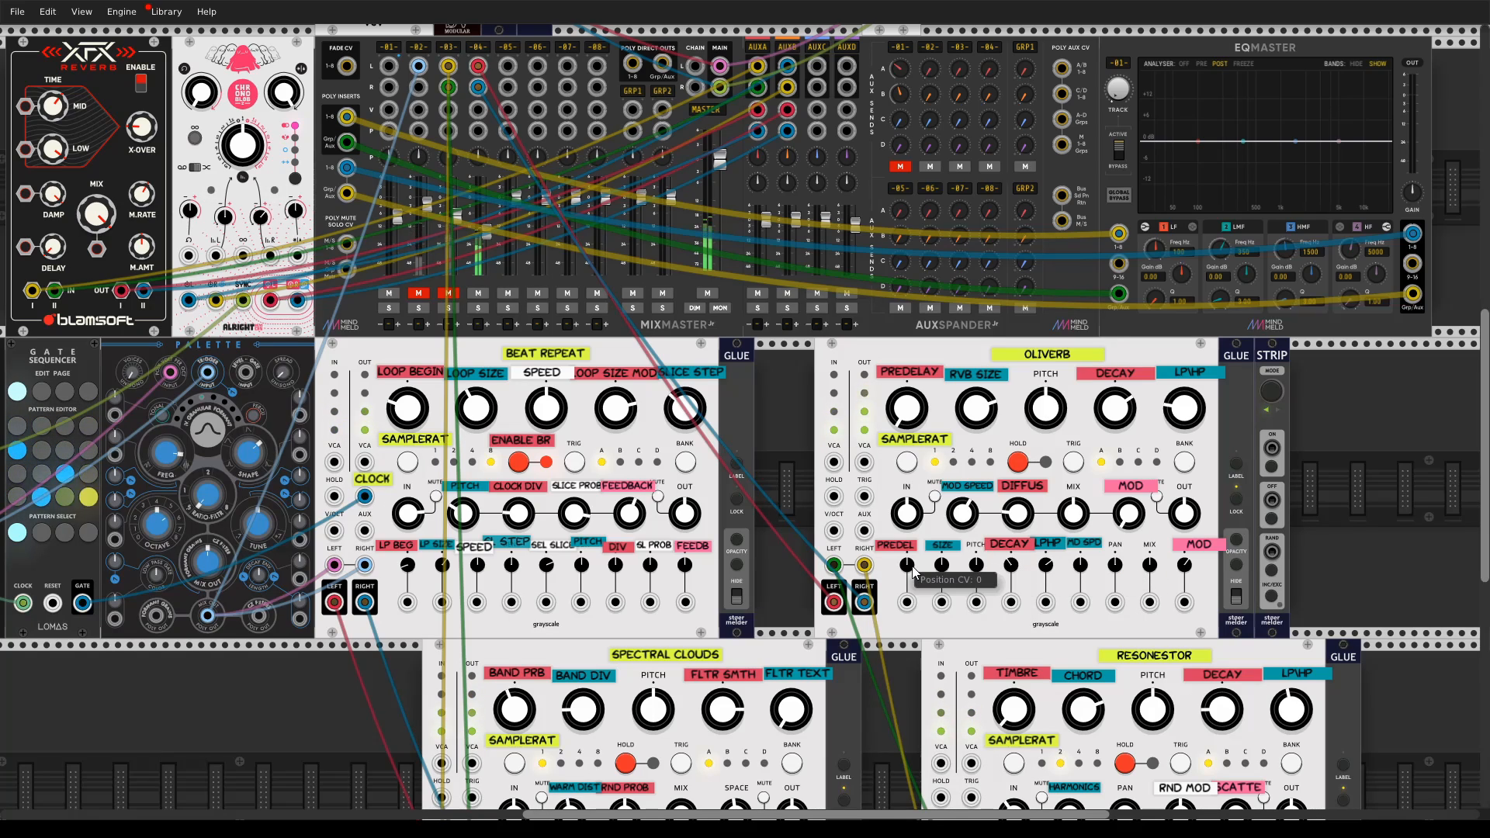
pyautogui.moveTo(911, 568); pyautogui.dragTo(912, 567)
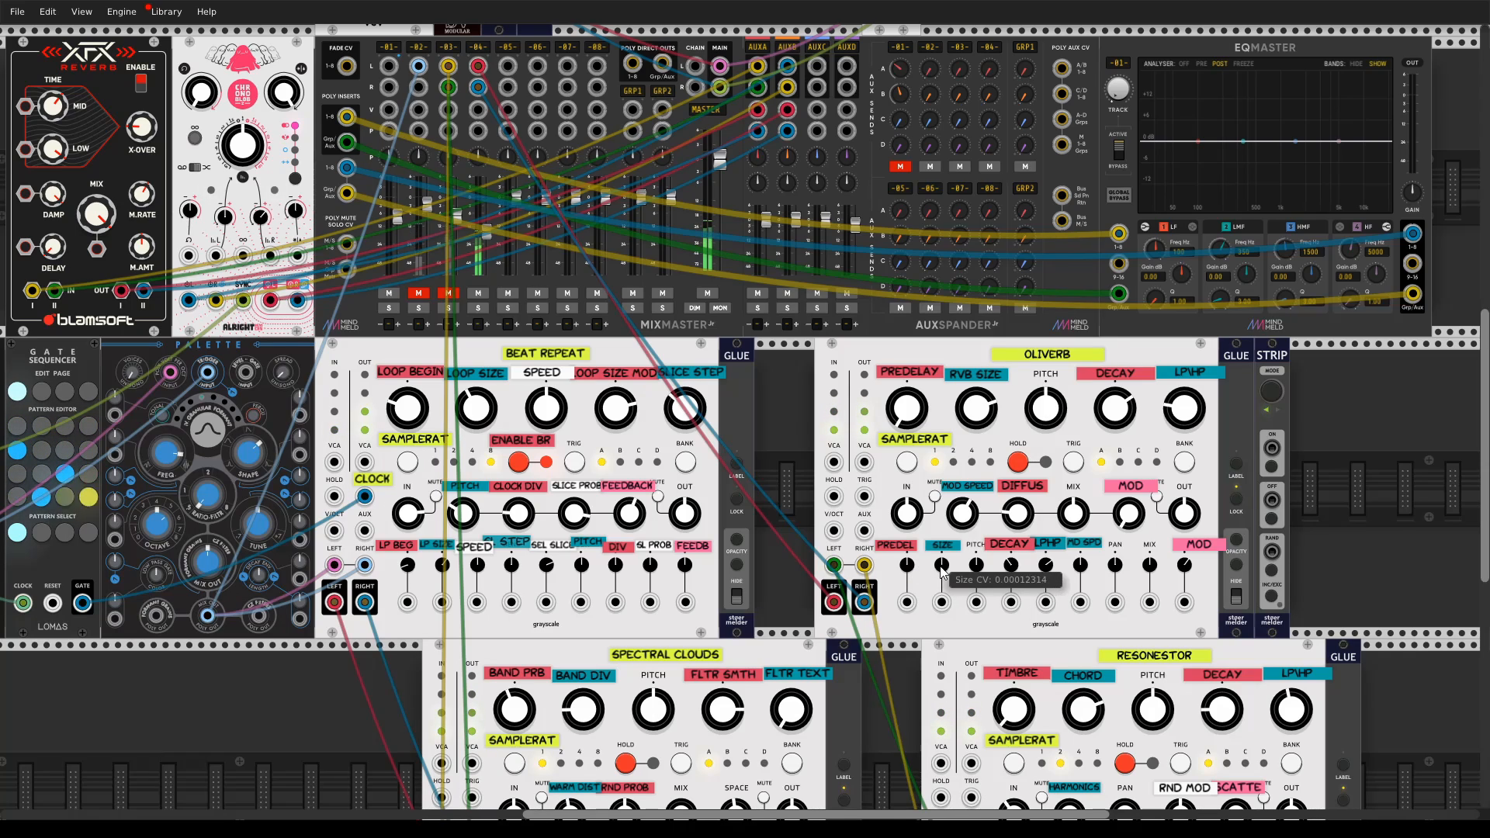
pyautogui.moveTo(960, 526); pyautogui.dragTo(959, 526)
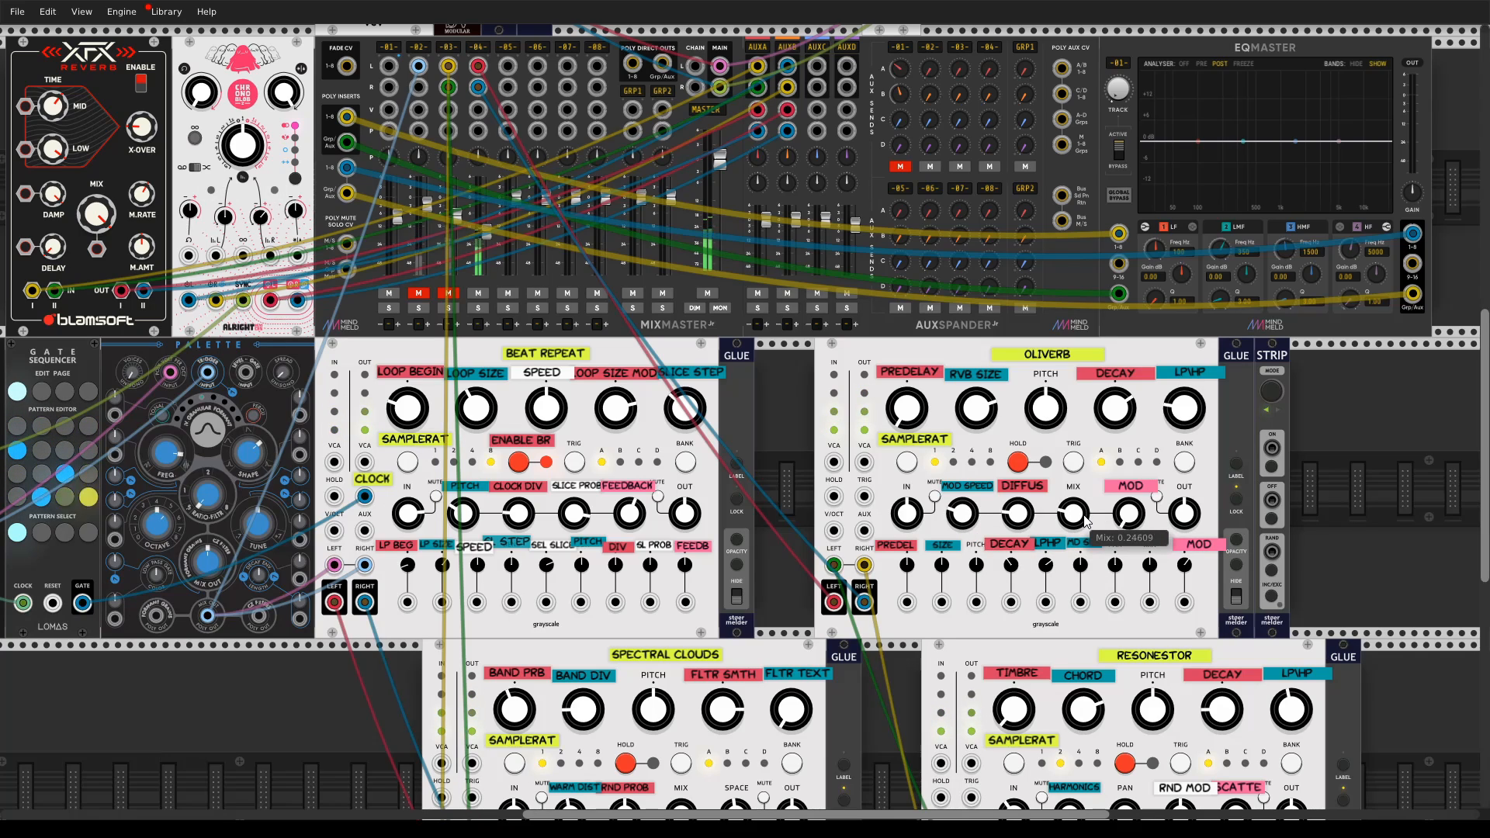
# - Unmute MixMaster channel 3, set channel 4's level to about -13.5 dB, and adjust Oliverb's mix and mix CV amount
pyautogui.scroll(1, 482, 234)
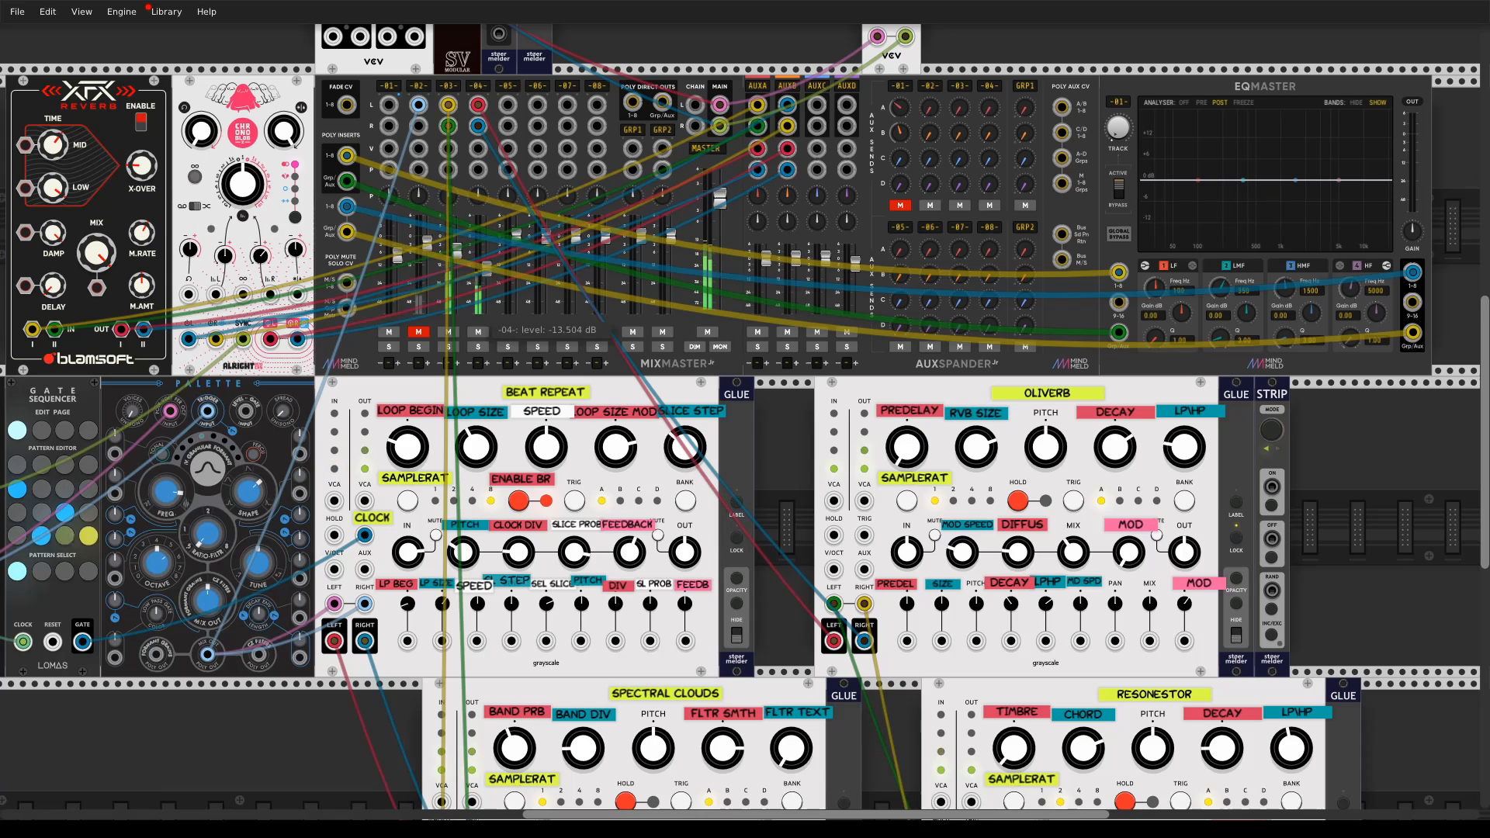
pyautogui.moveTo(1076, 556); pyautogui.dragTo(1075, 556)
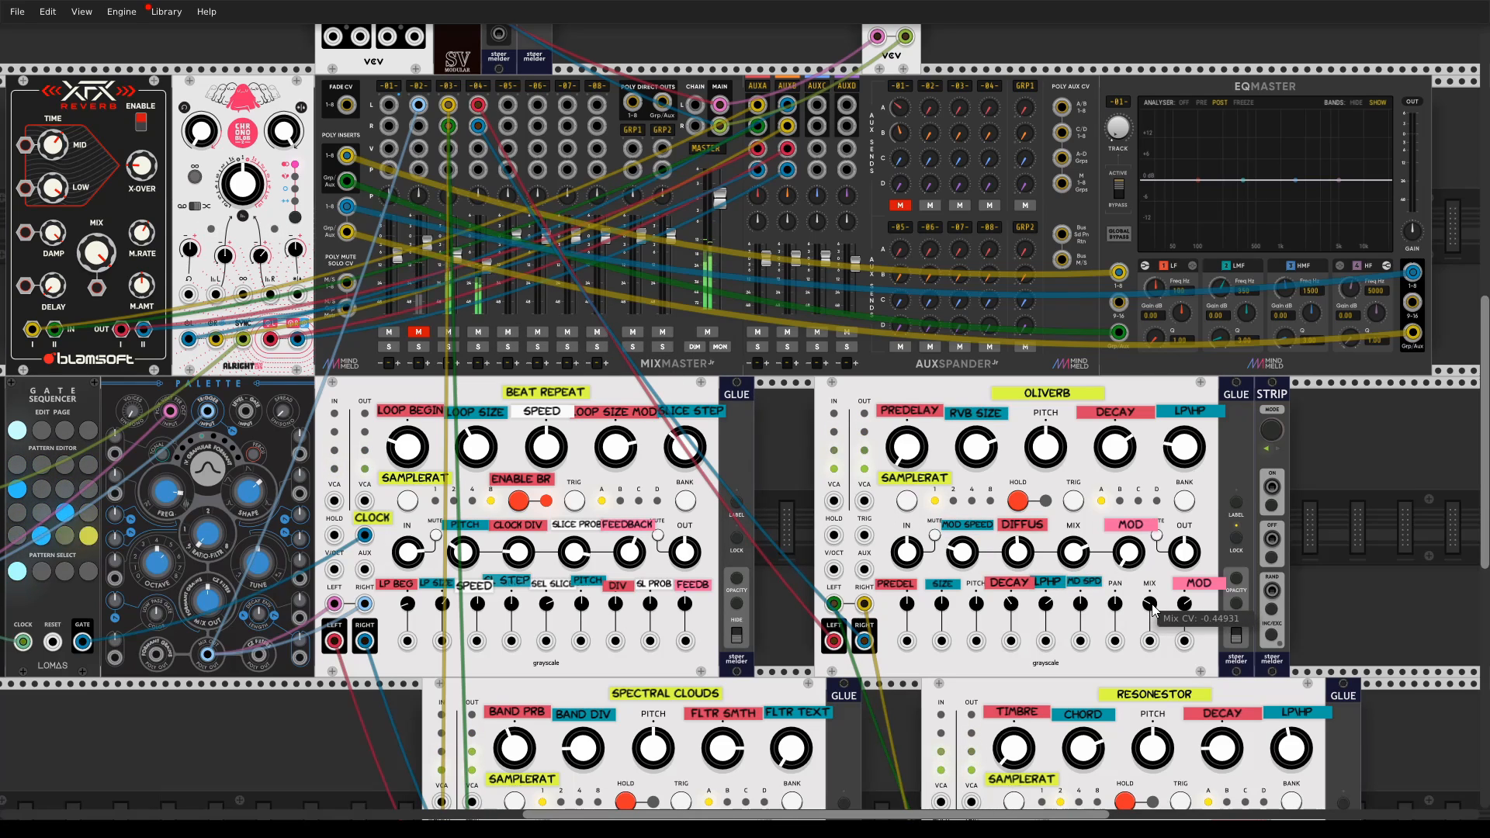
pyautogui.moveTo(1154, 610); pyautogui.dragTo(1154, 659)
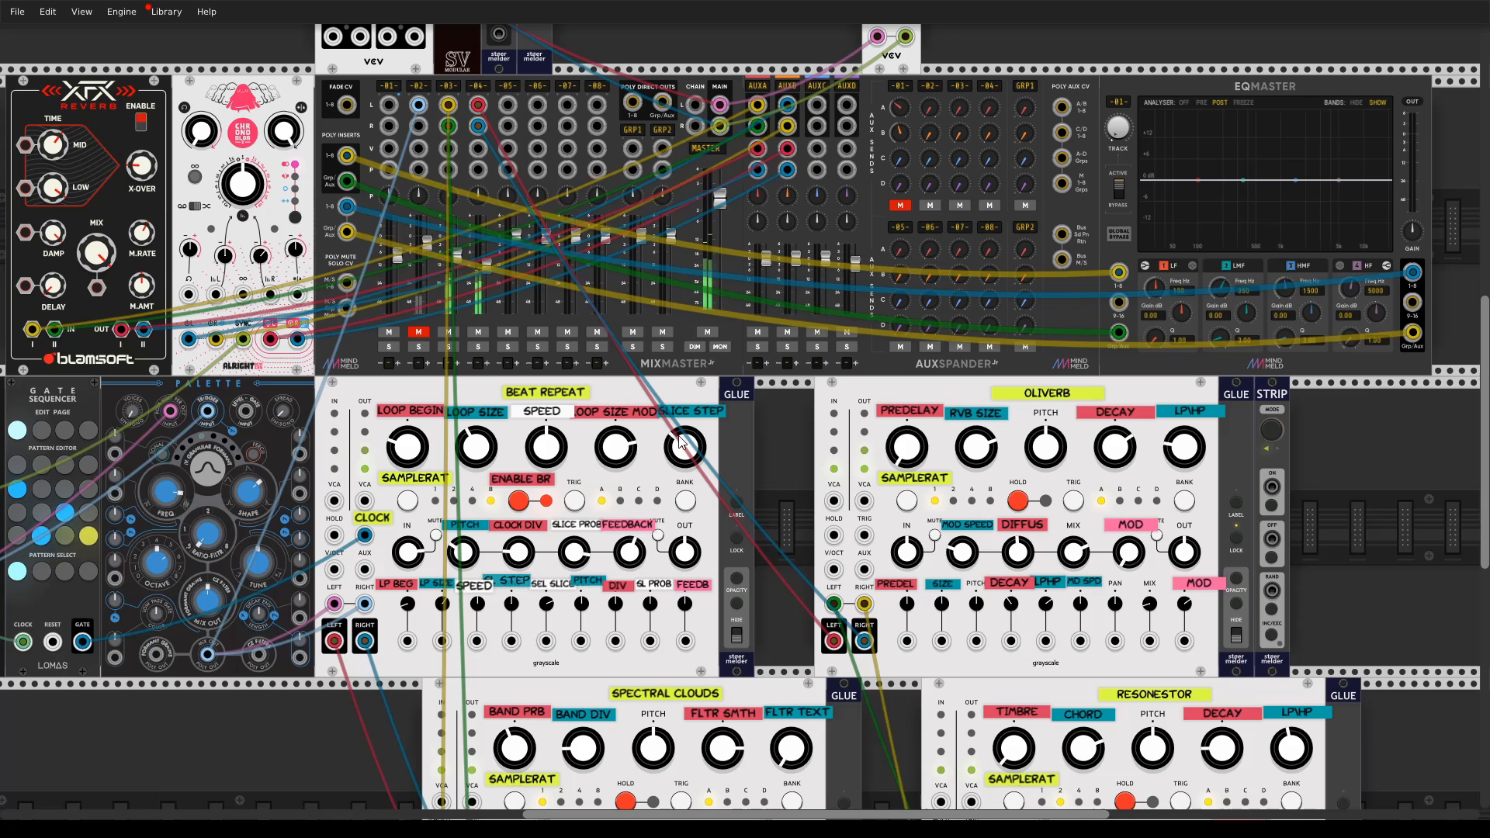
# - Move the STRIP module along the row away from Oliverb and load the saved Spectral Madness strip with it
pyautogui.moveTo(1334, 509); pyautogui.dragTo(812, 305)
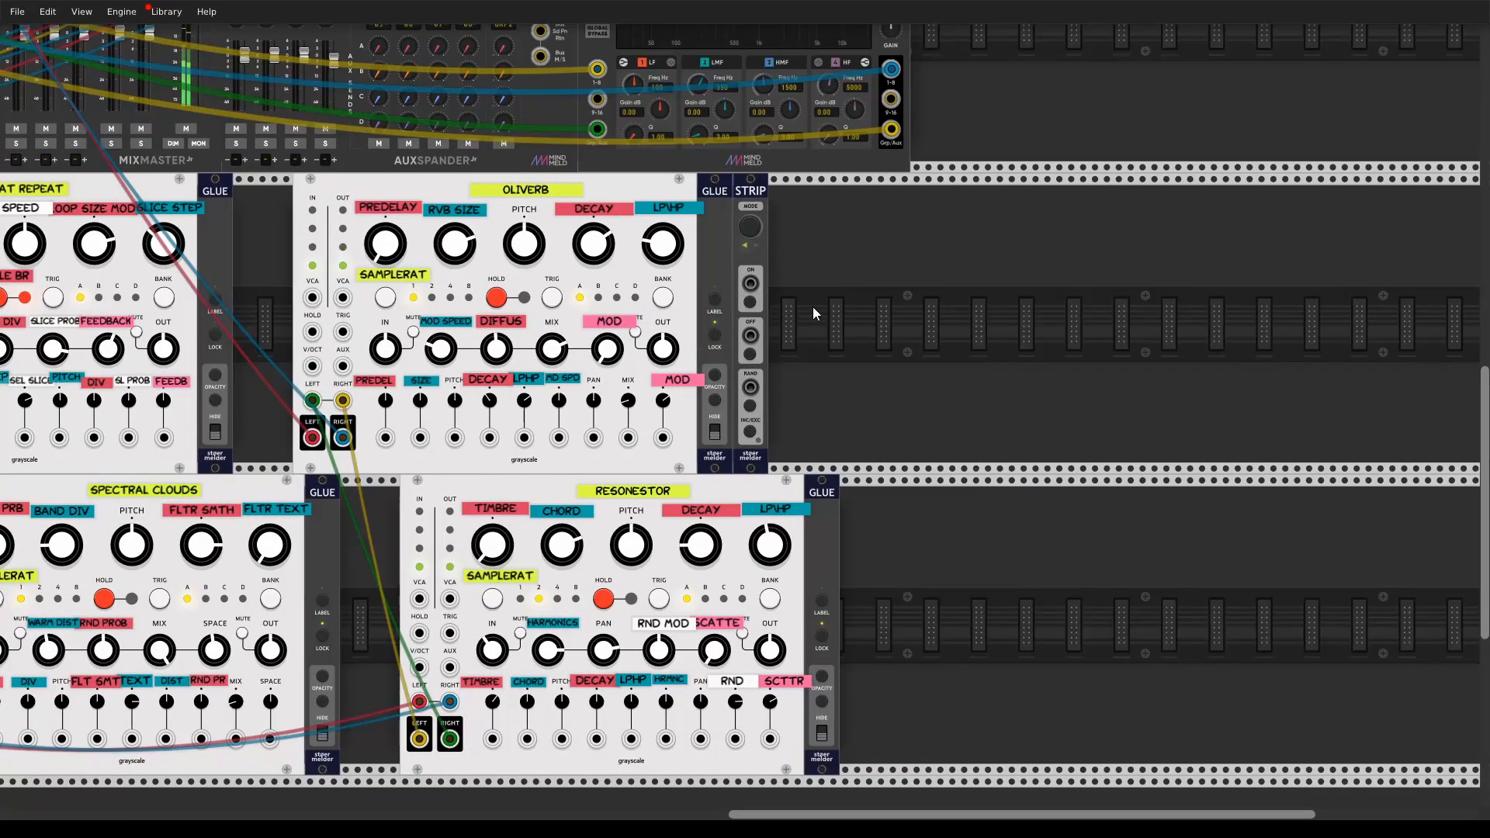
pyautogui.moveTo(742, 178); pyautogui.dragTo(1253, 180)
pyautogui.rightClick(1271, 187)
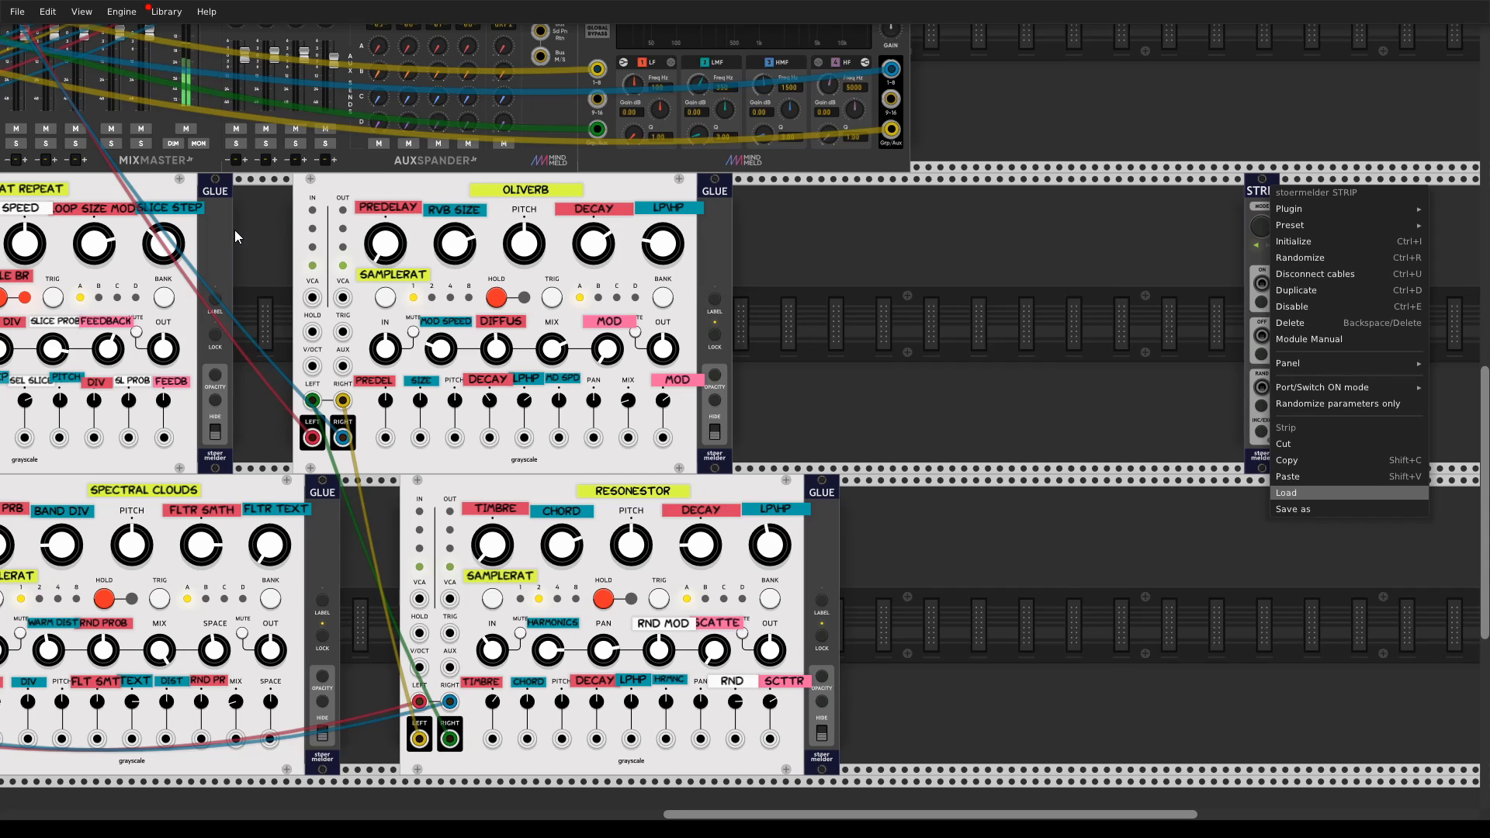
pyautogui.doubleClick(221, 273)
pyautogui.moveTo(946, 487); pyautogui.dragTo(1268, 510)
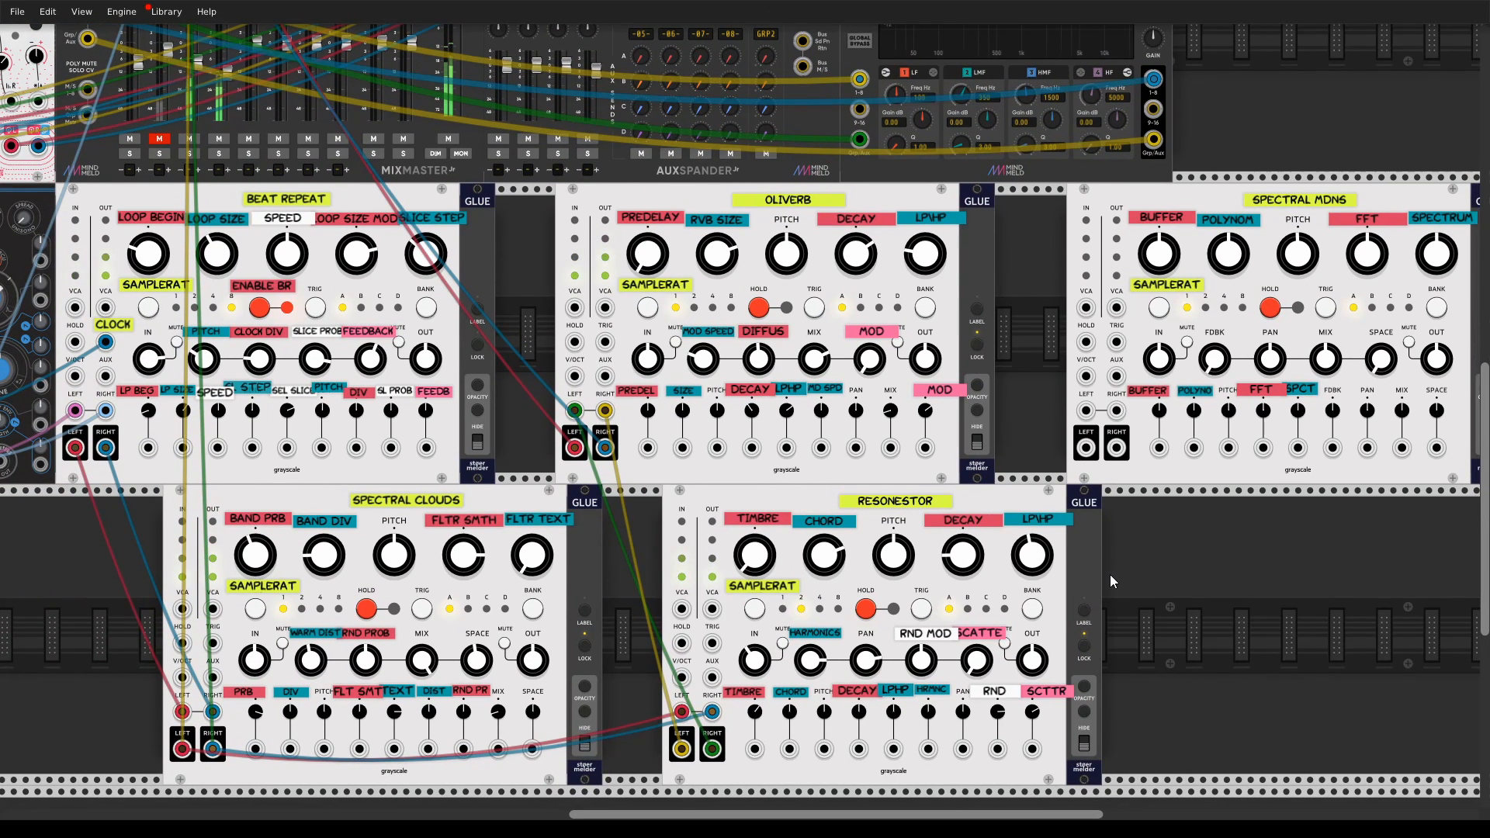
# - Patch Resonestor's stereo output into Spectral MDNS, and the Spectral MDNS stereo output into MixMaster channel 5
pyautogui.moveTo(1205, 578); pyautogui.dragTo(1175, 636)
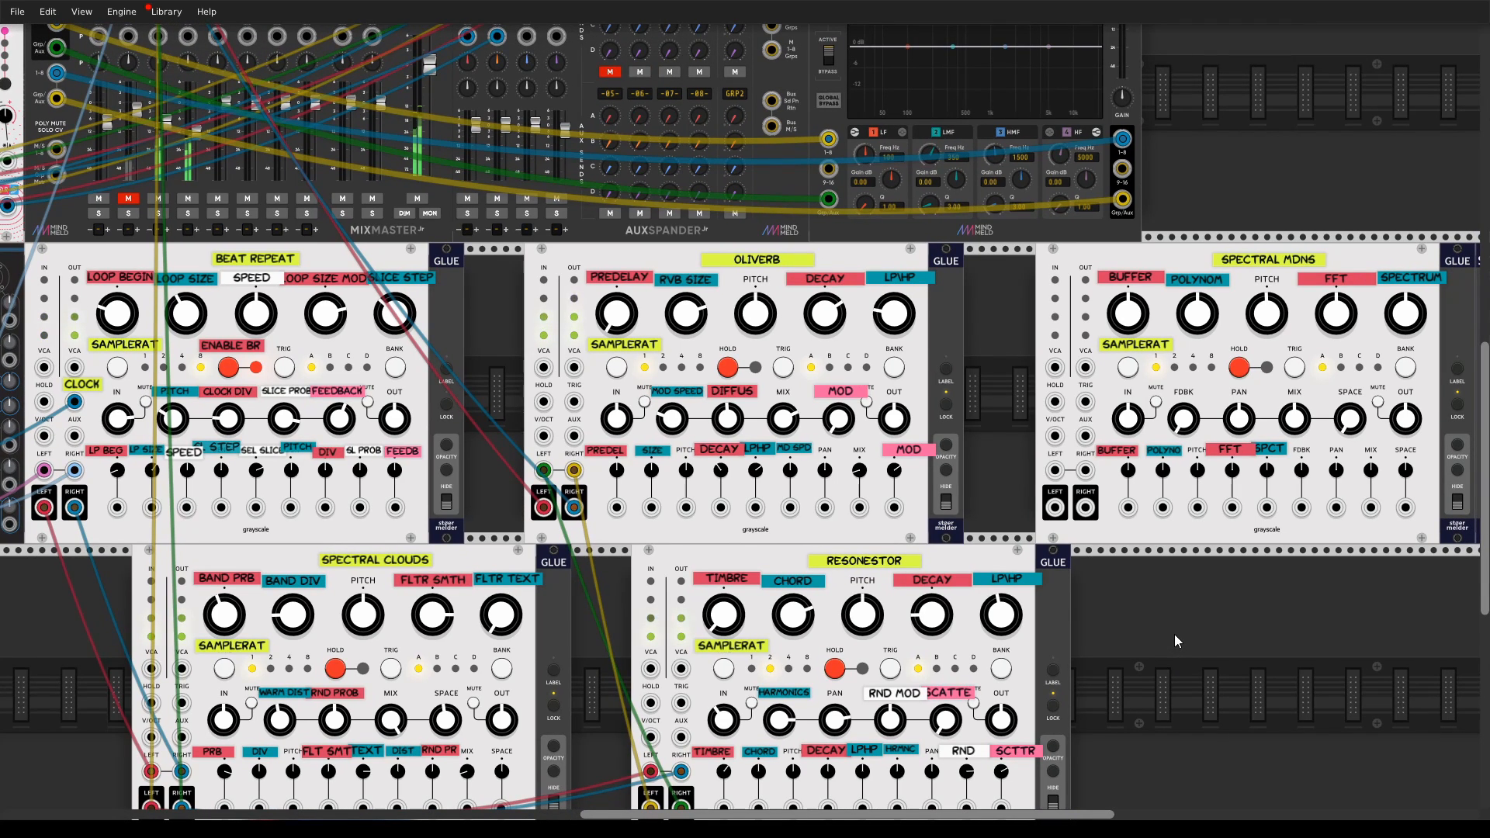
pyautogui.moveTo(1210, 628); pyautogui.dragTo(1180, 645)
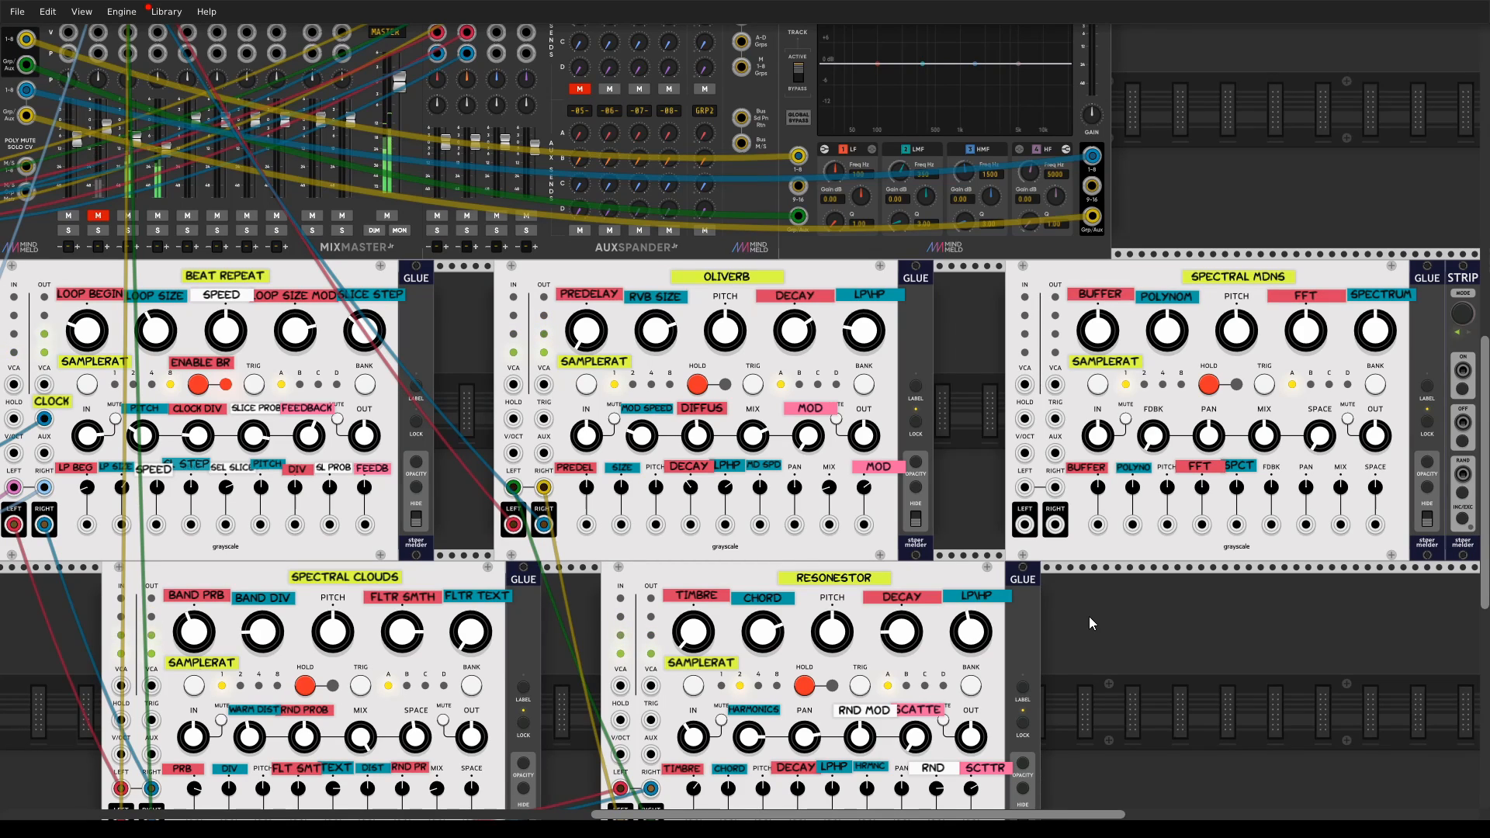
pyautogui.moveTo(1088, 616); pyautogui.dragTo(1041, 604)
pyautogui.moveTo(820, 516)
pyautogui.mouseDown()
pyautogui.moveTo(934, 563)
pyautogui.moveTo(831, 516)
pyautogui.mouseUp()
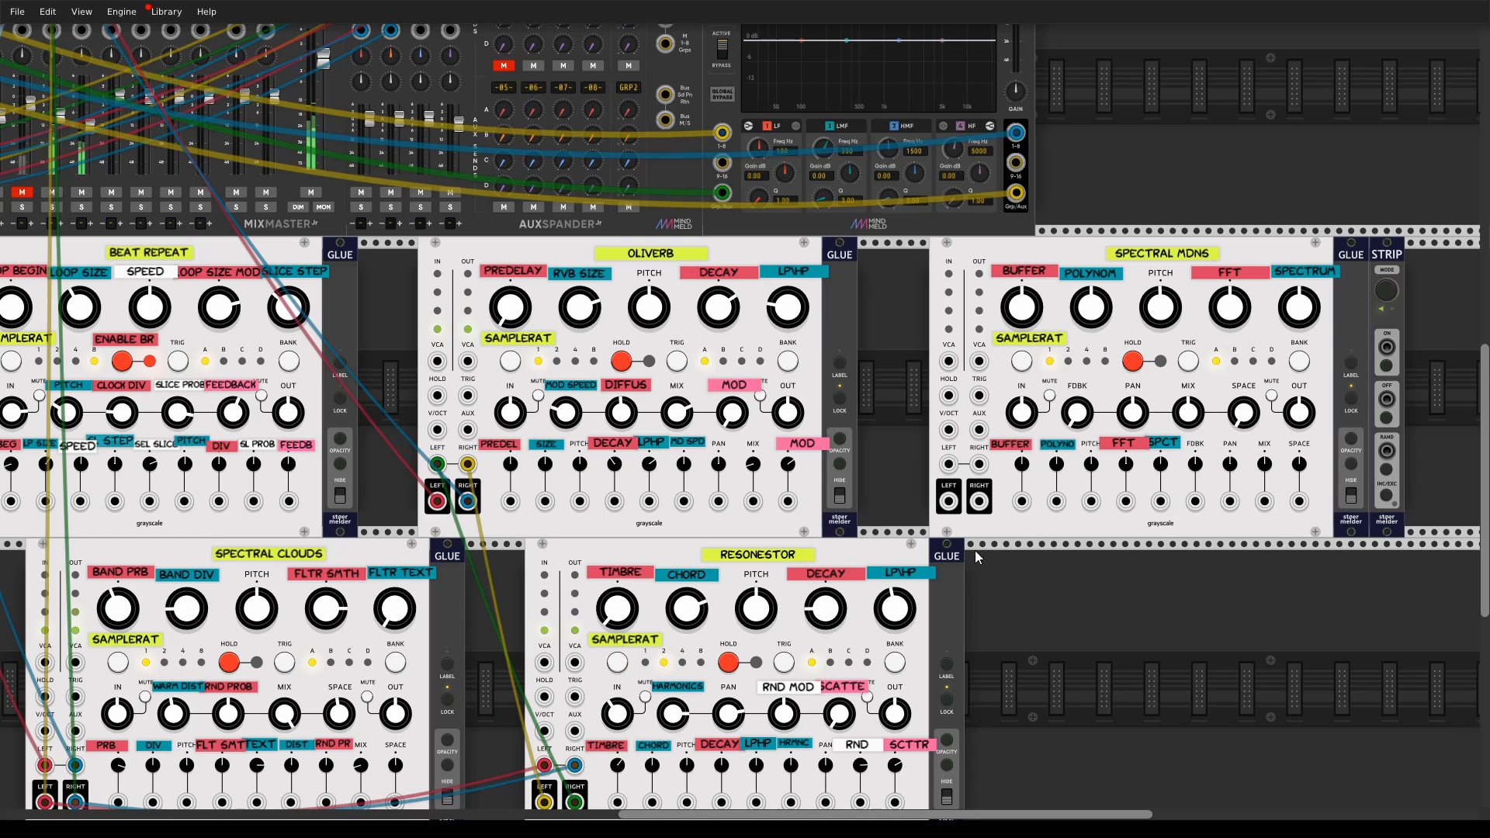
pyautogui.moveTo(1158, 573)
pyautogui.mouseDown()
pyautogui.moveTo(1111, 599)
pyautogui.moveTo(1172, 566)
pyautogui.mouseUp()
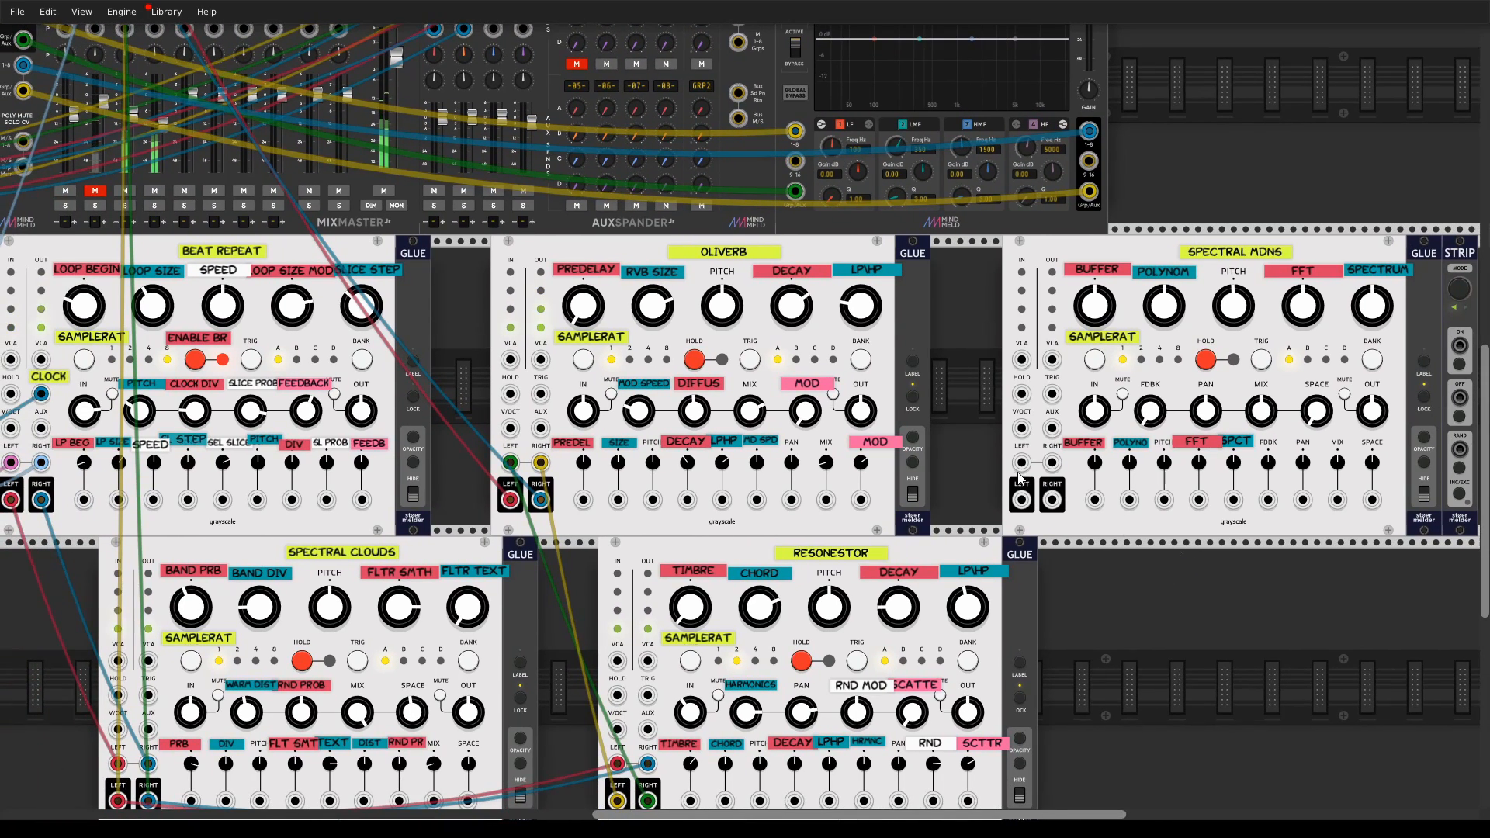
pyautogui.moveTo(1021, 462); pyautogui.dragTo(827, 626)
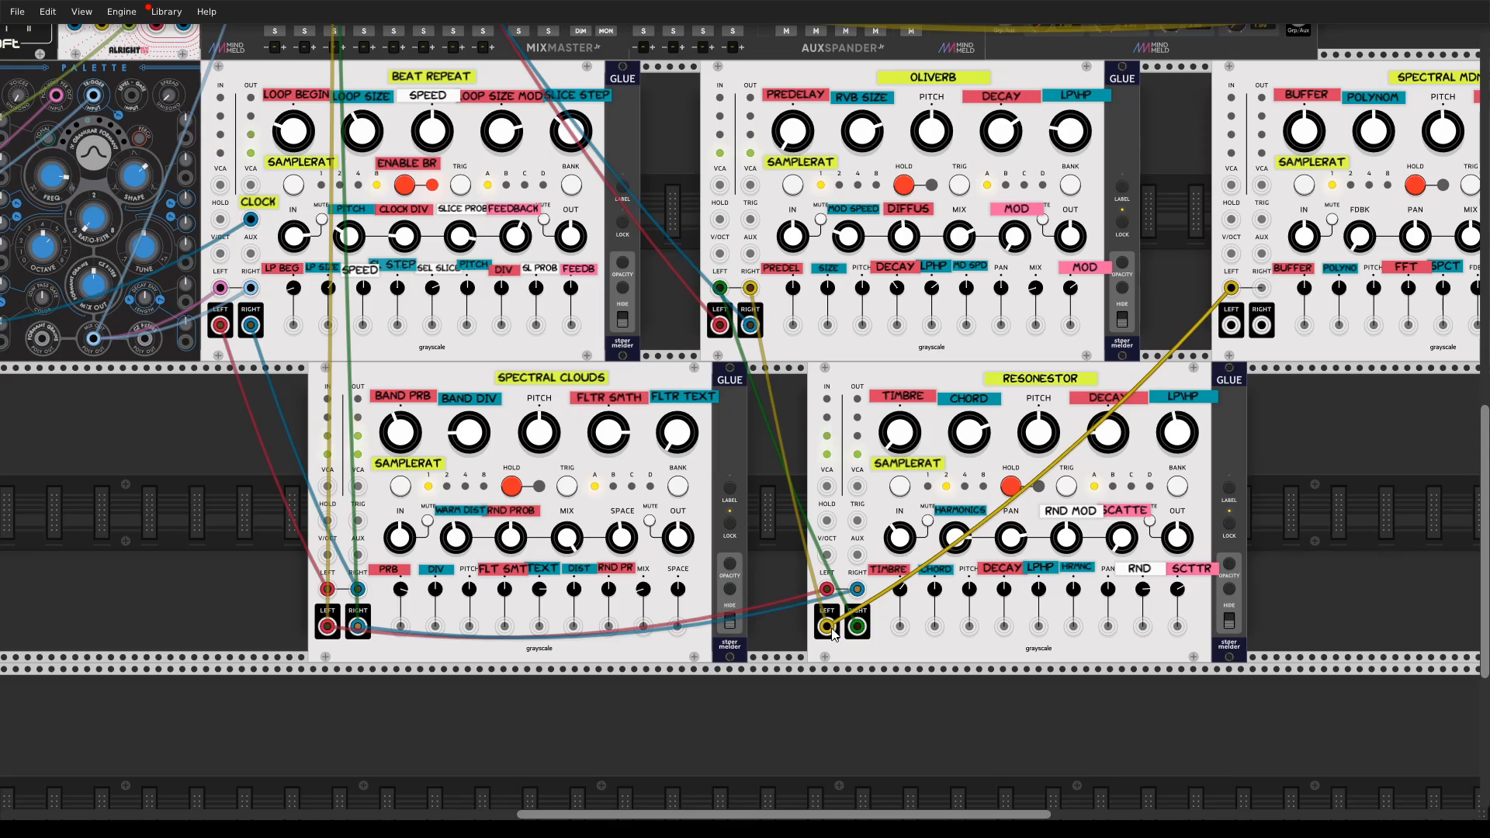
pyautogui.moveTo(1262, 287); pyautogui.dragTo(858, 626)
pyautogui.scroll(4, 1327, 646)
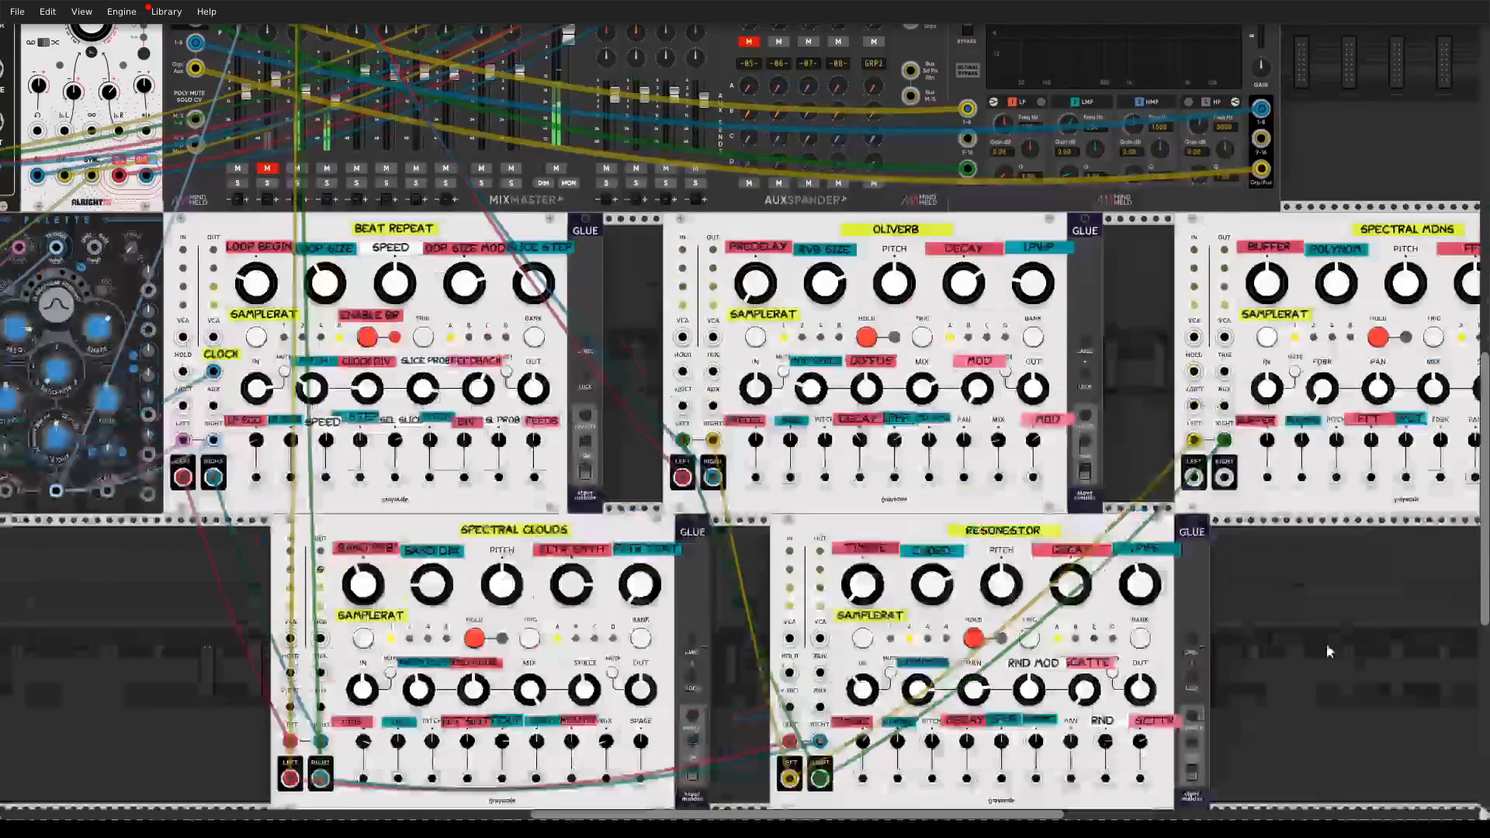
pyautogui.scroll(4, 1326, 646)
pyautogui.moveTo(1138, 659); pyautogui.dragTo(1169, 659)
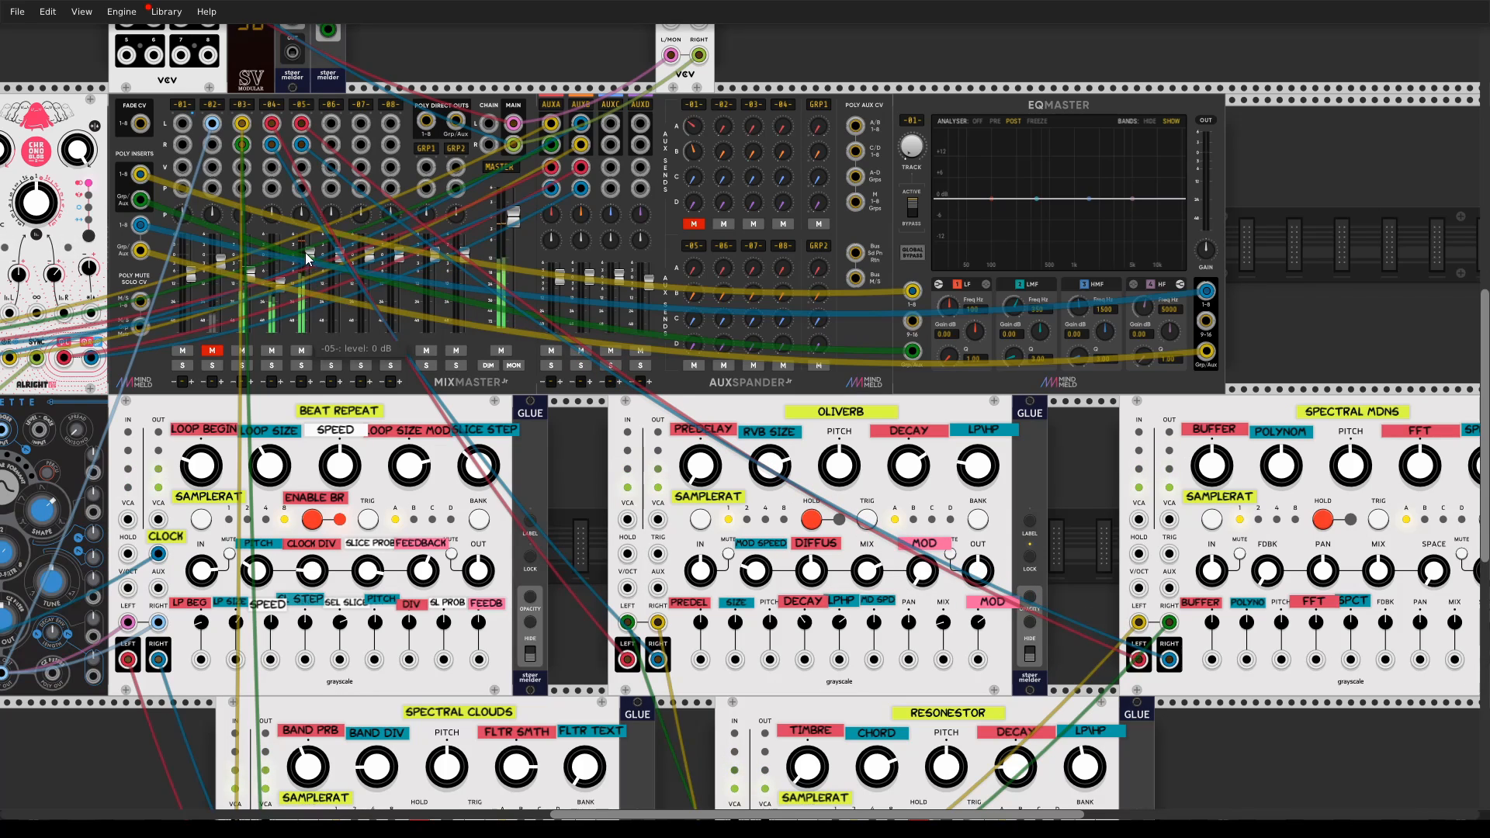
# - Lower the MixMaster channel 5 level to about -7.2 dB and mute channels 3 and 4
pyautogui.moveTo(308, 259); pyautogui.dragTo(308, 280)
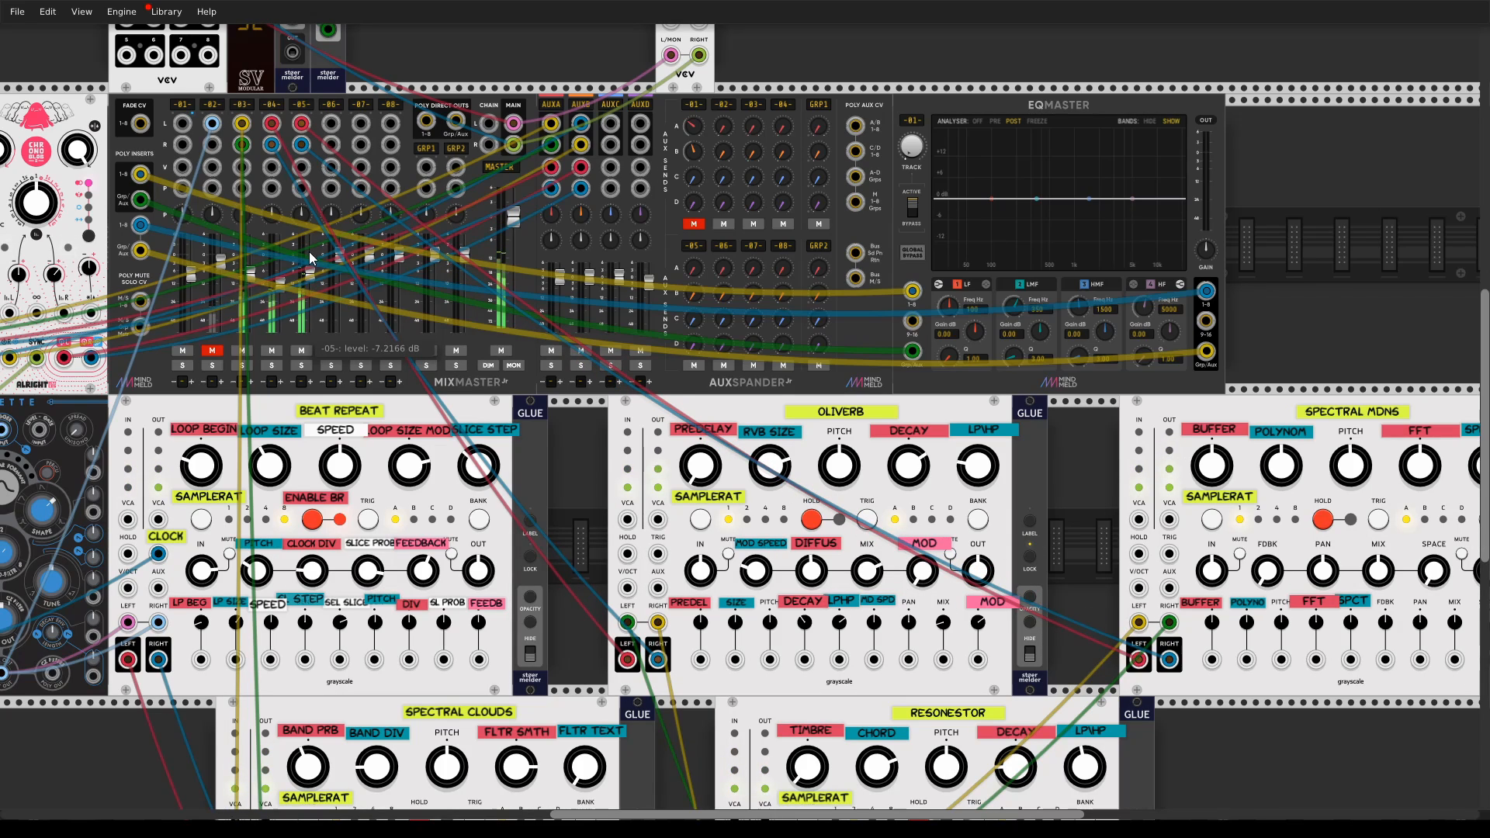
pyautogui.click(272, 350)
pyautogui.click(242, 350)
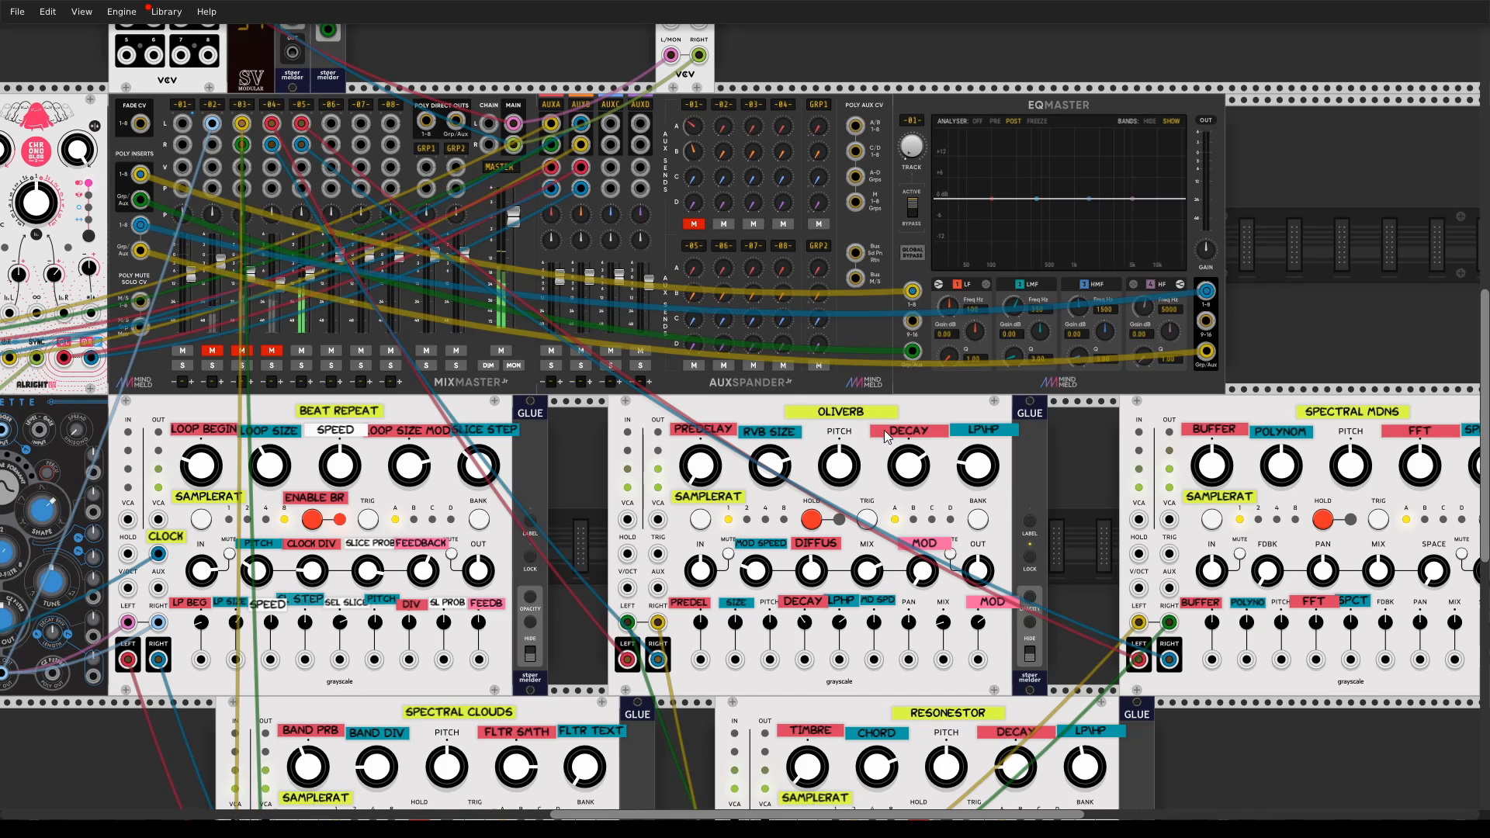
# - Adjust Spectral MDNS's buffer and polynomial controls and set its mix to about 0.90
pyautogui.moveTo(1055, 472); pyautogui.dragTo(509, 383)
pyautogui.moveTo(651, 335)
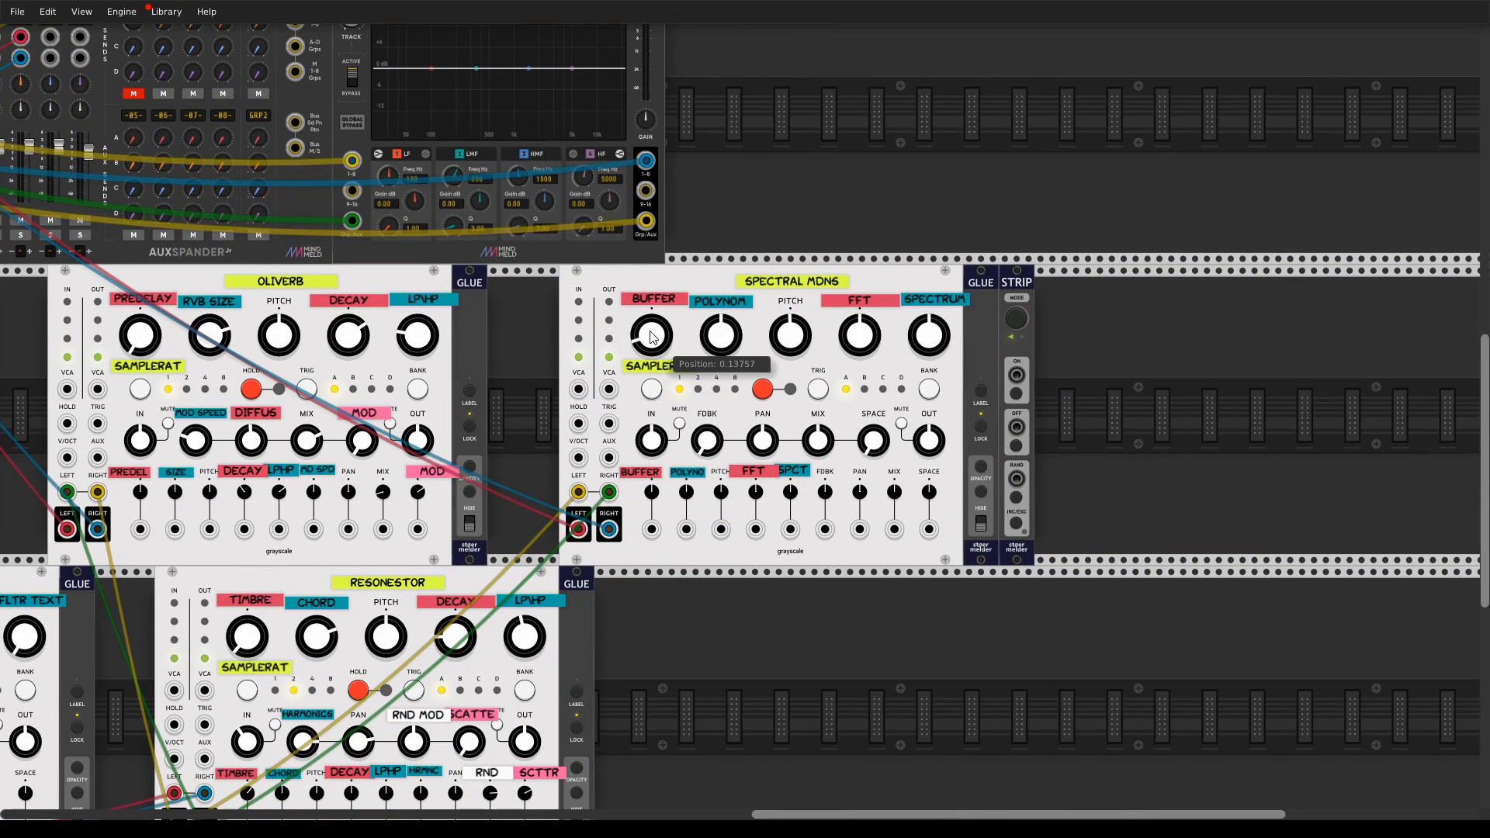
pyautogui.moveTo(718, 346)
pyautogui.moveTo(837, 449)
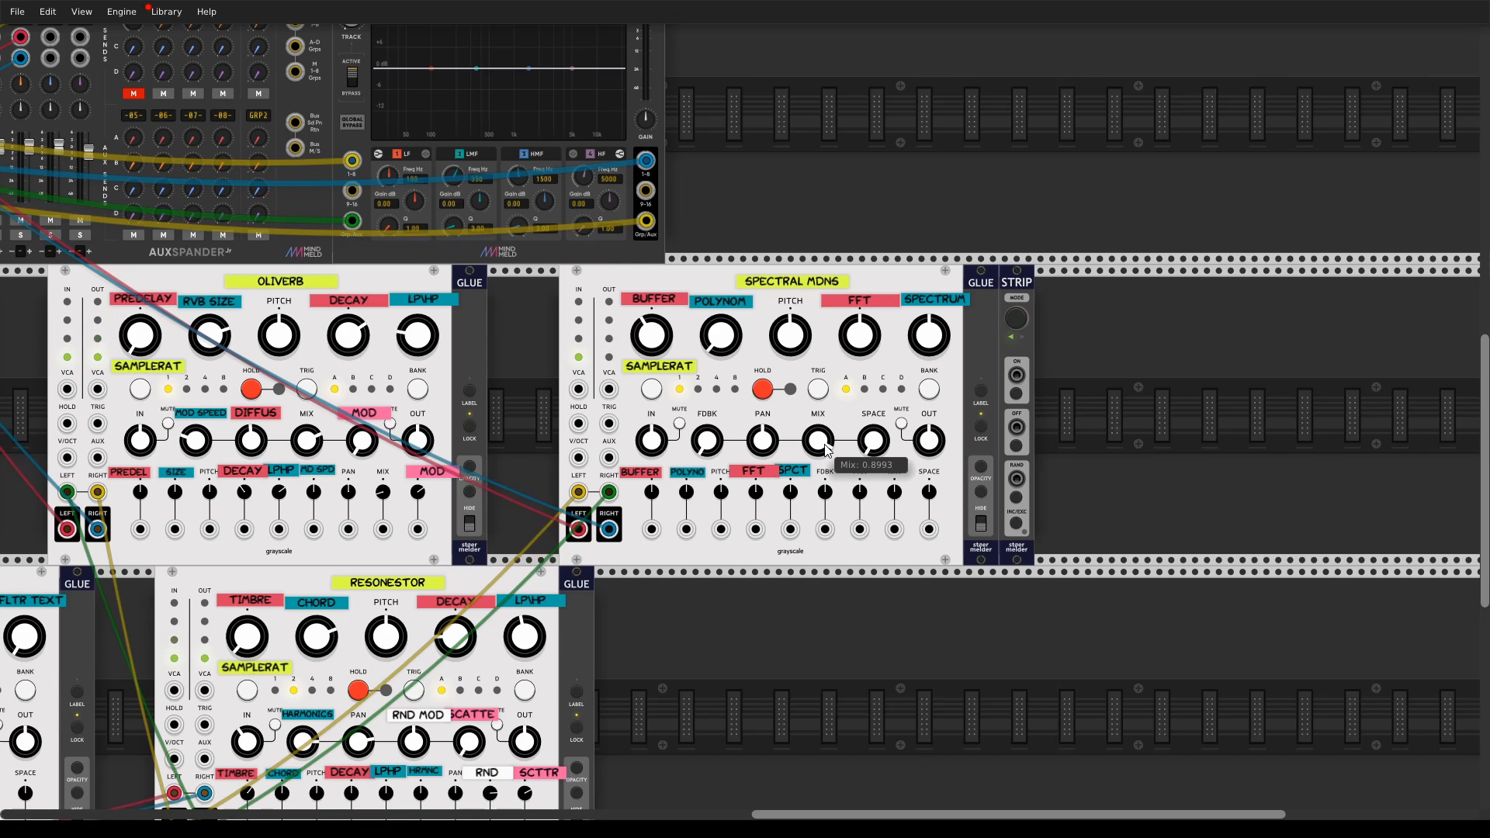
# - Unmute MixMaster channels 3 and 4
pyautogui.moveTo(526, 374); pyautogui.dragTo(639, 470)
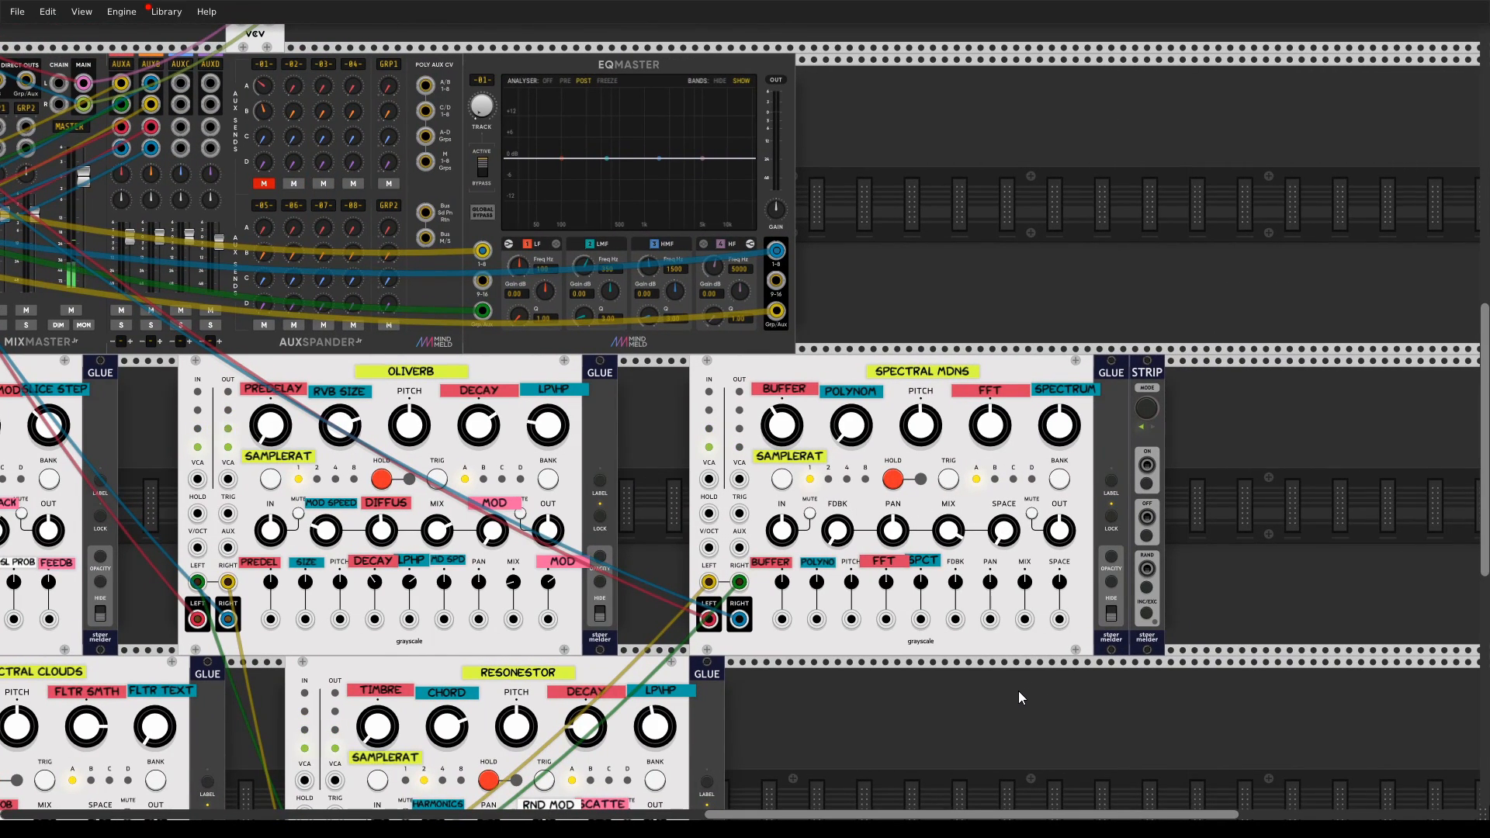
pyautogui.moveTo(1018, 690); pyautogui.dragTo(840, 674)
pyautogui.moveTo(718, 481)
pyautogui.mouseDown()
pyautogui.moveTo(922, 559)
pyautogui.moveTo(1080, 569)
pyautogui.moveTo(1007, 593)
pyautogui.moveTo(707, 495)
pyautogui.mouseUp()
pyautogui.click(100, 408)
pyautogui.click(70, 407)
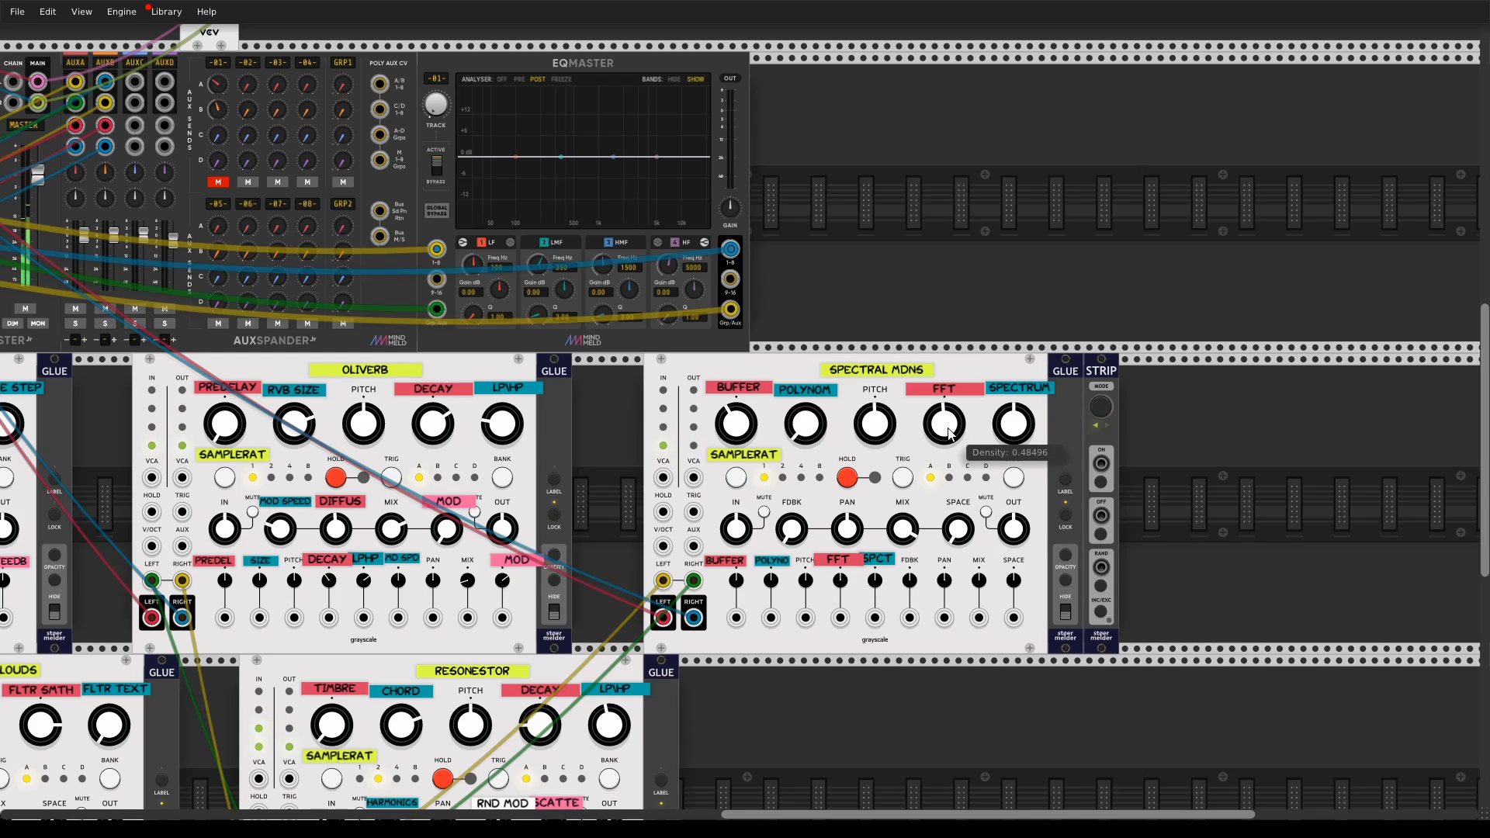
# - Lower Spectral MDNS's FFT control and adjust its spectrum control
pyautogui.moveTo(948, 431); pyautogui.dragTo(949, 481)
pyautogui.scroll(4, 1011, 427)
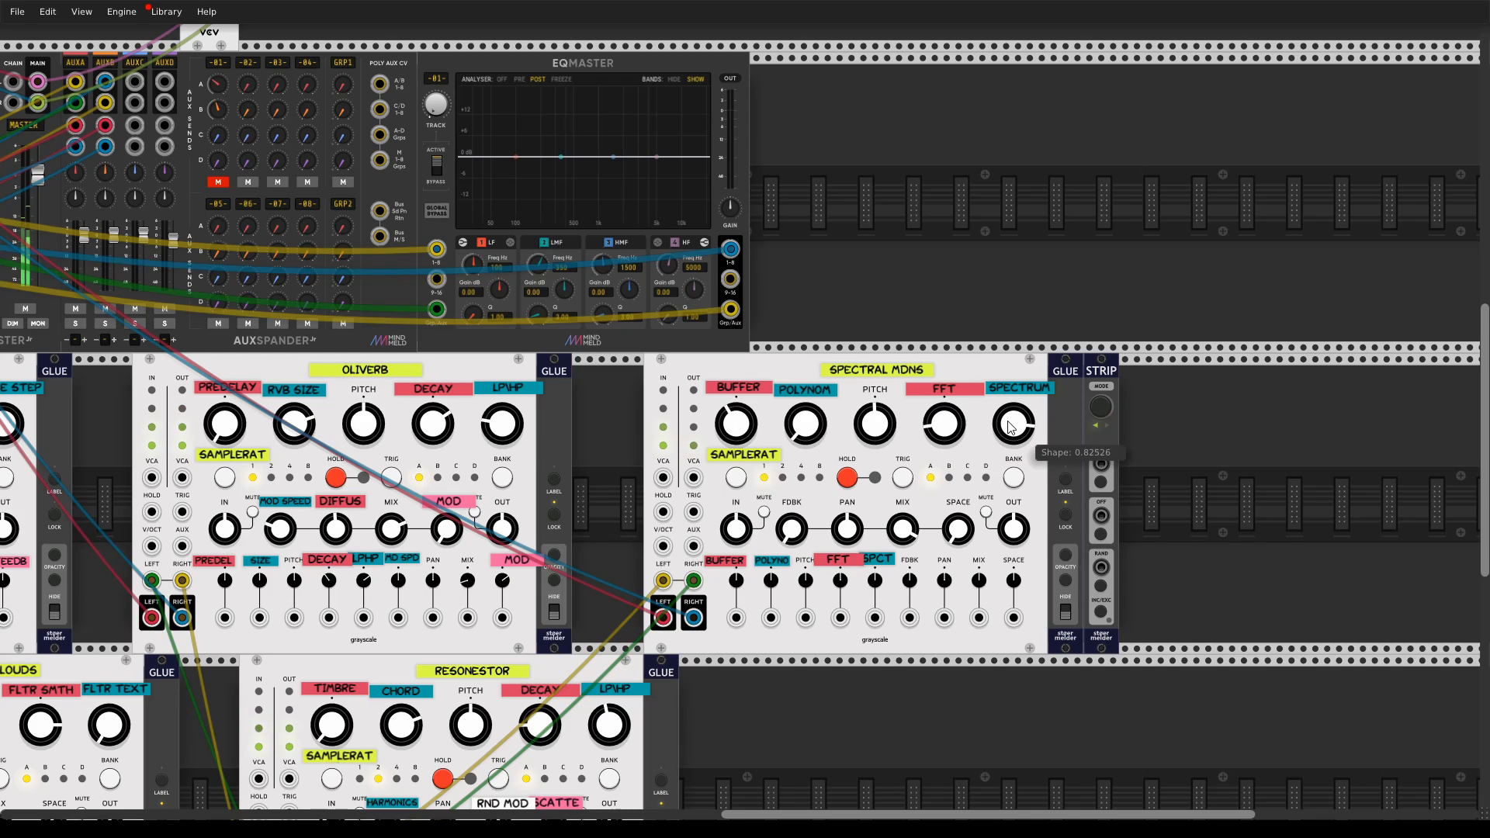
pyautogui.scroll(-2, 1011, 426)
pyautogui.scroll(-1, 1011, 427)
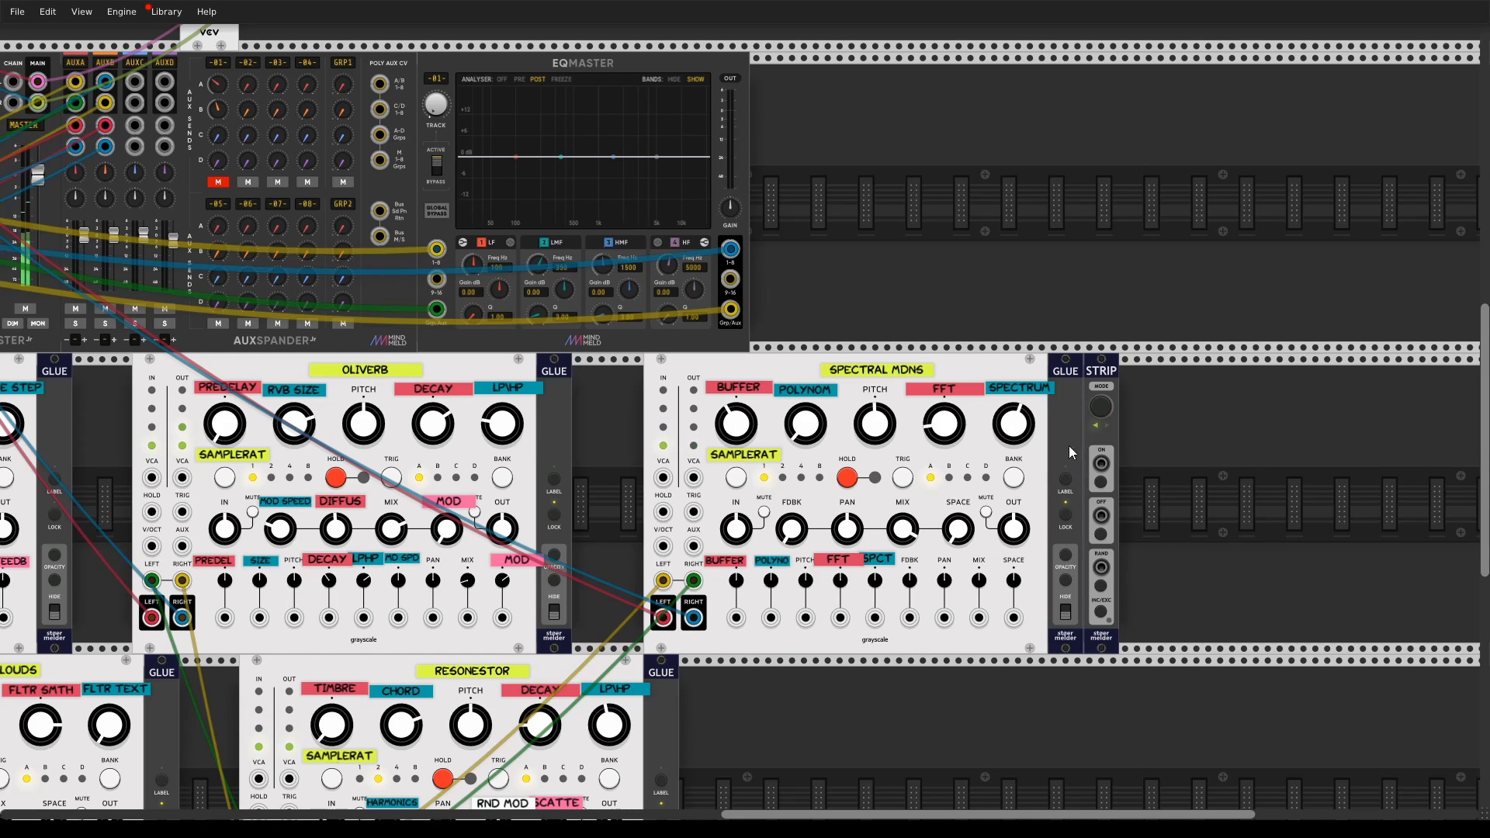
pyautogui.scroll(2, 1021, 429)
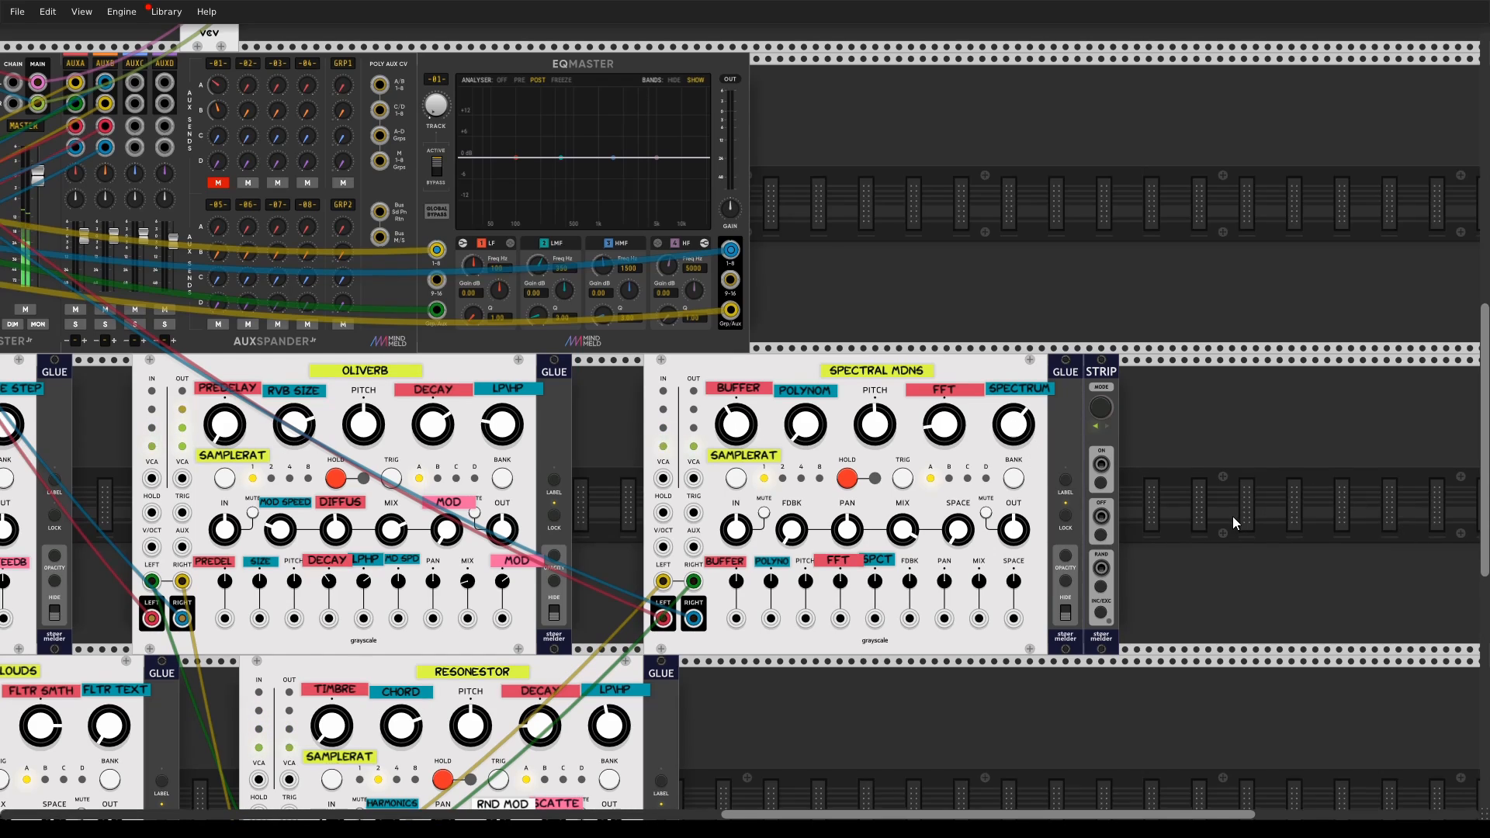
# - Raise the space amount on Spectral MDNS
pyautogui.hscroll(-5, 1232, 515)
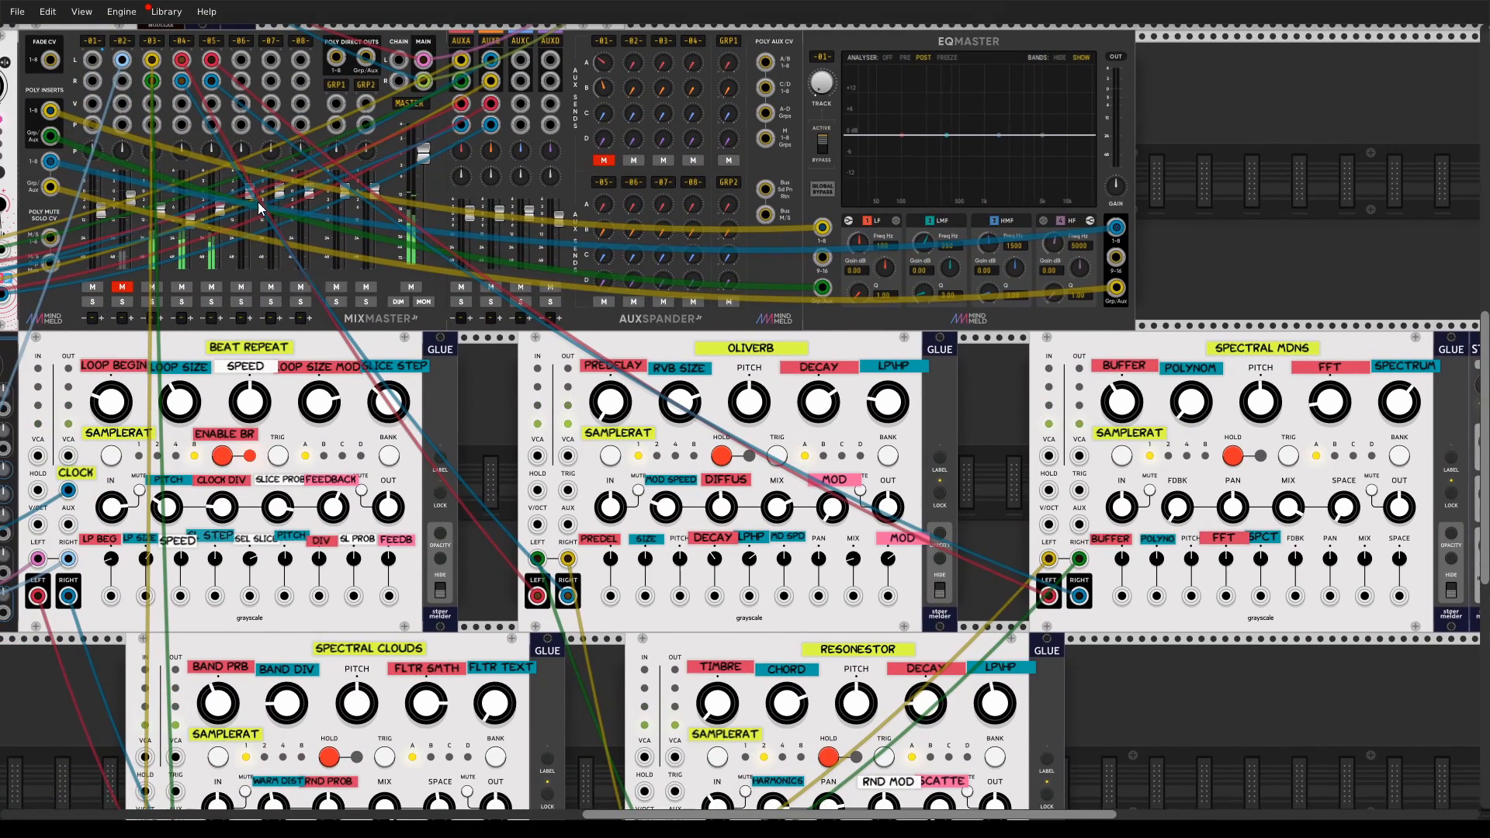
pyautogui.hscroll(2, 919, 436)
pyautogui.hscroll(5, 918, 436)
pyautogui.scroll(-2, 919, 436)
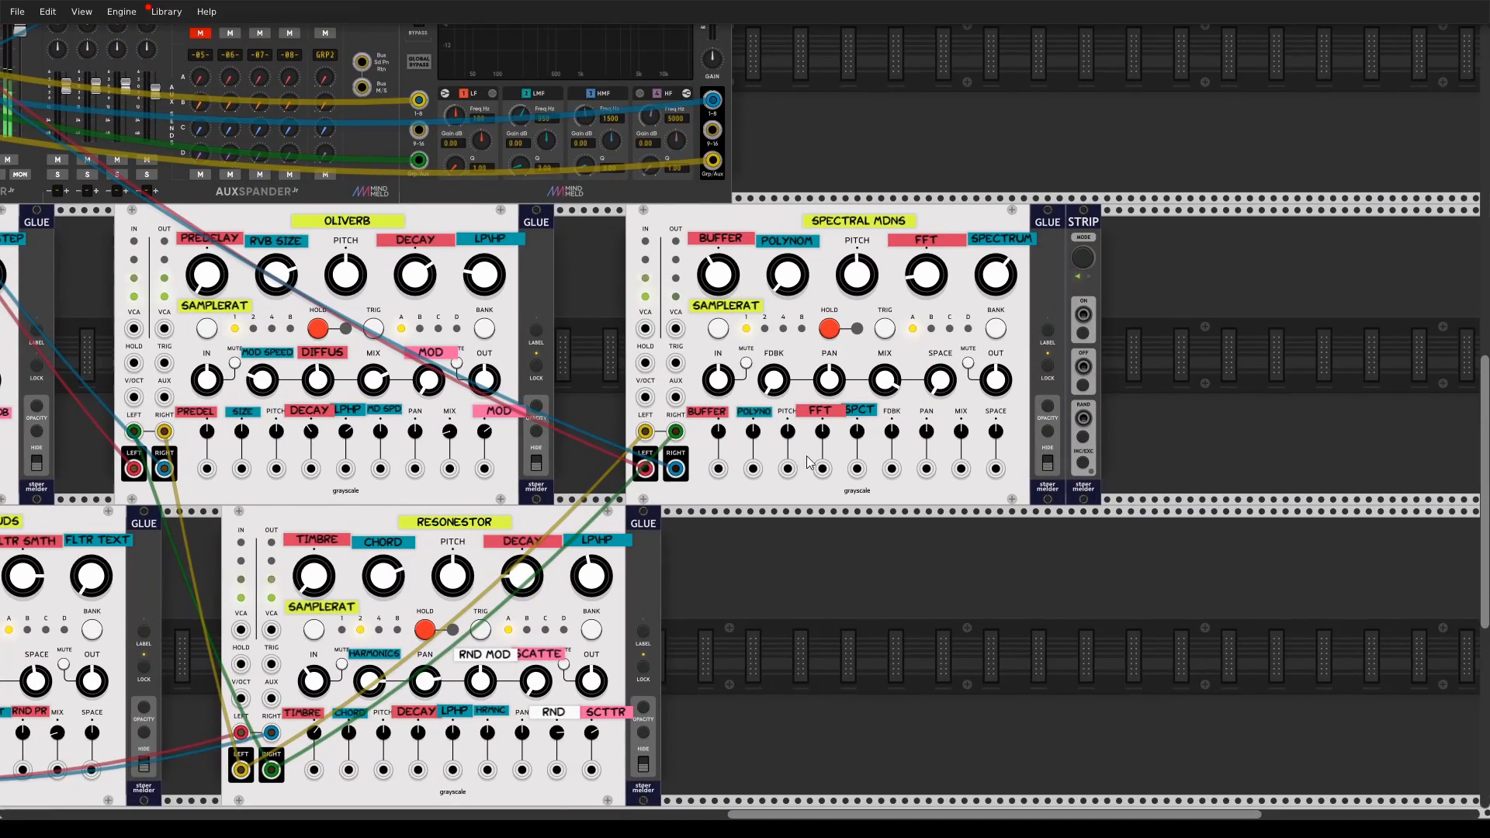
pyautogui.scroll(1, 1015, 528)
pyautogui.hscroll(1, 1015, 528)
pyautogui.moveTo(897, 442)
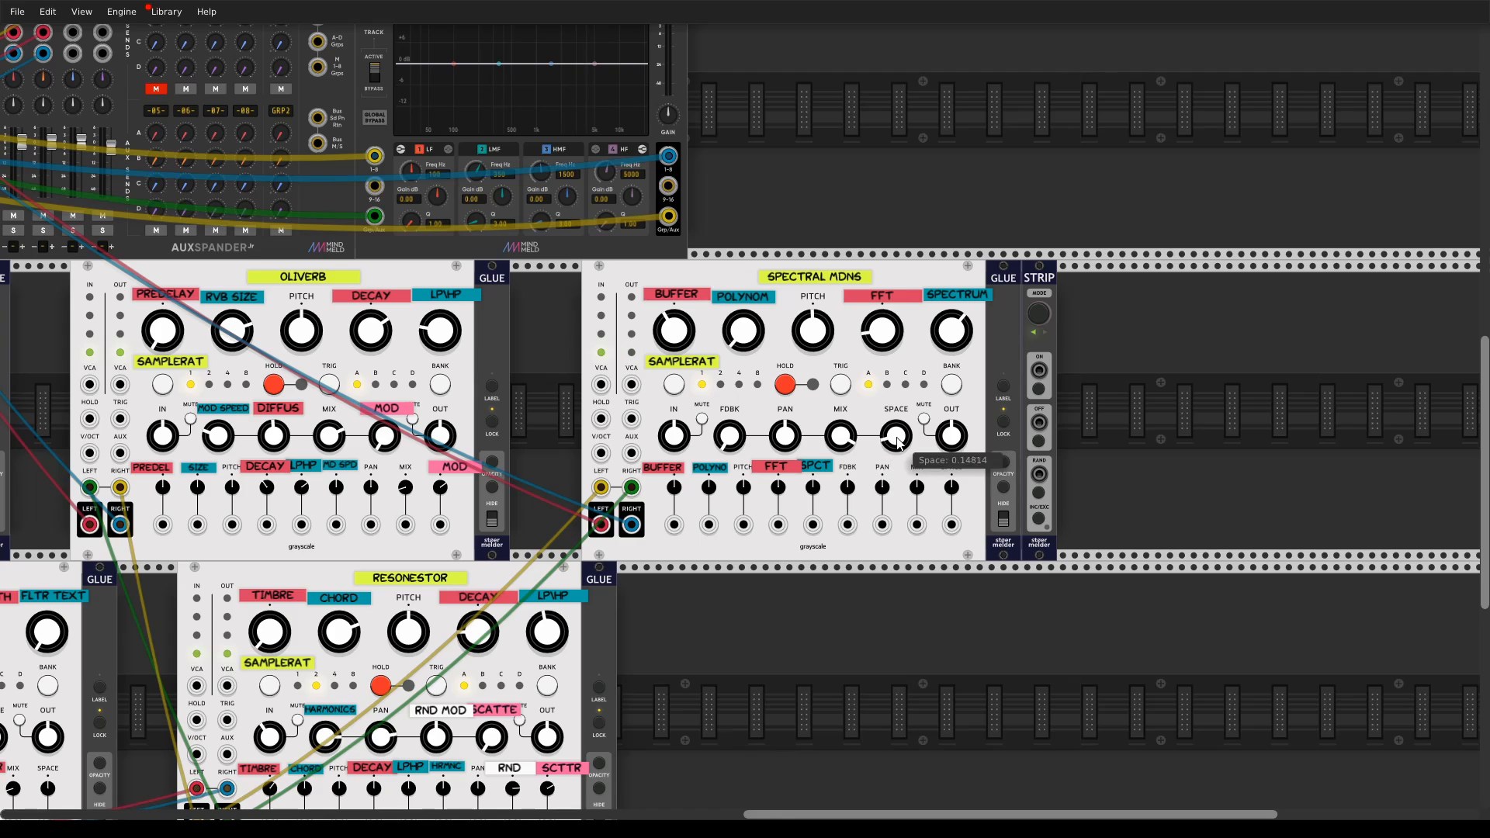
pyautogui.moveTo(898, 442); pyautogui.dragTo(897, 442)
# - Adjust Spectral MDNS's pitch and pitch CV amount, and set its feedback to about 0.12
pyautogui.moveTo(808, 339); pyautogui.dragTo(808, 339)
pyautogui.moveTo(741, 490); pyautogui.dragTo(741, 491)
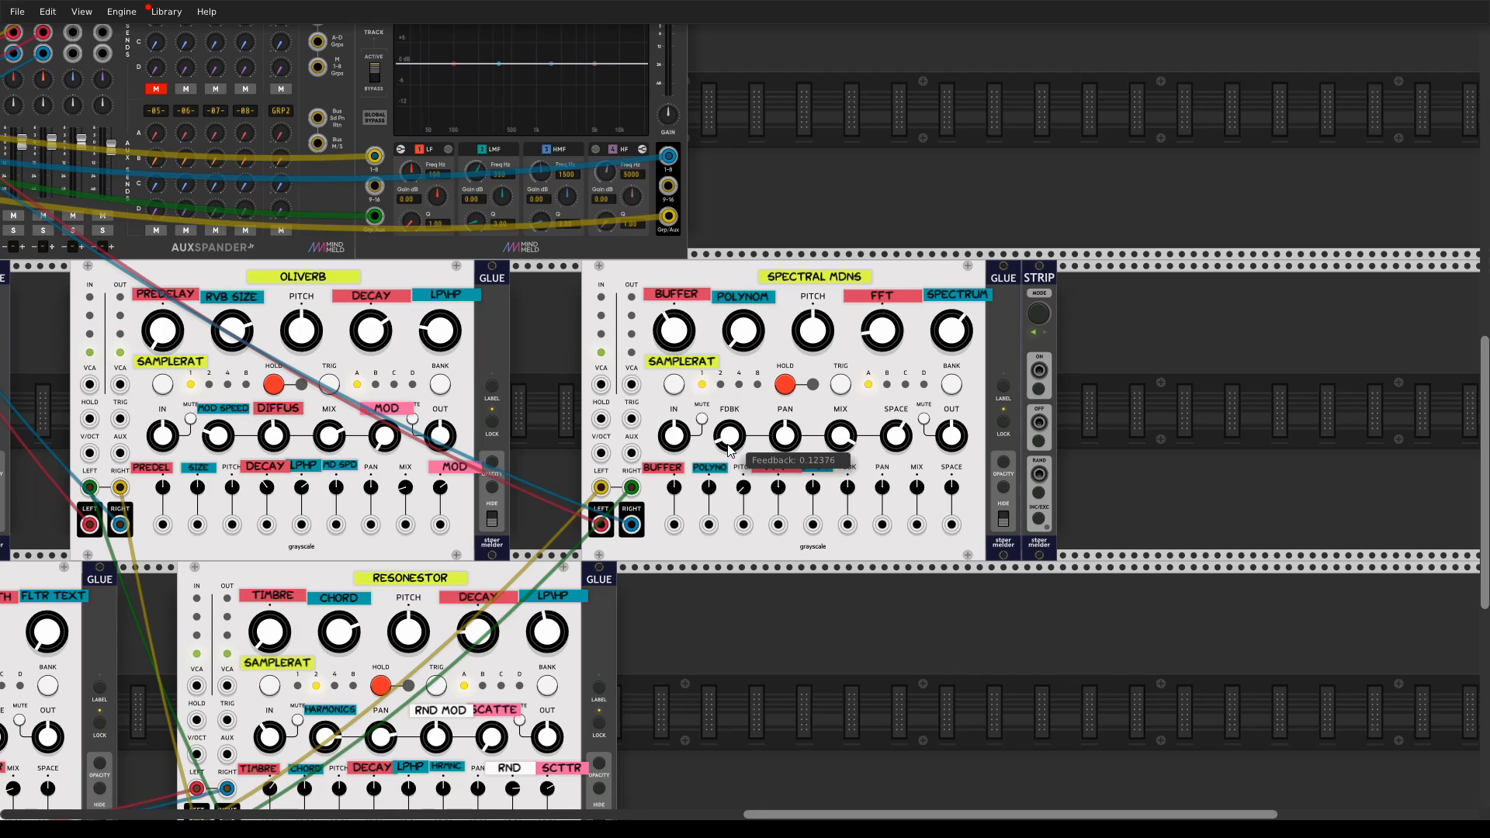
pyautogui.scroll(3, 729, 450)
pyautogui.scroll(-3, 729, 450)
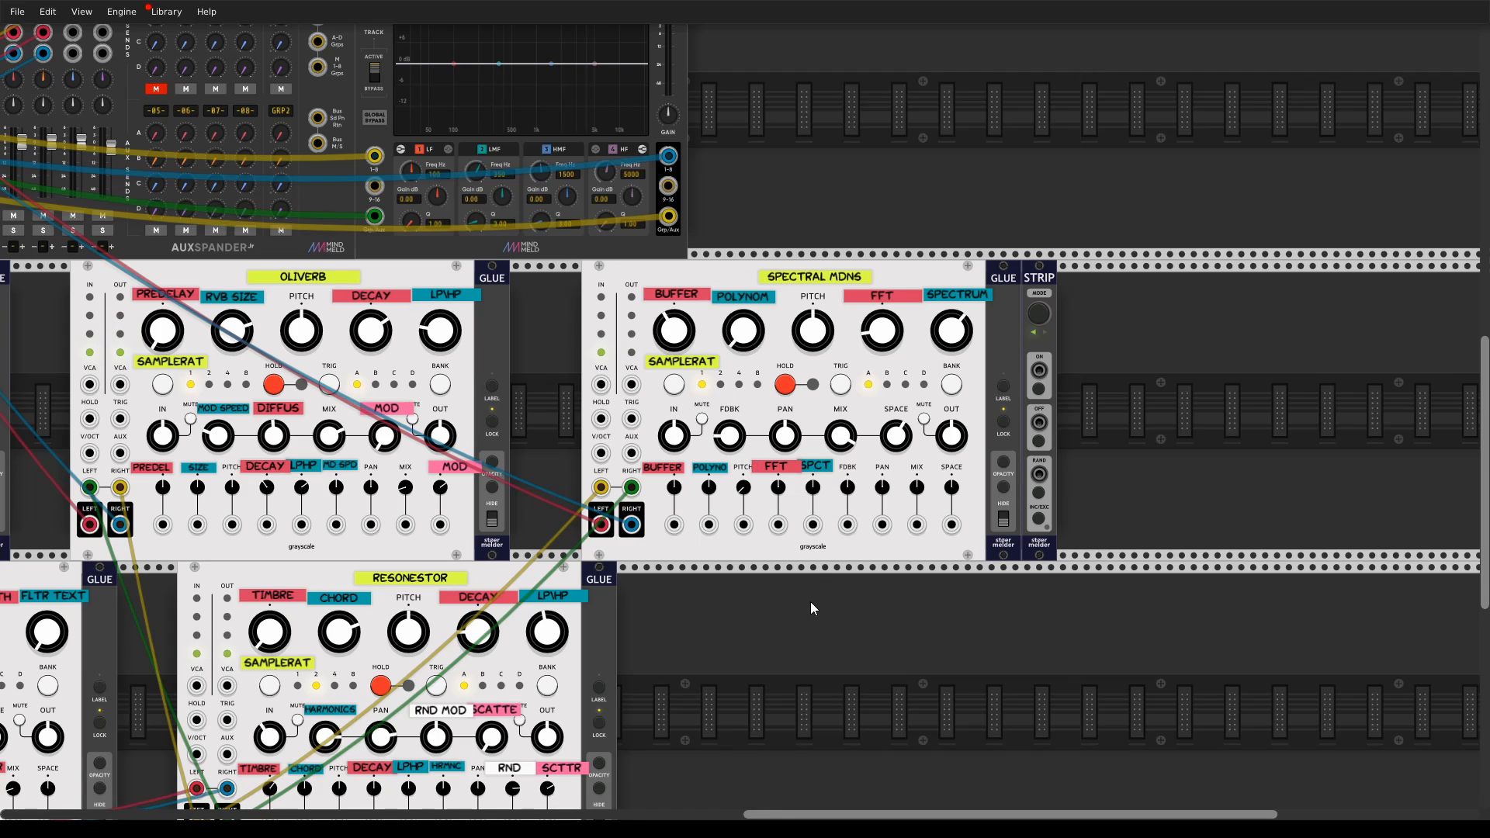
# - Adjust Spectral MDNS's polynomial control and vary its polynomial CV amount
pyautogui.moveTo(898, 454)
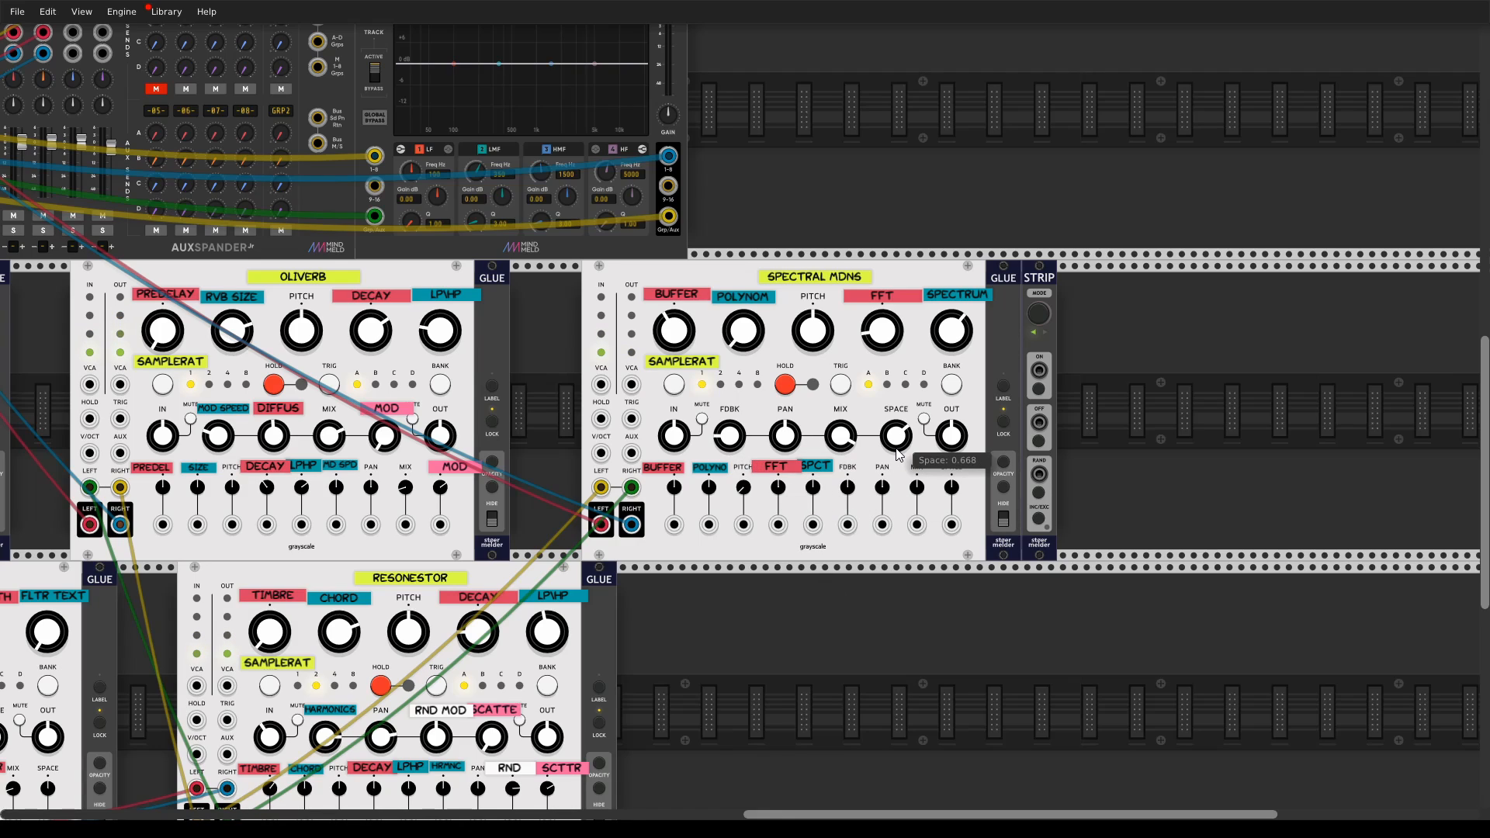
pyautogui.scroll(7, 745, 342)
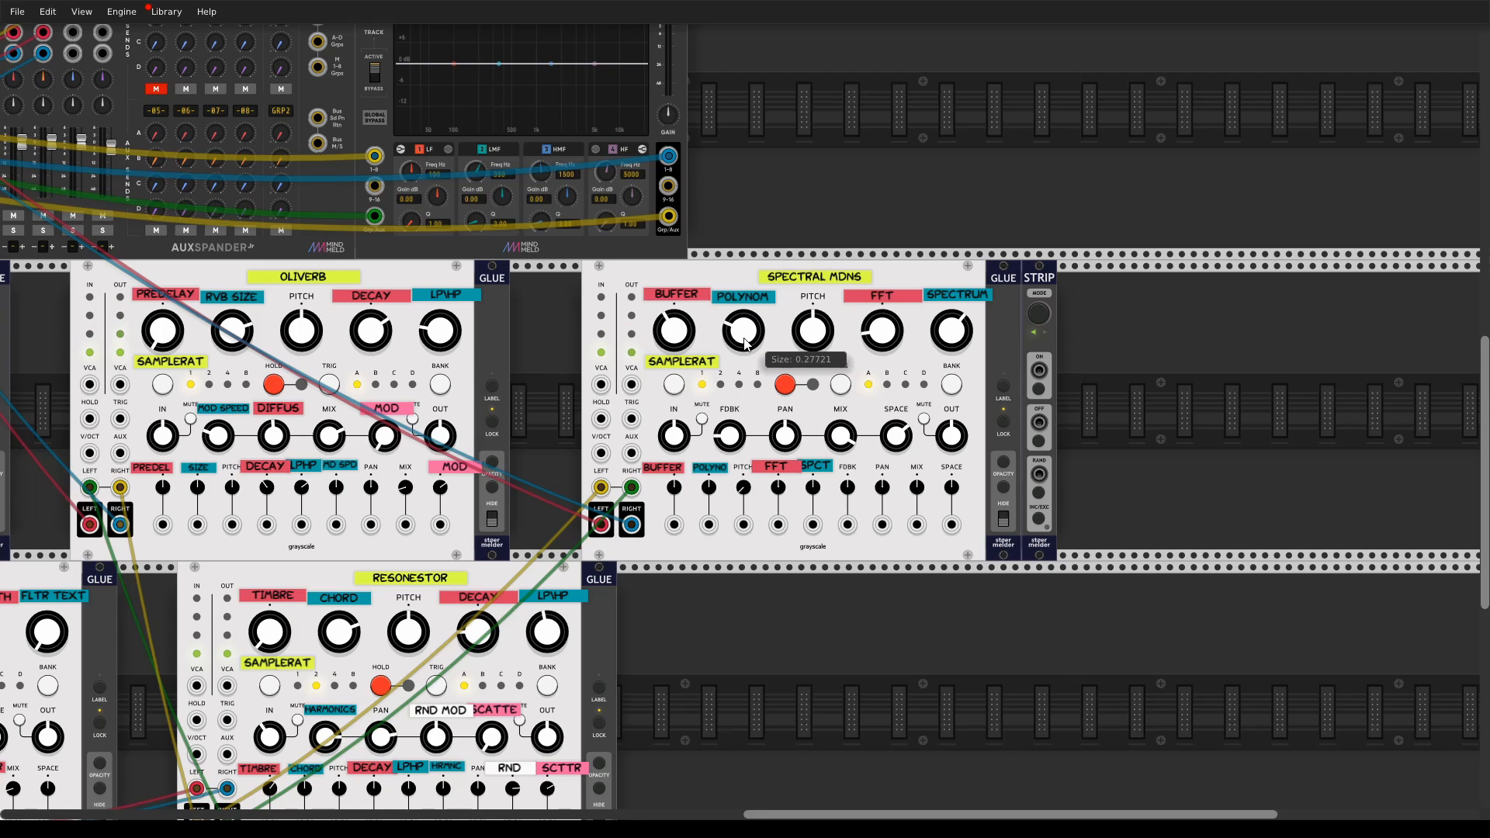
pyautogui.scroll(5, 682, 336)
pyautogui.scroll(3, 683, 336)
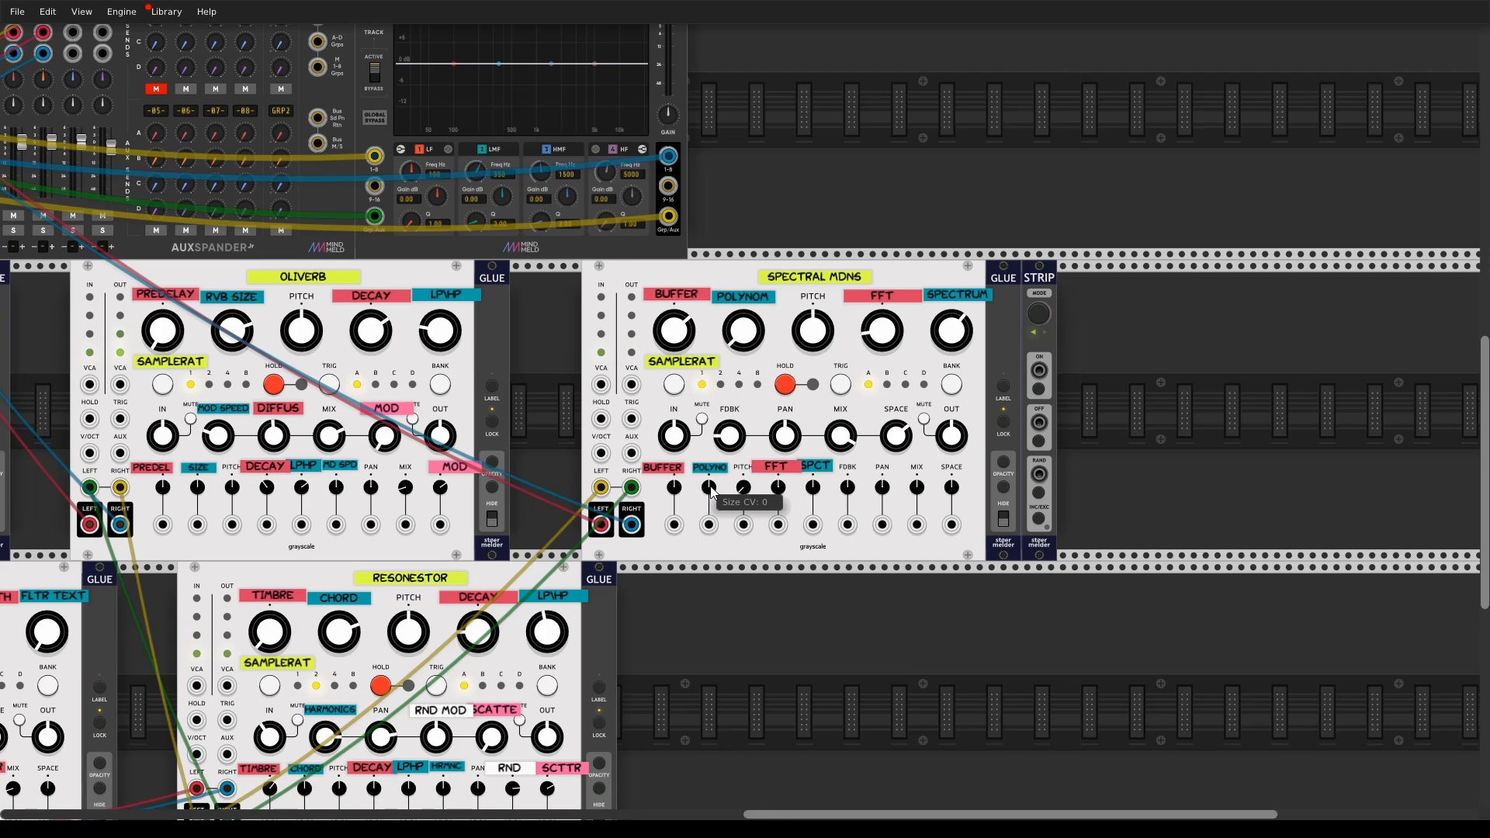
pyautogui.moveTo(711, 492); pyautogui.dragTo(710, 475)
pyautogui.moveTo(708, 487); pyautogui.dragTo(709, 489)
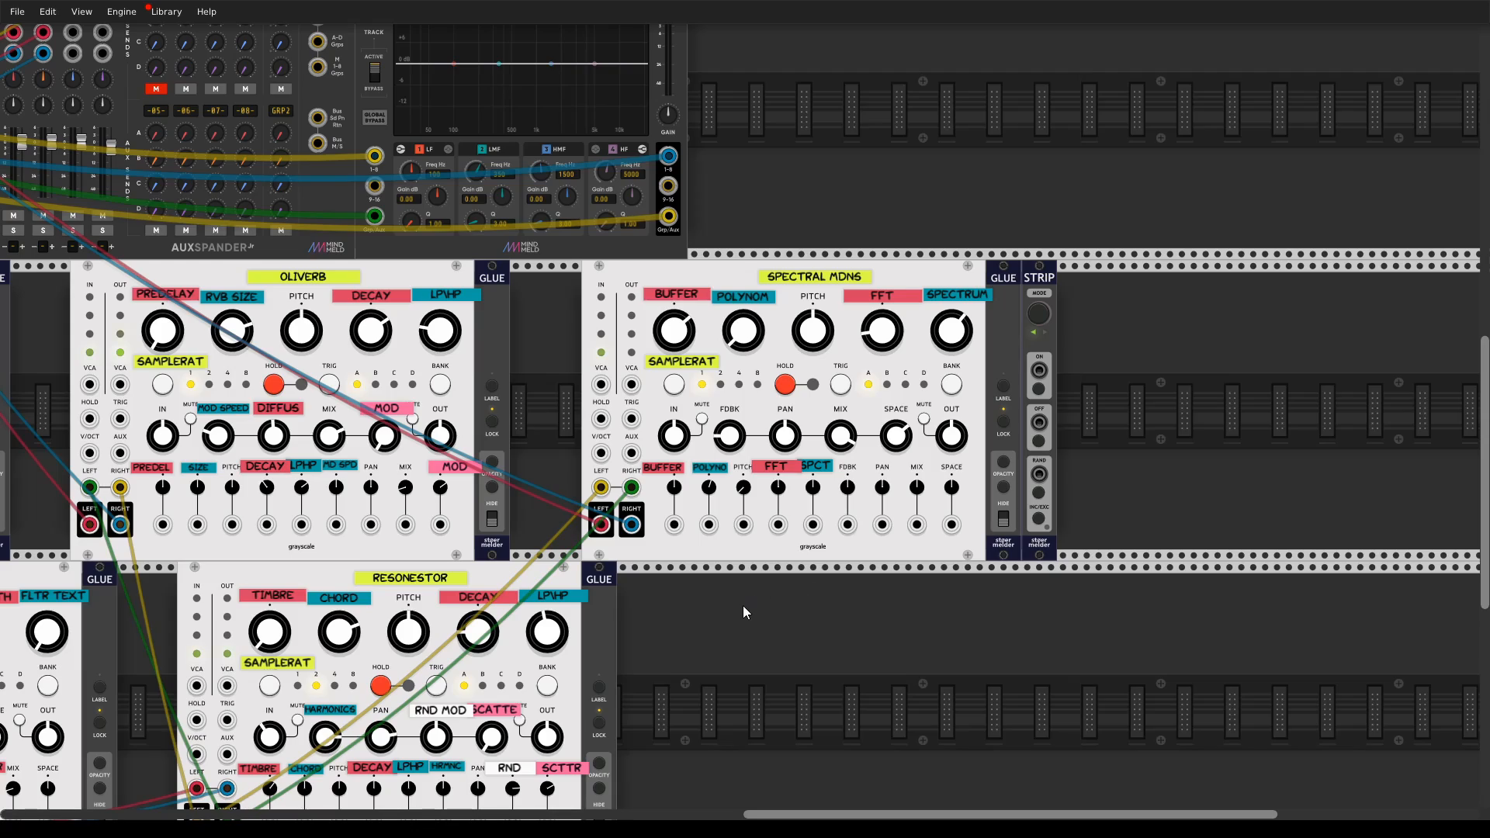
# - Move the STRIP module down to the row containing Resonestor and load the Pitch Shft Time Str strip into it
pyautogui.moveTo(743, 607); pyautogui.dragTo(1057, 812)
pyautogui.moveTo(141, 416); pyautogui.dragTo(307, 374)
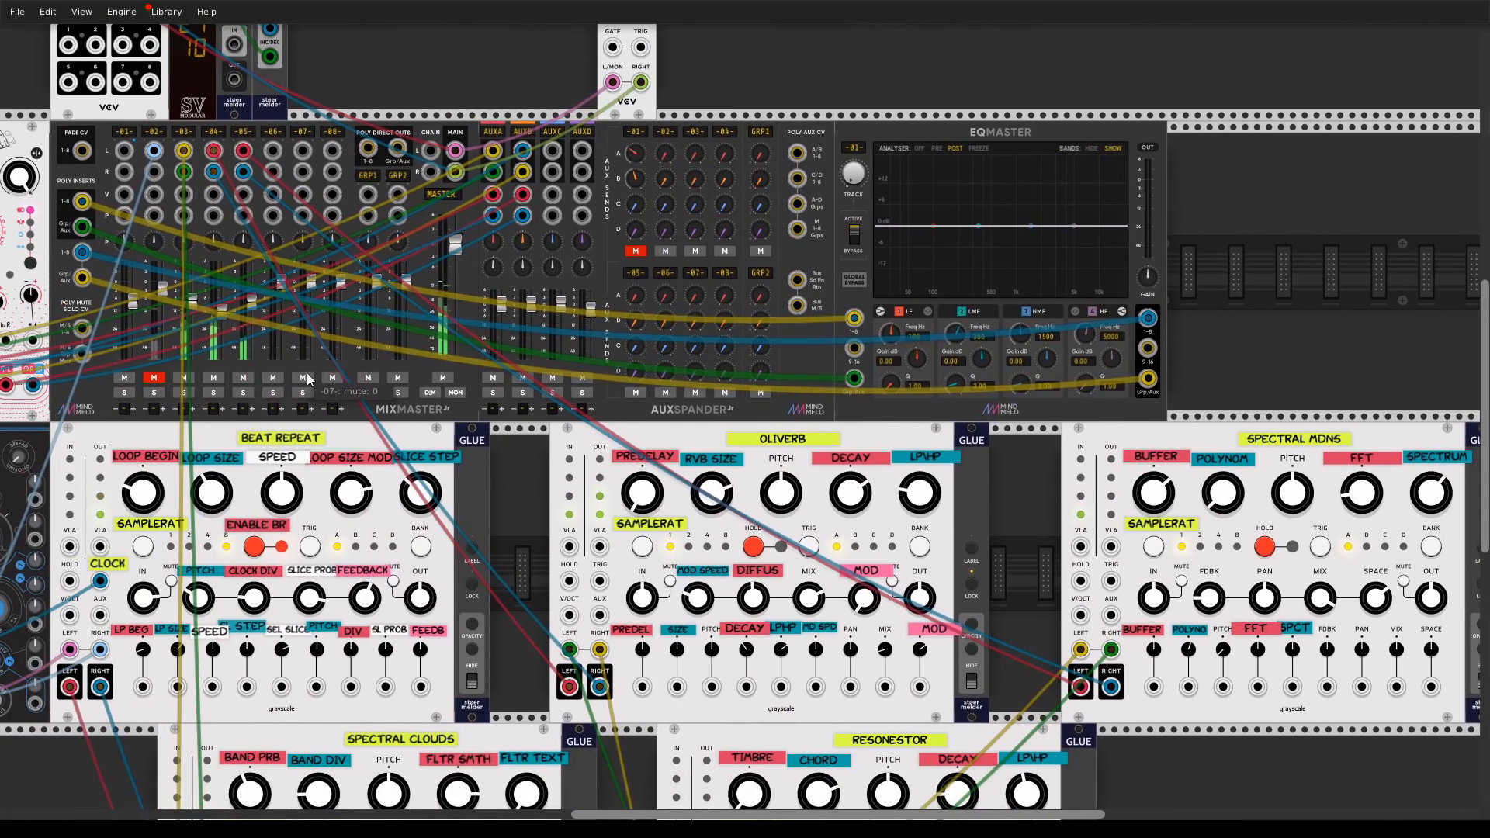
pyautogui.moveTo(975, 551); pyautogui.dragTo(912, 529)
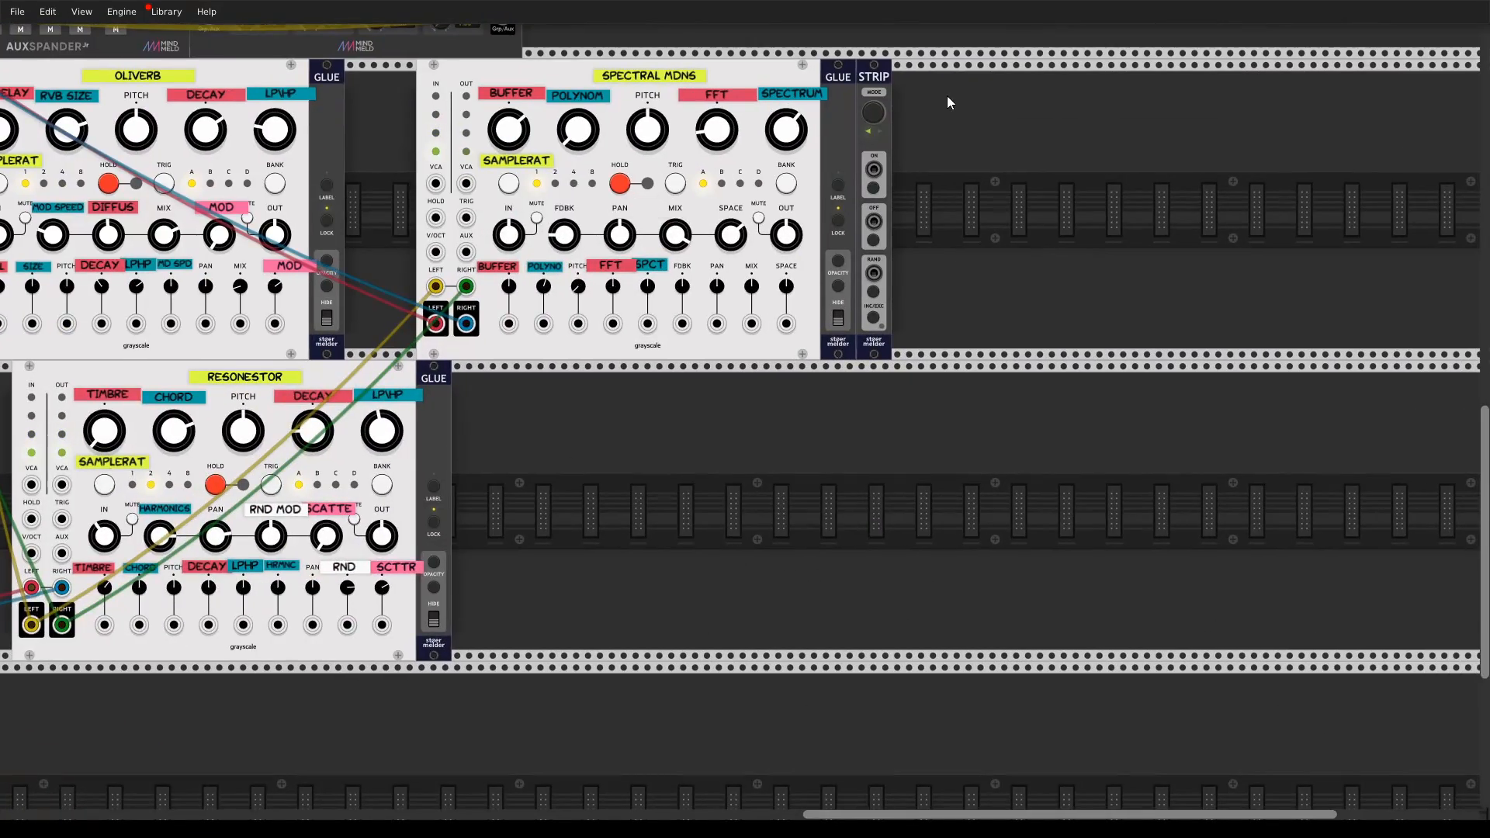
pyautogui.moveTo(875, 77); pyautogui.dragTo(945, 356)
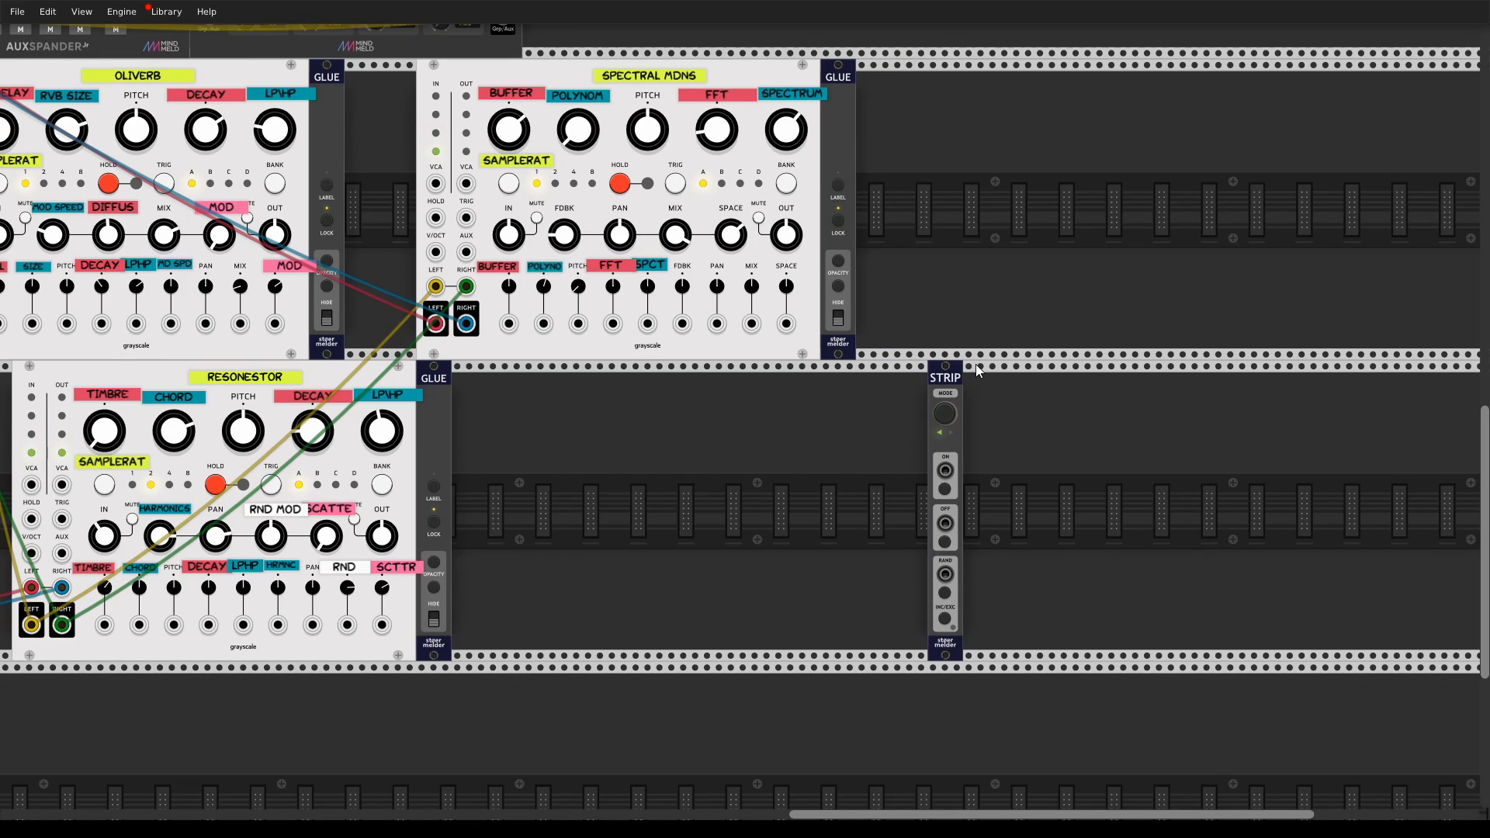
pyautogui.rightClick(944, 379)
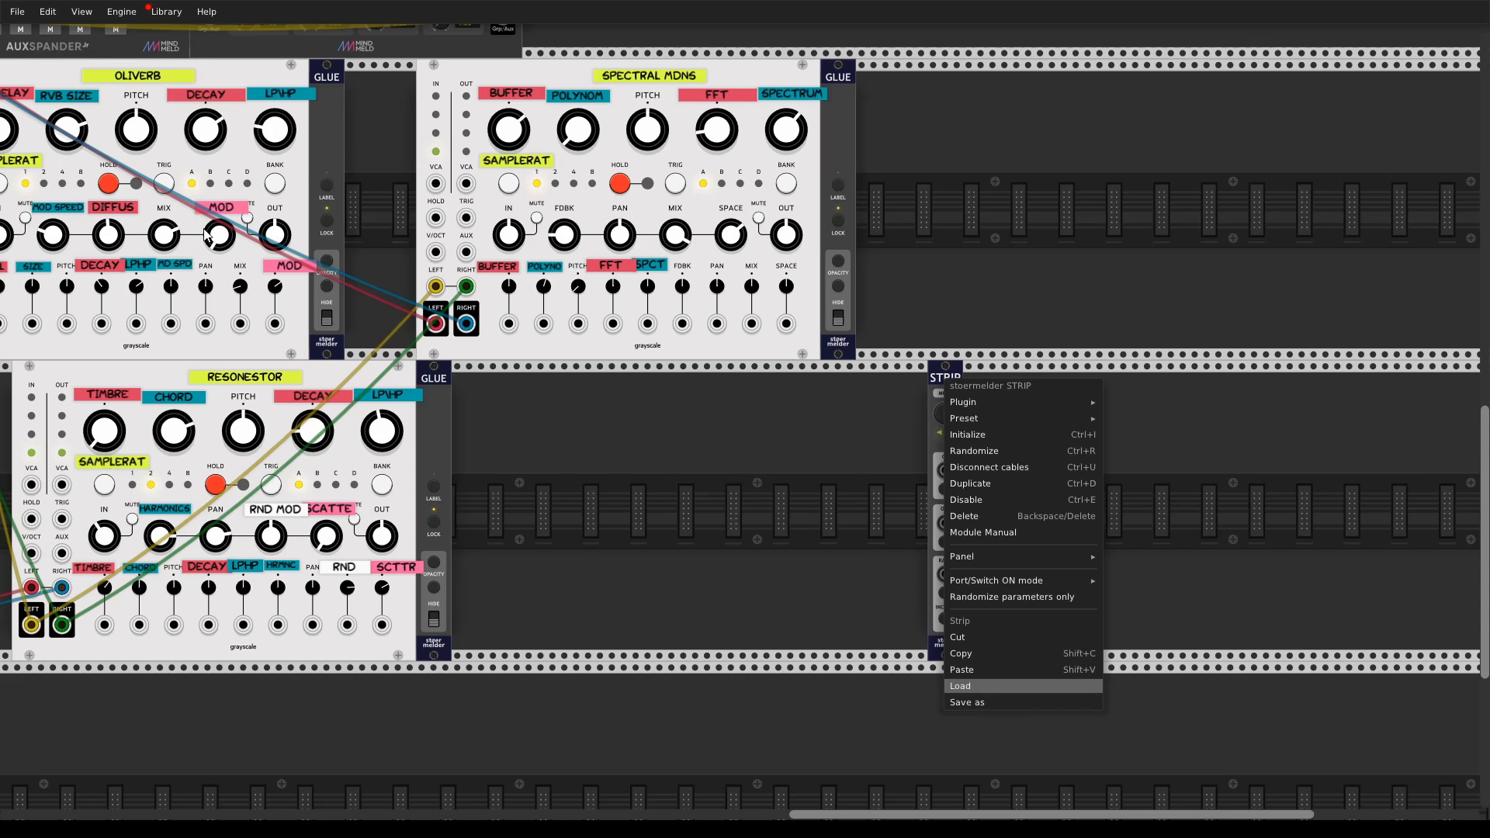
pyautogui.click(978, 686)
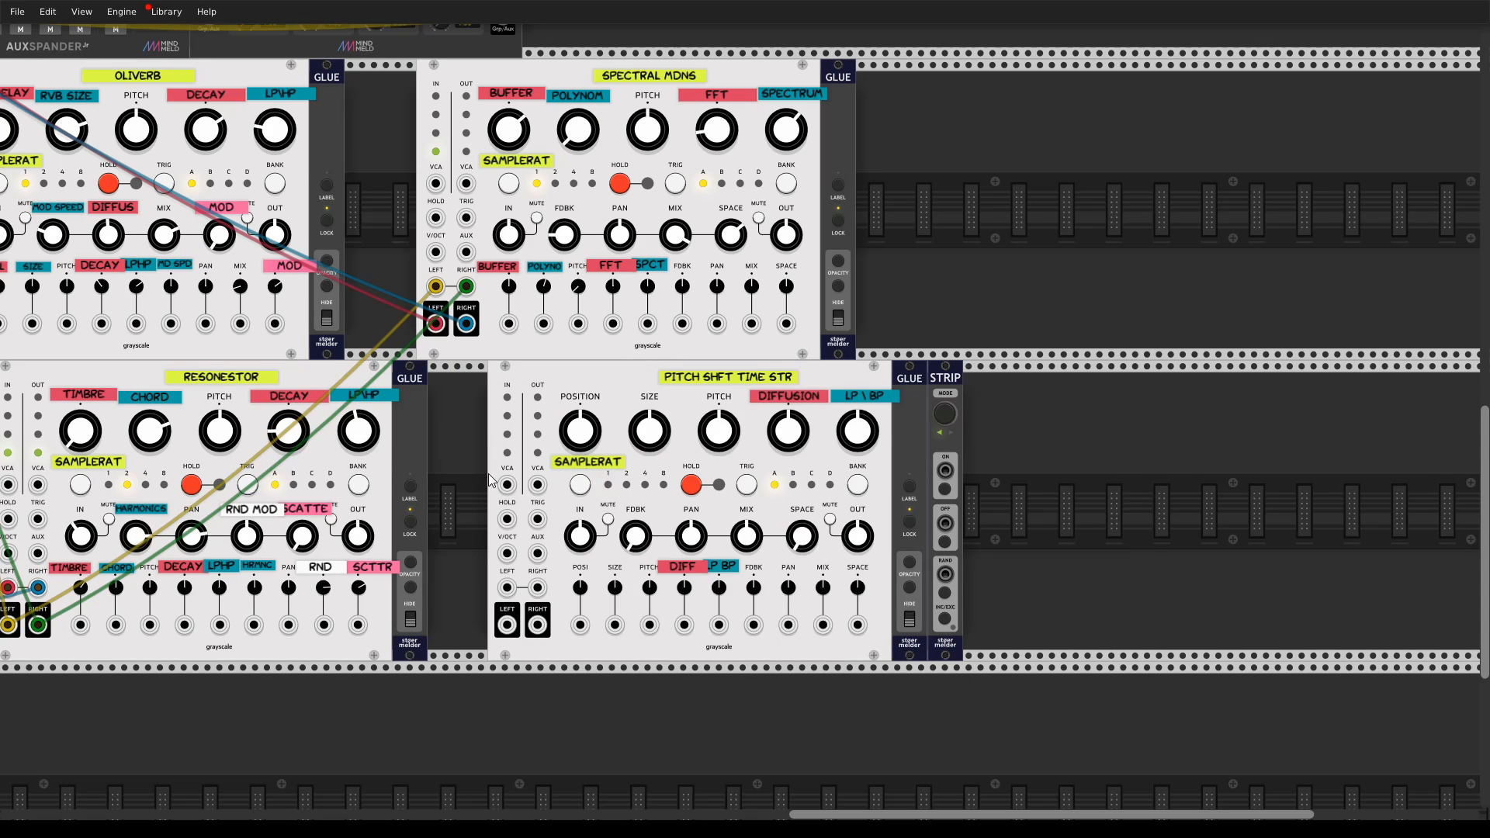
# - Patch Beat Repeat's left and right outputs into Pitch Shft Time Str's left and right inputs
pyautogui.hscroll(-3, 598, 445)
pyautogui.moveTo(598, 444); pyautogui.dragTo(714, 525)
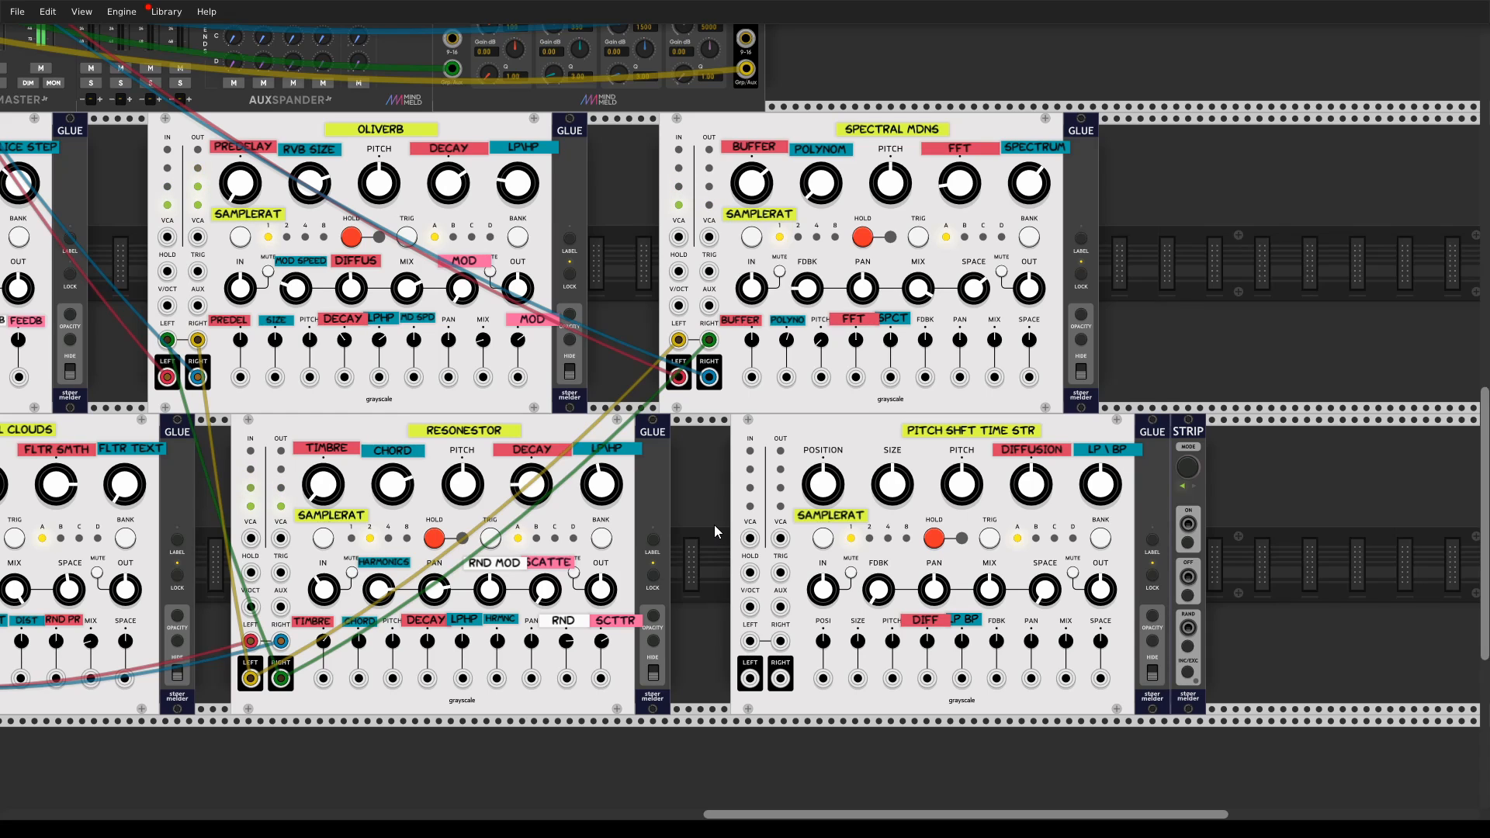
pyautogui.moveTo(784, 529); pyautogui.dragTo(1266, 460)
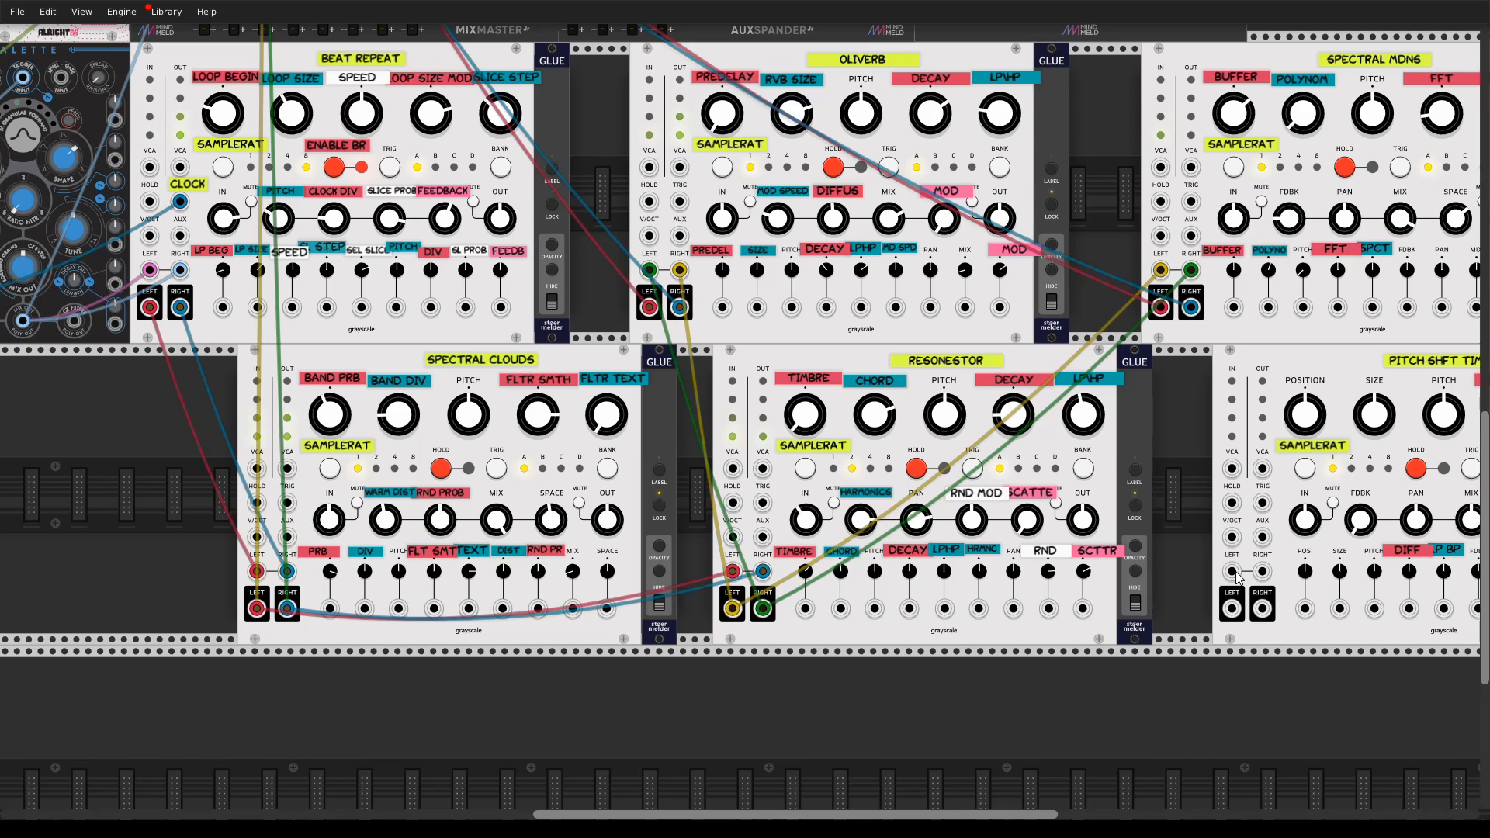
pyautogui.moveTo(1232, 573); pyautogui.dragTo(149, 307)
pyautogui.moveTo(1262, 572); pyautogui.dragTo(180, 307)
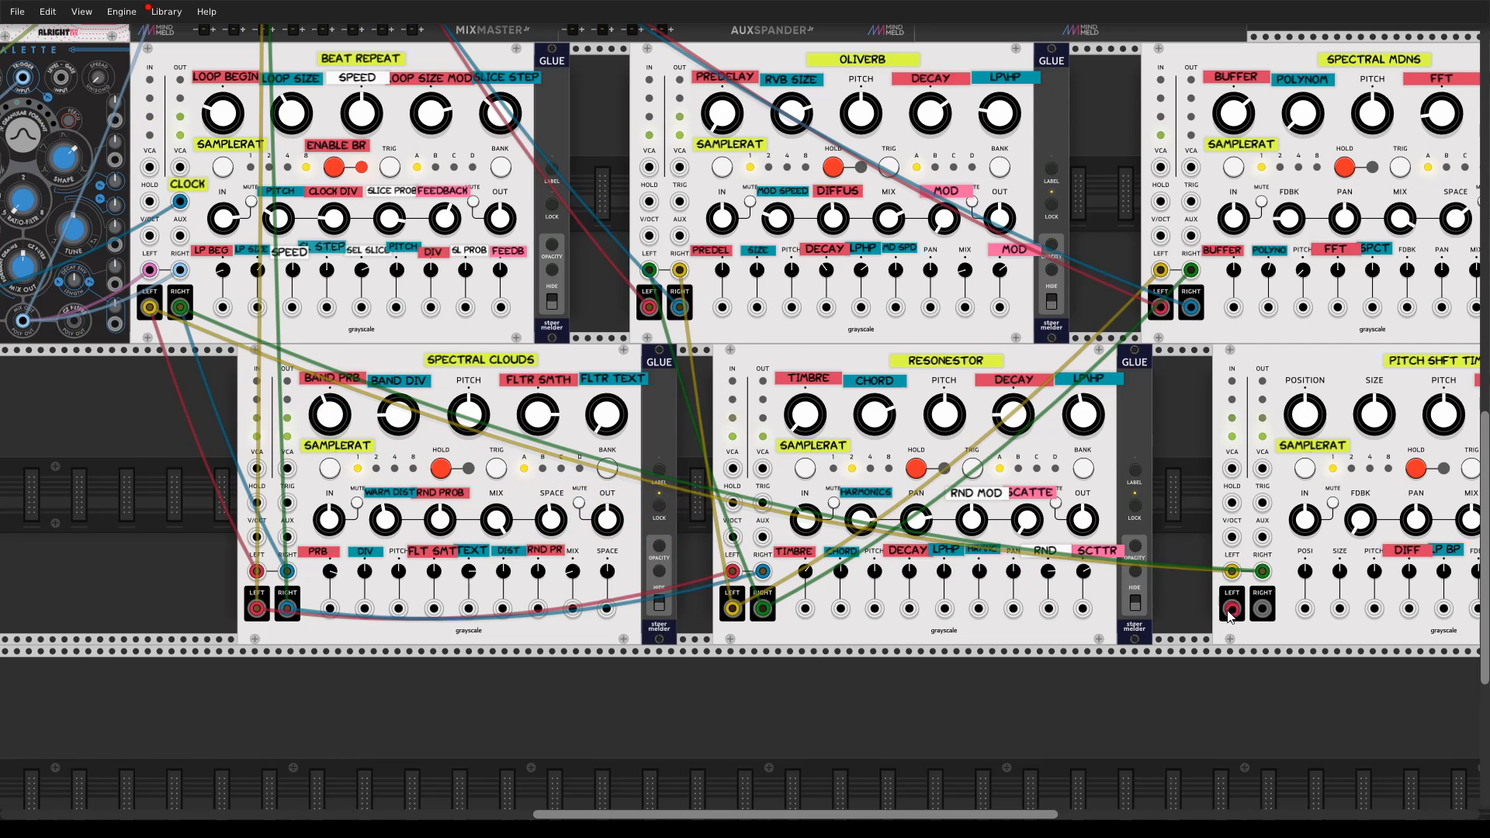
# - Patch Pitch Shft Time Str's stereo outputs into MixMaster channel 6 and set its mix to about 0.99
pyautogui.scroll(10, 775, 435)
pyautogui.moveTo(1229, 610); pyautogui.dragTo(741, 643)
pyautogui.moveTo(952, 590); pyautogui.dragTo(952, 588)
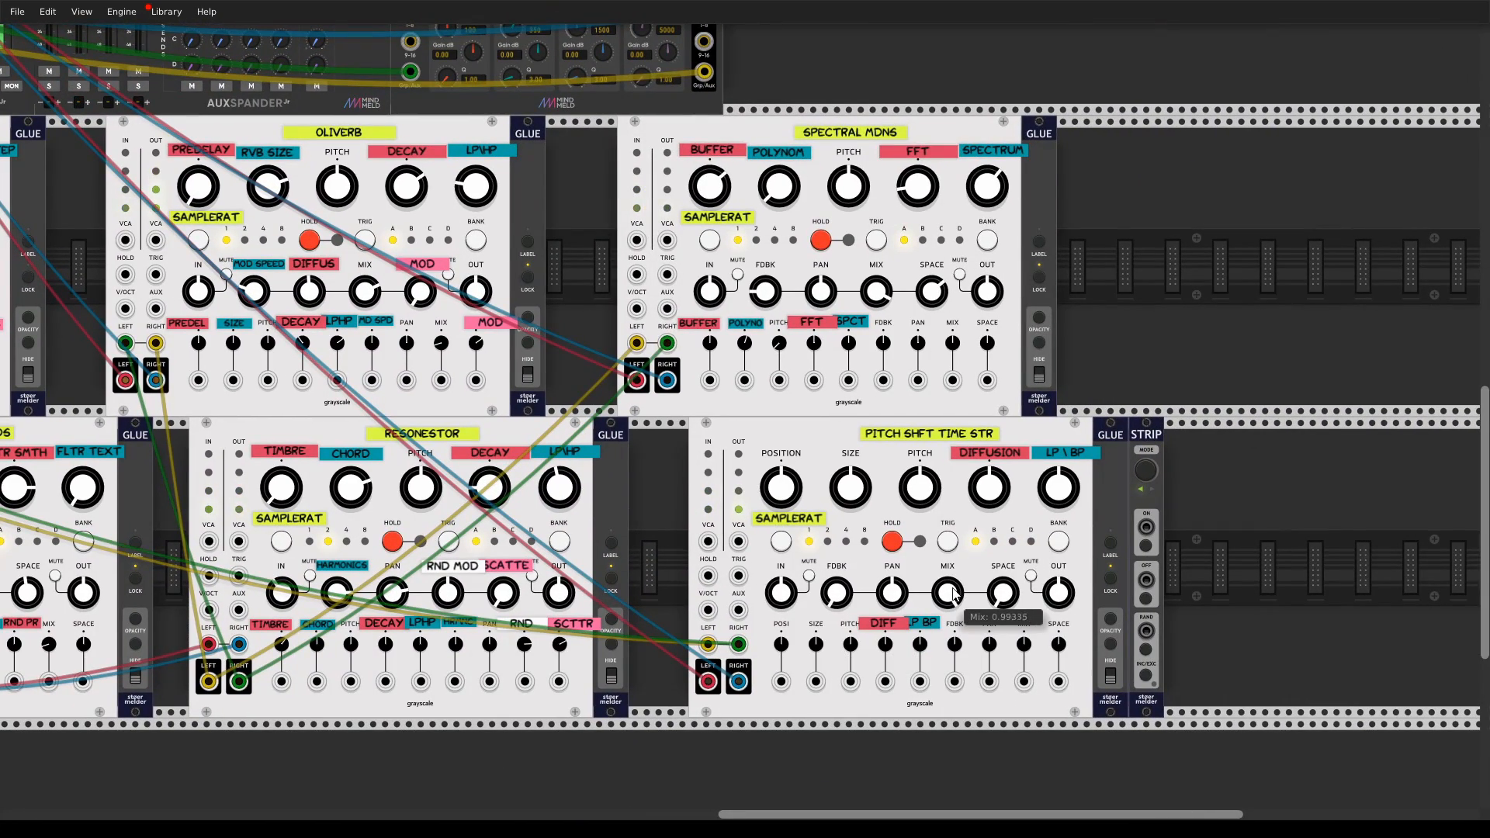
# - Adjust Pitch Shft Time Str's feedback and diffusion, and solo MixMaster channel 6
pyautogui.moveTo(688, 585); pyautogui.dragTo(795, 547)
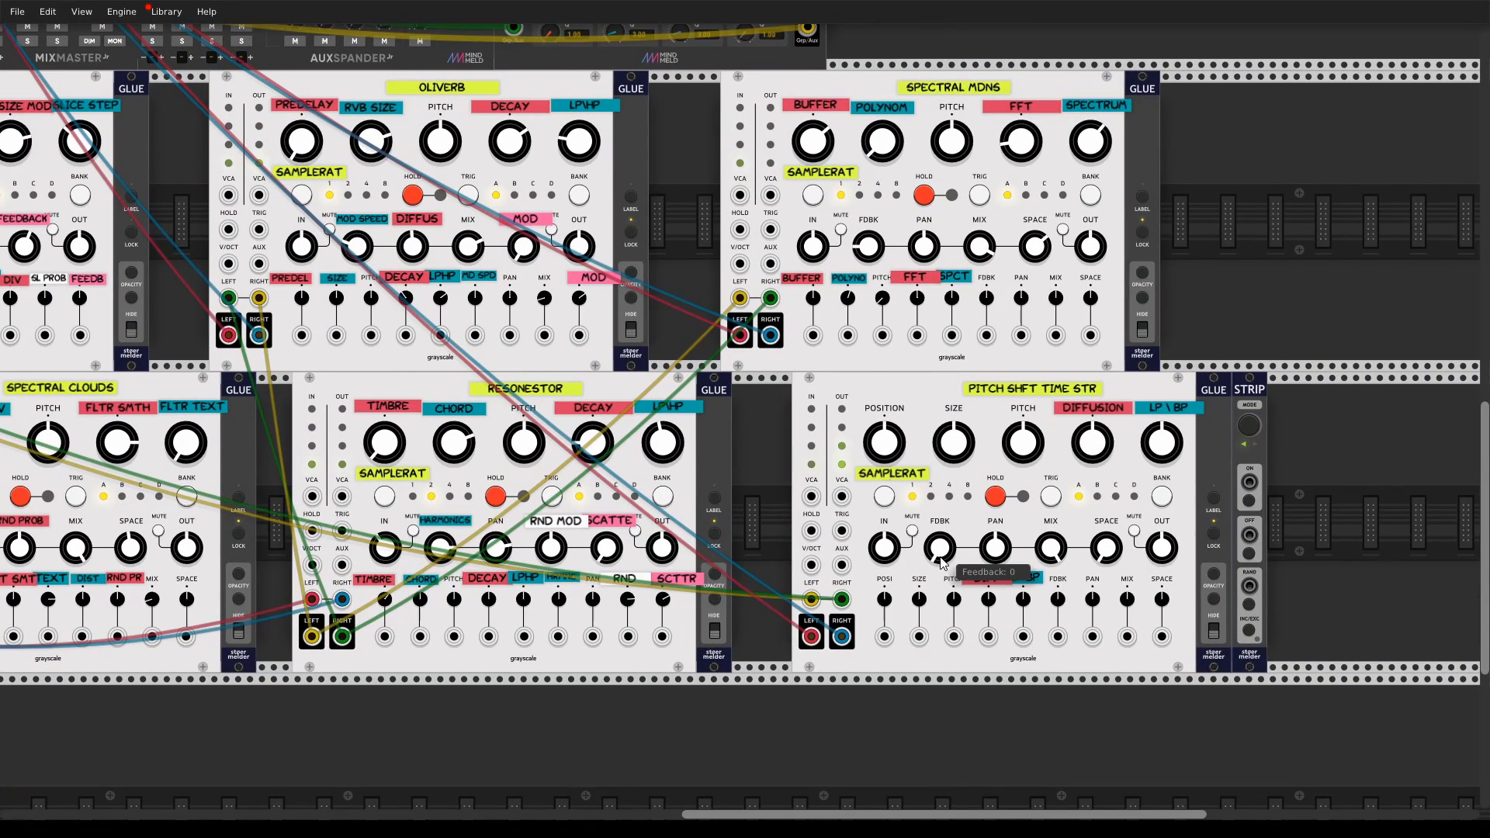
pyautogui.moveTo(939, 548); pyautogui.dragTo(940, 557)
pyautogui.moveTo(1090, 449); pyautogui.dragTo(1090, 449)
pyautogui.moveTo(791, 426); pyautogui.dragTo(963, 534)
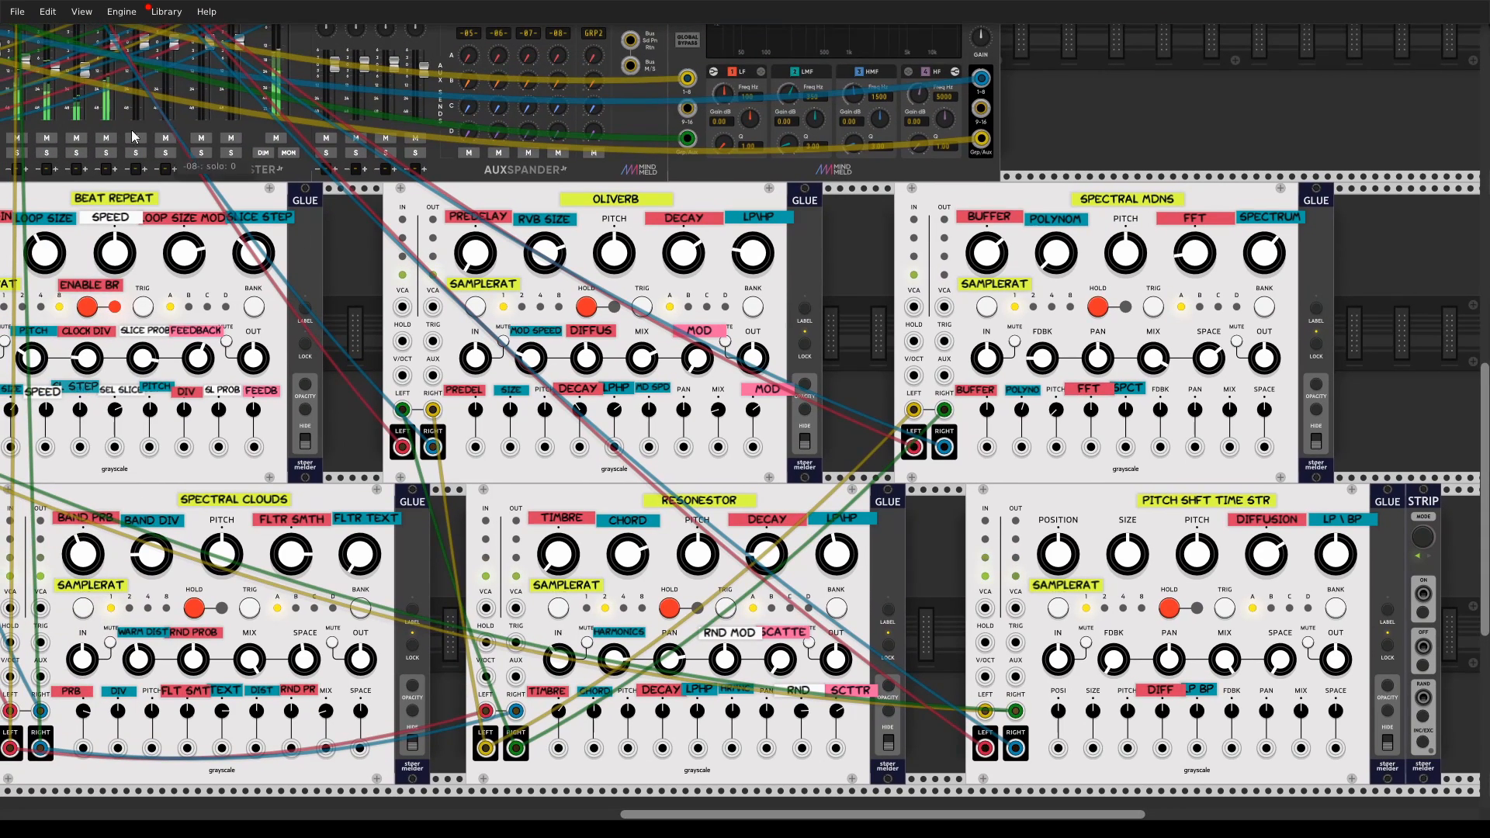
pyautogui.click(102, 150)
# - Adjust Pitch Shft Time Str's feedback and set its pan to about 0.77
pyautogui.moveTo(1098, 653); pyautogui.dragTo(598, 405)
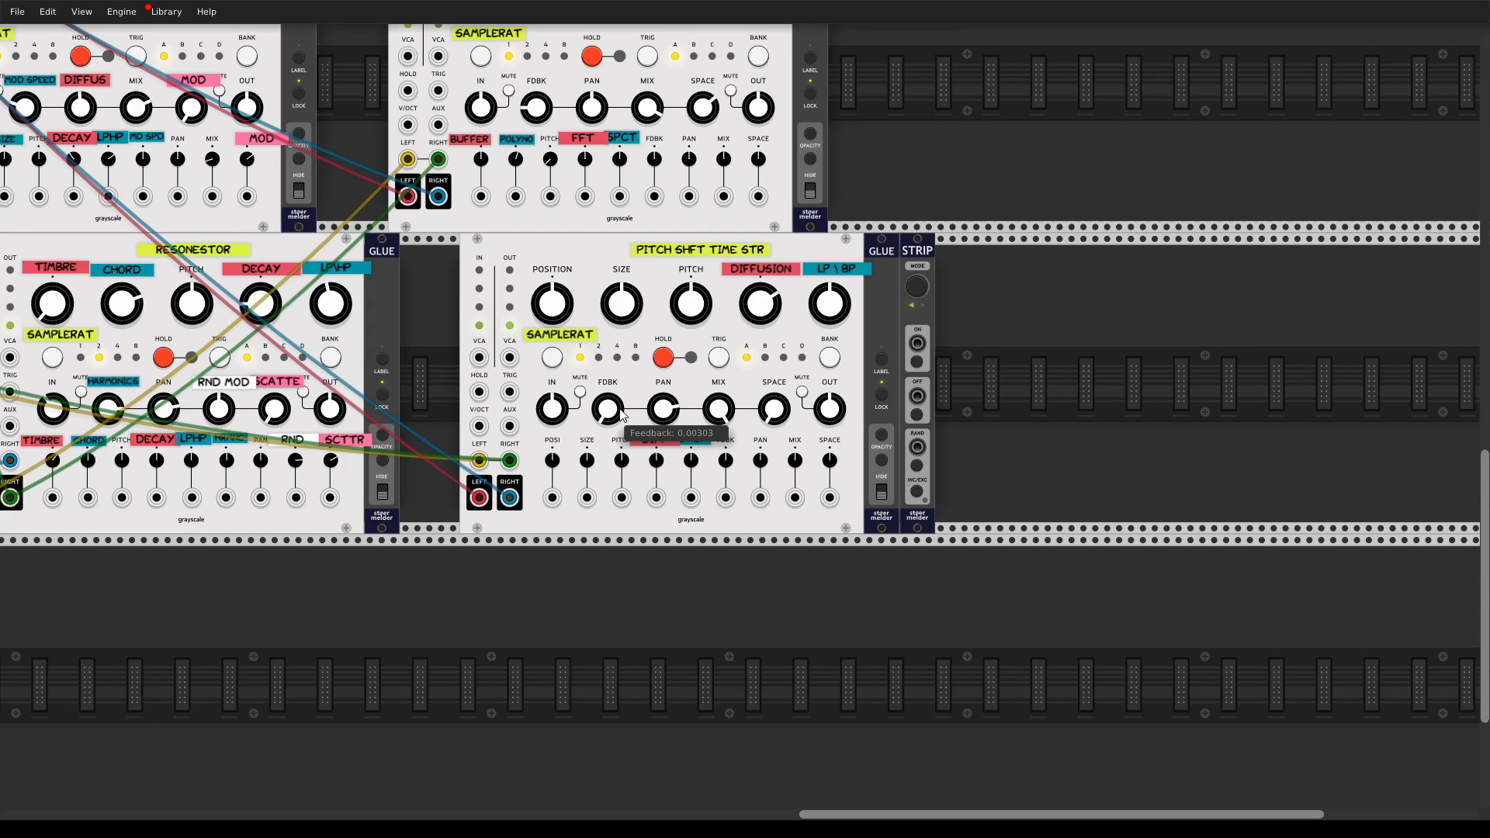
pyautogui.moveTo(610, 419); pyautogui.dragTo(611, 413)
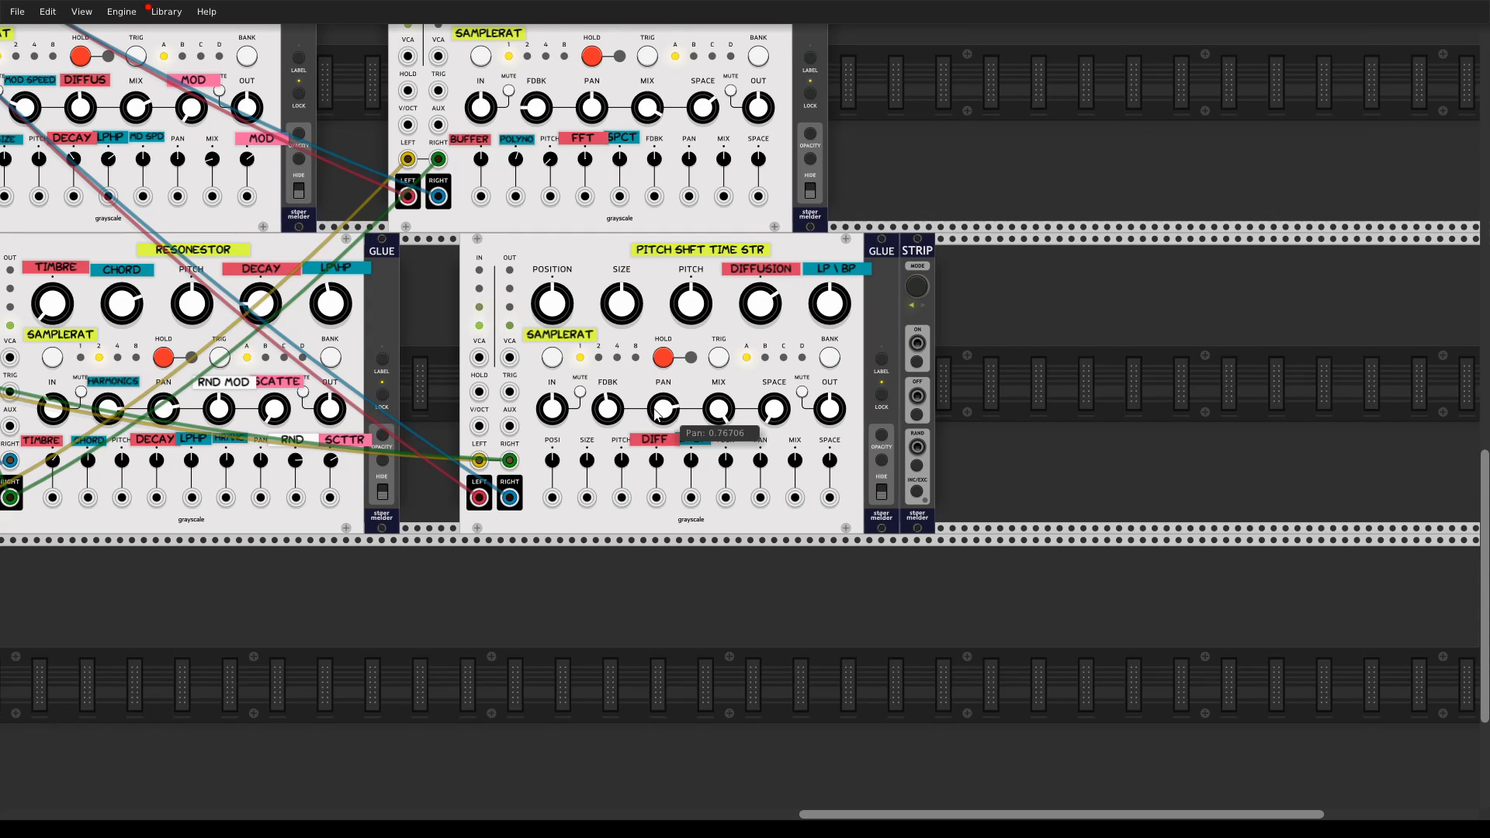
pyautogui.moveTo(675, 476); pyautogui.dragTo(714, 585)
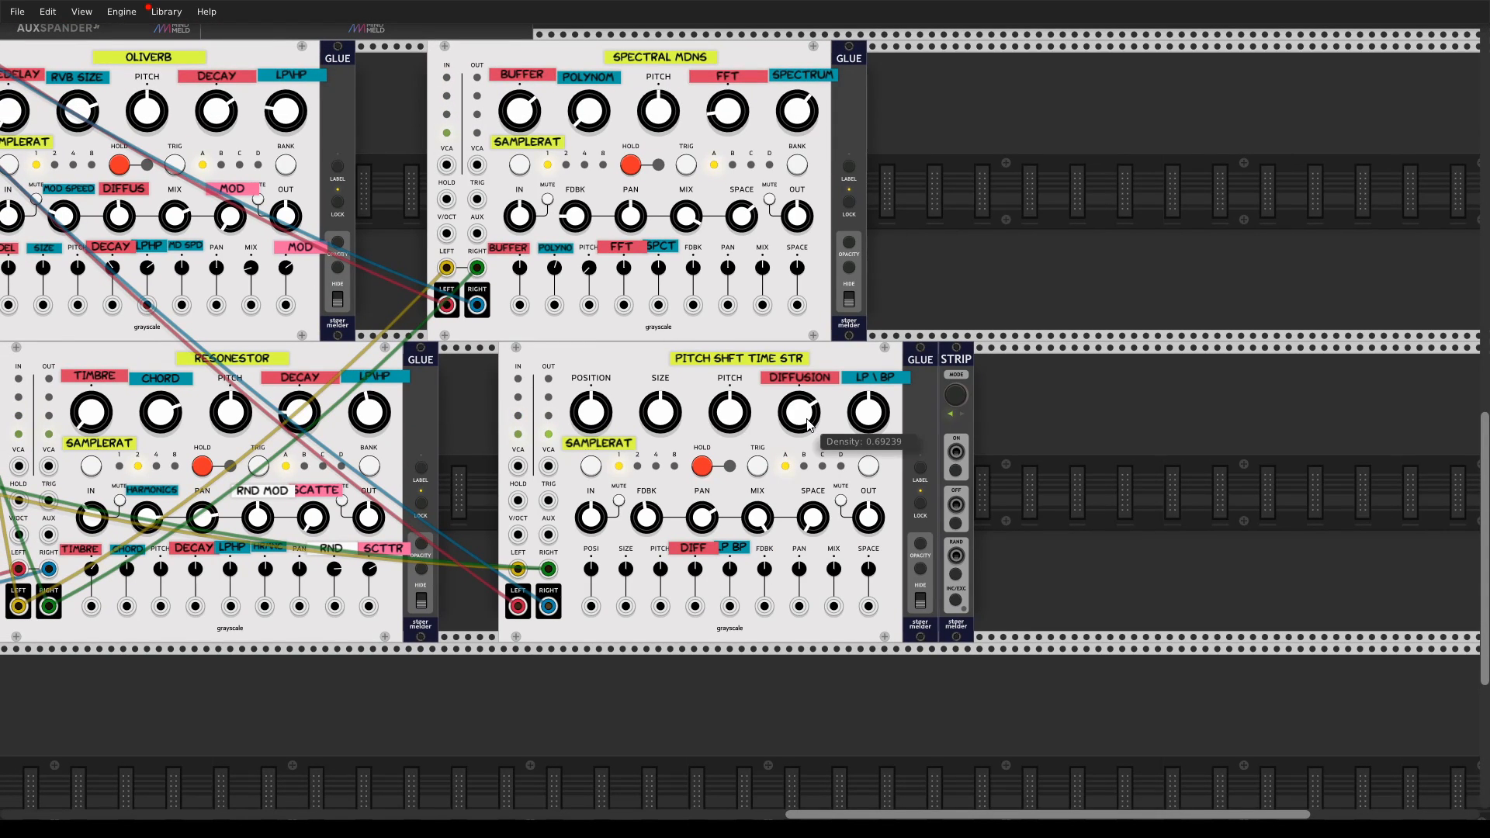
# - Set Pitch Shft Time Str's diffusion to about 0.83 and LP/BP filter to about 0.84, and adjust its position control
pyautogui.moveTo(803, 418)
pyautogui.moveTo(863, 419)
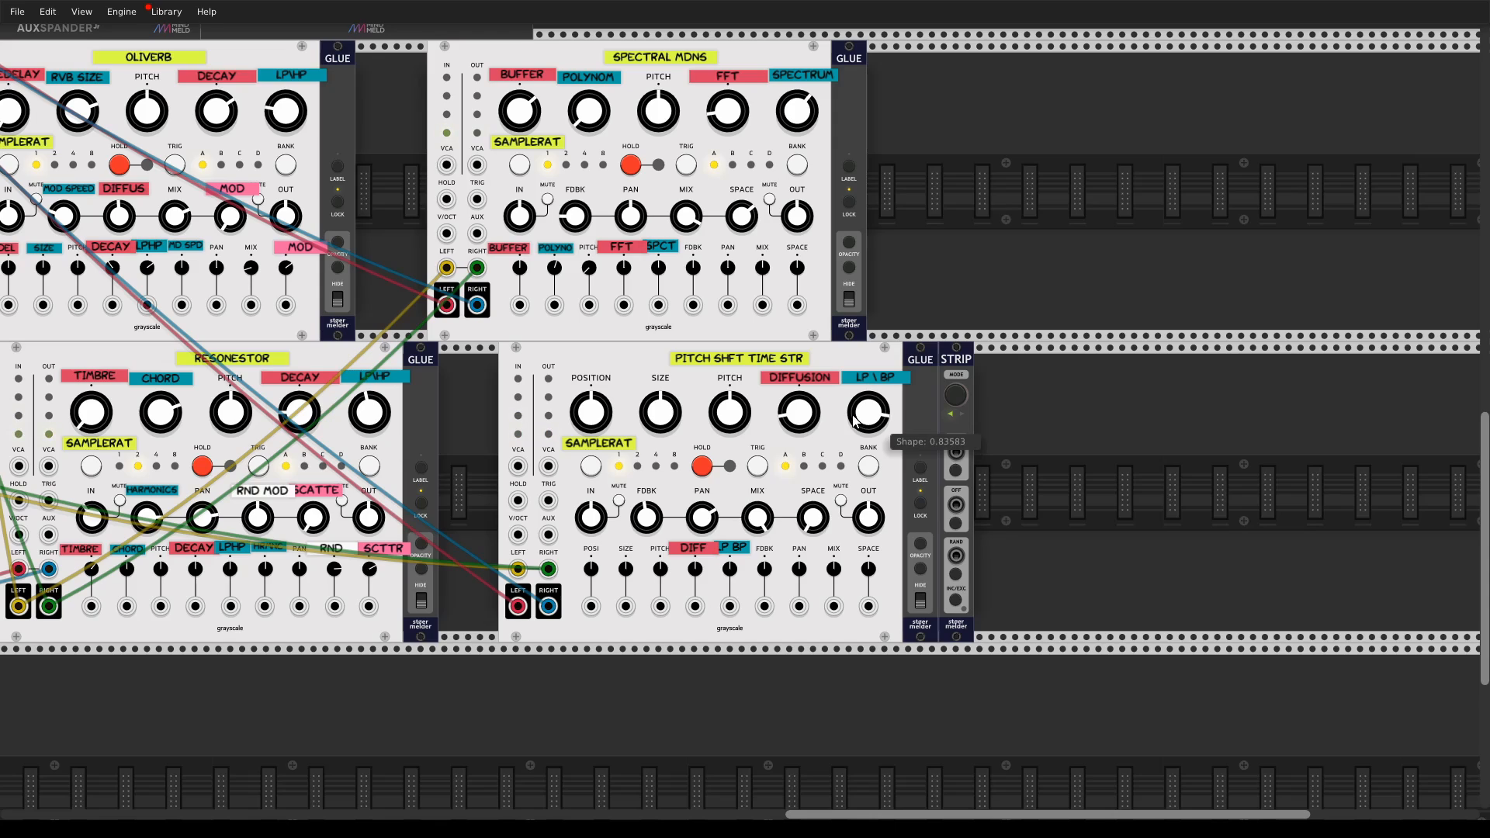
pyautogui.moveTo(803, 414); pyautogui.dragTo(803, 413)
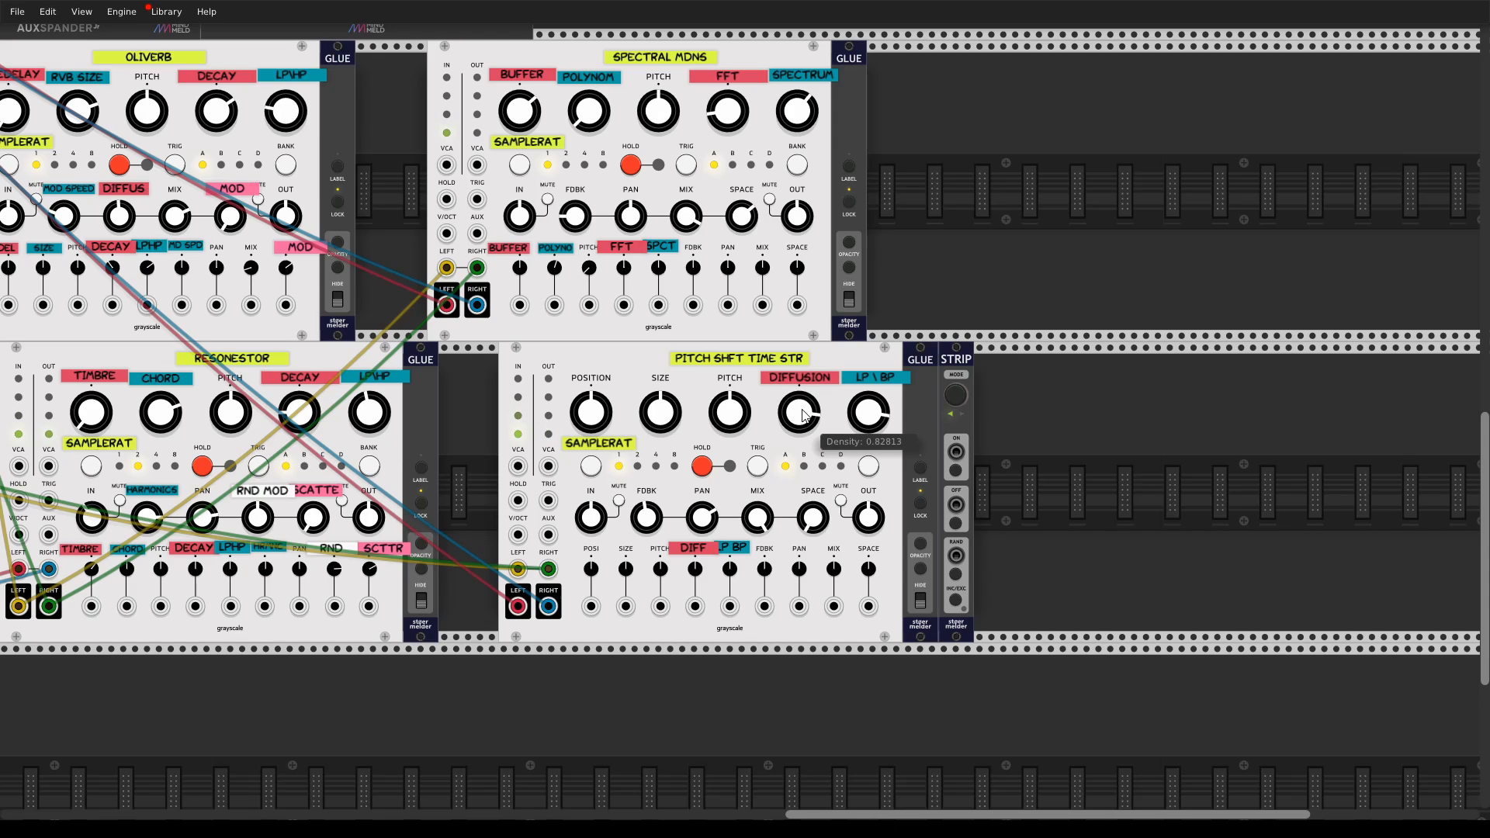
pyautogui.moveTo(592, 413); pyautogui.dragTo(593, 417)
pyautogui.moveTo(595, 568); pyautogui.dragTo(771, 540)
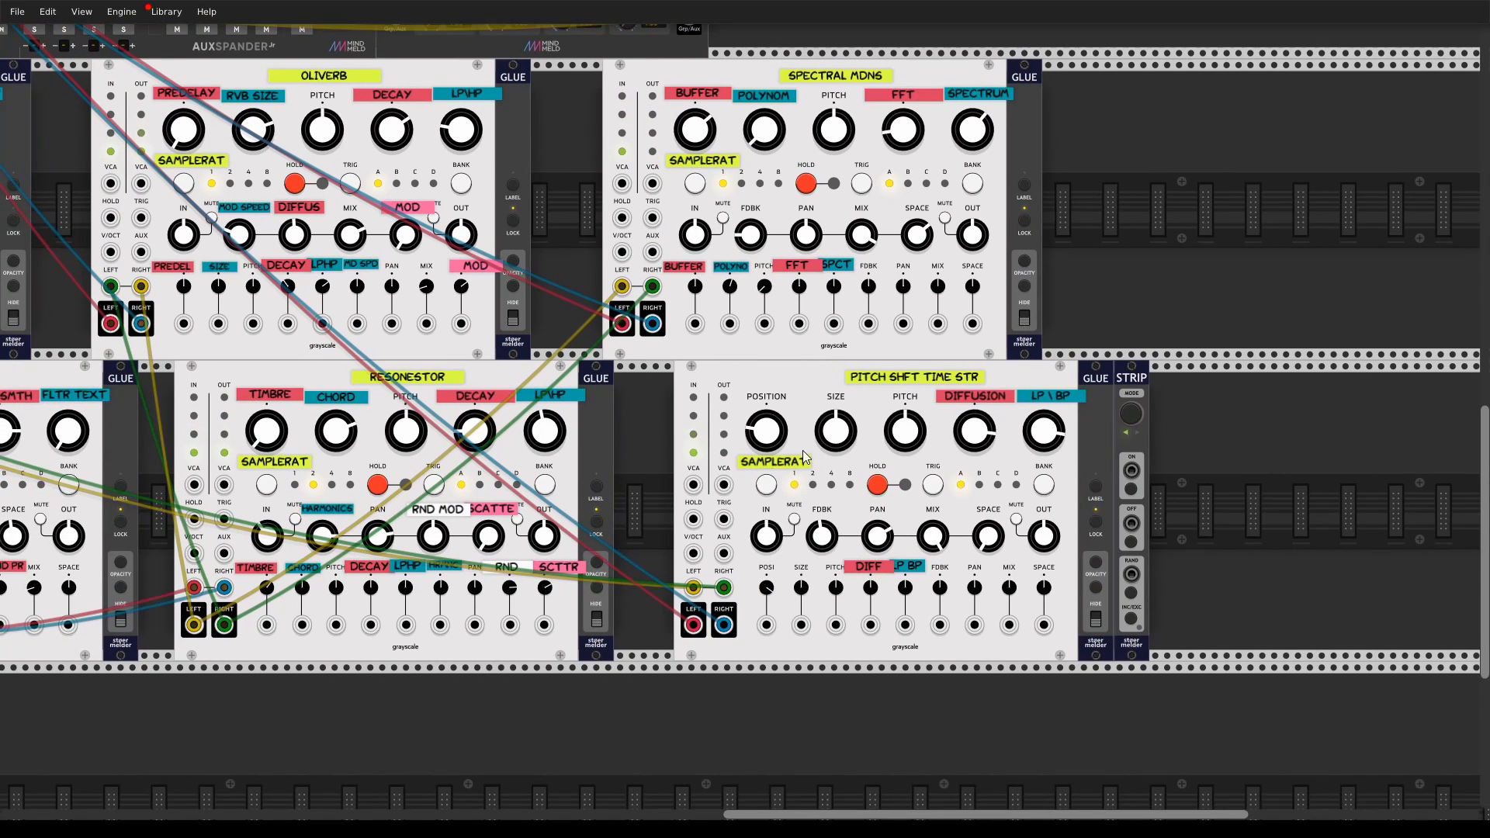
pyautogui.moveTo(804, 434); pyautogui.dragTo(869, 352)
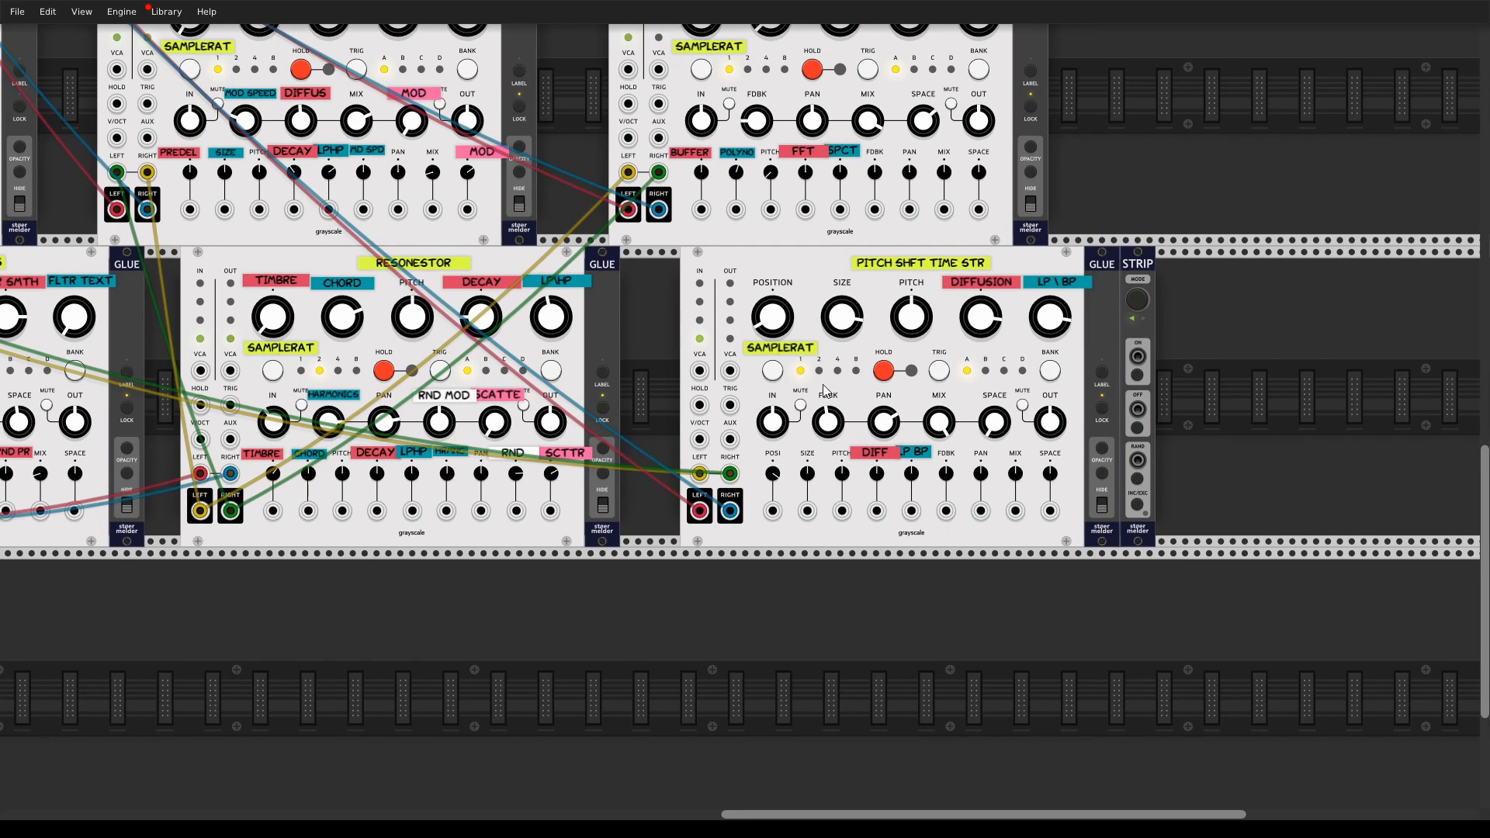
# - Switch Pitch Shft Time Str's sample rate to 8 and adjust its size and pitch controls
pyautogui.click(771, 376)
pyautogui.moveTo(913, 482)
pyautogui.moveTo(840, 332)
pyautogui.moveTo(855, 387); pyautogui.dragTo(765, 469)
pyautogui.moveTo(821, 393); pyautogui.dragTo(825, 428)
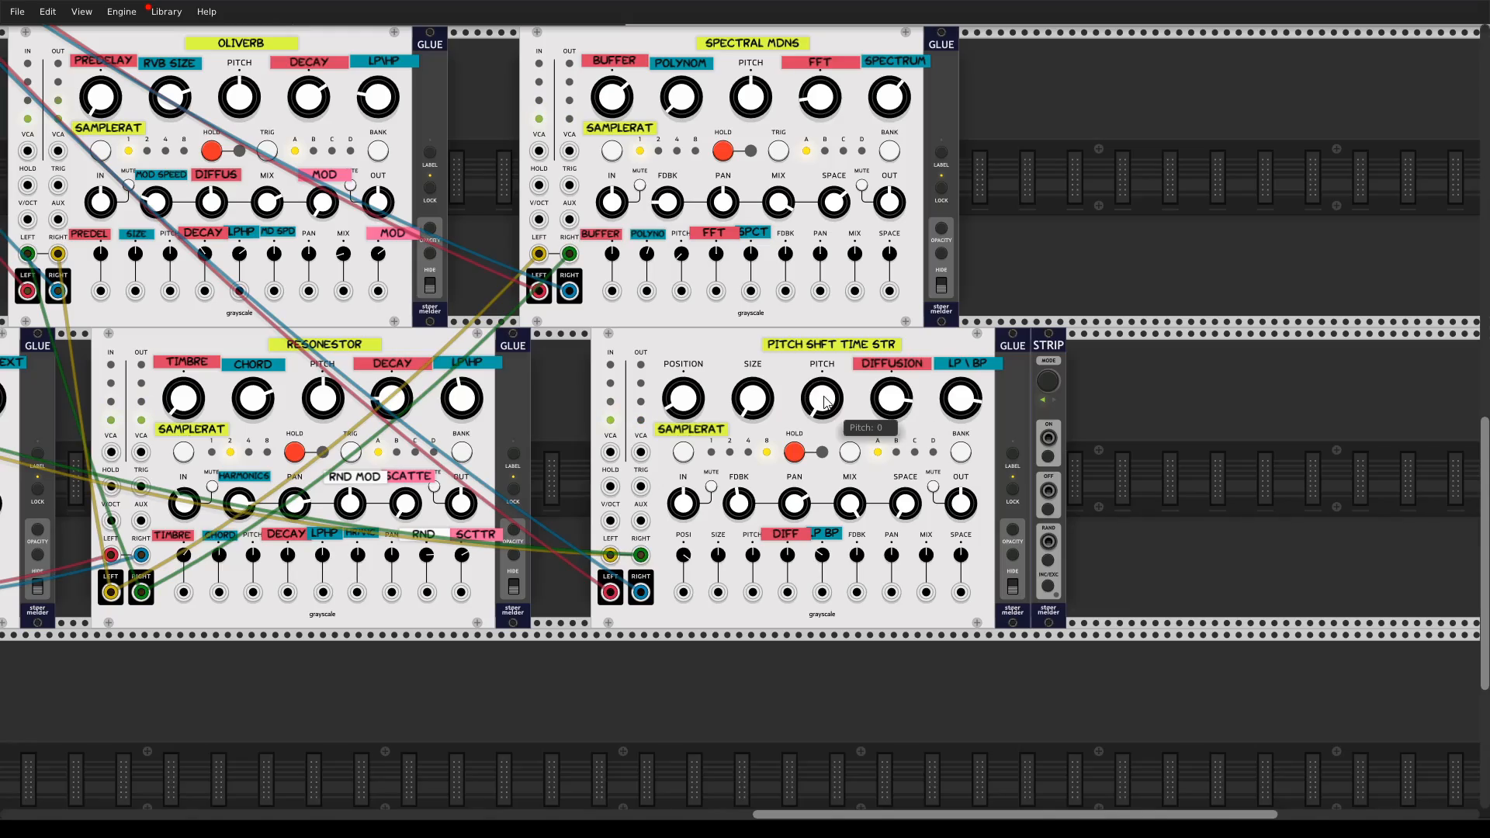
# - Review the track options of MixMaster channel 6
pyautogui.moveTo(623, 353); pyautogui.dragTo(1140, 485)
pyautogui.moveTo(318, 67); pyautogui.dragTo(586, 236)
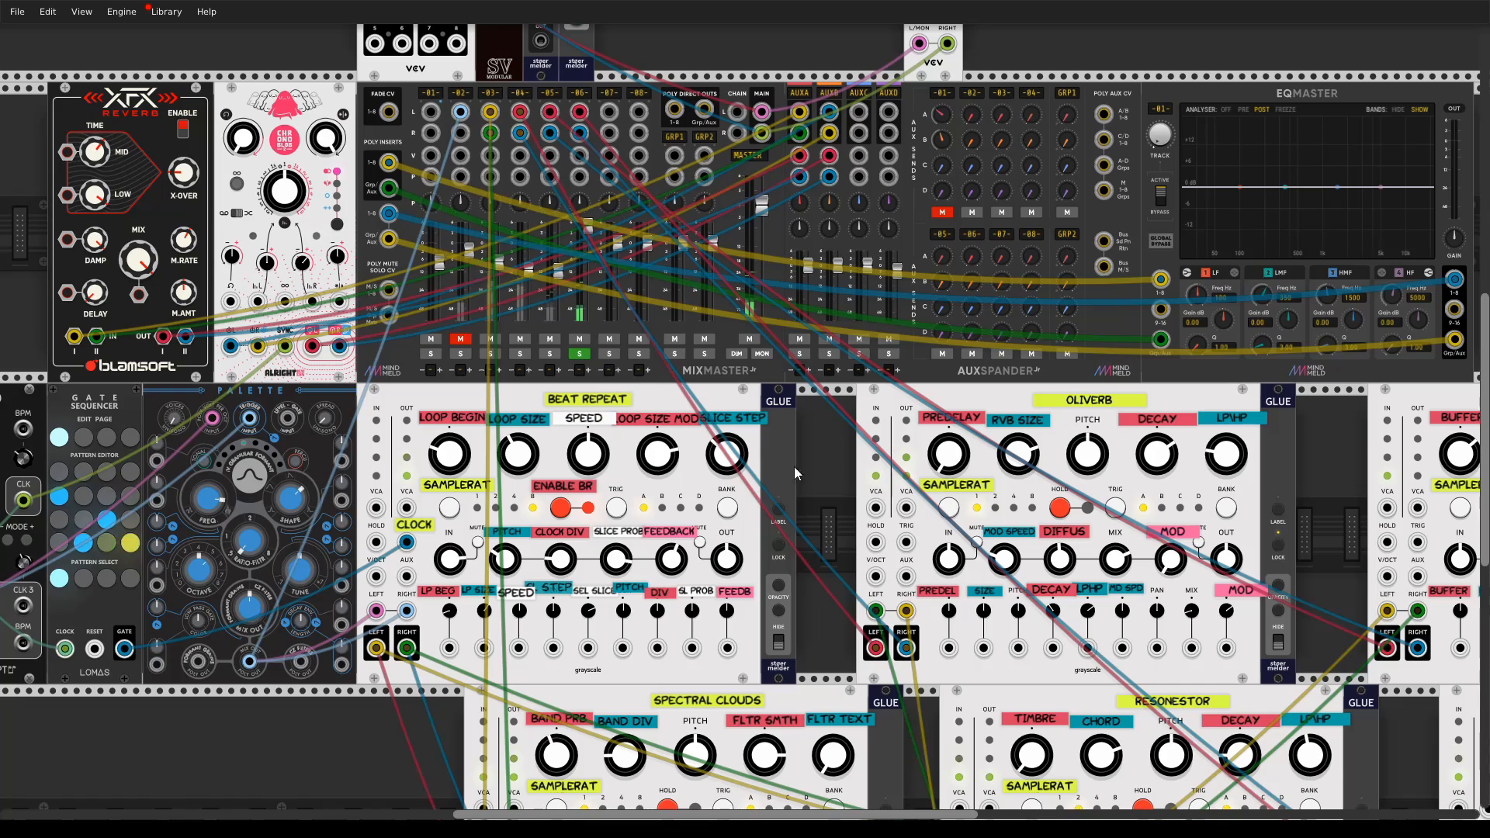
pyautogui.rightClick(577, 92)
pyautogui.click(844, 509)
pyautogui.moveTo(844, 510); pyautogui.dragTo(234, 397)
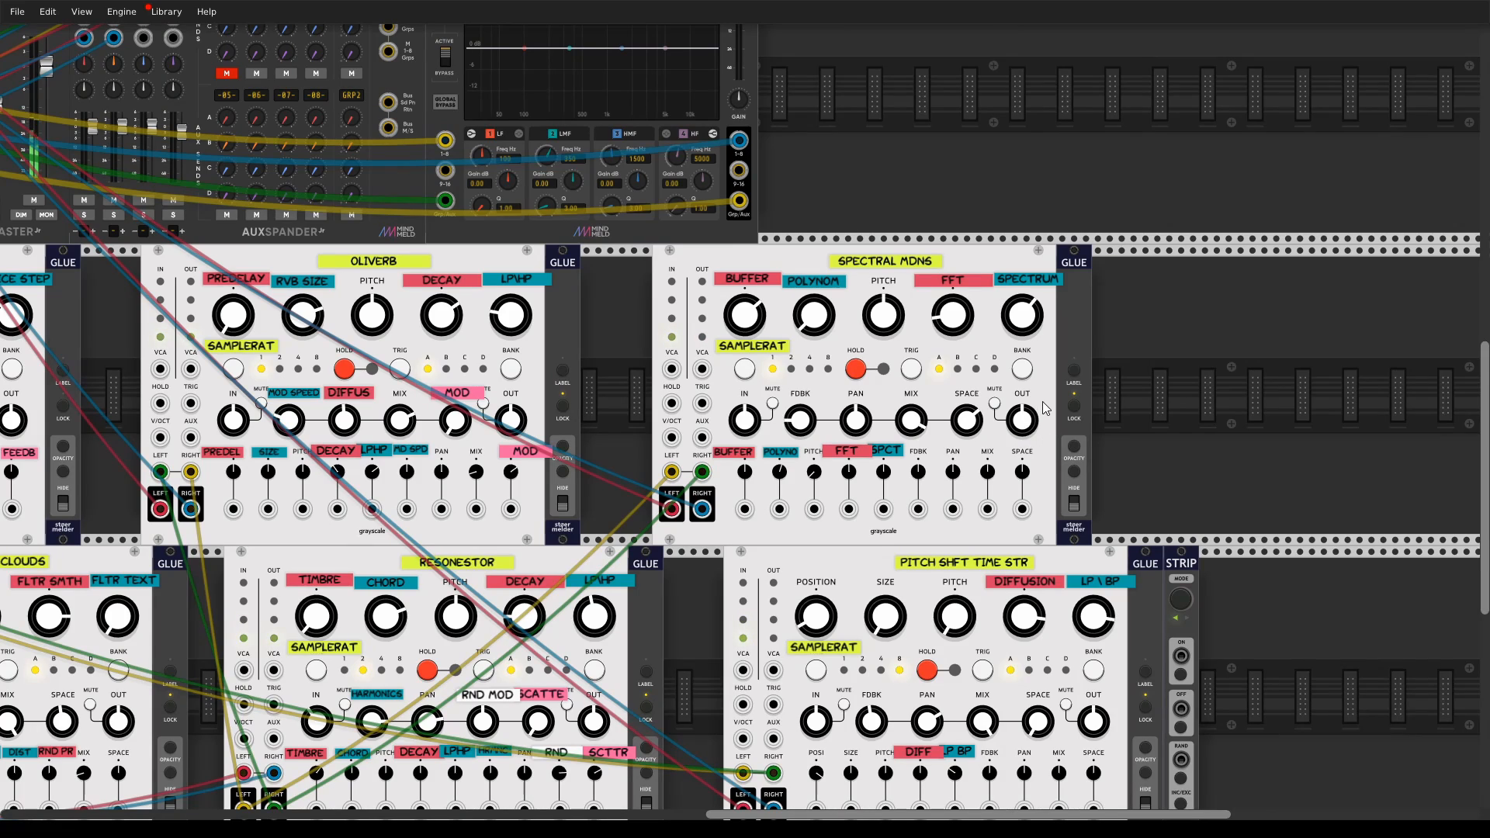
# - Adjust Spectral MDNS's input and output levels, and set its pan to about 0.70
pyautogui.moveTo(1024, 421); pyautogui.dragTo(1024, 420)
pyautogui.moveTo(761, 423); pyautogui.dragTo(755, 423)
pyautogui.moveTo(850, 425); pyautogui.dragTo(851, 423)
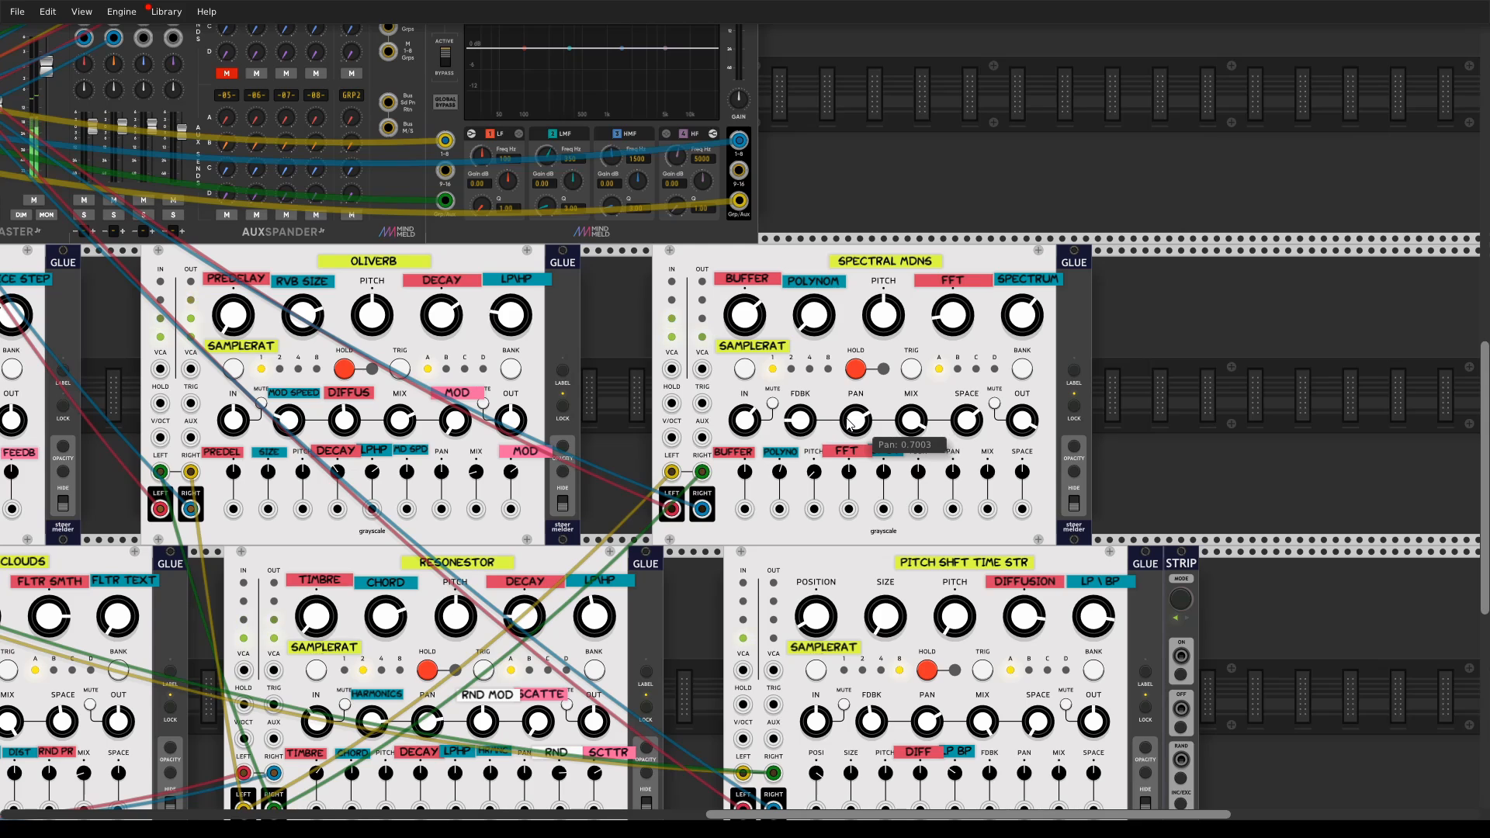
# - Move the STRIP module up to the row containing Spectral MDNS and load the Looping Delay strip into it
pyautogui.scroll(-5, 1117, 562)
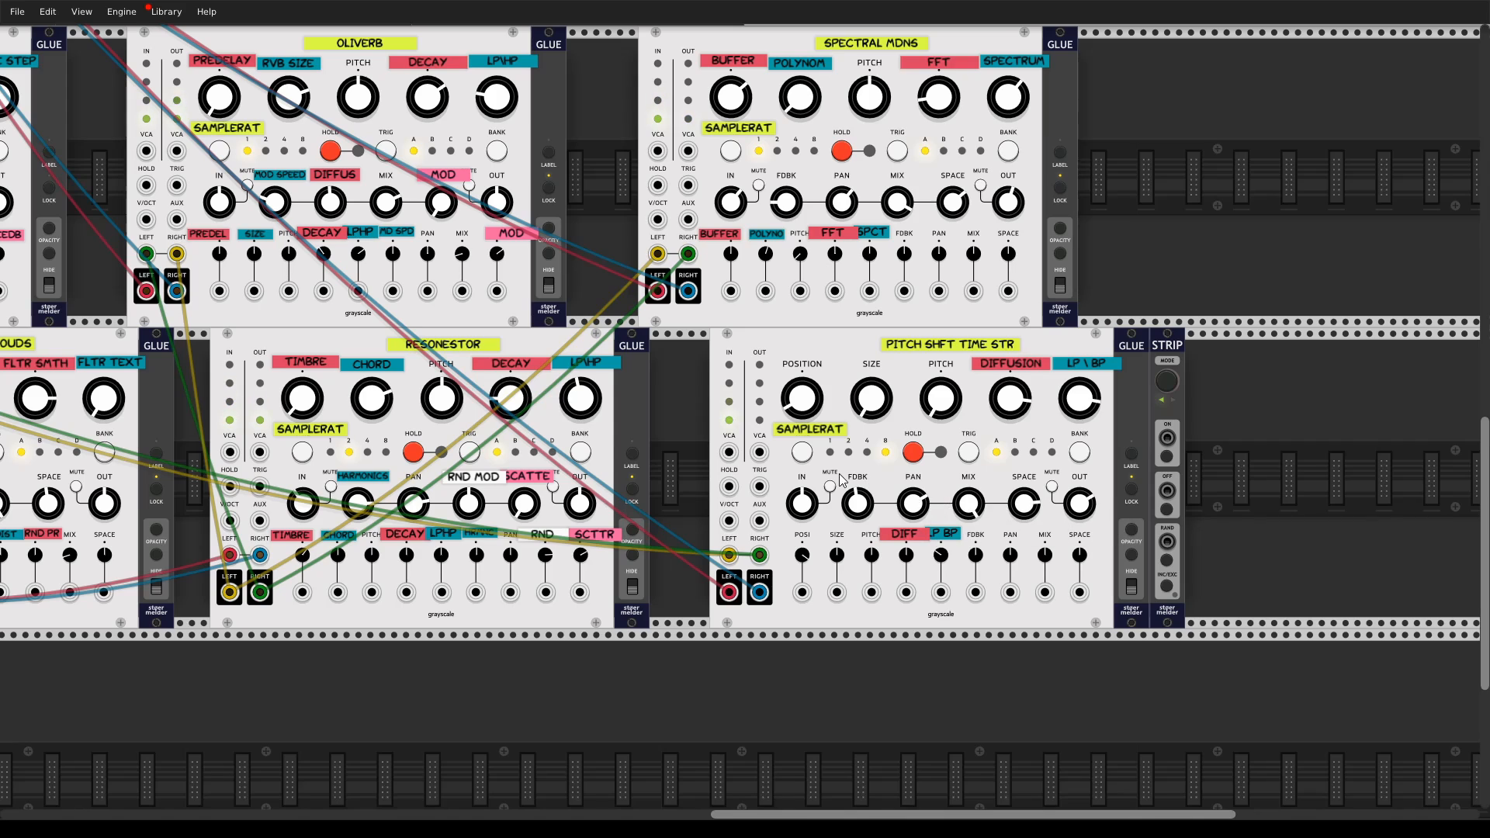
pyautogui.hscroll(-3, 851, 488)
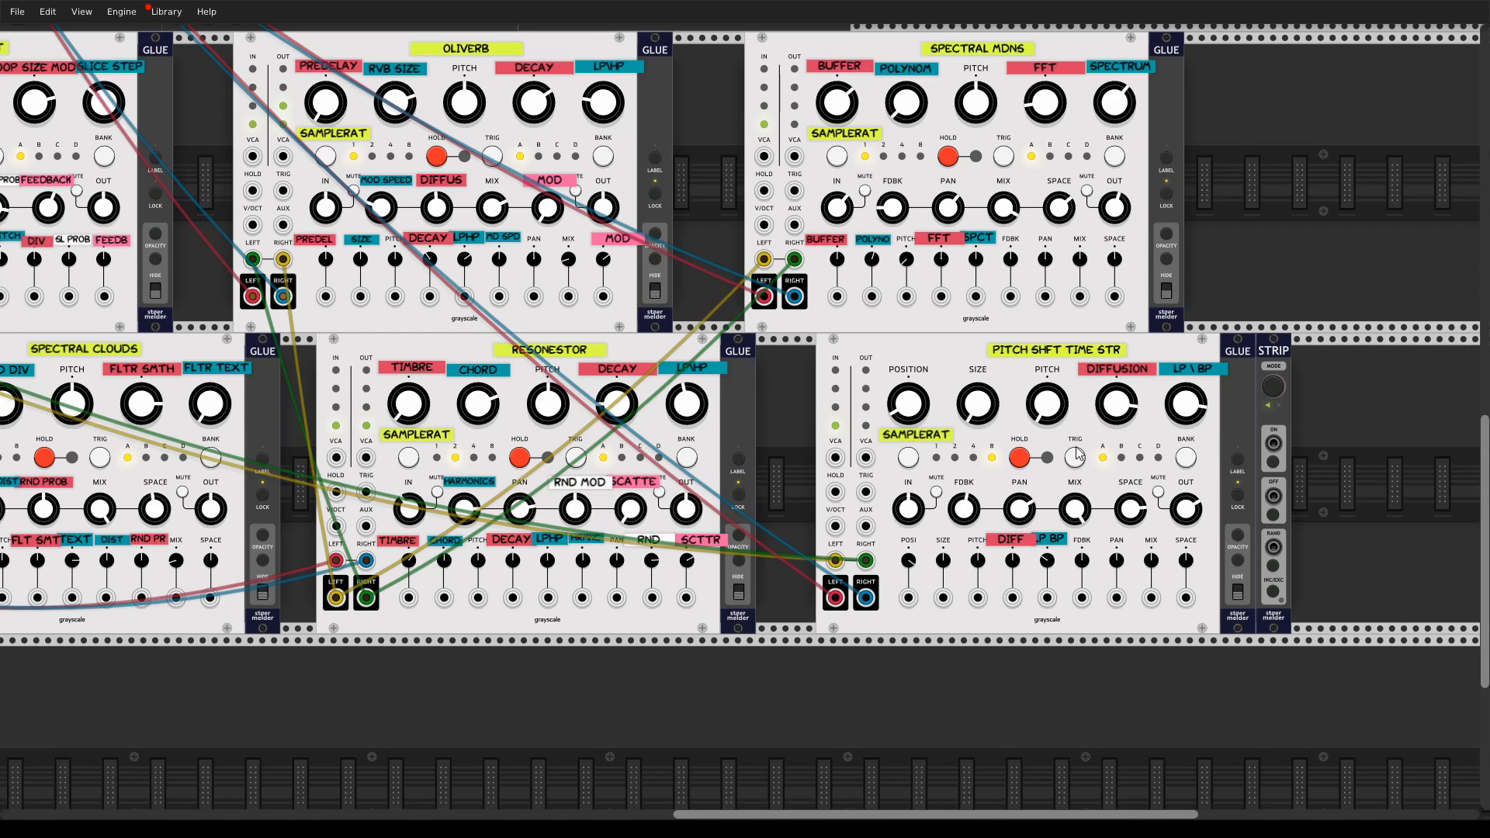
pyautogui.moveTo(1073, 447); pyautogui.dragTo(669, 653)
pyautogui.moveTo(864, 606); pyautogui.dragTo(984, 305)
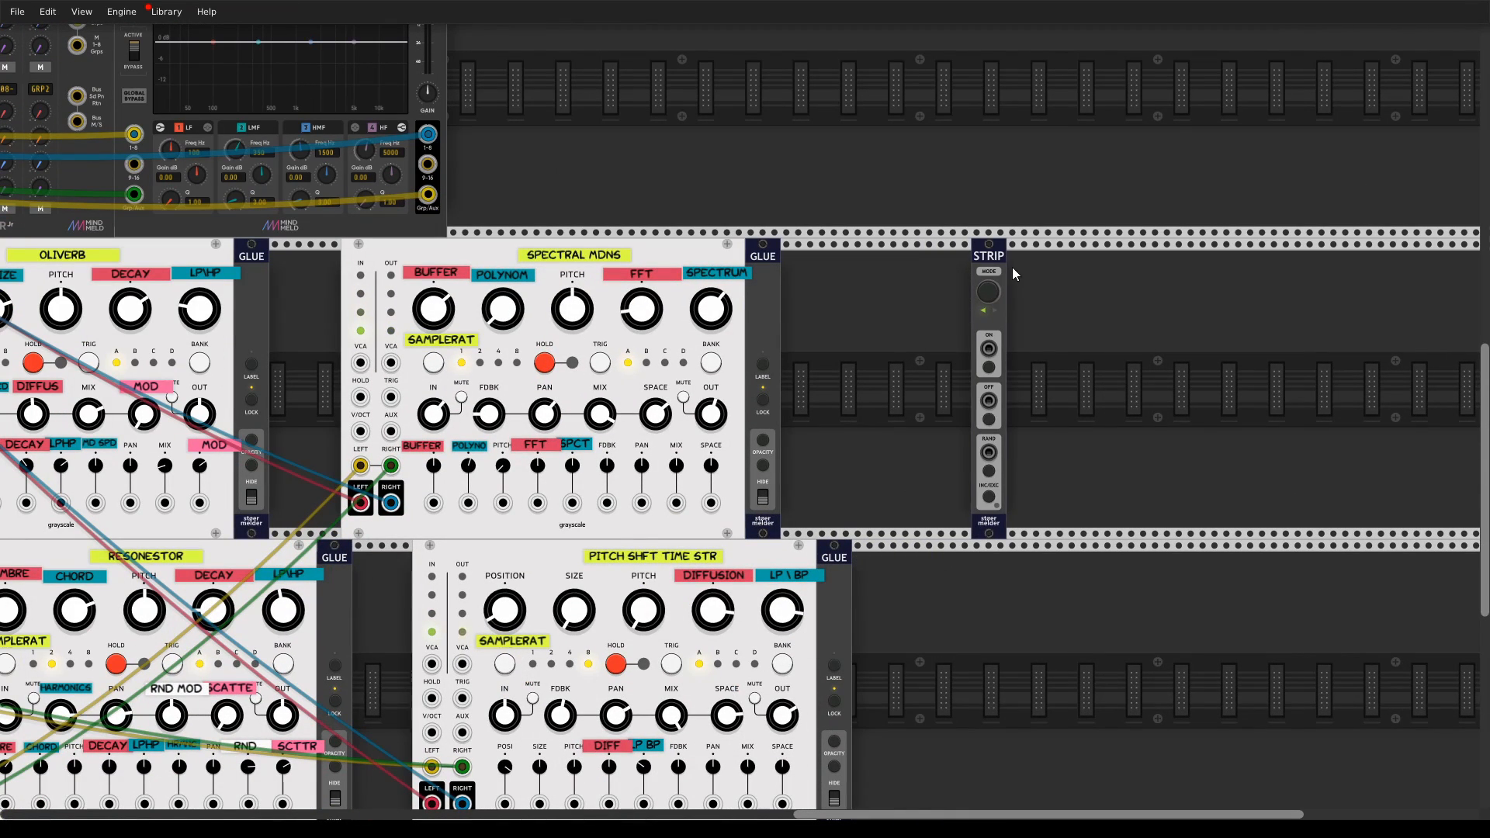
pyautogui.rightClick(995, 256)
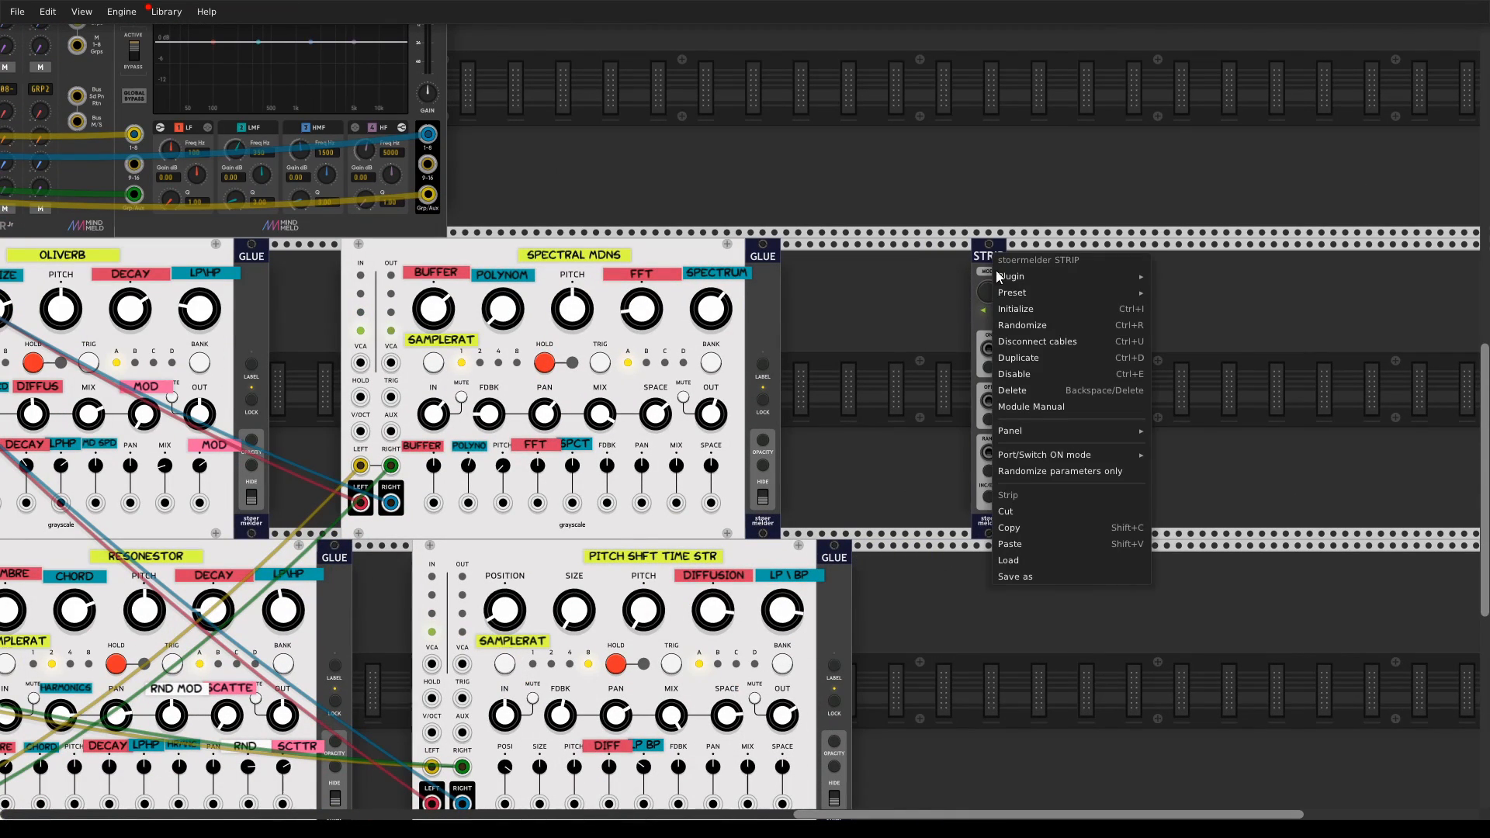
pyautogui.click(1016, 565)
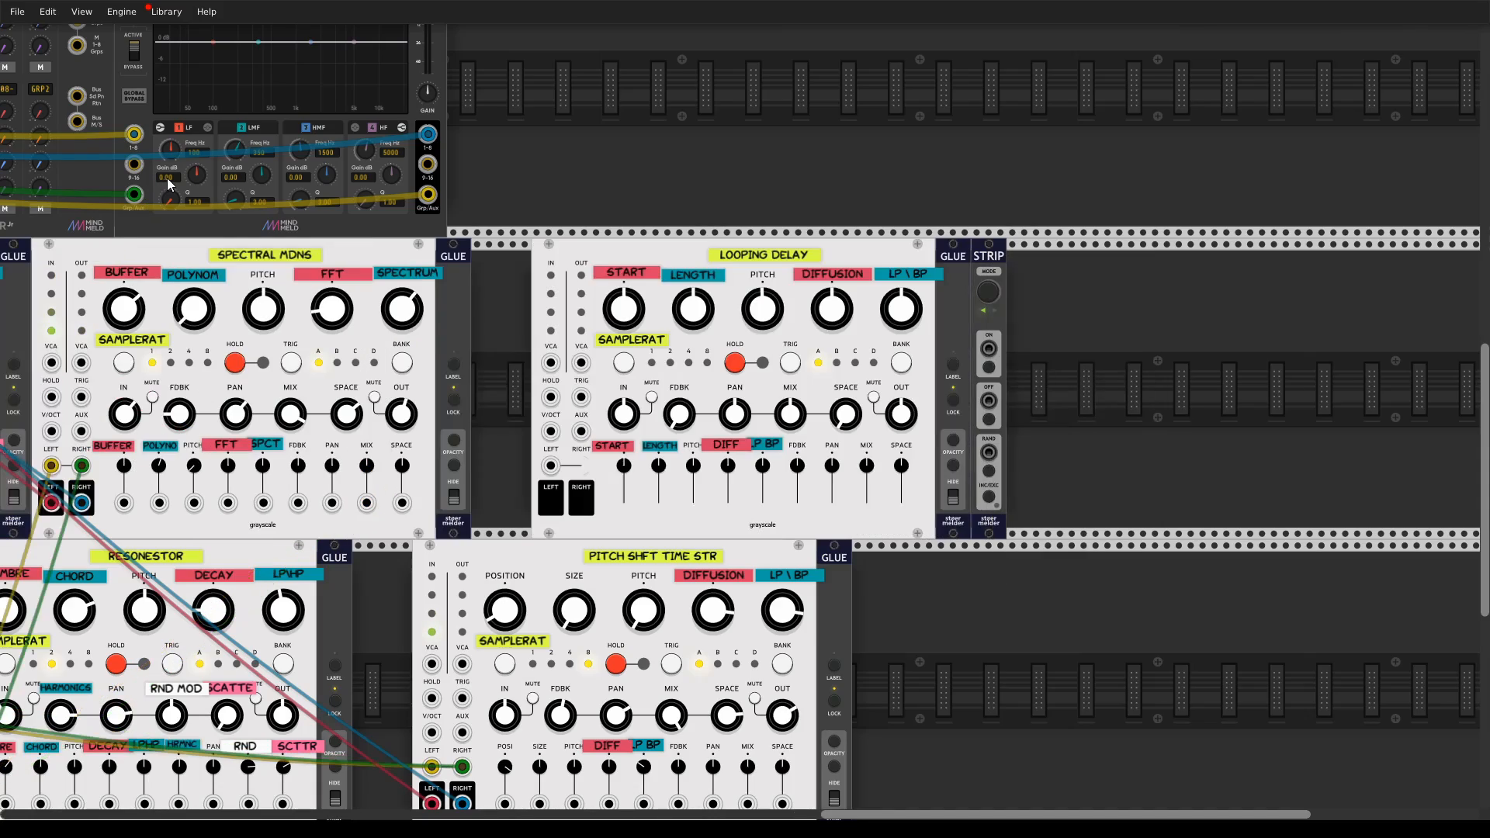
# - Patch Spectral Clouds' stereo outputs into Looping Delay's inputs, and Looping Delay's stereo outputs into MixMaster channel 7
pyautogui.moveTo(475, 357); pyautogui.dragTo(1050, 407)
pyautogui.scroll(-1, 1057, 400)
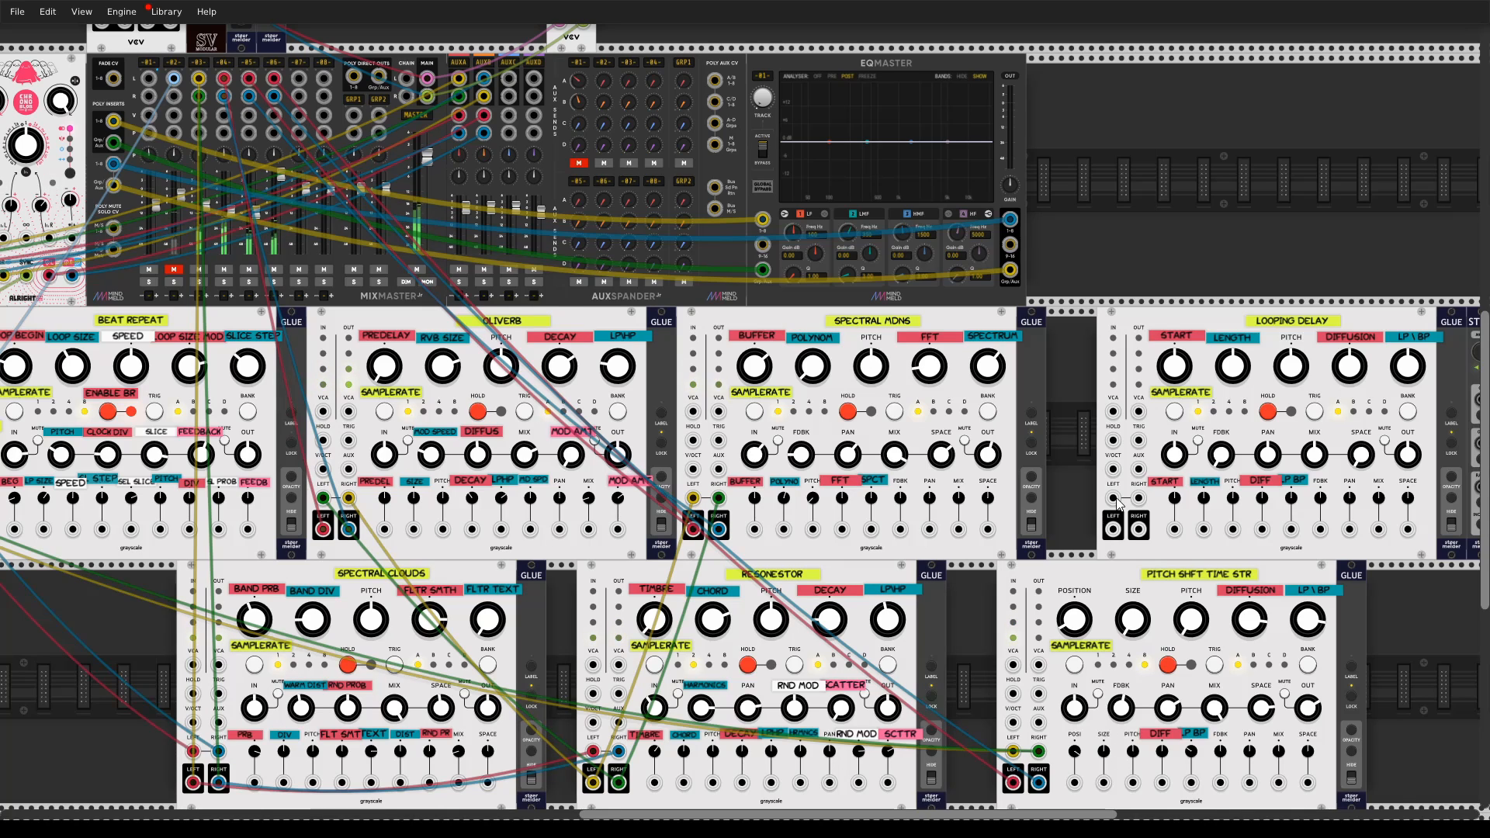
pyautogui.moveTo(1117, 503); pyautogui.dragTo(192, 595)
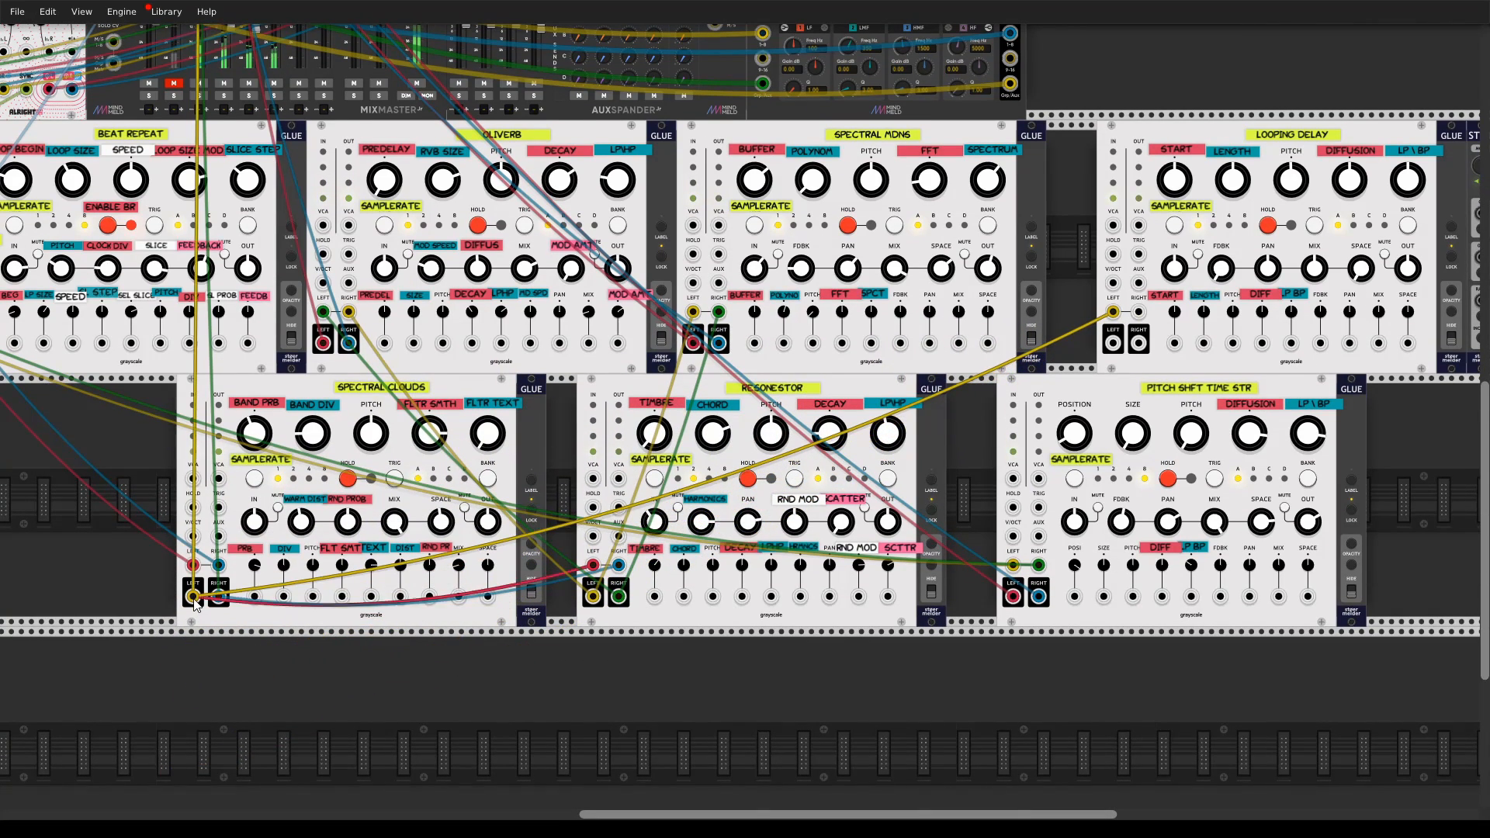
pyautogui.moveTo(1138, 311); pyautogui.dragTo(218, 596)
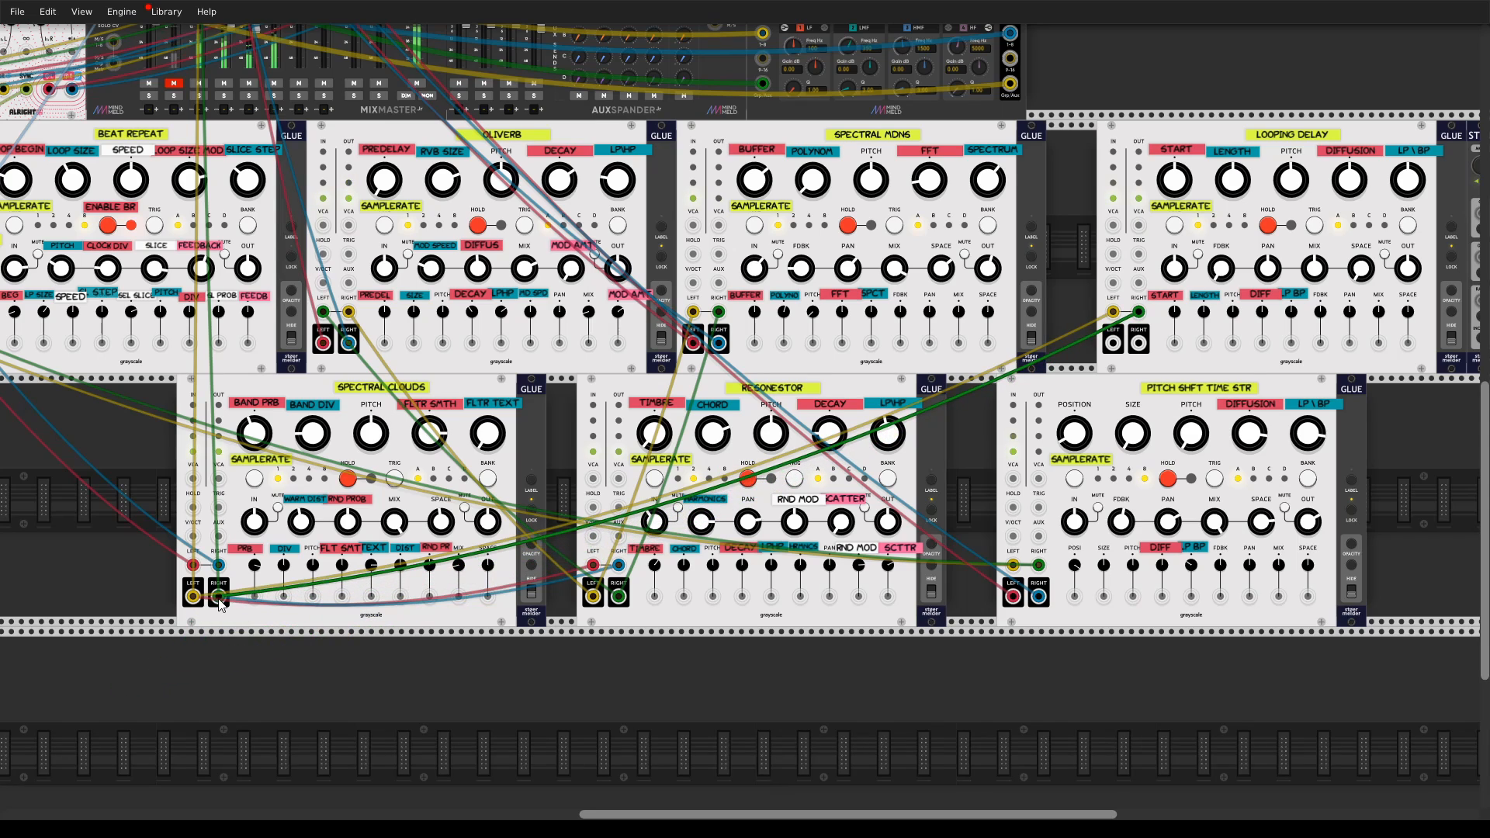
pyautogui.scroll(5, 1113, 349)
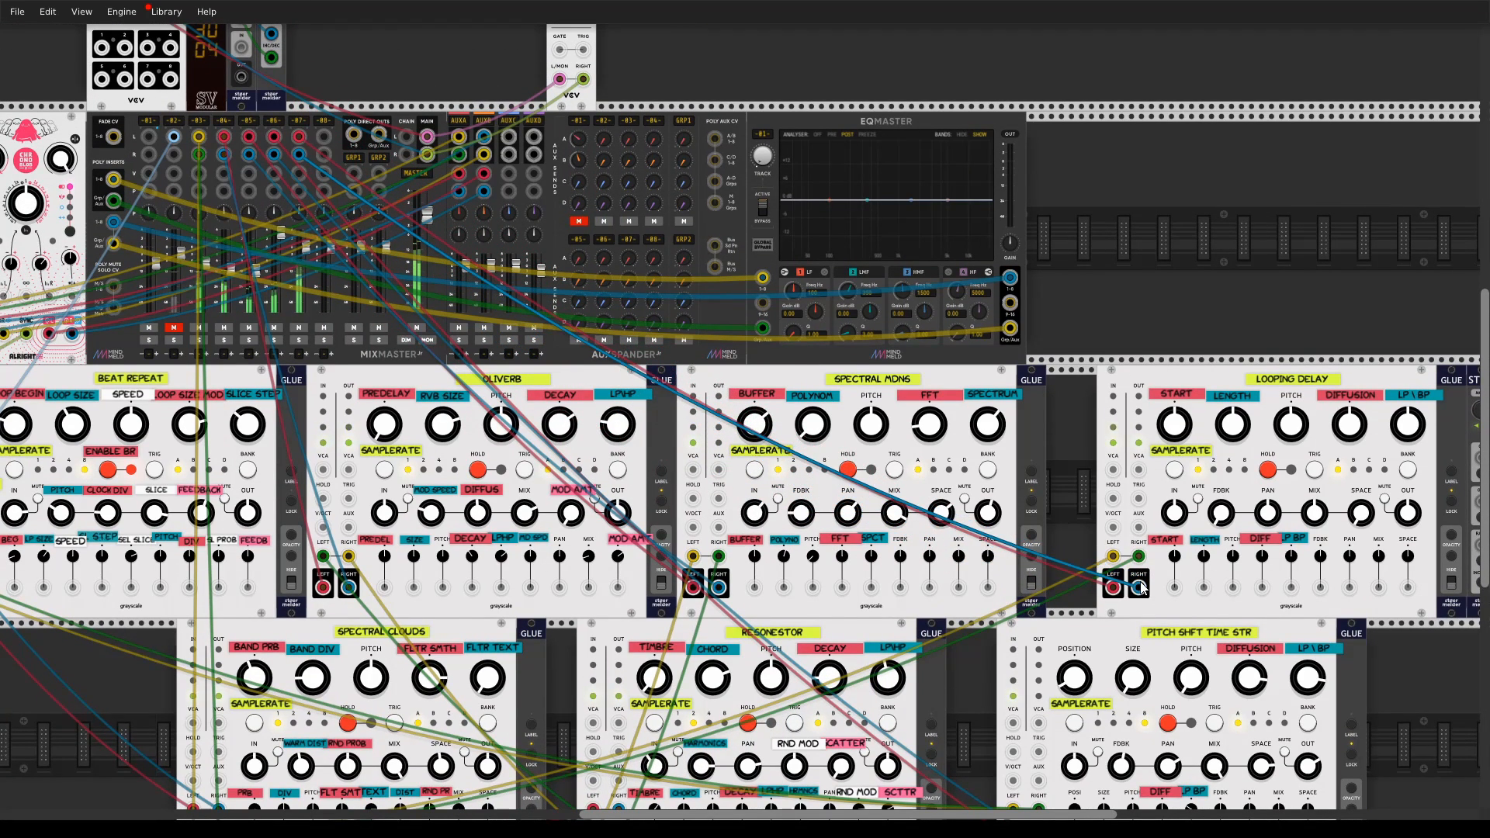
# - Solo MixMaster channel 7 and patch CLKD's clock output into Looping Delay's trigger input
pyautogui.click(300, 340)
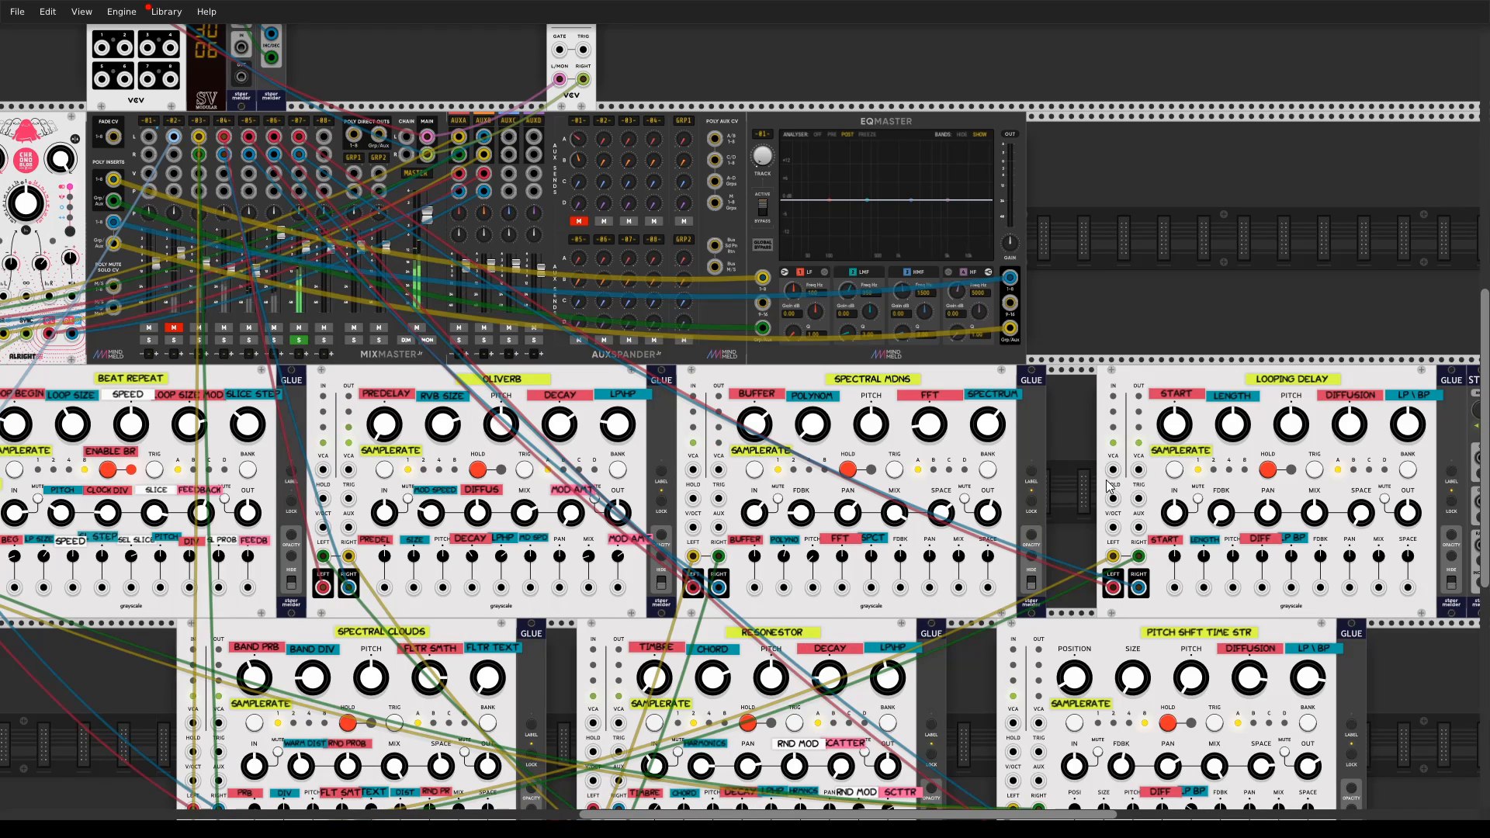
pyautogui.moveTo(1105, 479); pyautogui.dragTo(1087, 463)
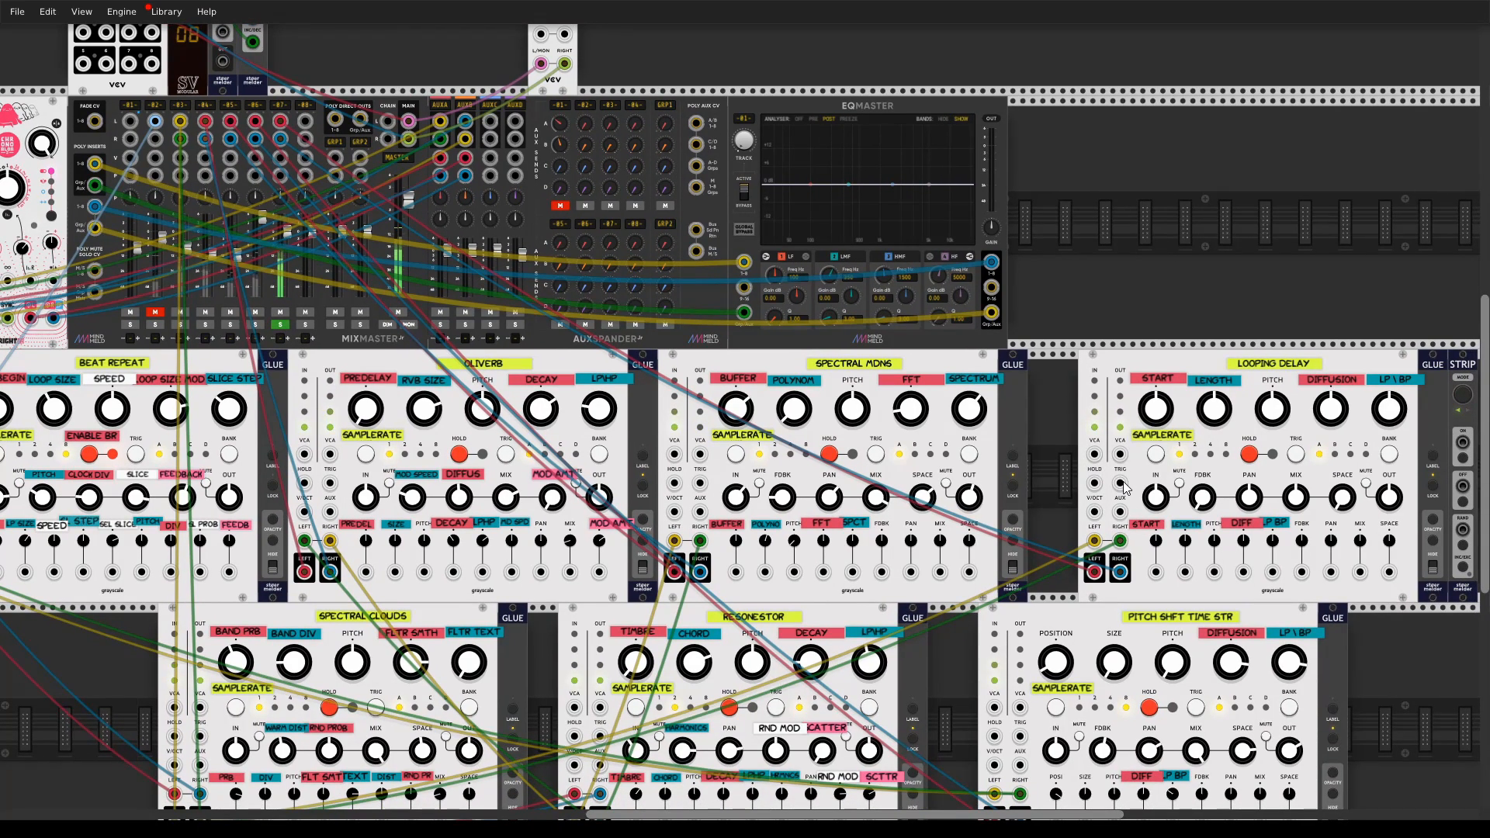
pyautogui.moveTo(1119, 483); pyautogui.dragTo(133, 538)
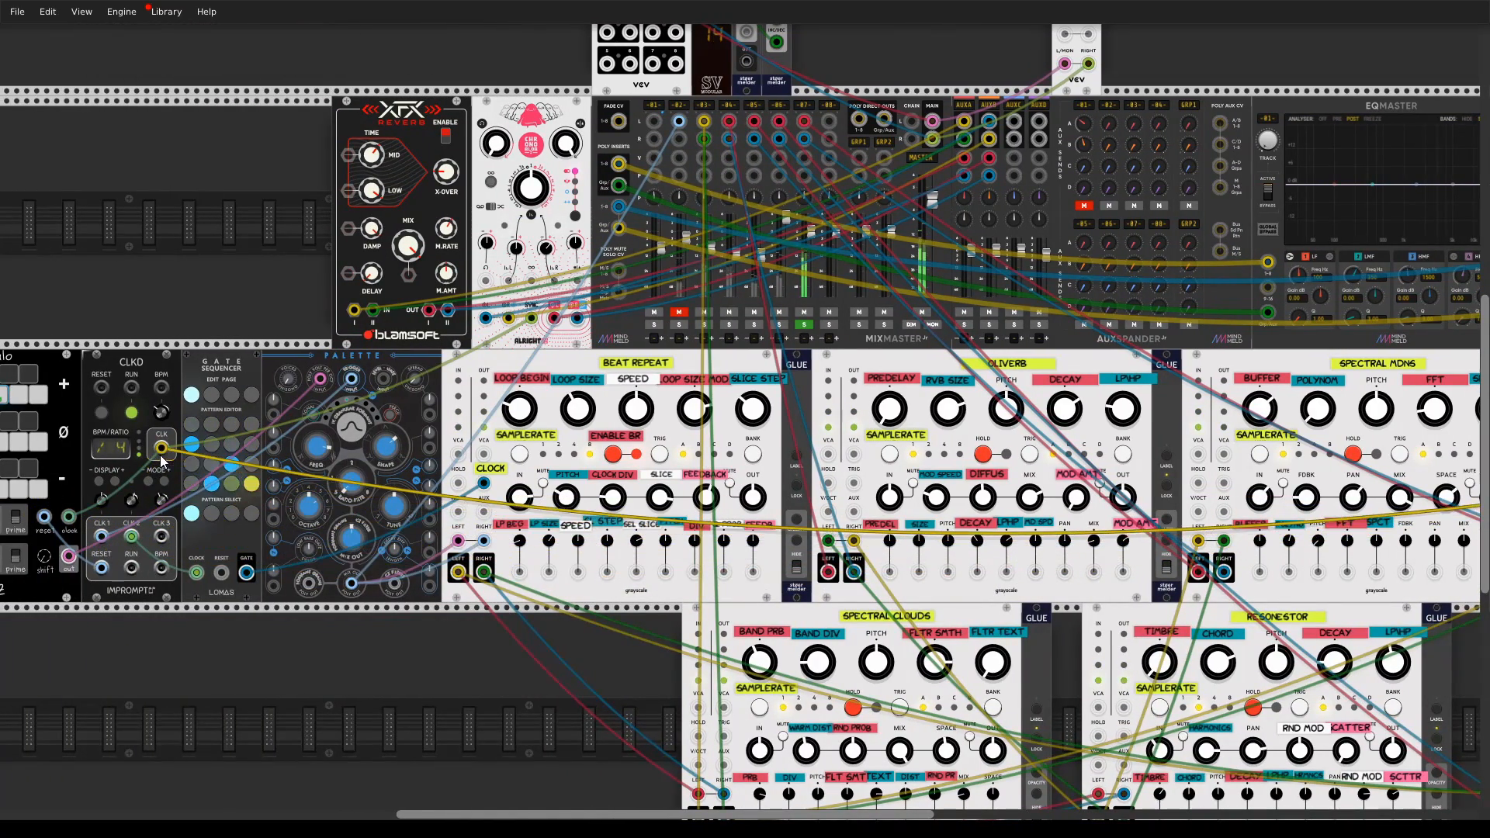
pyautogui.moveTo(658, 683); pyautogui.dragTo(389, 669)
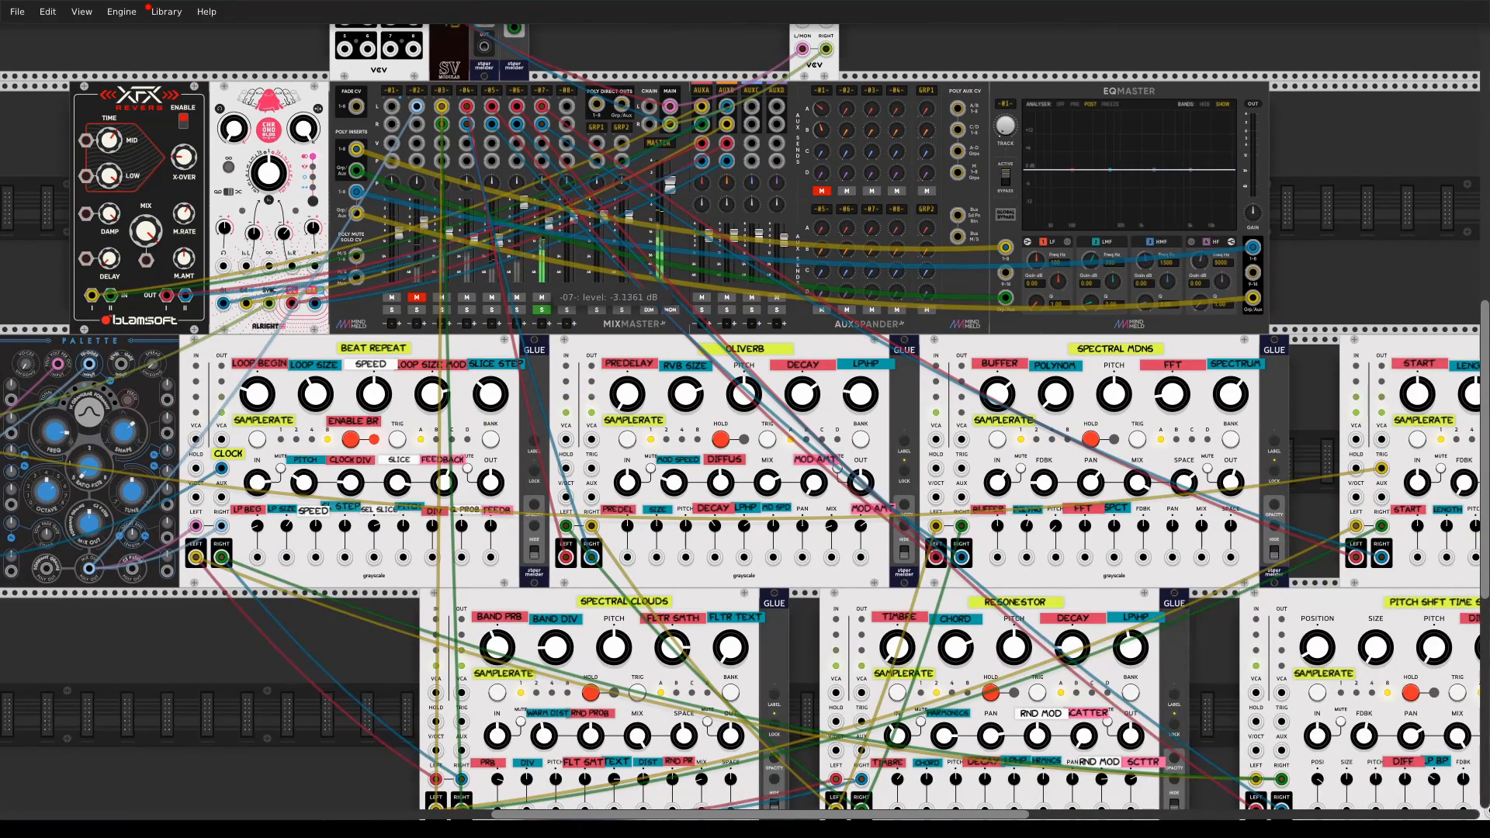
# - Set Looping Delay's start to about 0.11, diffusion to about 0.81, and length to about 0.10
pyautogui.moveTo(1354, 451); pyautogui.dragTo(580, 450)
pyautogui.moveTo(634, 396)
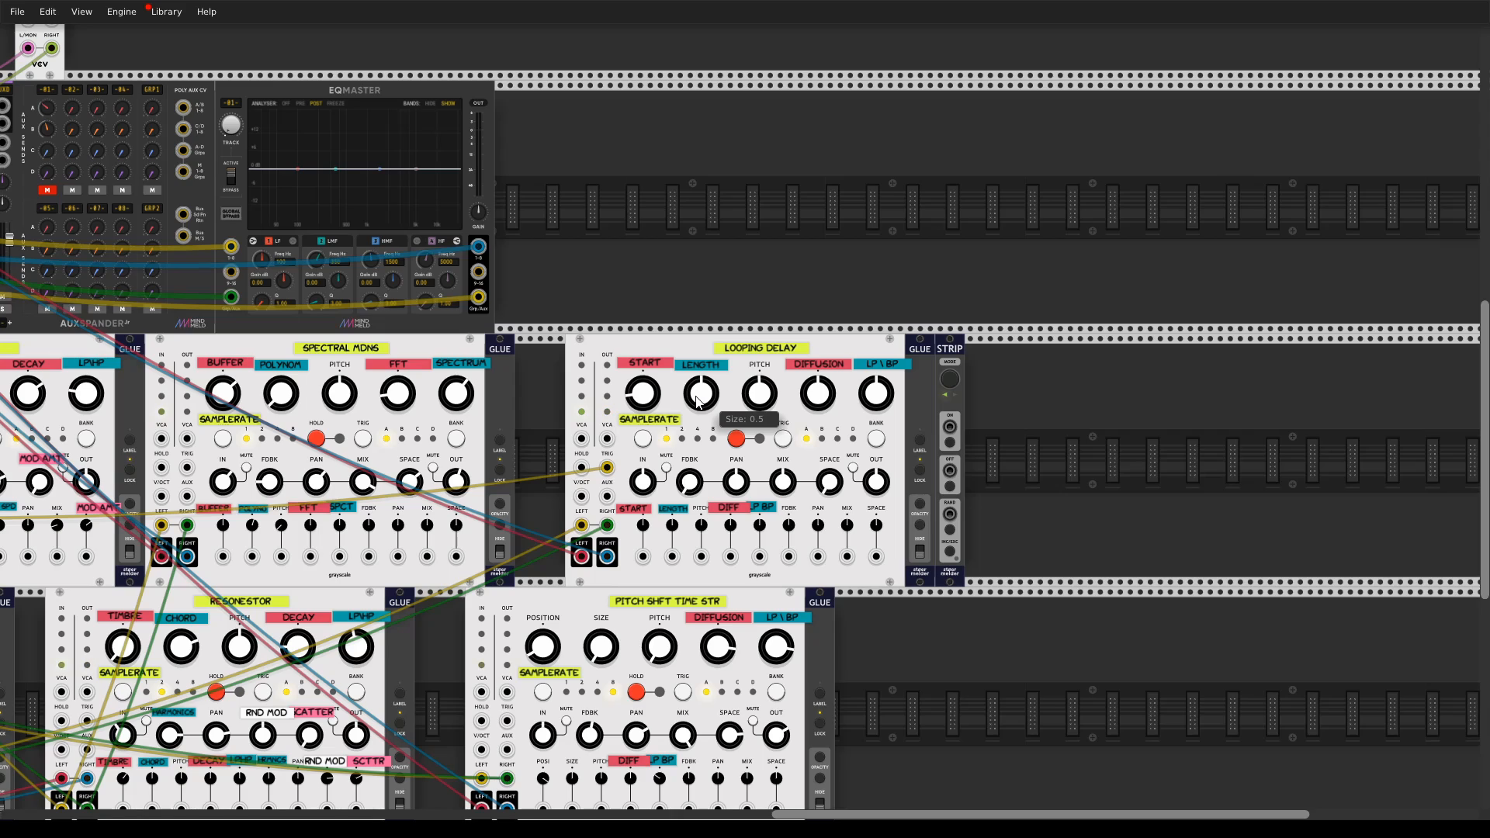
pyautogui.moveTo(698, 396); pyautogui.dragTo(646, 400)
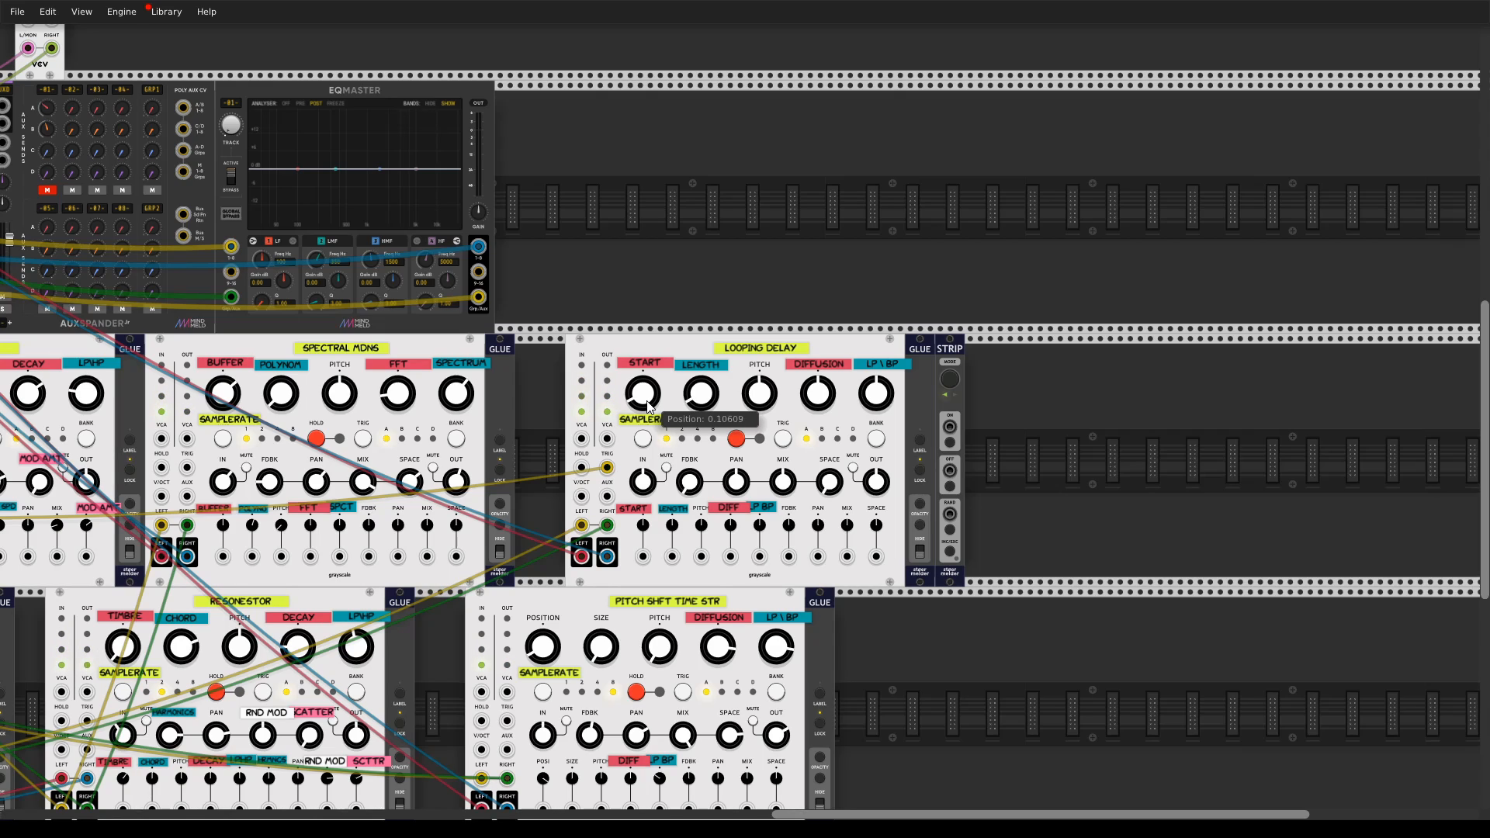
pyautogui.moveTo(875, 395); pyautogui.dragTo(876, 394)
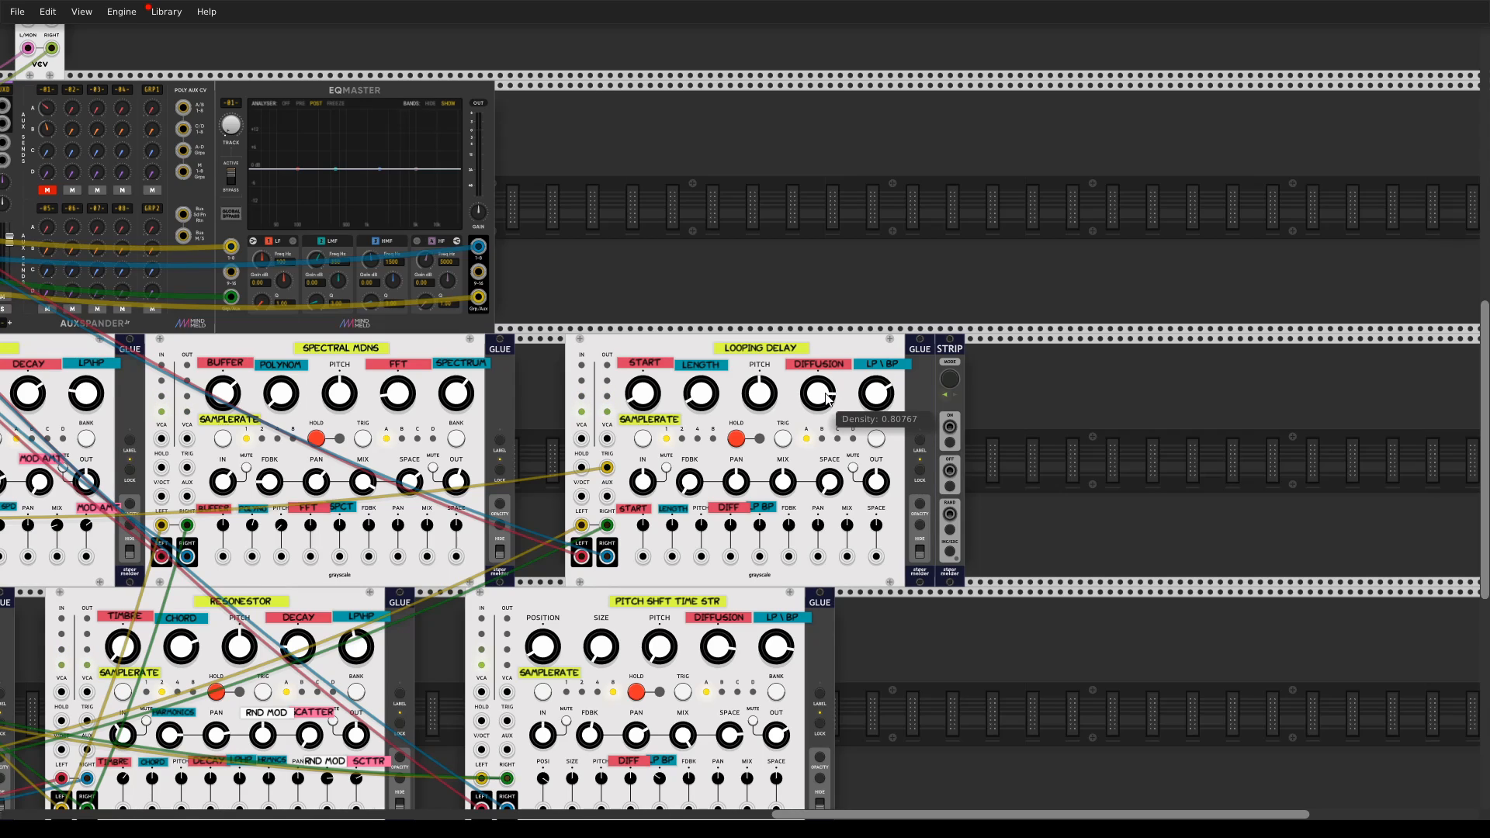
pyautogui.moveTo(758, 359); pyautogui.dragTo(811, 378)
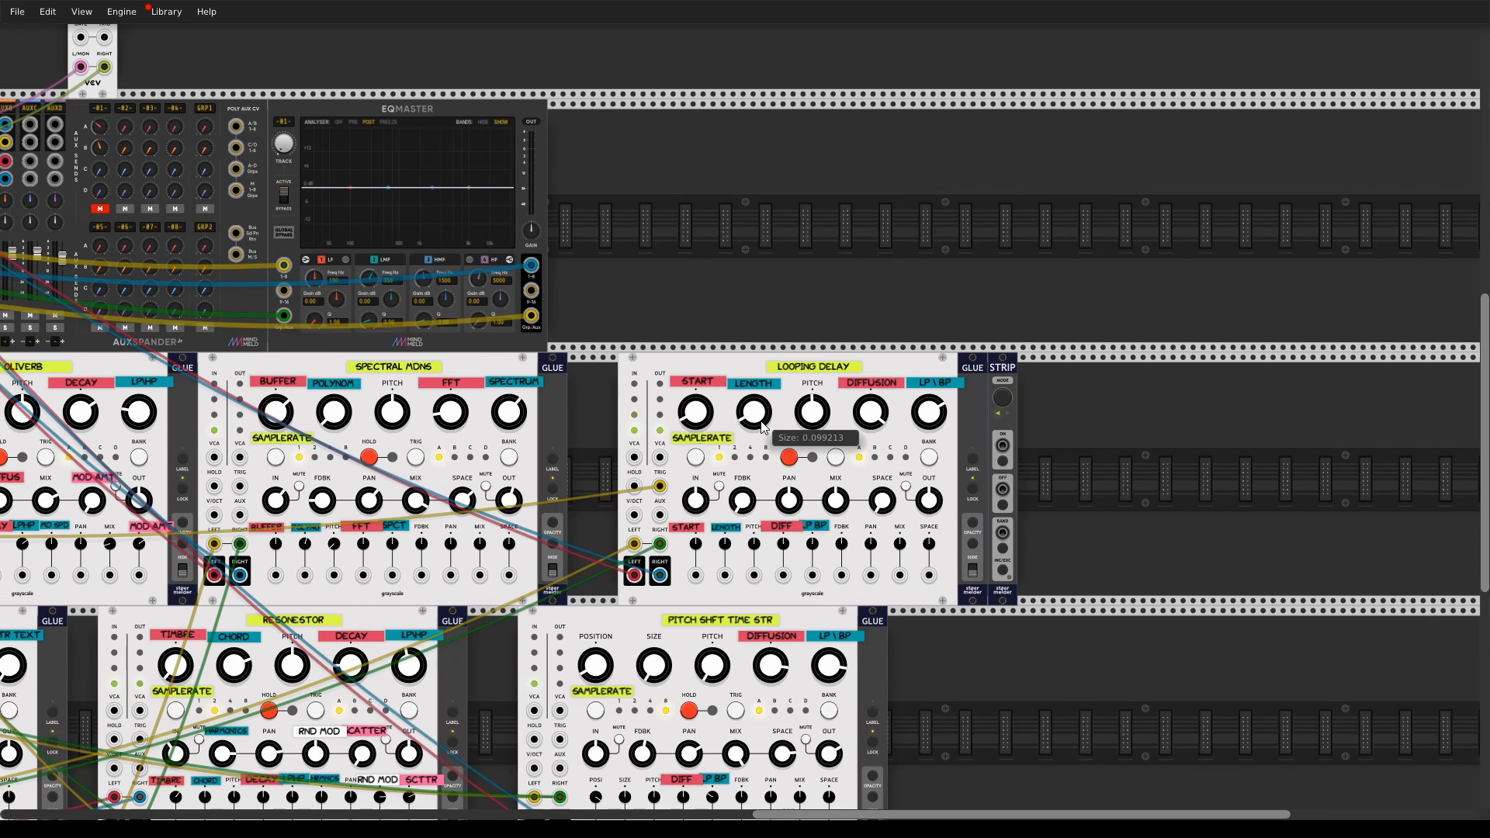
pyautogui.moveTo(761, 421); pyautogui.dragTo(761, 420)
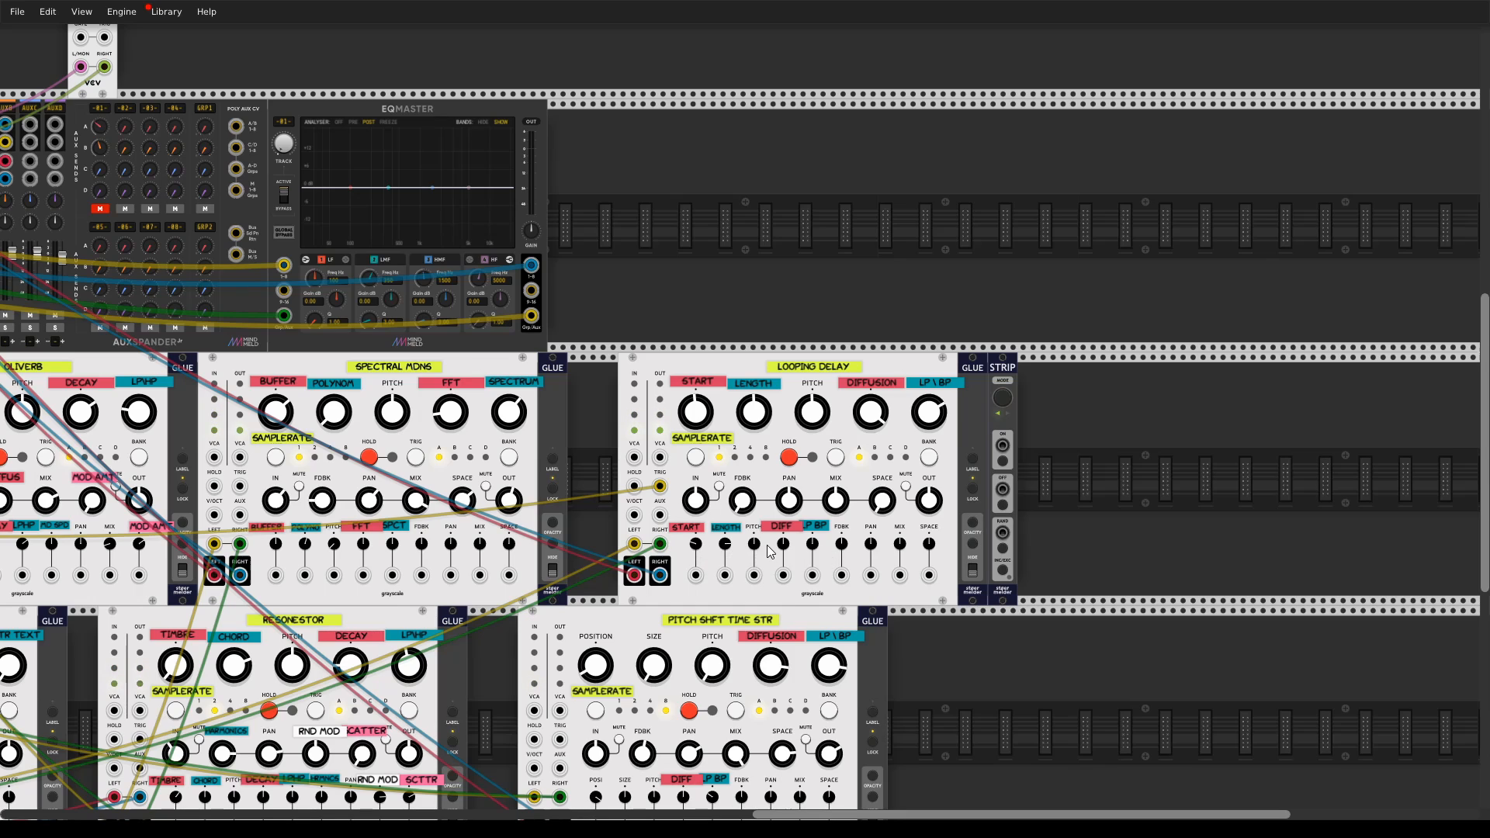
# - Unsolo MixMaster channel 7 and set its level to about -6.3 dB, channel 3's level to about -7.3 dB, and Looping Delay's space to about 0.65
pyautogui.moveTo(686, 342); pyautogui.dragTo(888, 303)
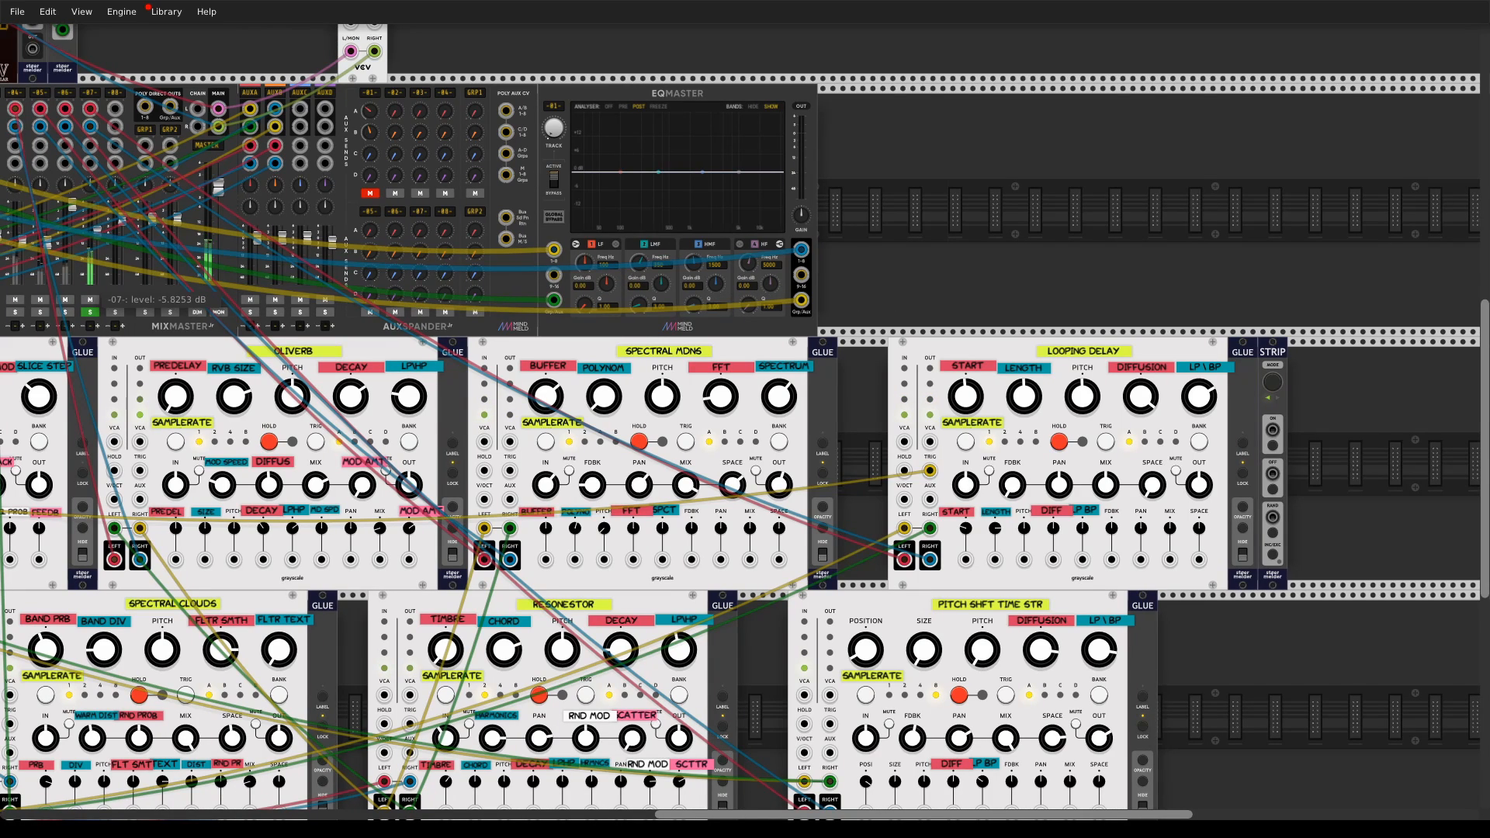
pyautogui.moveTo(110, 349); pyautogui.dragTo(508, 428)
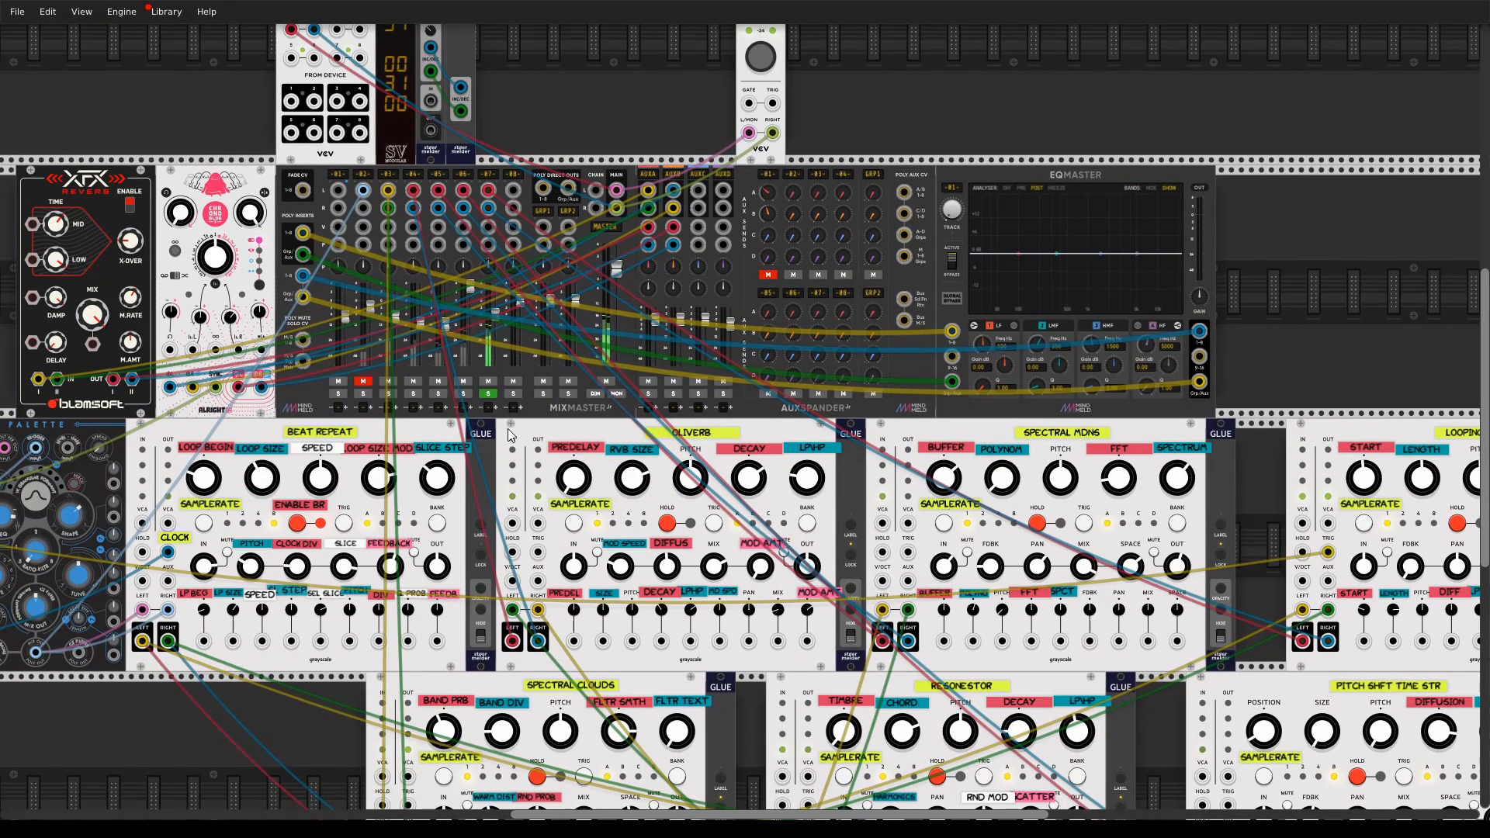
pyautogui.click(489, 394)
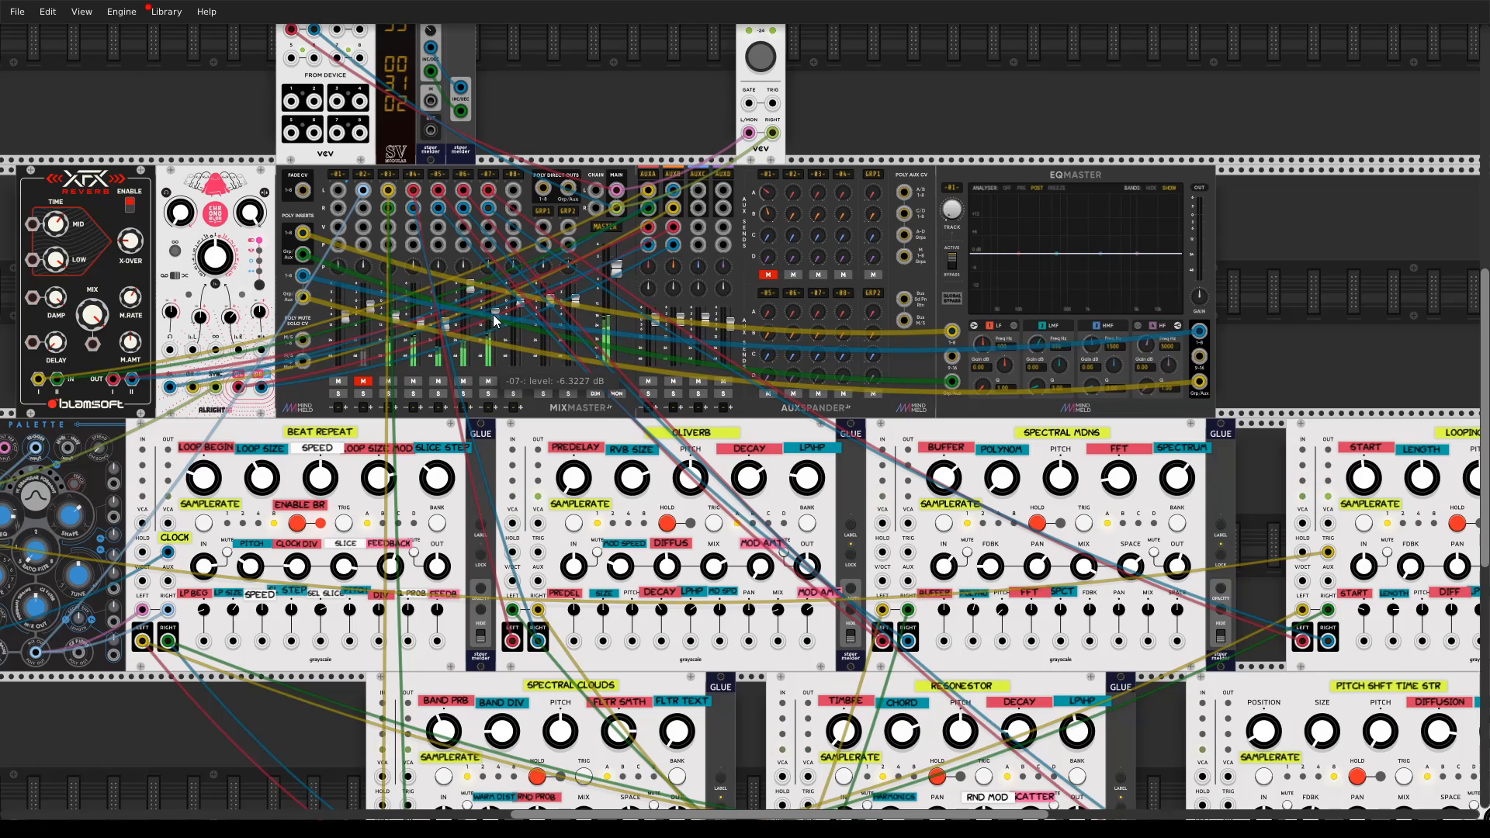
pyautogui.moveTo(969, 471); pyautogui.dragTo(506, 441)
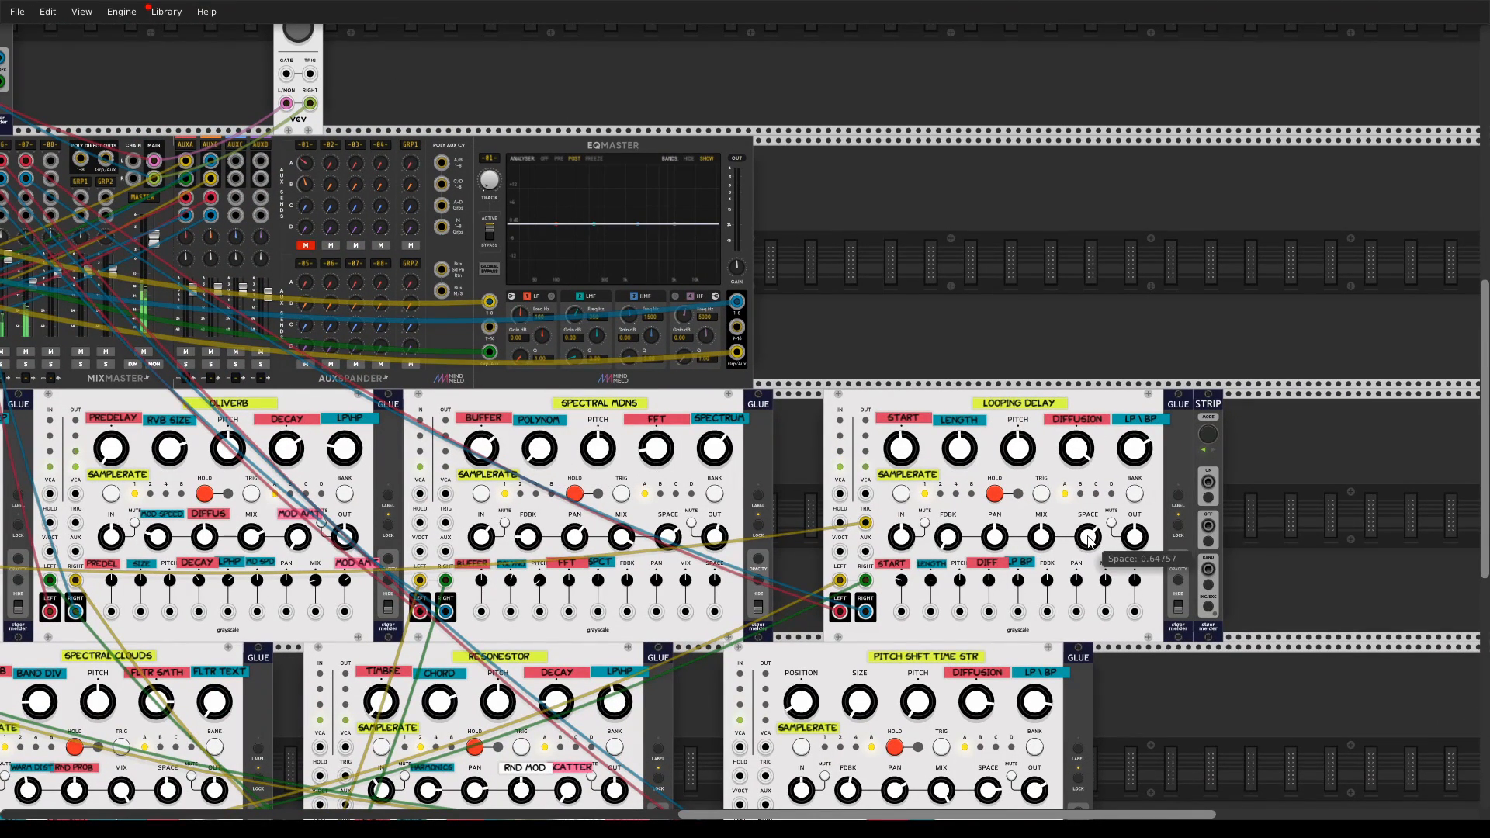
pyautogui.moveTo(779, 472); pyautogui.dragTo(968, 515)
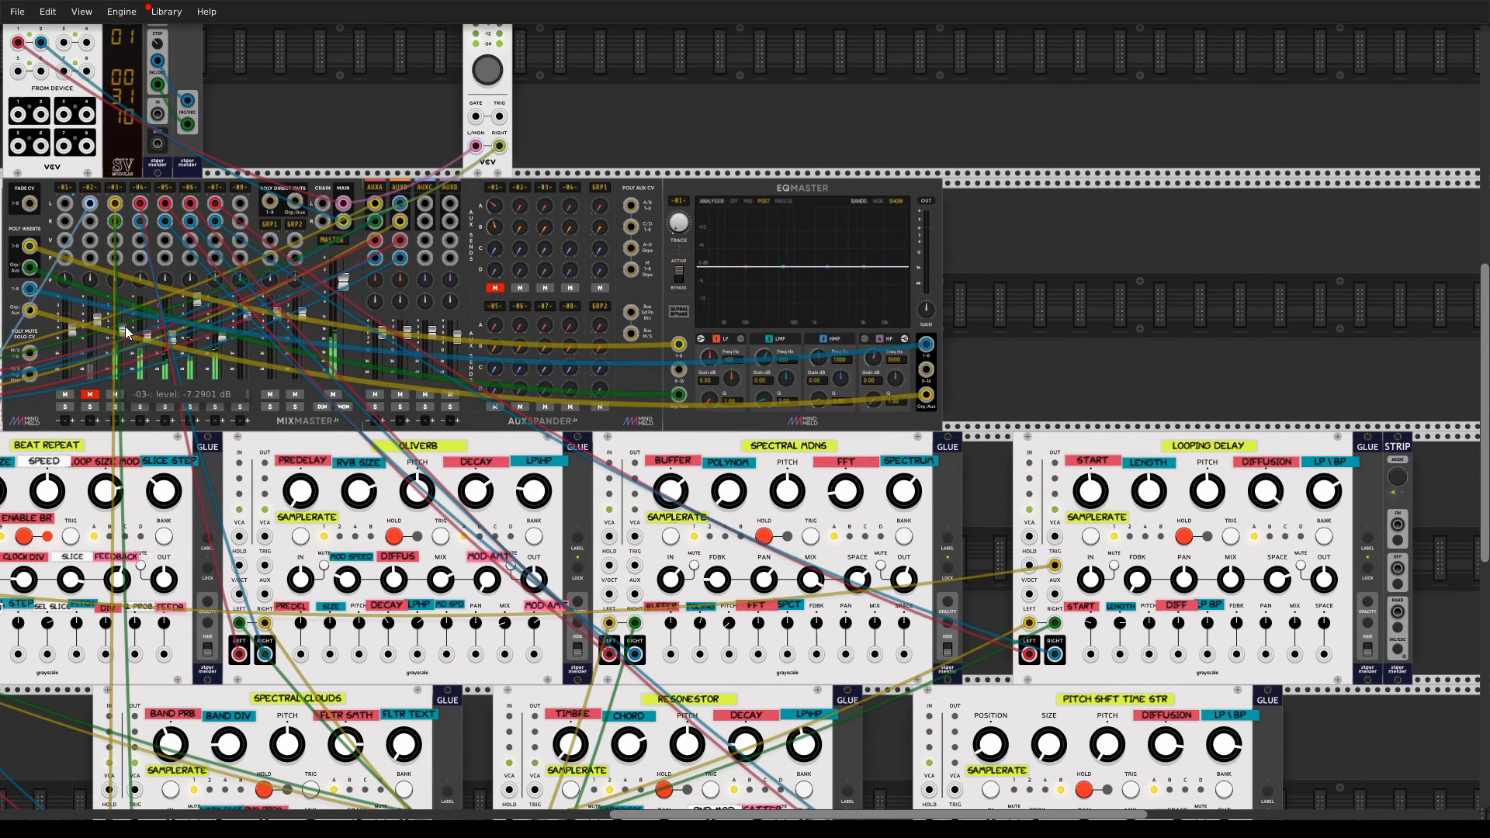
pyautogui.moveTo(221, 339); pyautogui.dragTo(197, 315)
# - Move the STRIP module down to the row containing Pitch Shift Time Stretch and delete it from the rack
pyautogui.moveTo(888, 557); pyautogui.dragTo(314, 244)
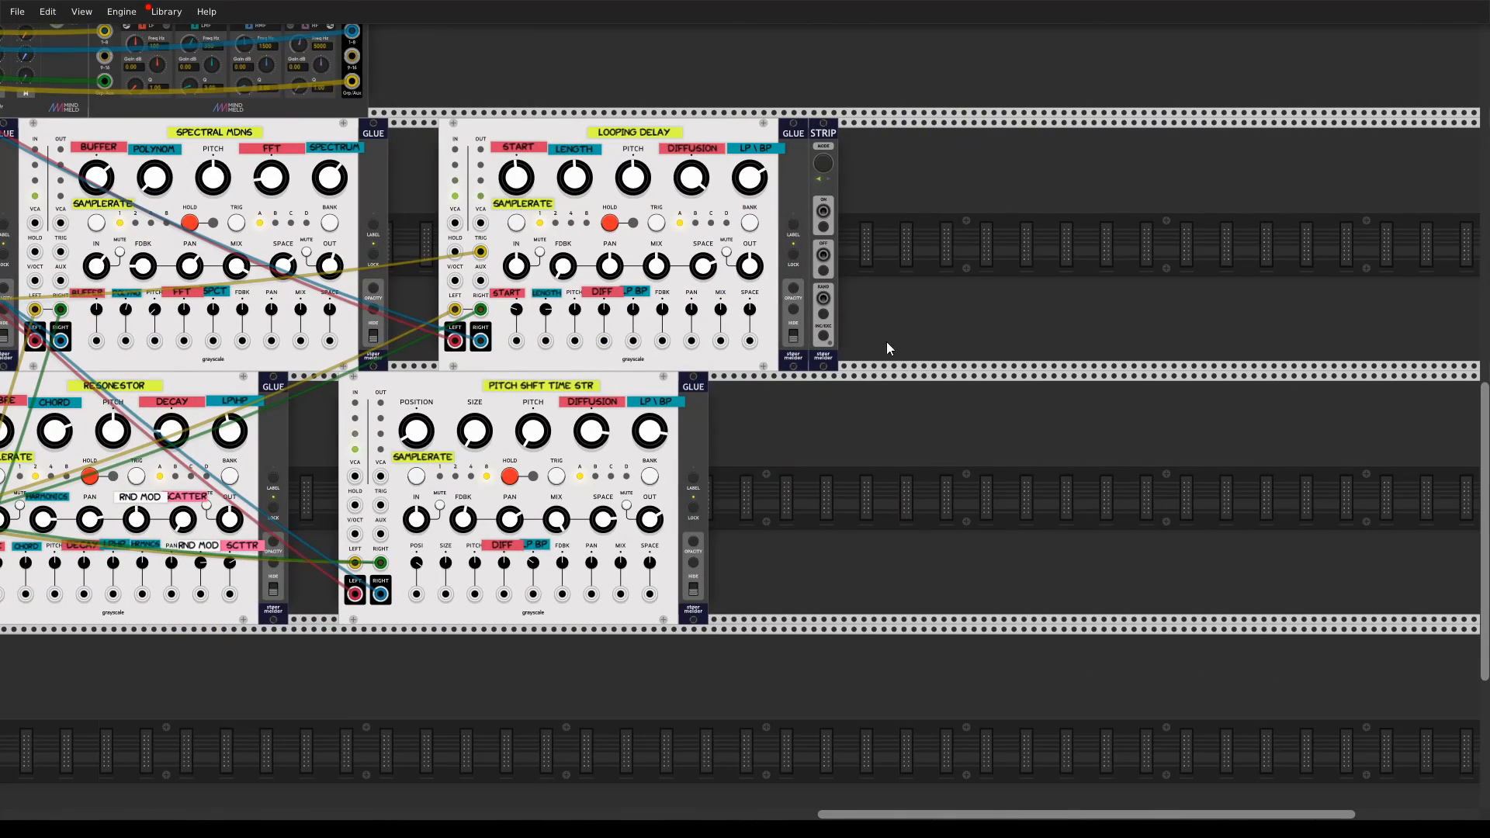
pyautogui.moveTo(830, 143); pyautogui.dragTo(1191, 402)
pyautogui.rightClick(1191, 403)
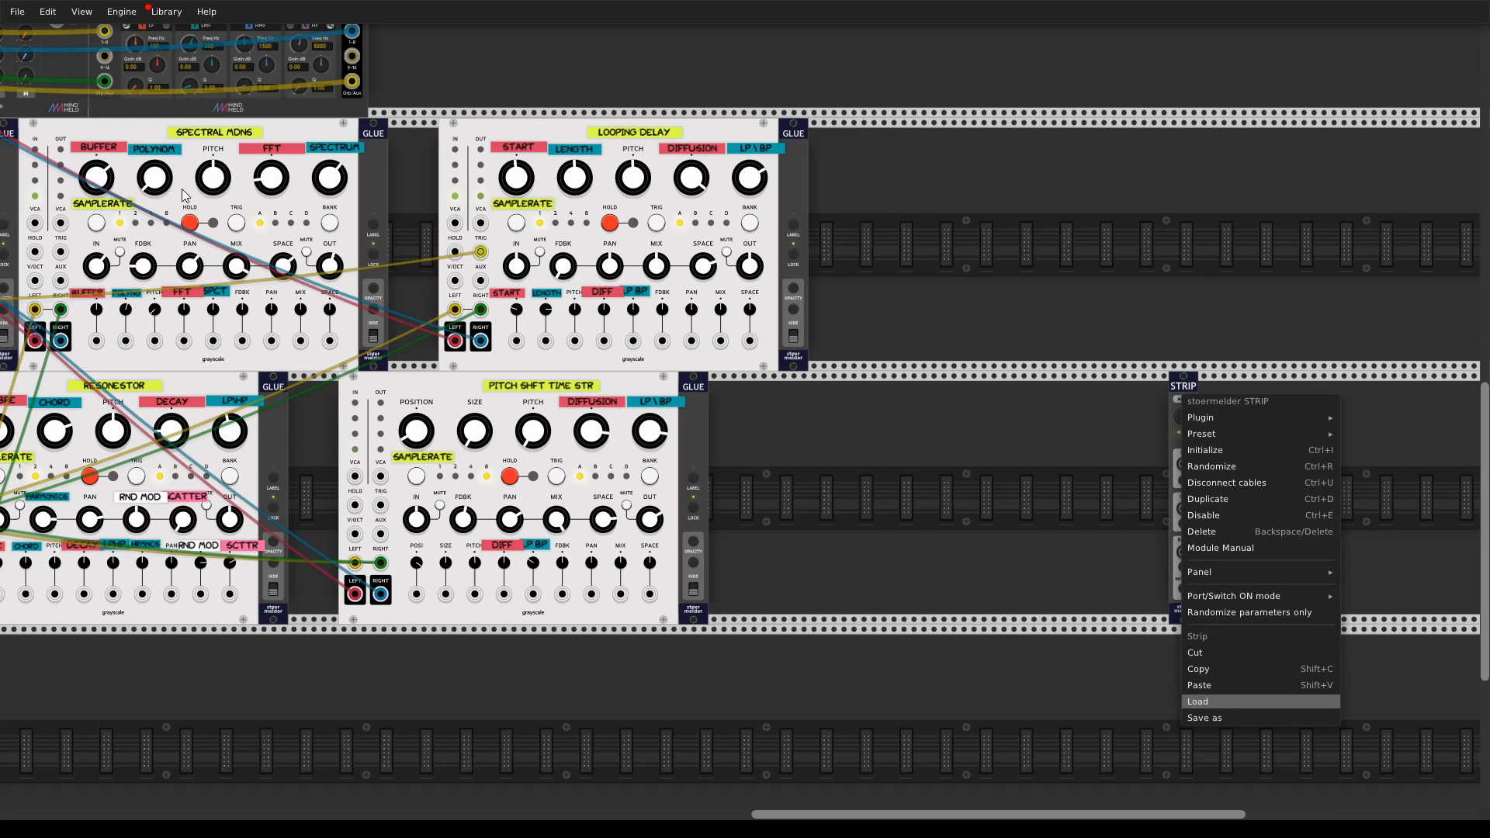
pyautogui.click(720, 9)
pyautogui.rightClick(1184, 384)
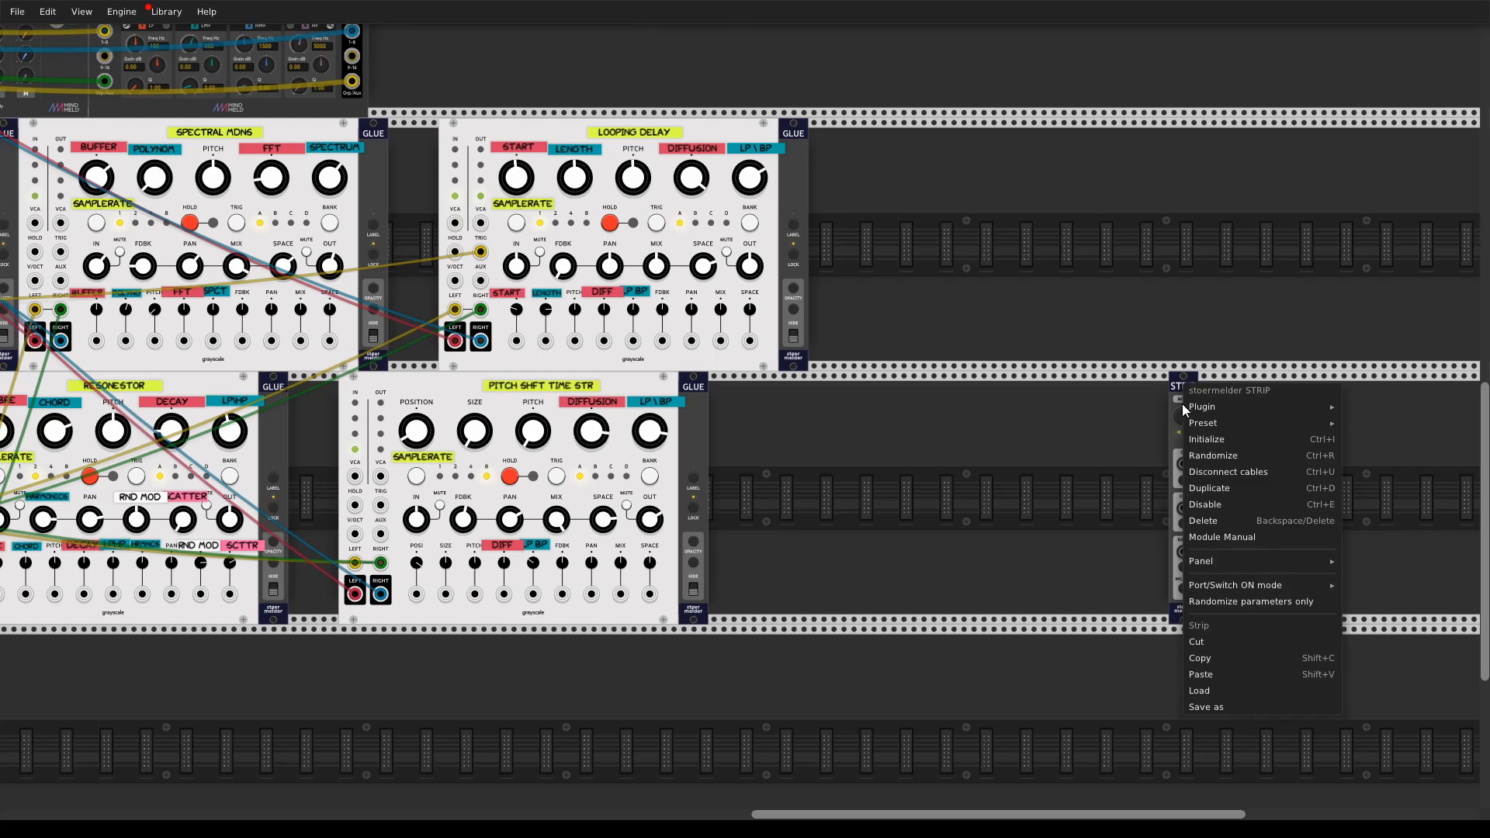
pyautogui.click(1216, 523)
# - Search the module library for "super", place a Supercell in the row after Pitch Shift Time Stretch, and check its mode options
pyautogui.rightClick(952, 540)
pyautogui.write('s')
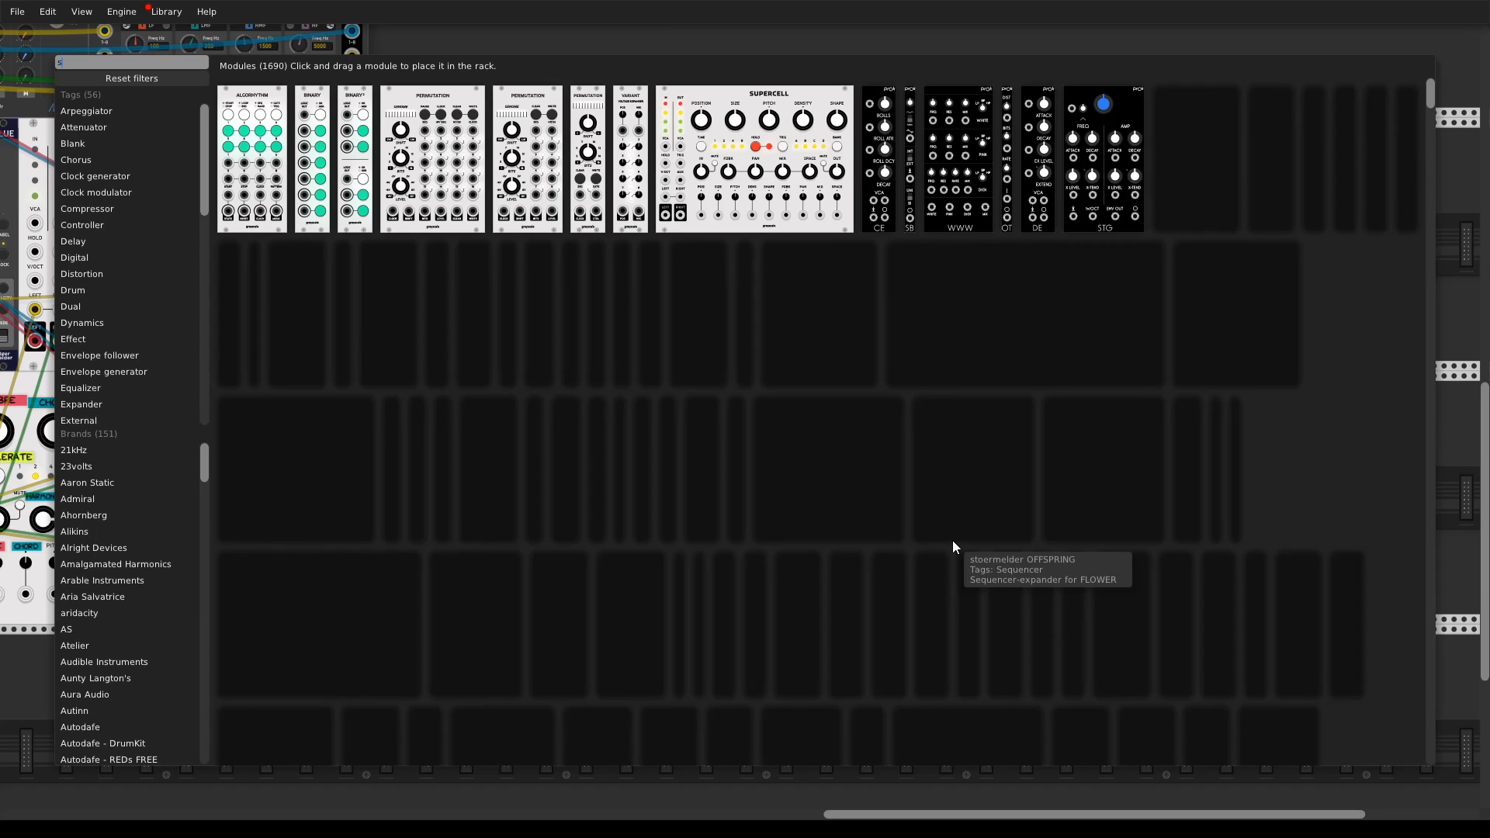
pyautogui.write('uper')
pyautogui.moveTo(363, 198); pyautogui.dragTo(1059, 477)
pyautogui.rightClick(994, 404)
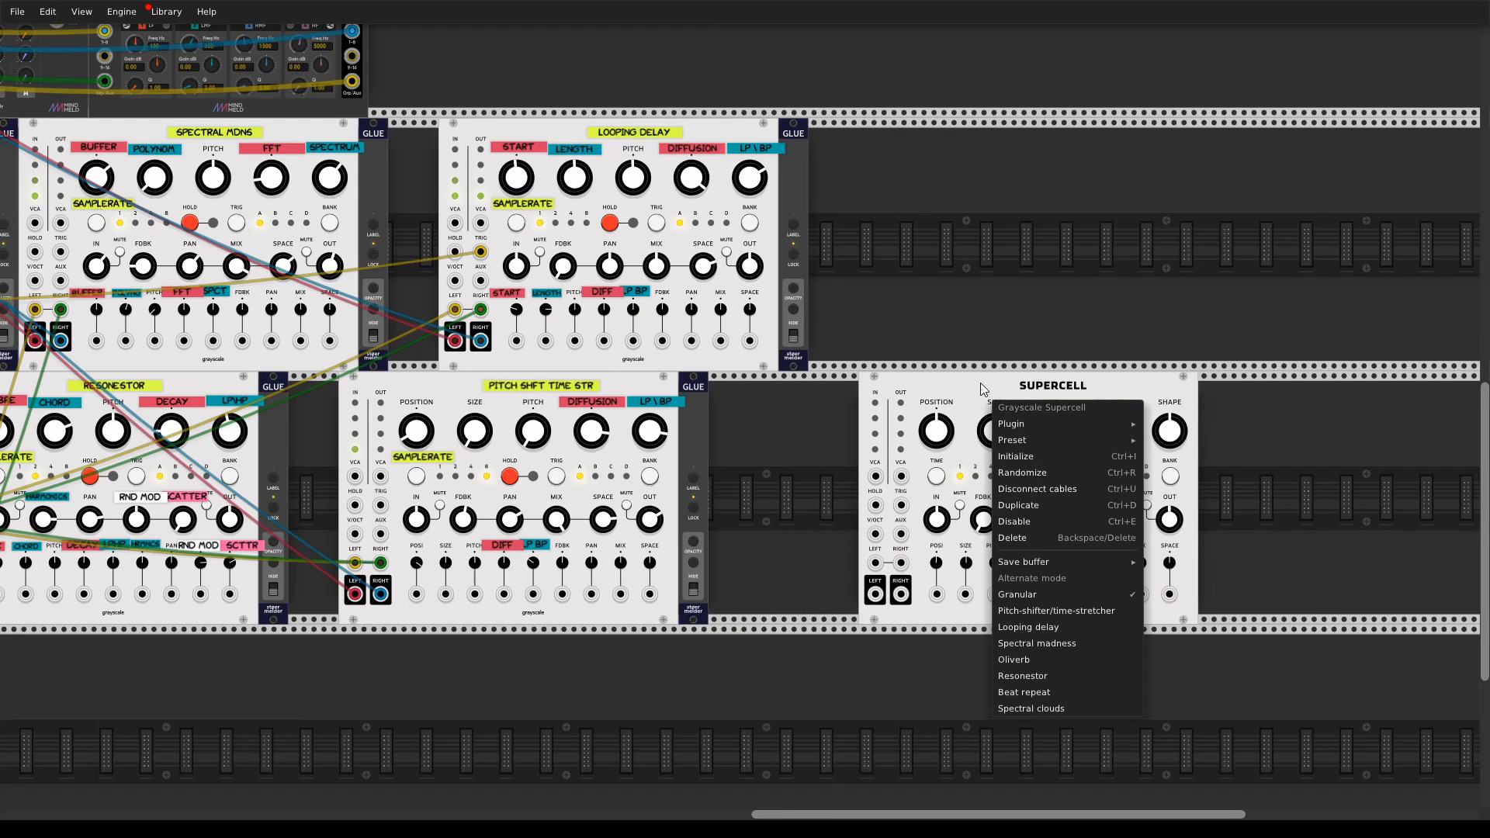
pyautogui.click(974, 354)
# - Patch Beat Repeat's stereo outputs into the new Supercell's inputs, and its stereo outputs into MixMaster channel 8, and solo that channel
pyautogui.moveTo(875, 563); pyautogui.dragTo(41, 342)
pyautogui.scroll(-2, 114, 405)
pyautogui.moveTo(161, 436); pyautogui.dragTo(133, 431)
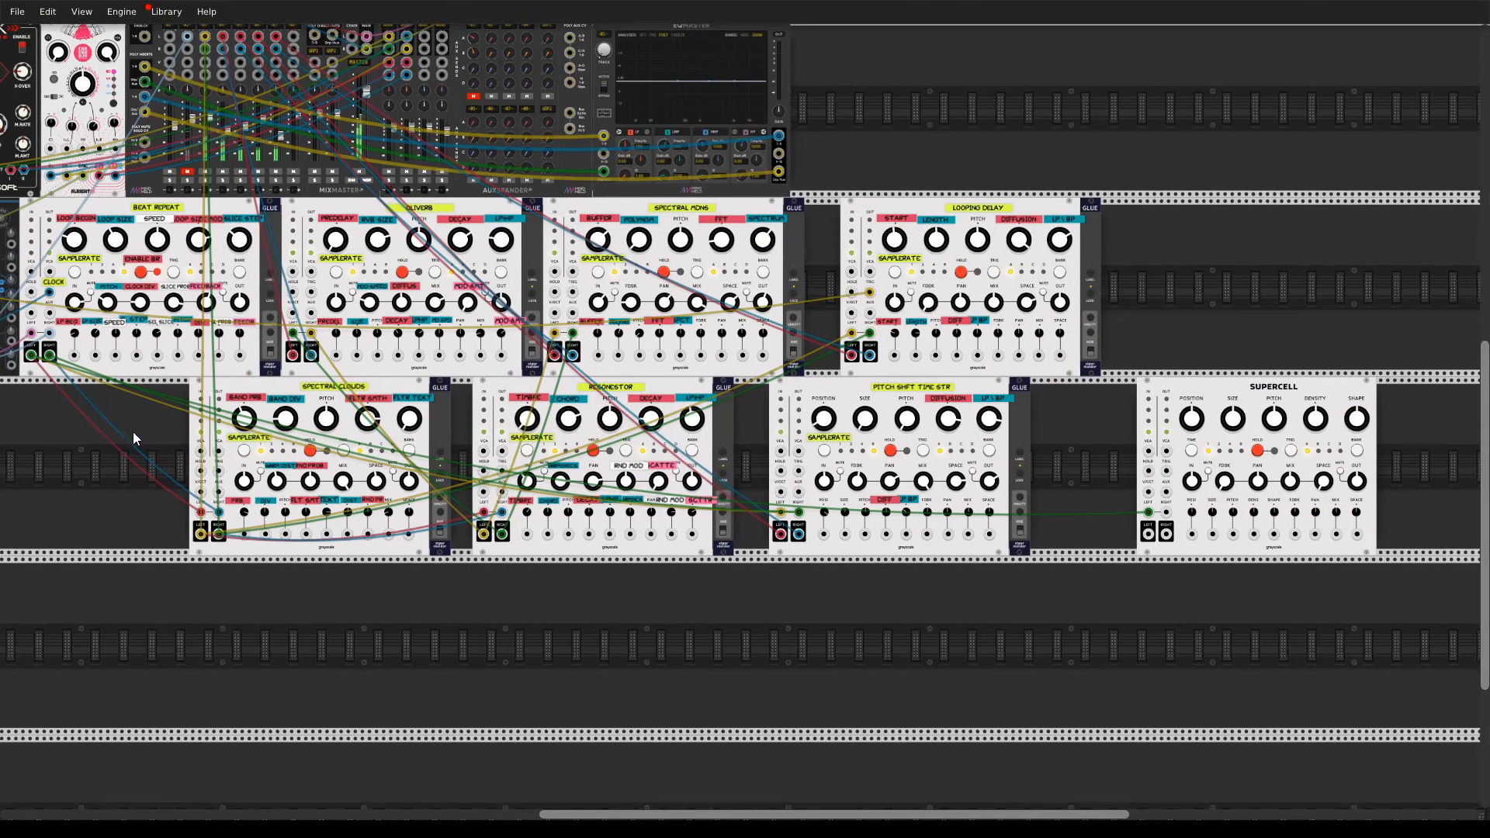
pyautogui.moveTo(1166, 512); pyautogui.dragTo(131, 355)
pyautogui.moveTo(1230, 536); pyautogui.dragTo(375, 45)
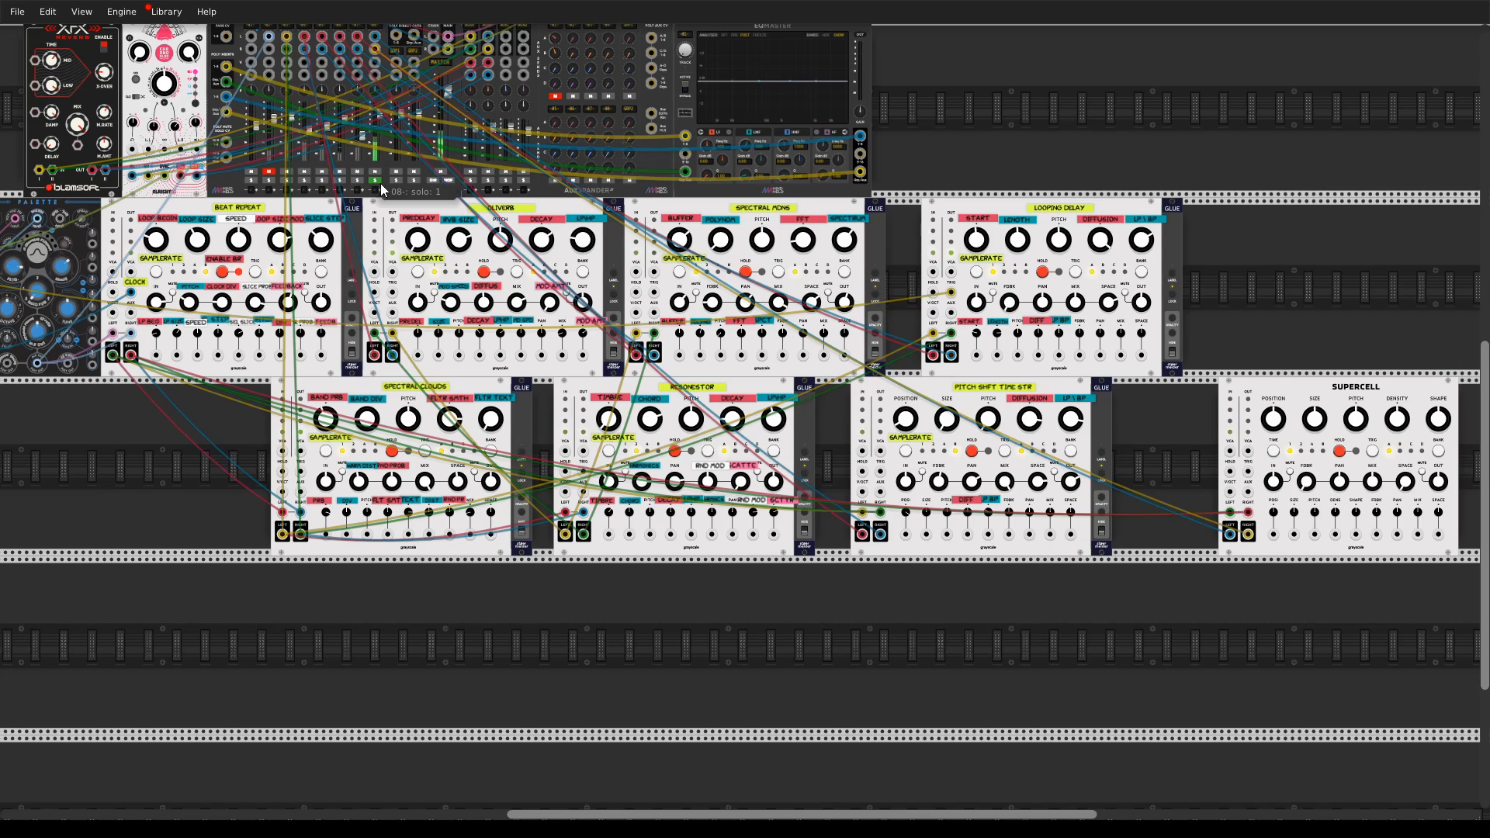
# - Set MixMaster channel 3's level to about -3.9 dB and the new Supercell's mix to about 0.66
pyautogui.hscroll(5, 966, 557)
pyautogui.hscroll(-5, 311, 314)
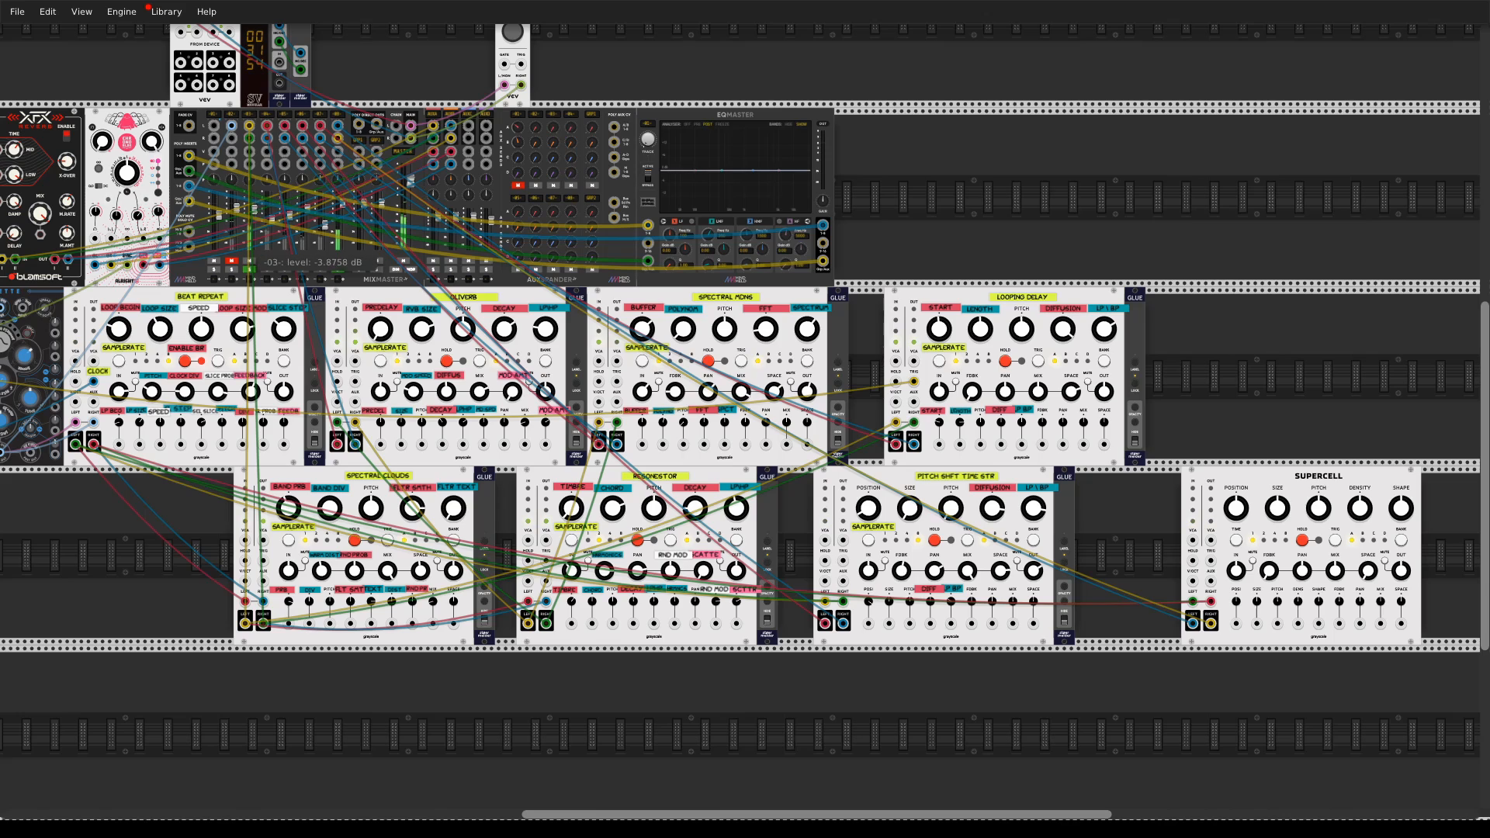
pyautogui.moveTo(1308, 653); pyautogui.dragTo(908, 640)
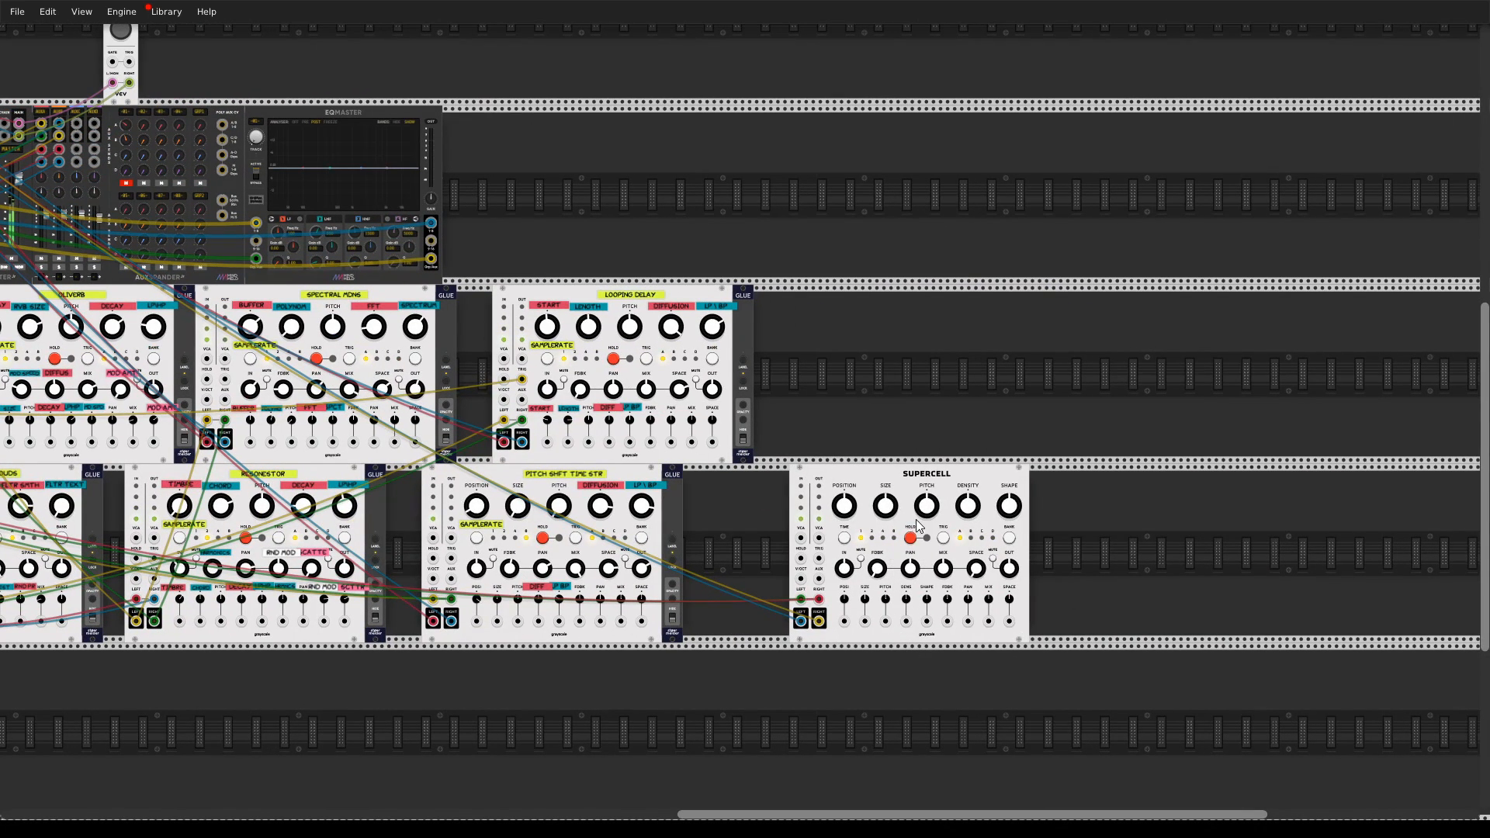
pyautogui.moveTo(966, 512)
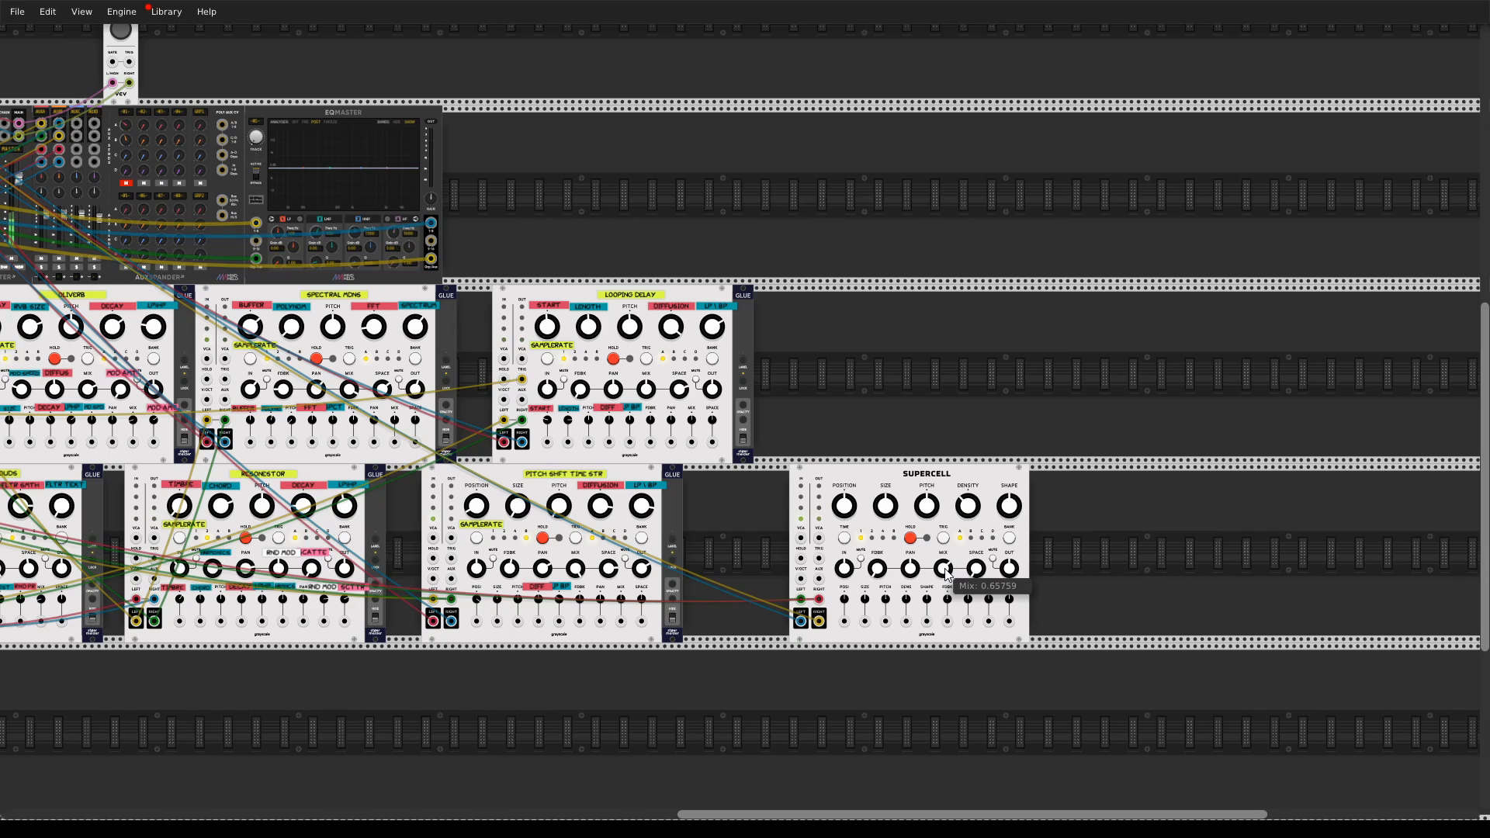
pyautogui.hscroll(-2, 760, 518)
pyautogui.scroll(1, 760, 519)
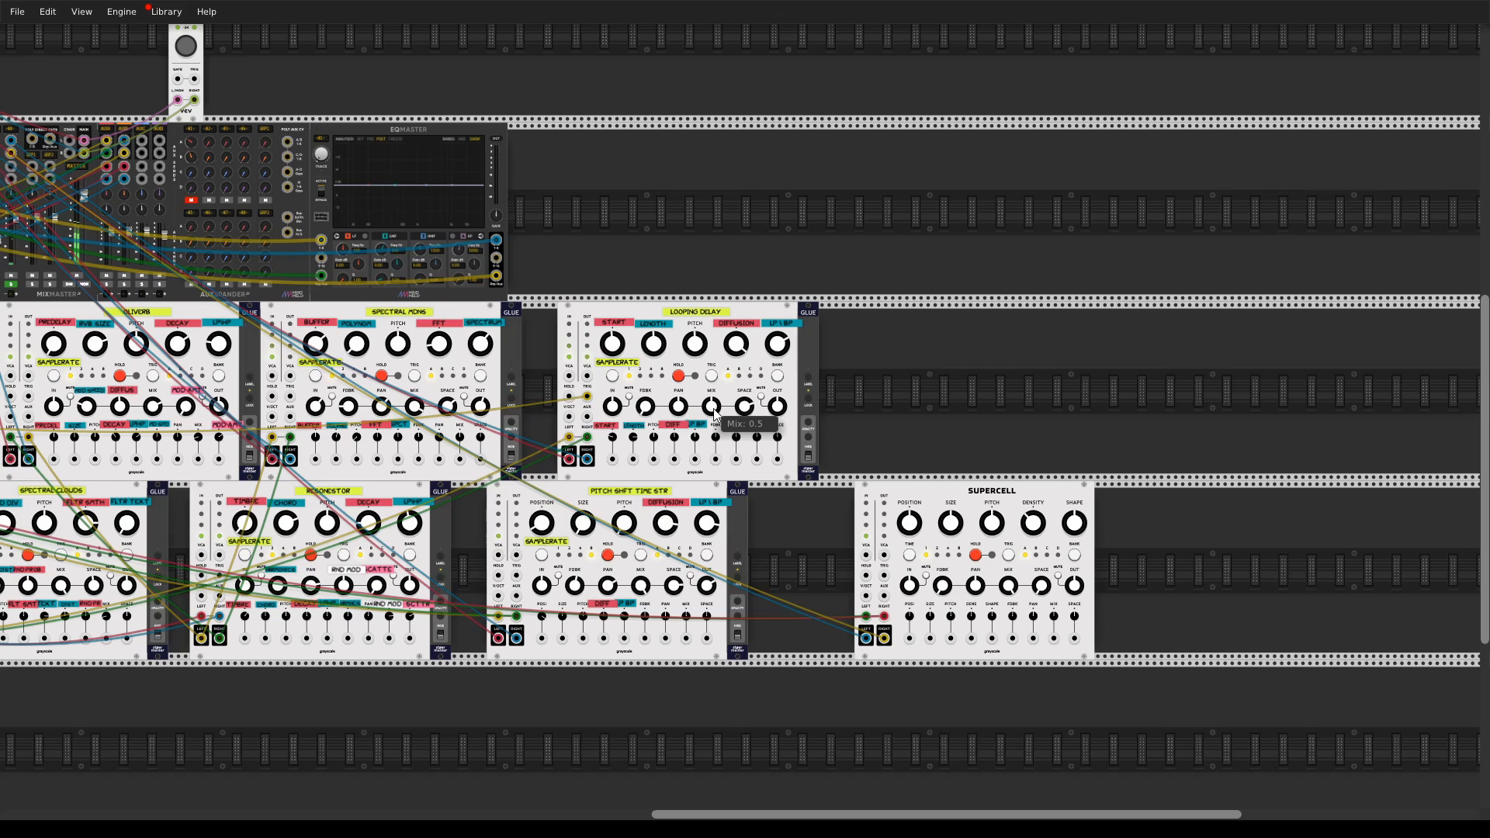
pyautogui.moveTo(713, 409); pyautogui.dragTo(978, 325)
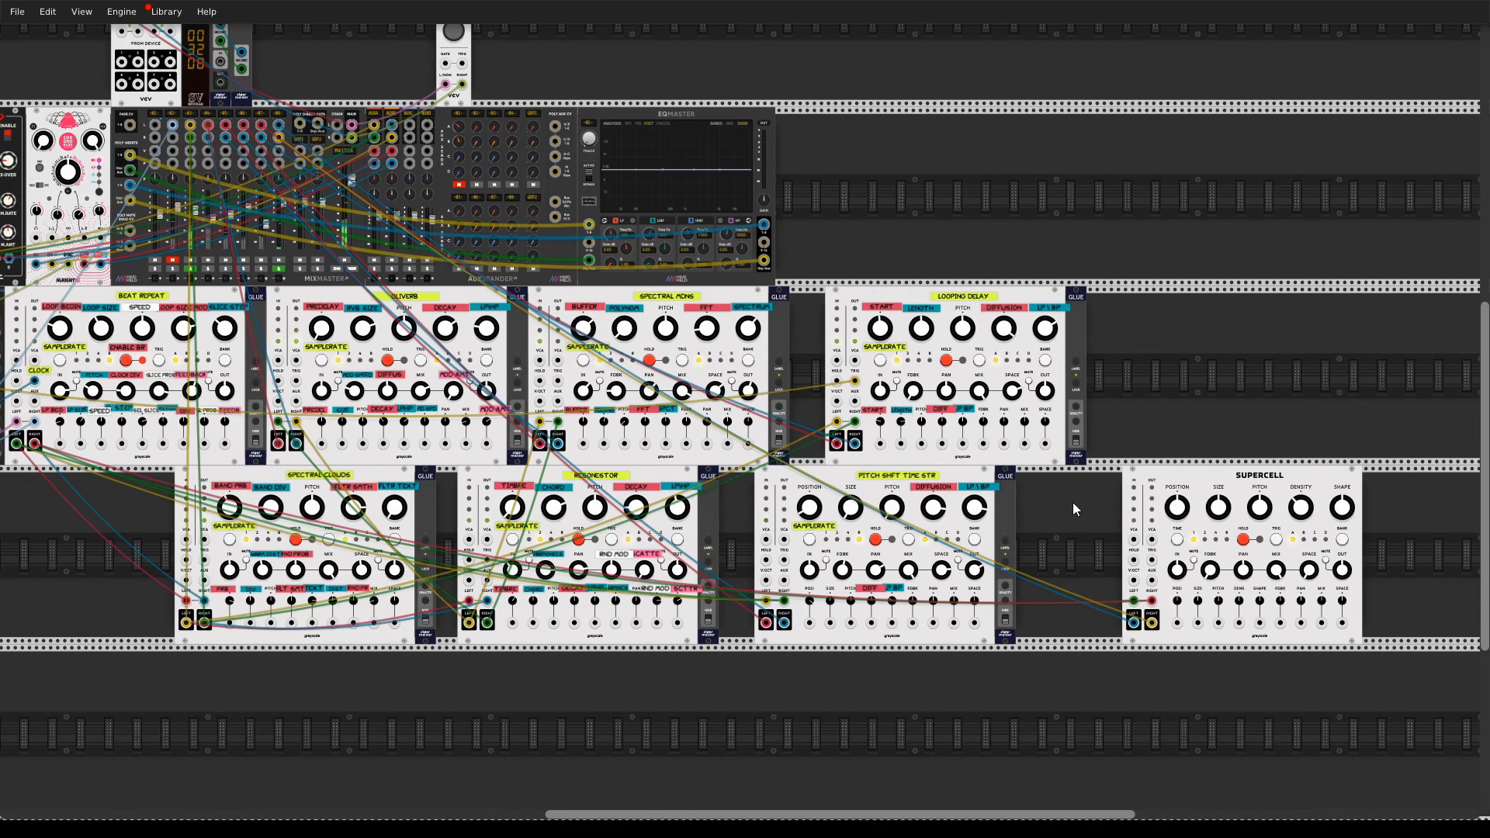
# - Move the new Supercell directly against the GLUE module beside Pitch Shift Time Stretch
pyautogui.moveTo(1072, 501); pyautogui.dragTo(784, 475)
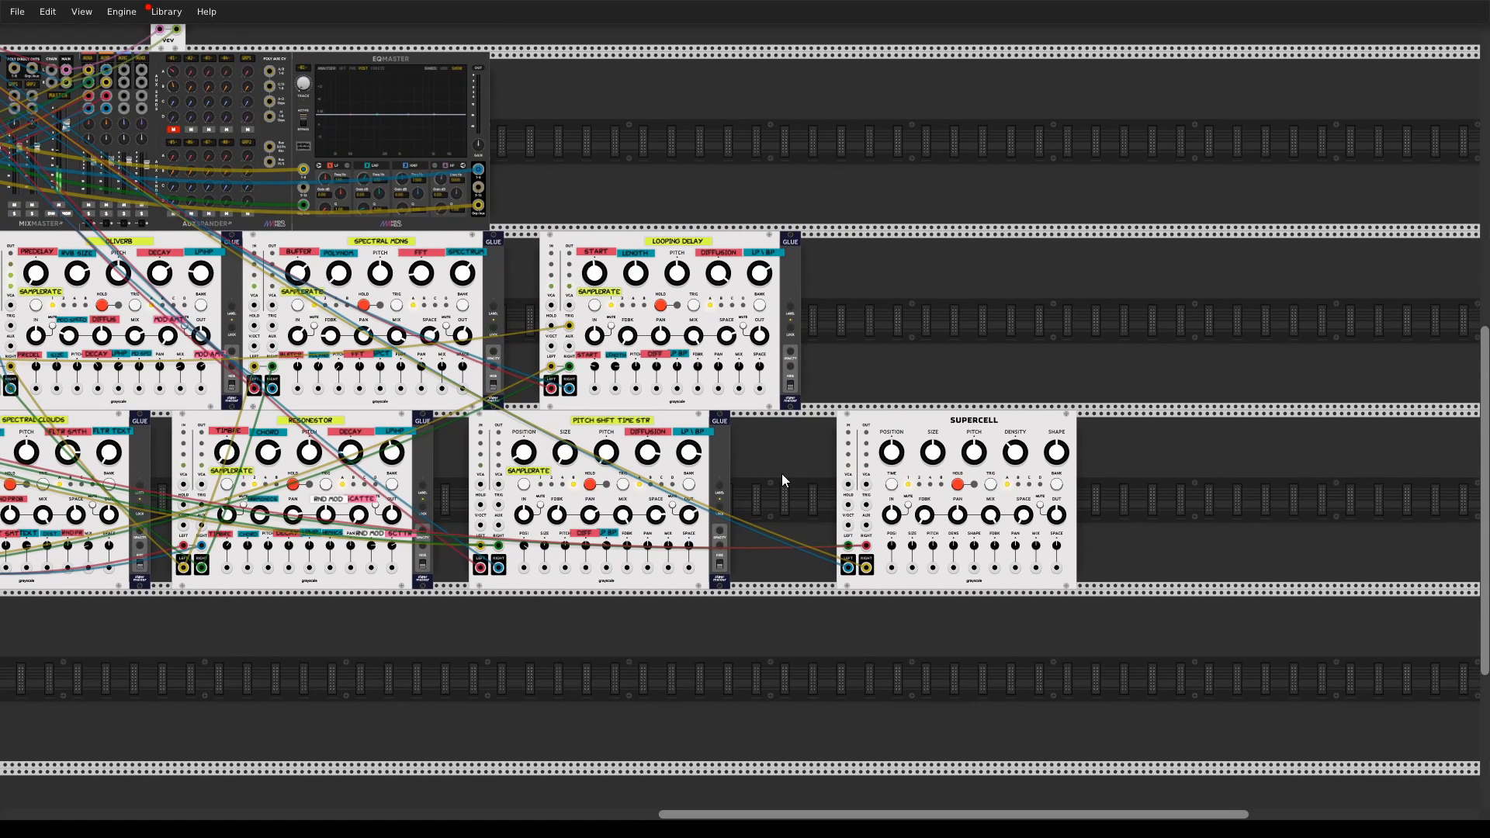
pyautogui.moveTo(901, 418); pyautogui.dragTo(803, 420)
pyautogui.moveTo(1081, 525); pyautogui.dragTo(1141, 525)
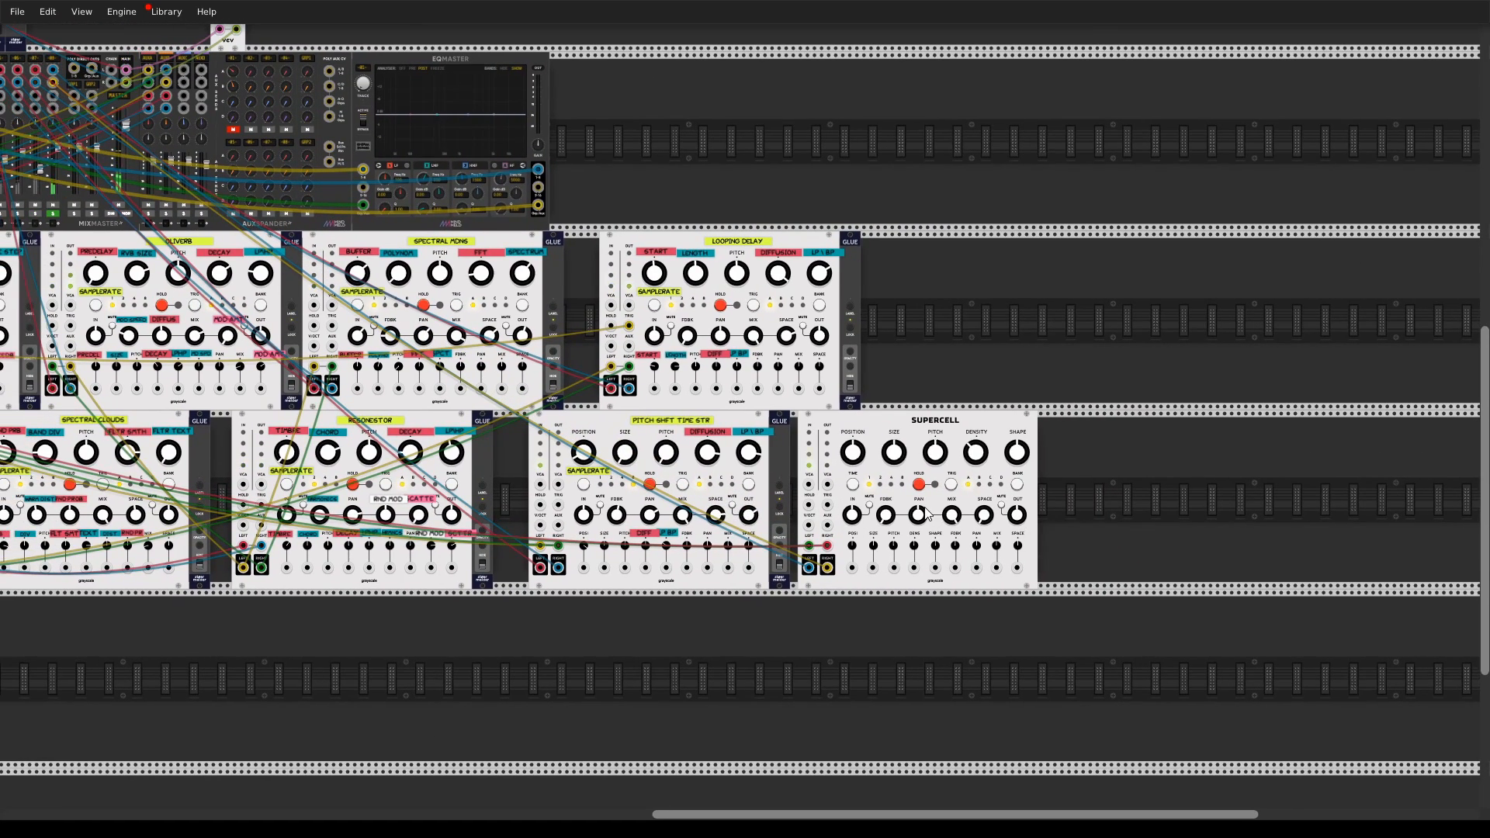
# - Adjust the new Supercell's feedback and position, set its size to about 0.20, and reset its pitch to 0.5
pyautogui.moveTo(884, 516); pyautogui.dragTo(884, 512)
pyautogui.moveTo(1026, 460); pyautogui.dragTo(1008, 413)
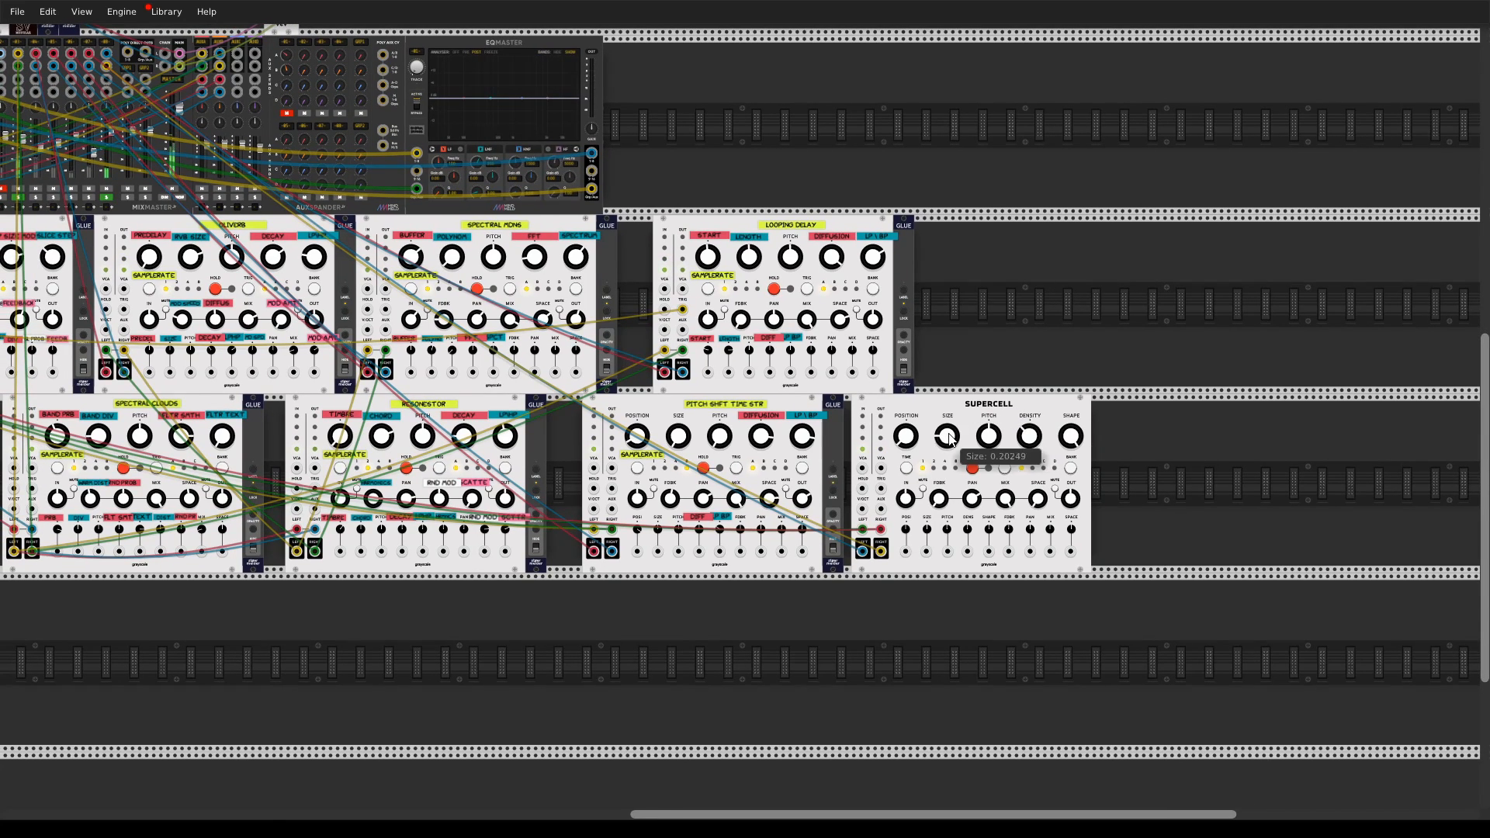
pyautogui.moveTo(912, 442); pyautogui.dragTo(910, 440)
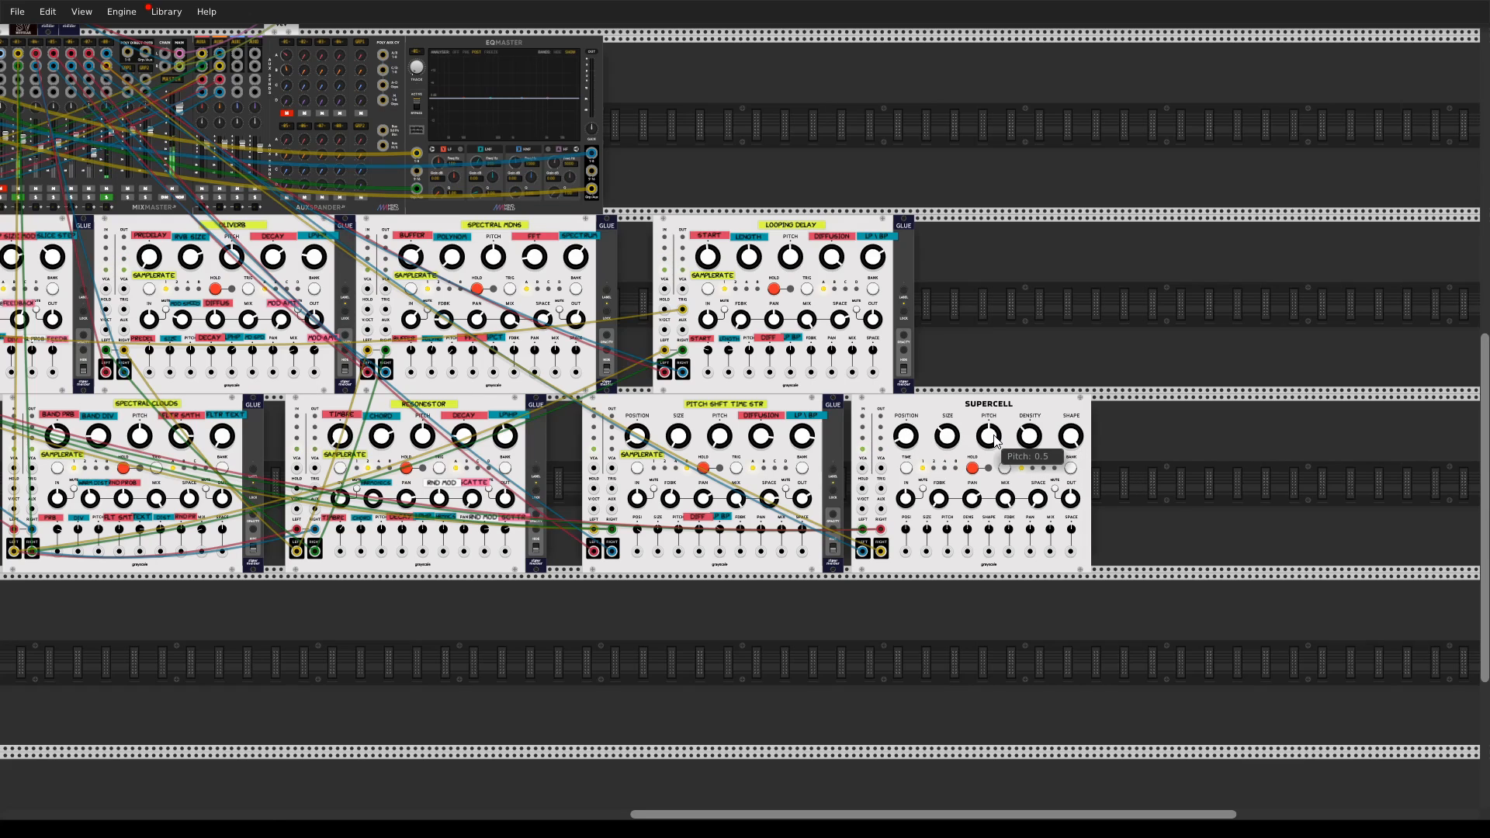
pyautogui.moveTo(993, 434); pyautogui.dragTo(1038, 426)
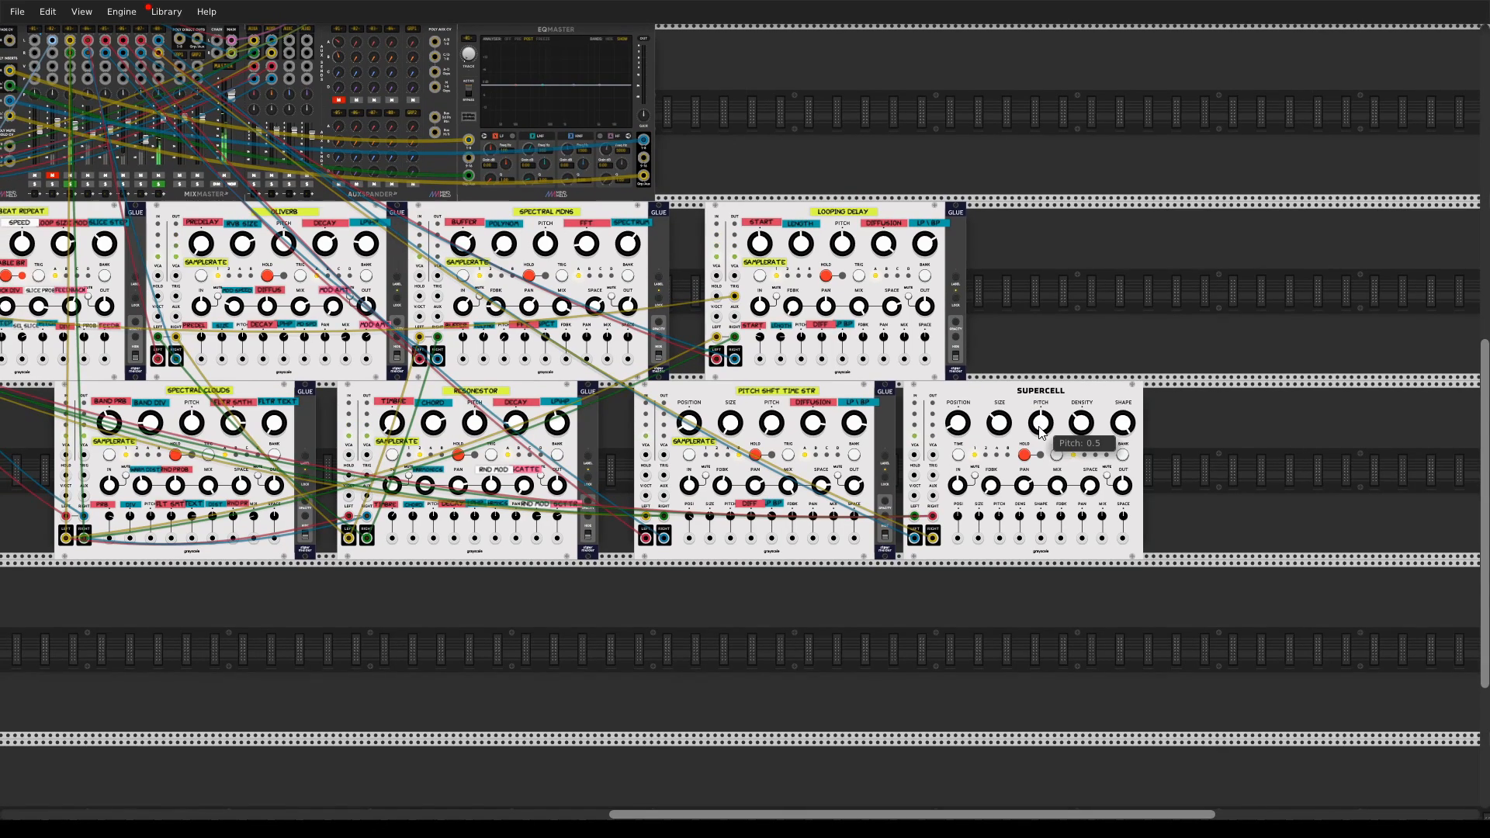
pyautogui.doubleClick(1040, 423)
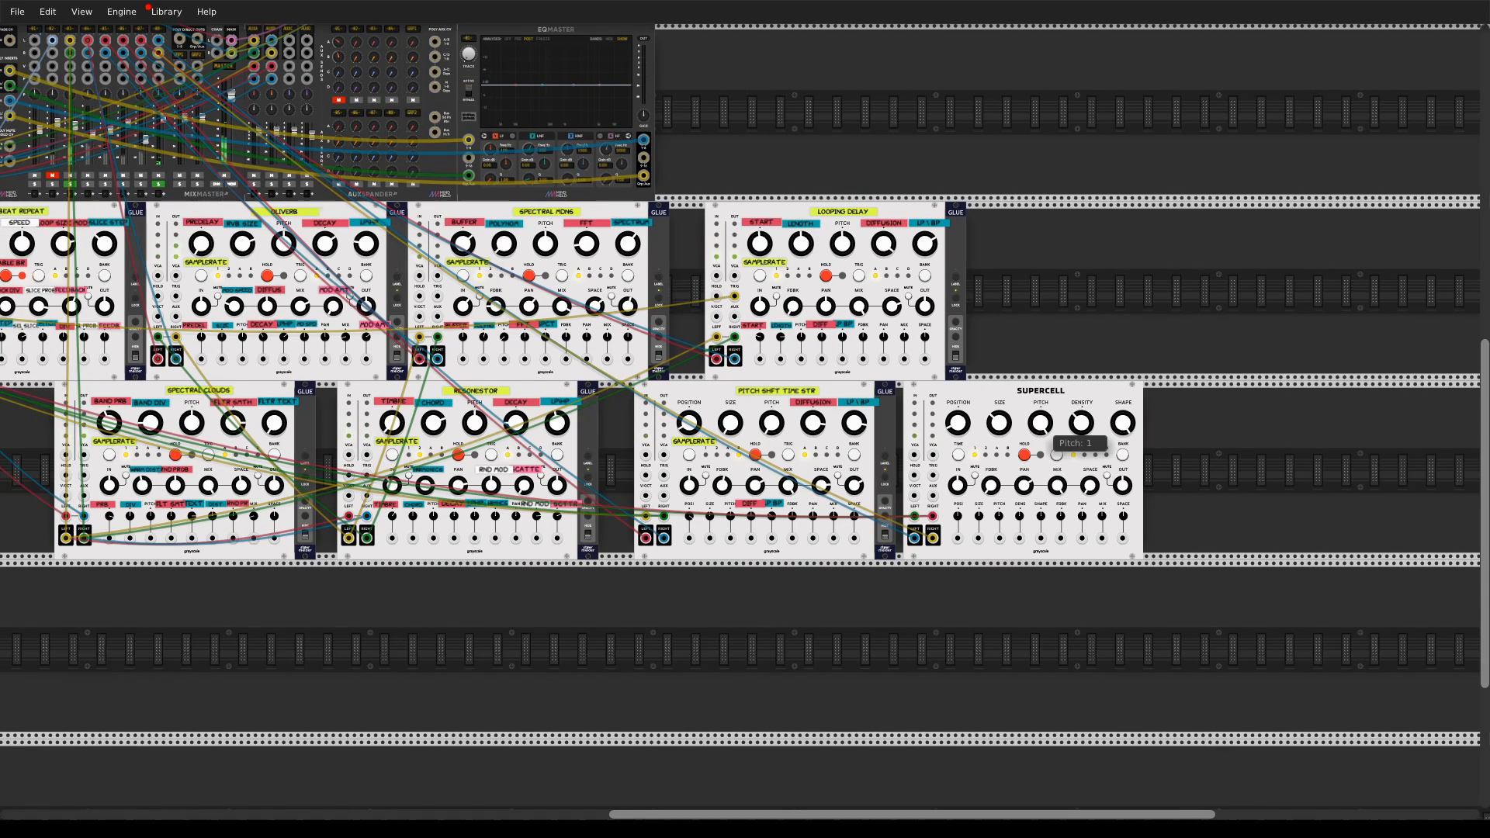
pyautogui.doubleClick(1040, 423)
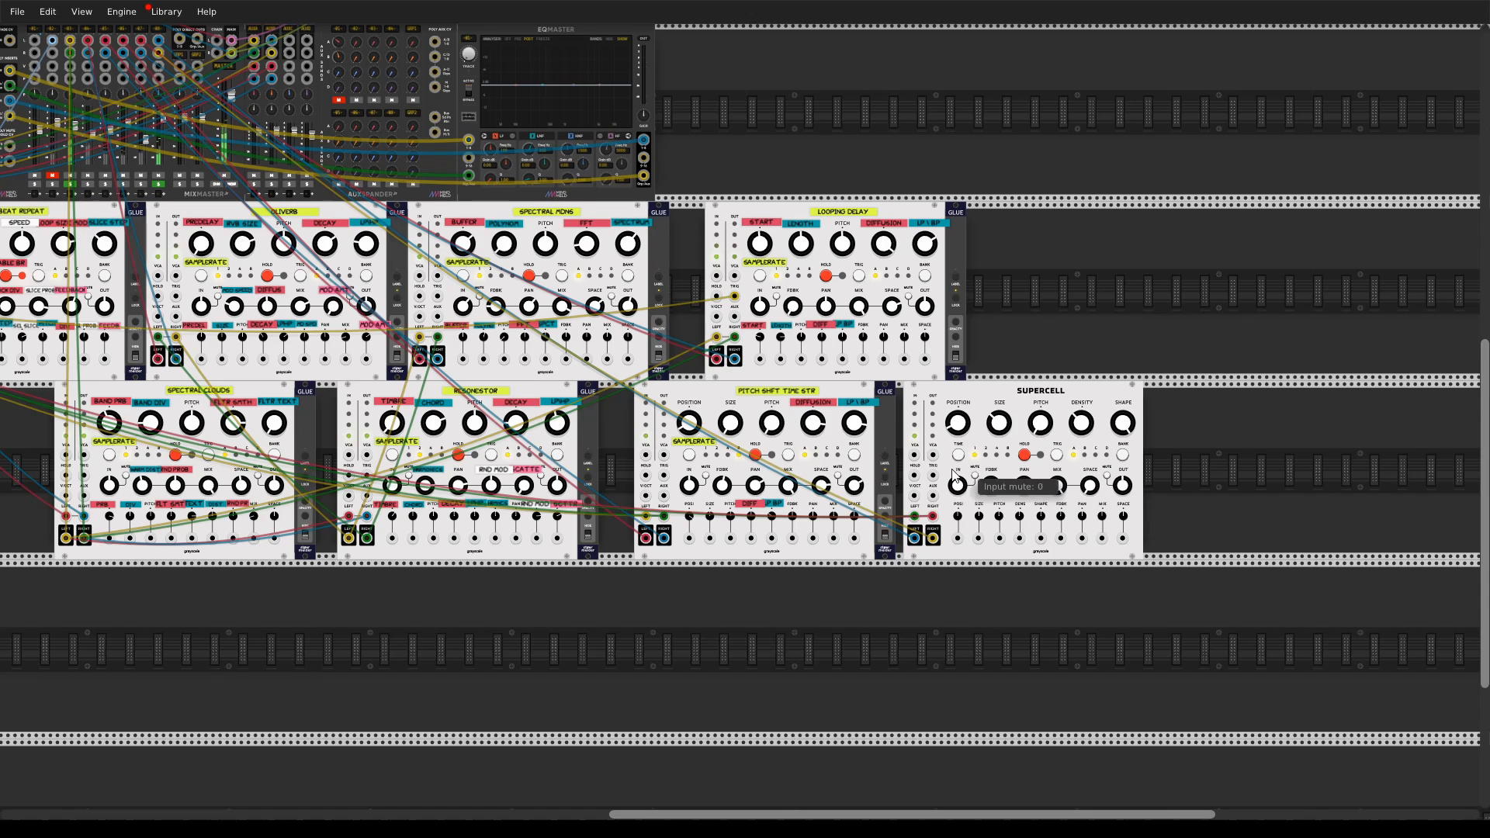
# - Unsolo MixMaster channel 8 and rebalance the channels, with channel 8 at about -4.3 dB and channel 7 at about -4.7 dB
pyautogui.moveTo(794, 405); pyautogui.dragTo(1032, 458)
pyautogui.moveTo(402, 176); pyautogui.dragTo(314, 188)
pyautogui.moveTo(1283, 472); pyautogui.dragTo(1325, 581)
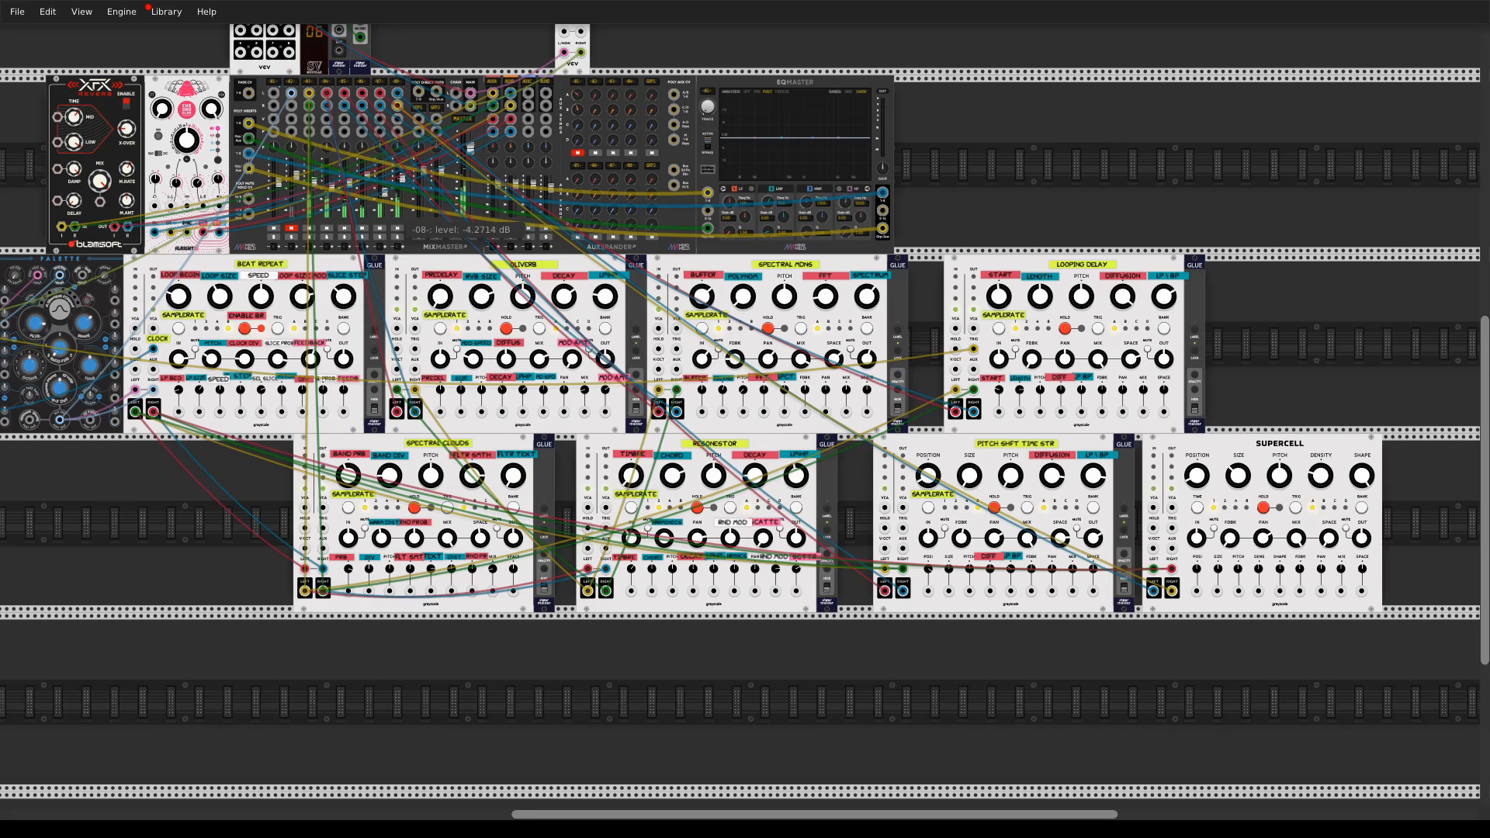
pyautogui.moveTo(312, 178); pyautogui.dragTo(313, 177)
pyautogui.moveTo(349, 179)
pyautogui.mouseDown()
pyautogui.moveTo(327, 183)
pyautogui.moveTo(365, 173)
pyautogui.mouseUp()
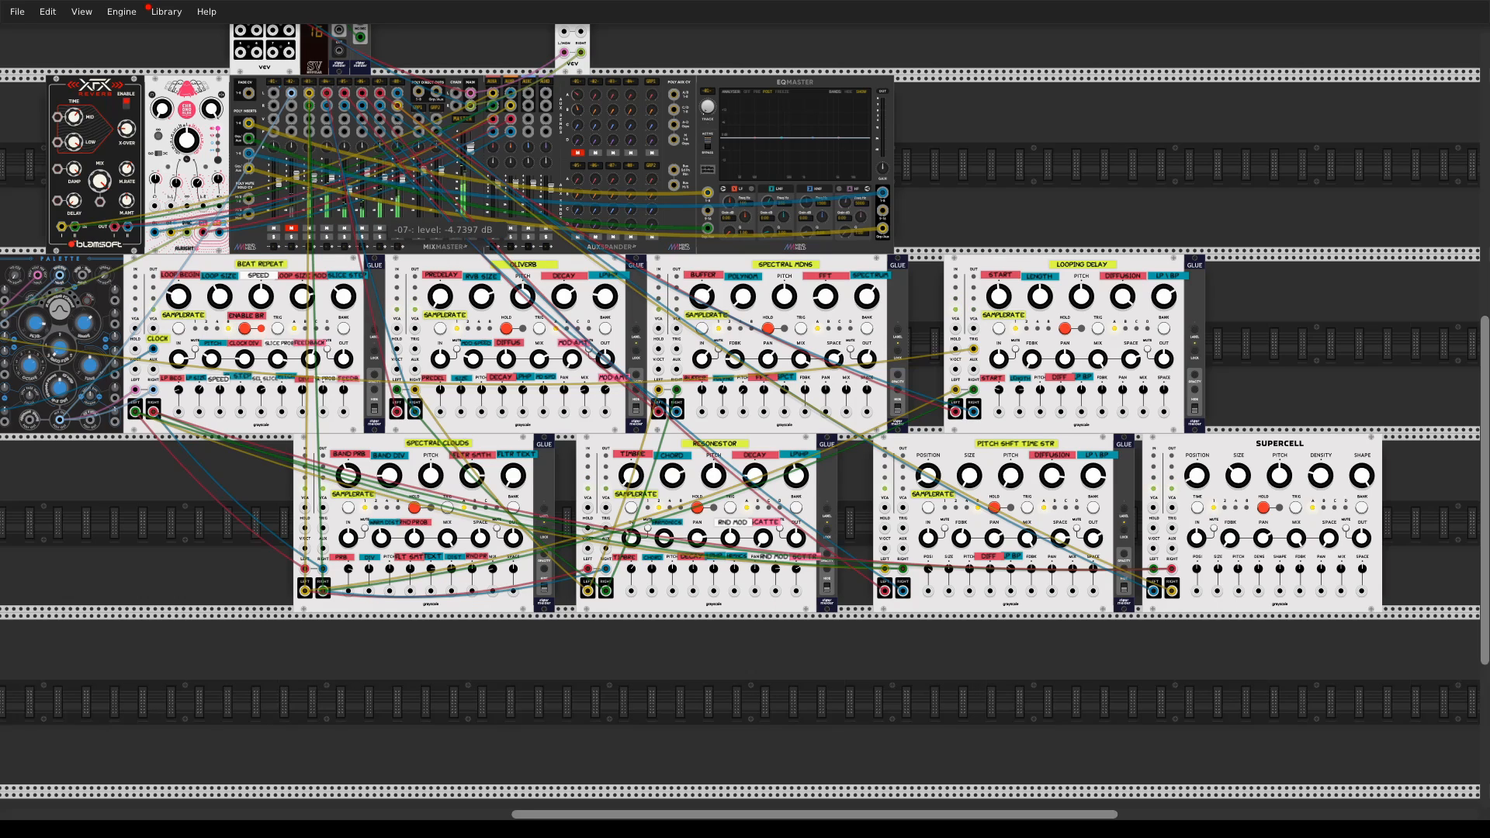
# - Boost EQMaster's low-frequency band to about 7.43 dB, soloing MixMaster channel 6 to audition it
pyautogui.moveTo(548, 230); pyautogui.dragTo(641, 396)
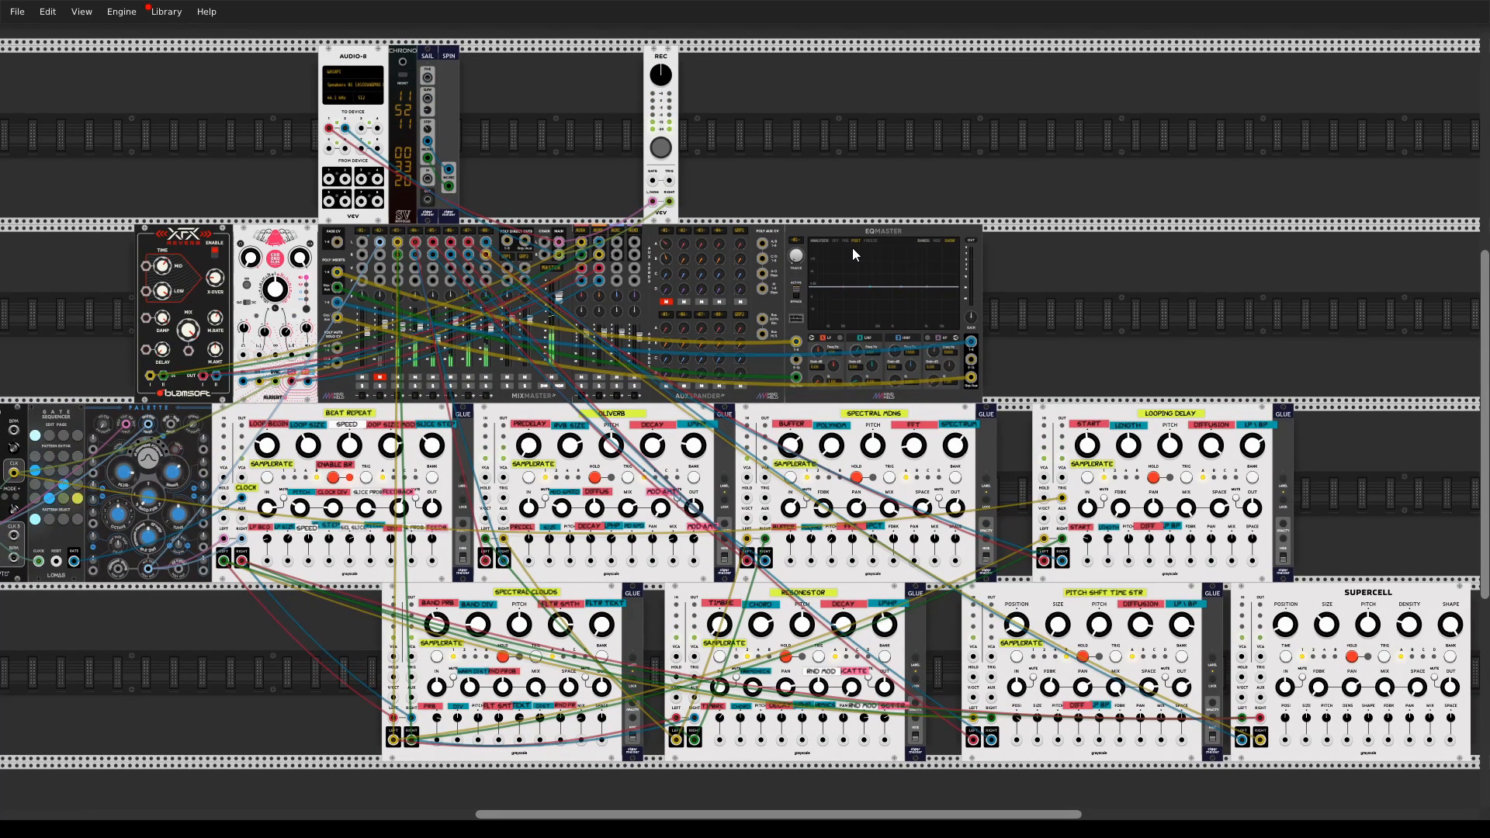
pyautogui.moveTo(439, 339); pyautogui.dragTo(456, 311)
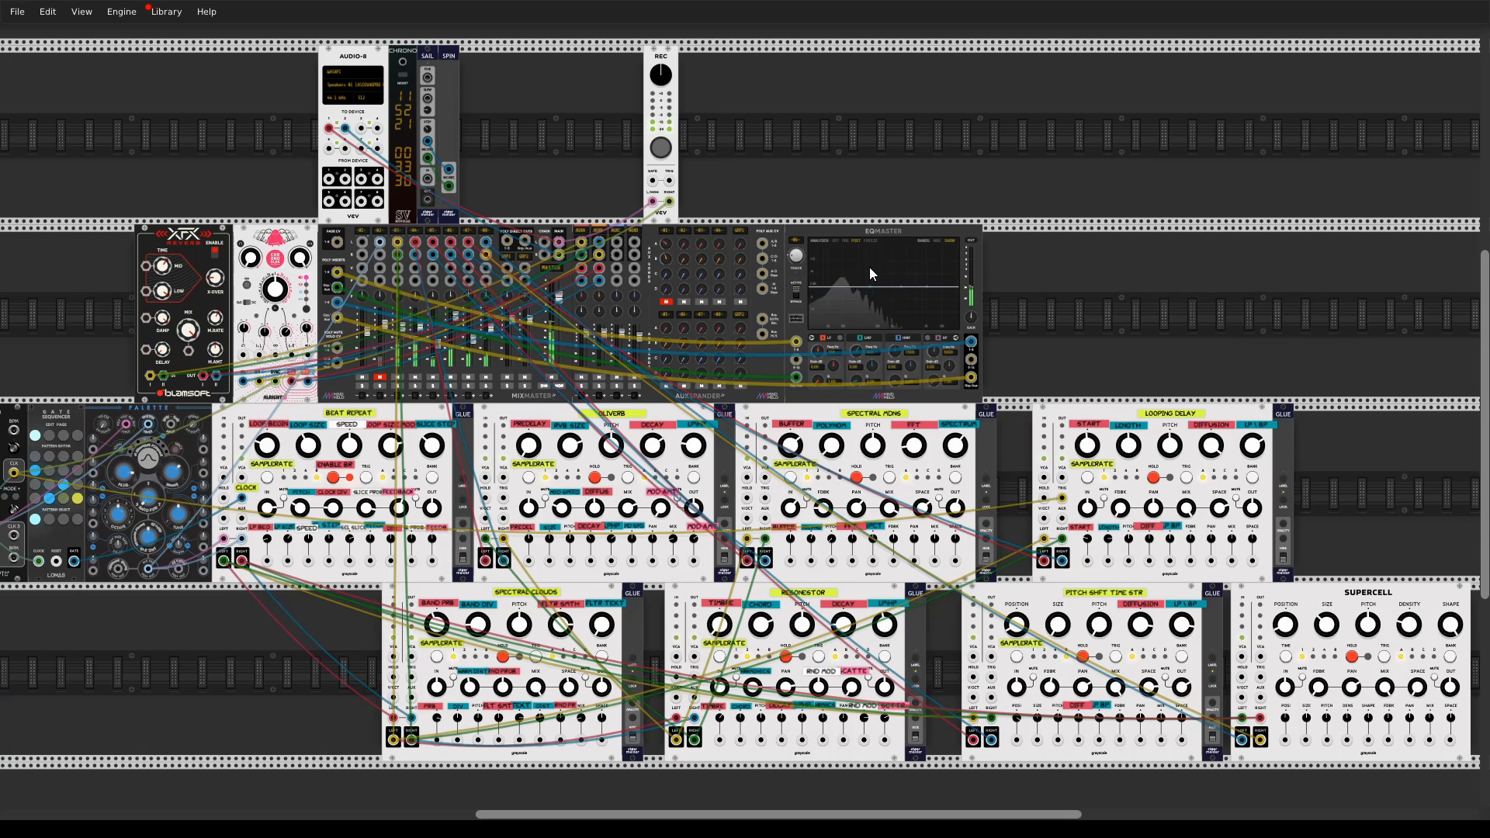
pyautogui.moveTo(833, 365); pyautogui.dragTo(872, 354)
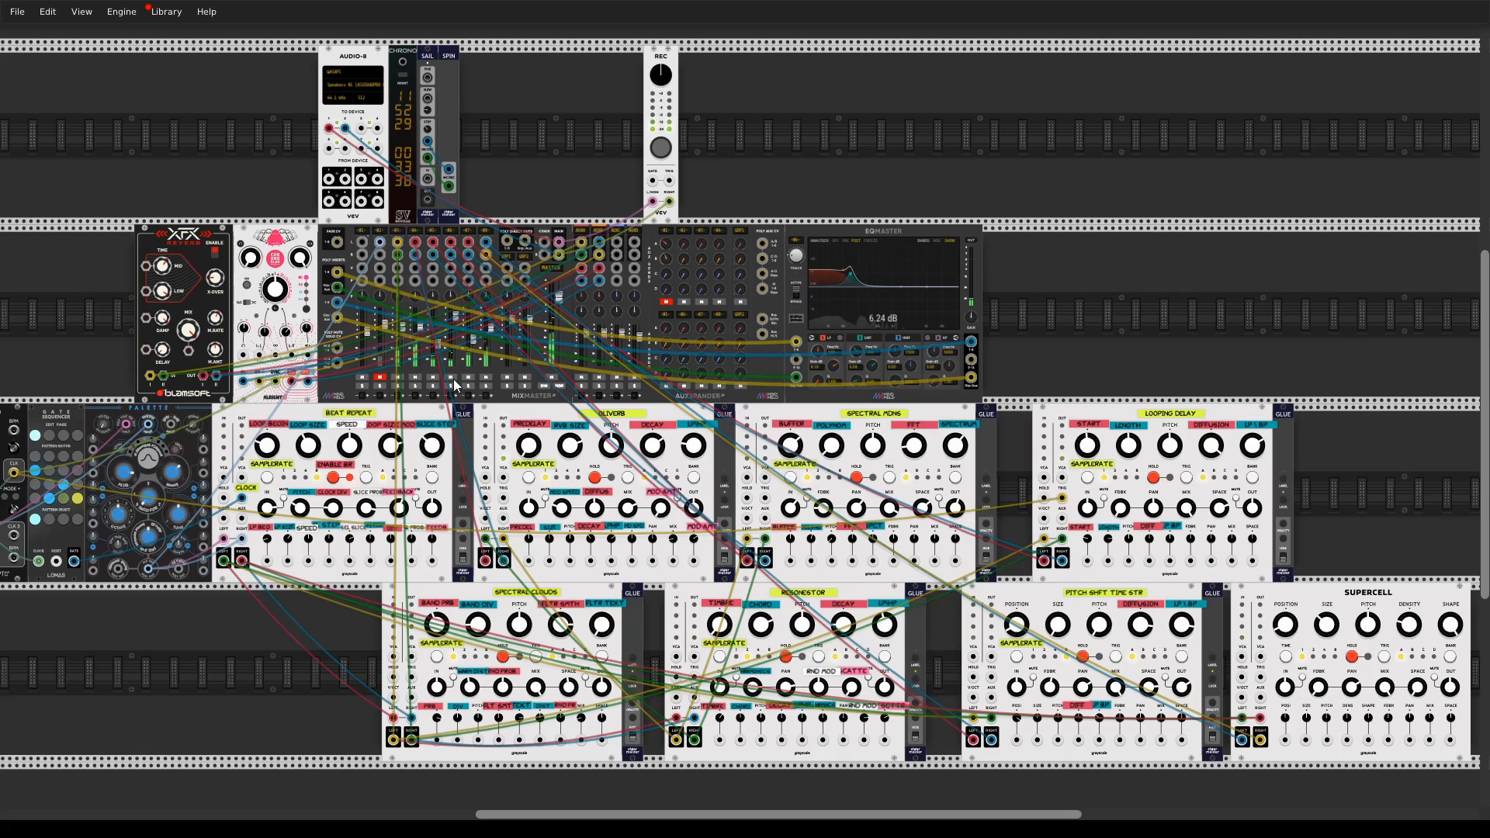
pyautogui.click(453, 385)
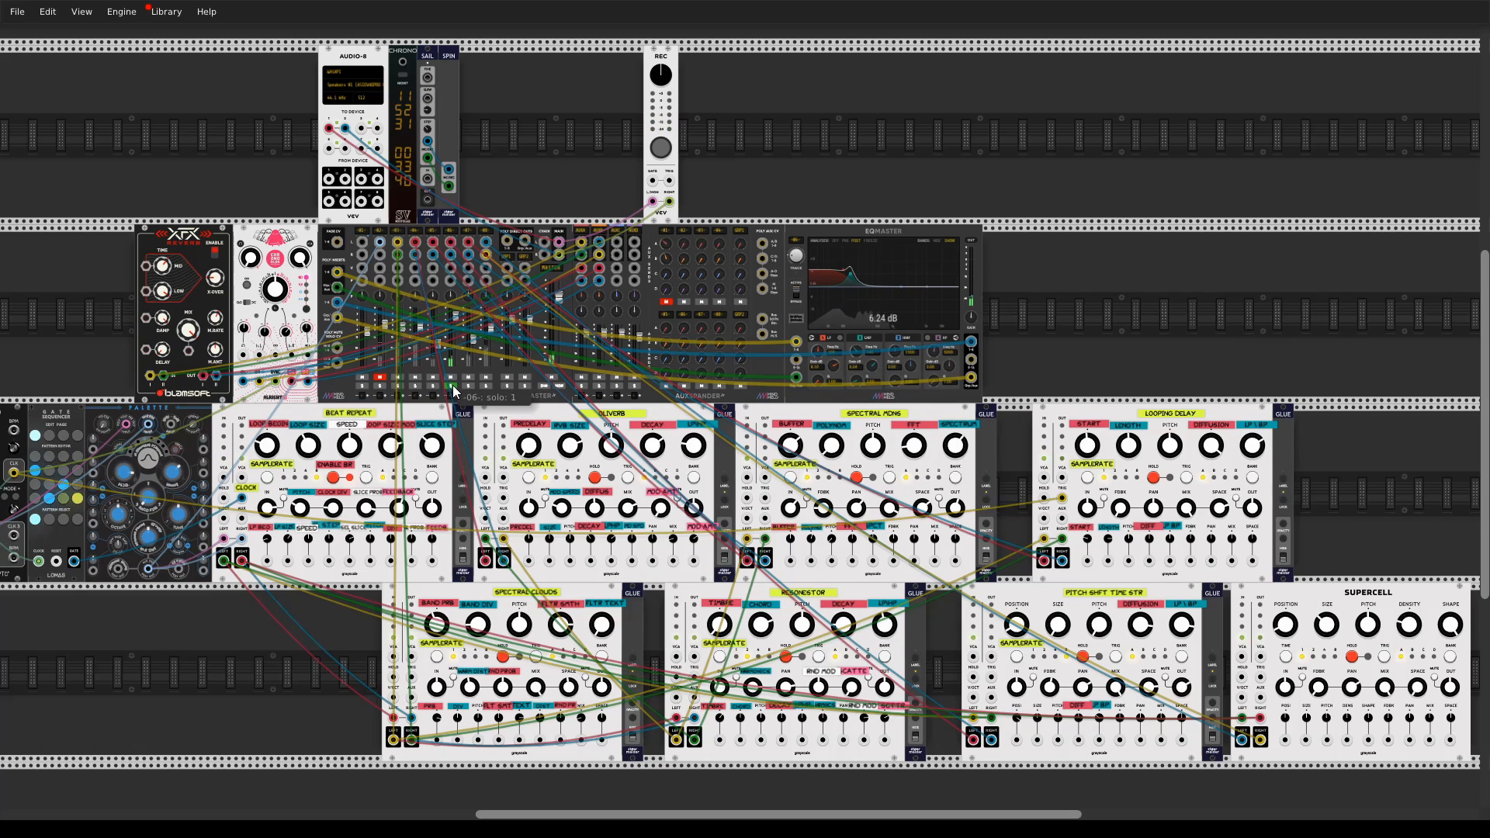
pyautogui.moveTo(873, 365)
pyautogui.mouseDown()
pyautogui.moveTo(832, 352)
pyautogui.moveTo(870, 371)
pyautogui.mouseUp()
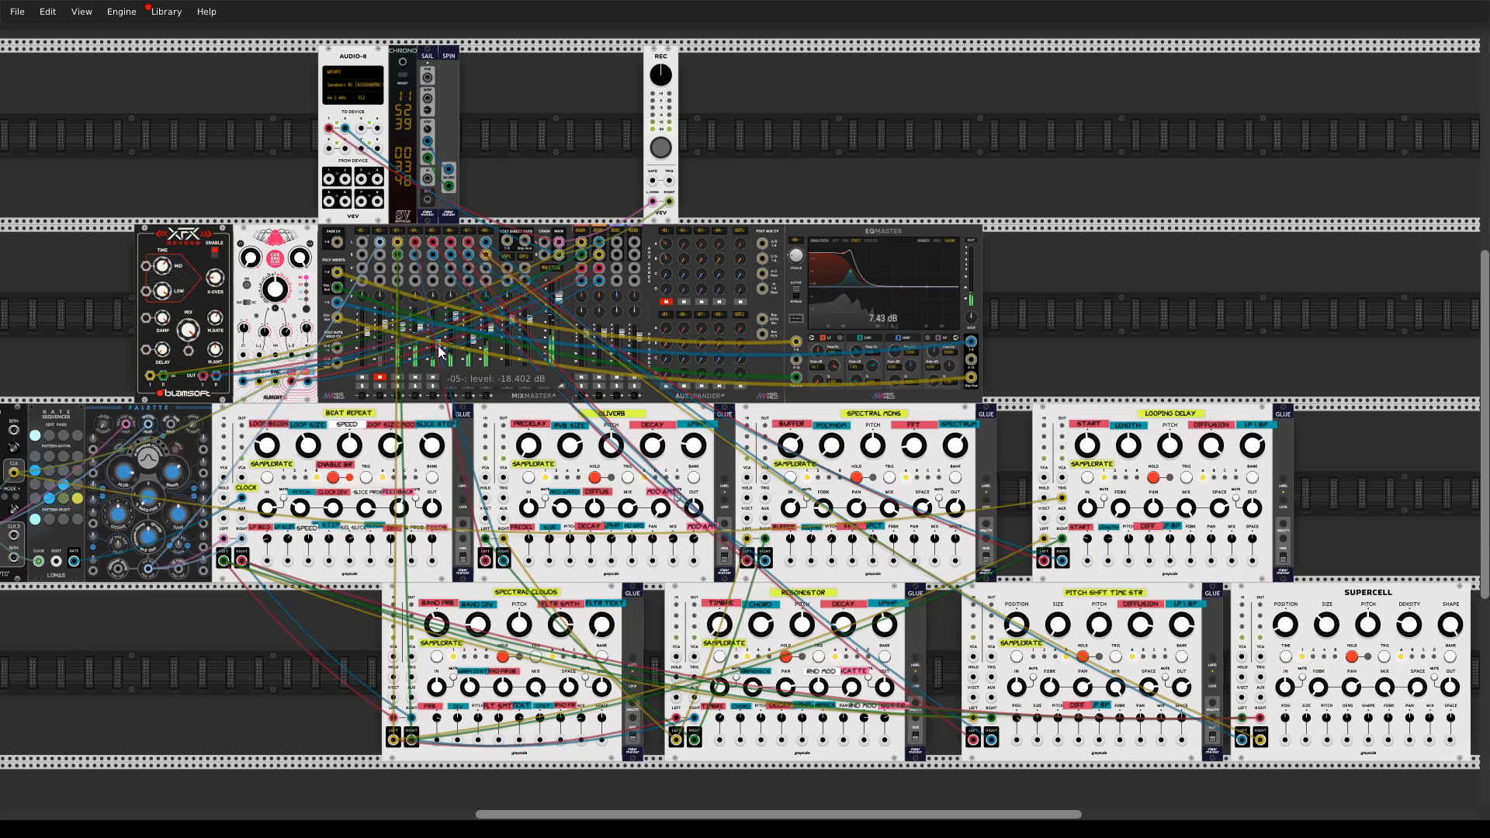
# - Rebalance the MixMaster faders, with channel 5 at about -18.4 dB and channel 3 at about -2.9 dB
pyautogui.moveTo(439, 346)
pyautogui.mouseDown()
pyautogui.moveTo(491, 337)
pyautogui.moveTo(420, 332)
pyautogui.mouseUp()
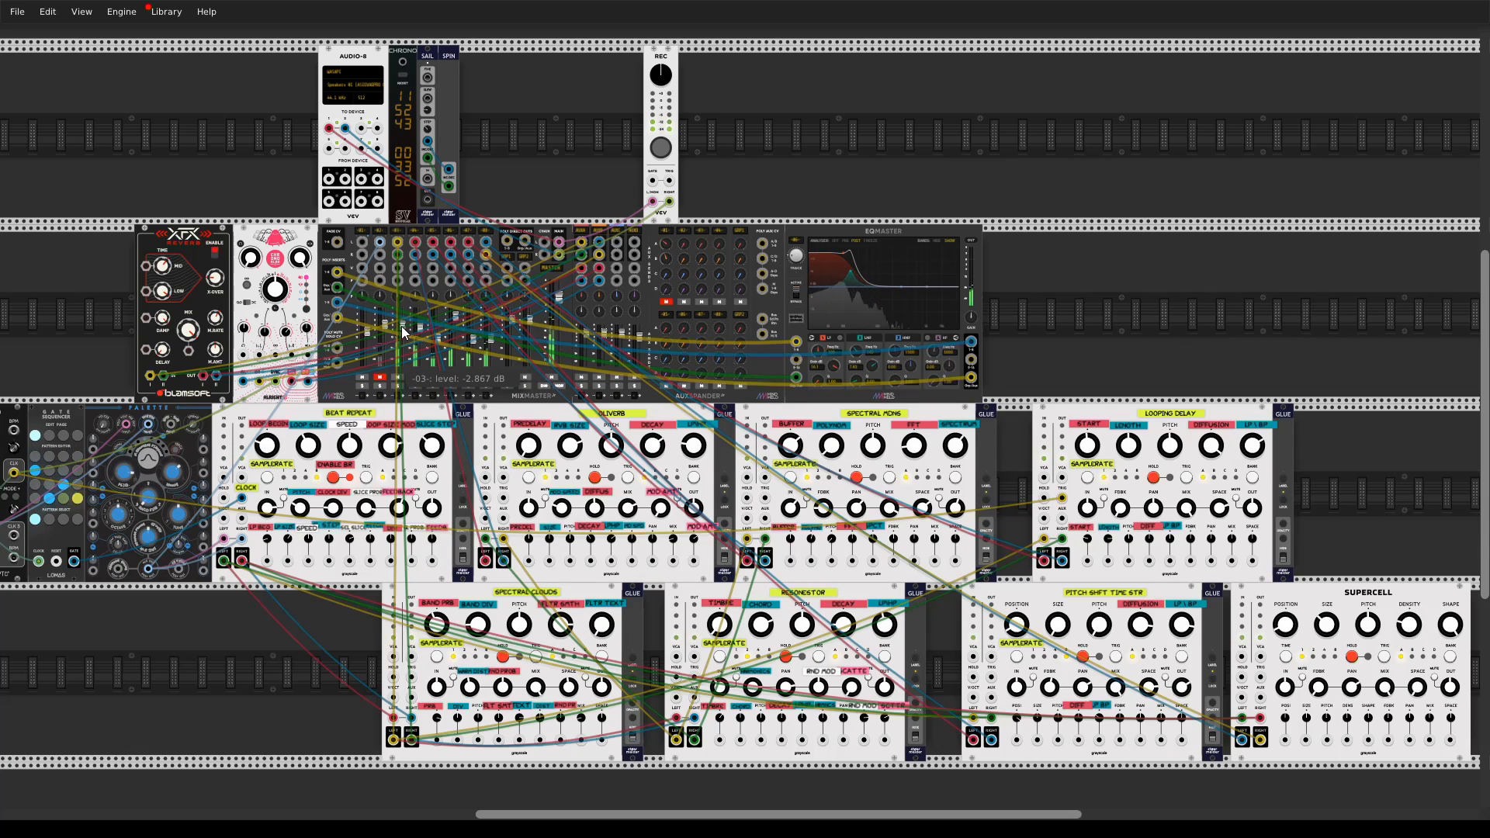
pyautogui.scroll(-5, 975, 333)
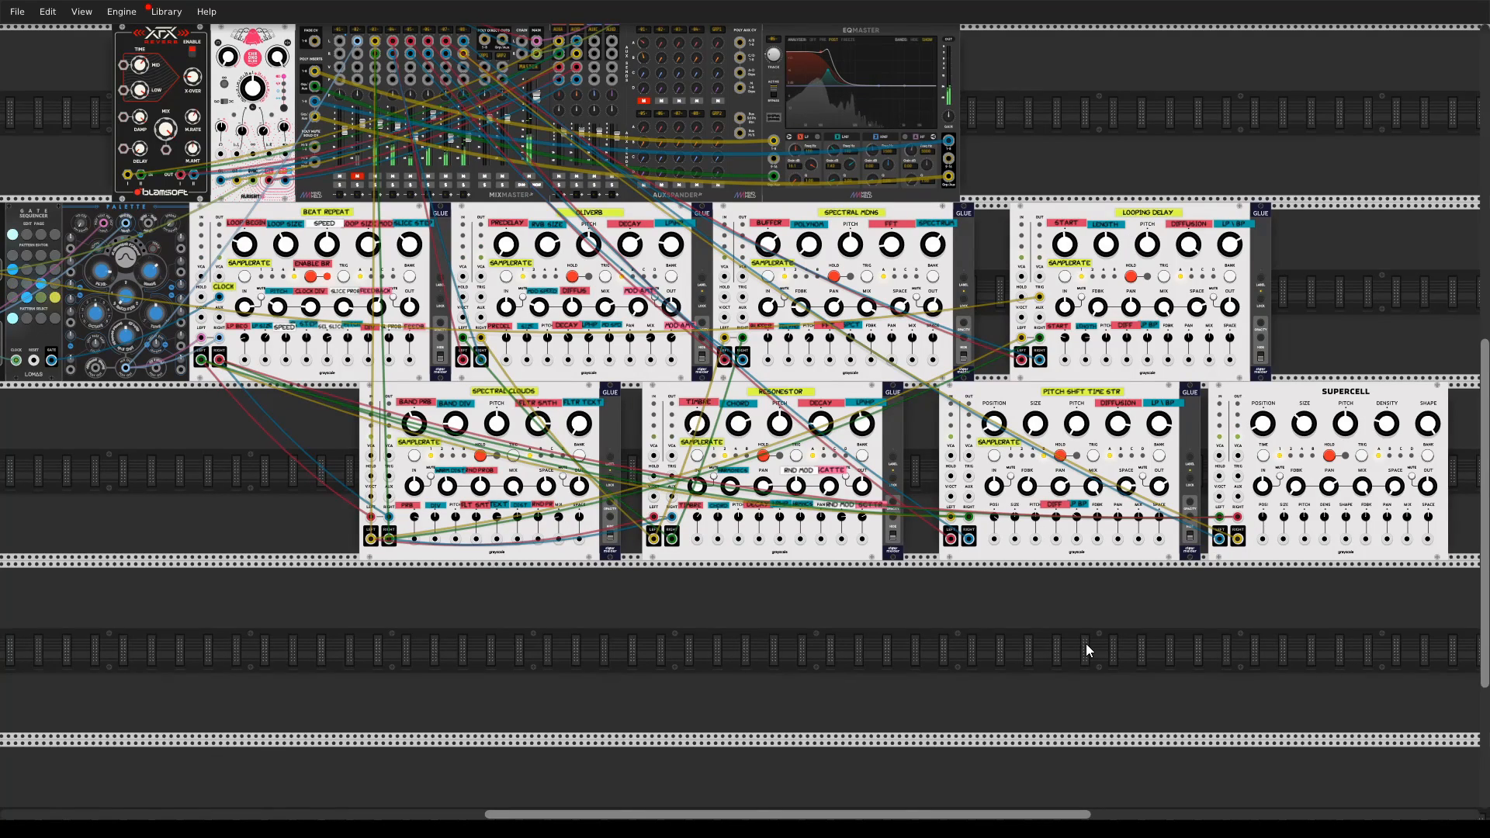